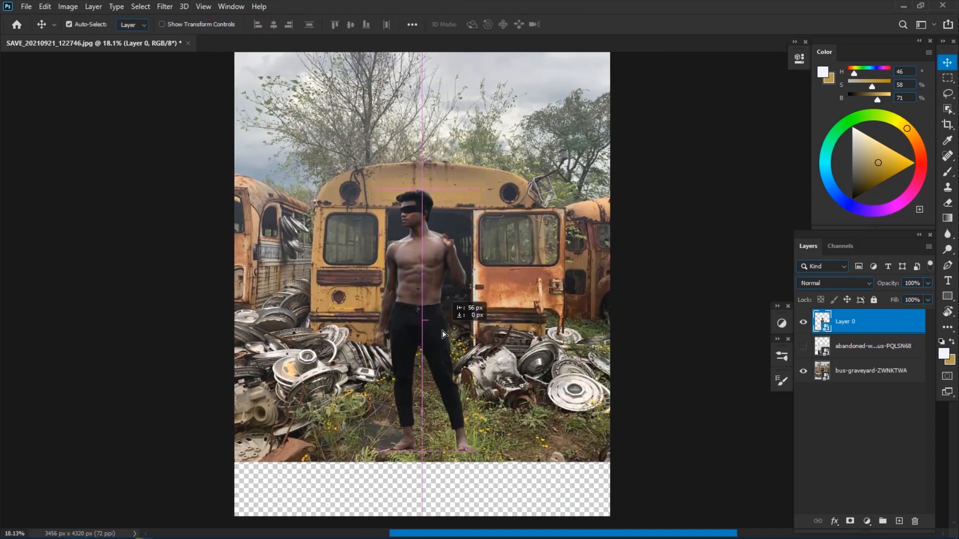
Step: Scale the standing man's layer up slightly, extending it upward
key("ctrl+t")
left_click_drag(428, 189, 428, 157)
left_click(581, 24)
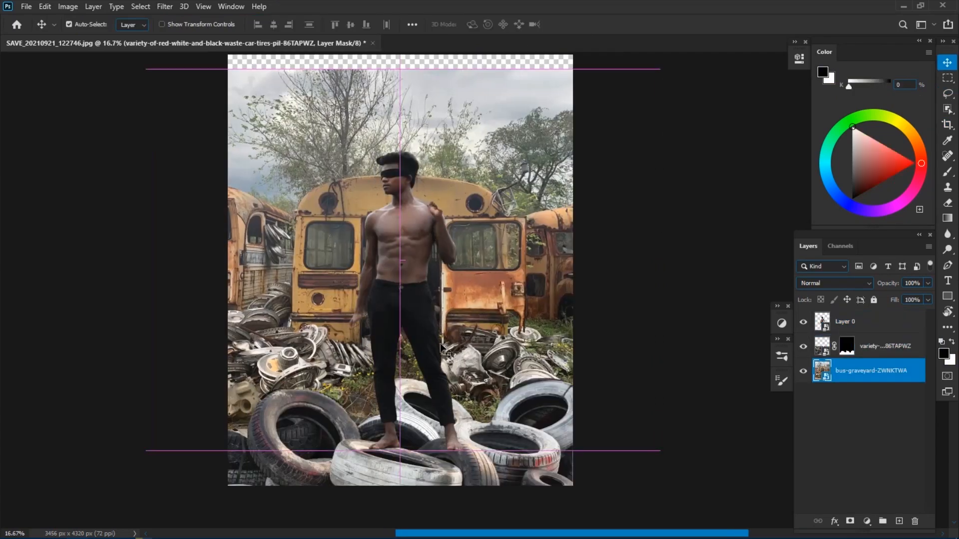
Step: Reposition and enlarge the bus graveyard background with Free Transform
mouse_move(475, 479)
left_mouse_down()
mouse_move(475, 460)
mouse_move(468, 470)
left_mouse_up()
key("ctrl+t")
left_click_drag(582, 404, 597, 403)
left_click_drag(544, 425, 532, 427)
Step: Check the tire layer with and without its mask and shift the tires to the right beneath the man
left_click(848, 351, "shift")
left_click(848, 351, "shift")
left_click_drag(412, 449, 505, 452)
Step: Warp the tire pile so that the front tires fit beneath the man's feet
key("ctrl+t")
right_click(495, 460)
left_click(516, 321)
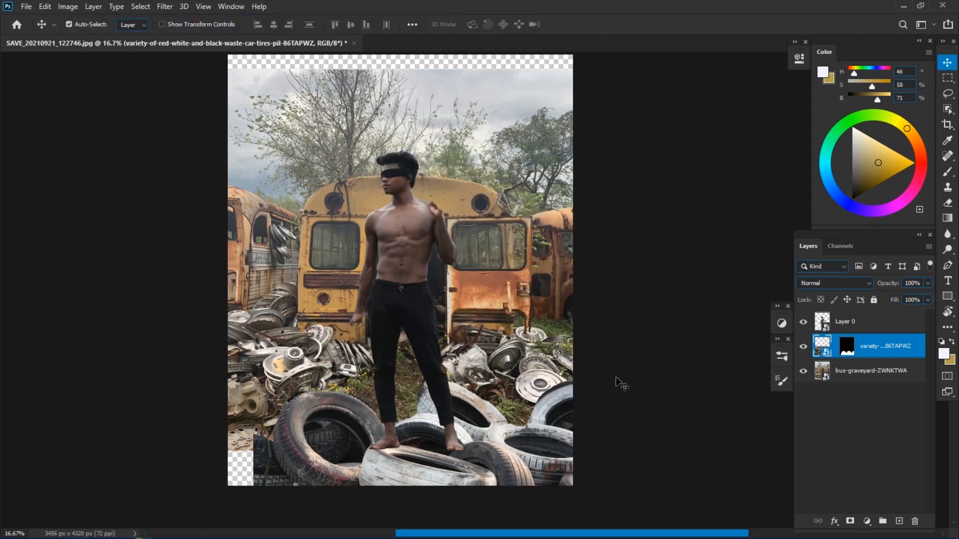
left_click_drag(456, 454, 424, 465)
left_click_drag(348, 466, 362, 462)
left_click_drag(460, 466, 451, 470)
left_click_drag(281, 409, 388, 450)
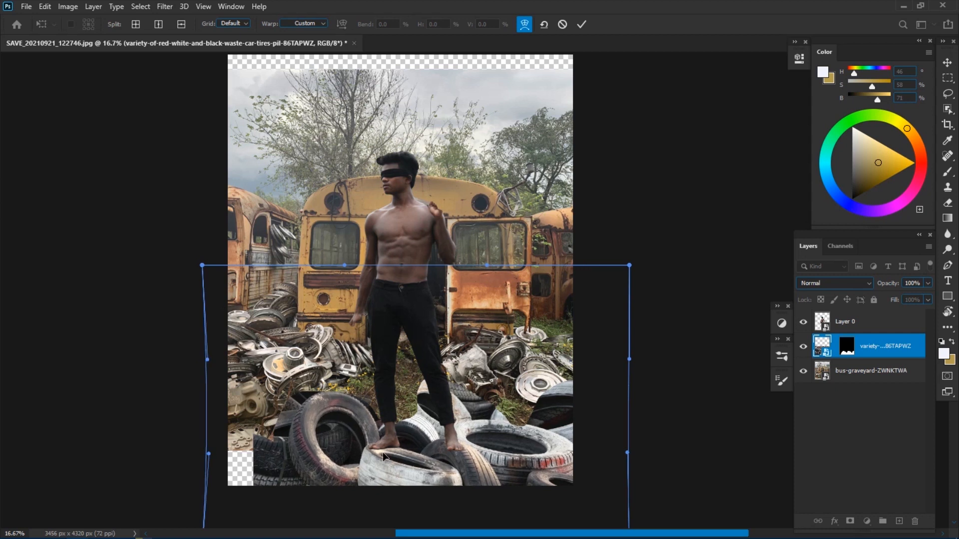
Step: Reveal the tire between the man's legs by lassoing it and filling the tire layer's mask, and relink the mask
left_click(845, 347, "shift")
left_click(845, 347, "shift")
left_click(846, 348, "shift")
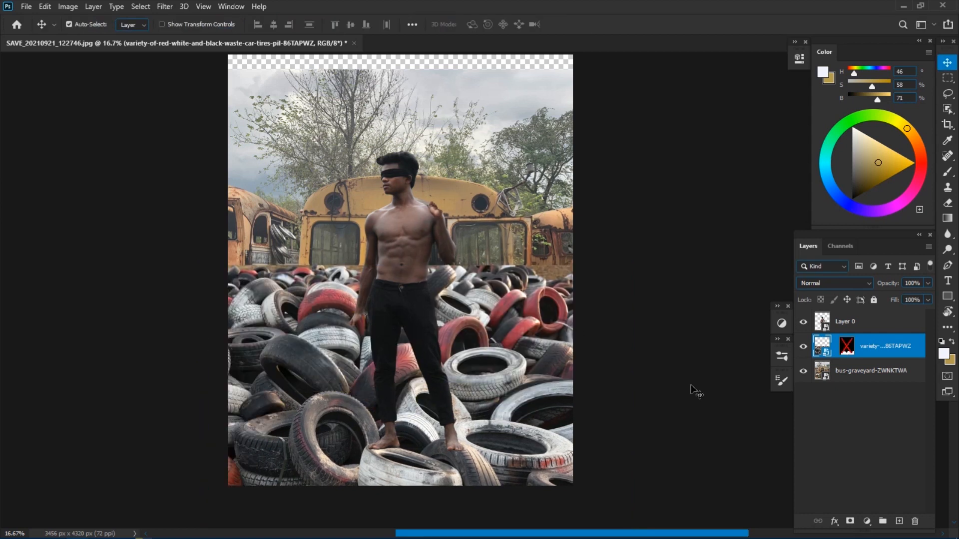
key("l")
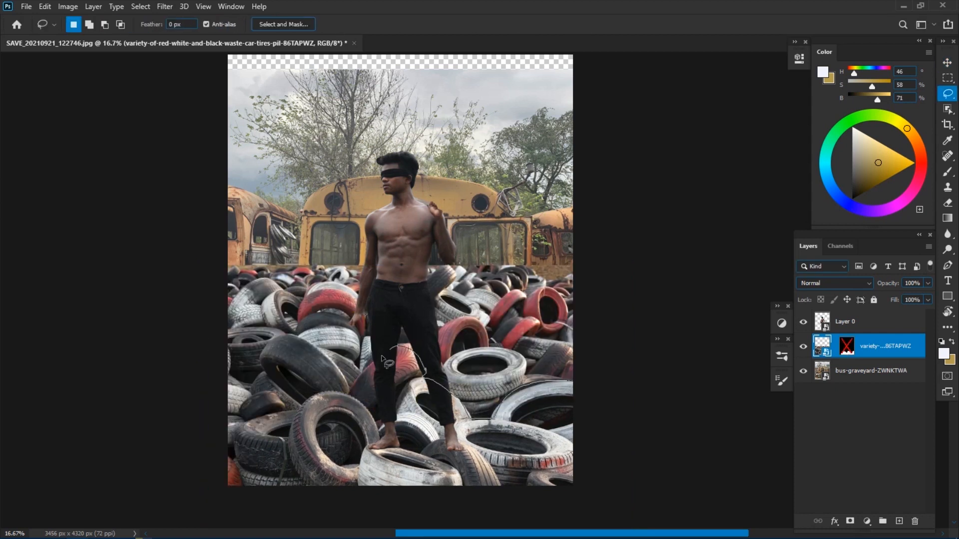
left_click(847, 347)
key("ctrl+BackSpace")
key("ctrl+d")
left_click(834, 346)
scroll(764, 485, "left", 1)
Step: Transform the bus graveyard background, moving it down and adjusting its size to line the buses up behind the man
left_click(871, 371)
key("ctrl+t")
key("ctrl+minus")
key("shift+Down")
key("shift+Down")
left_click_drag(618, 283, 604, 287)
mouse_move(490, 321)
left_mouse_down()
mouse_move(490, 276)
mouse_move(486, 327)
left_mouse_up()
left_click_drag(598, 288, 584, 288)
left_click_drag(244, 292, 265, 293)
mouse_move(419, 153)
left_mouse_down()
mouse_move(420, 138)
mouse_move(420, 146)
left_mouse_up()
key("Return")
Step: Add a Curves adjustment clipped to the tire layer that lowers its highlights, and compare before and after
left_click(517, 400)
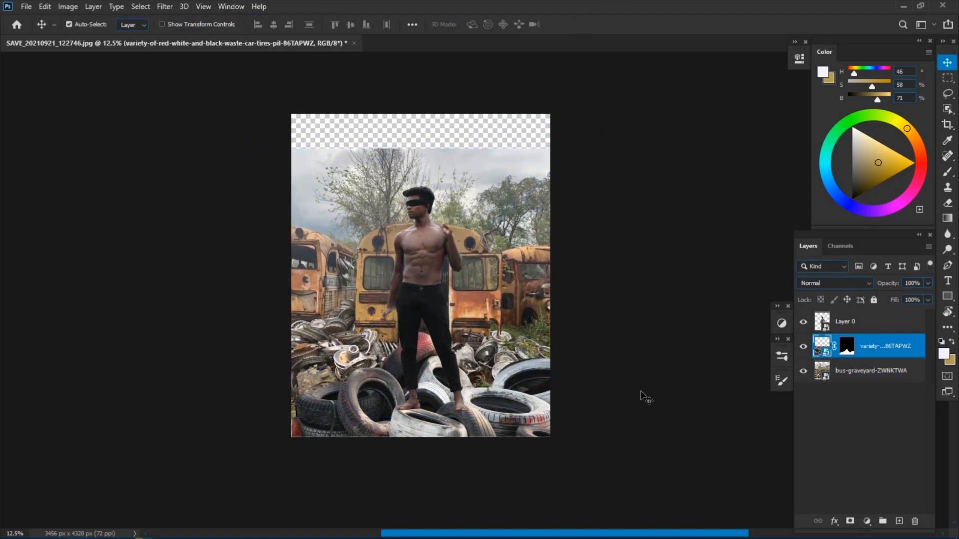
left_click(782, 323)
left_click(708, 345)
left_click(697, 258)
left_click_drag(767, 124, 776, 168)
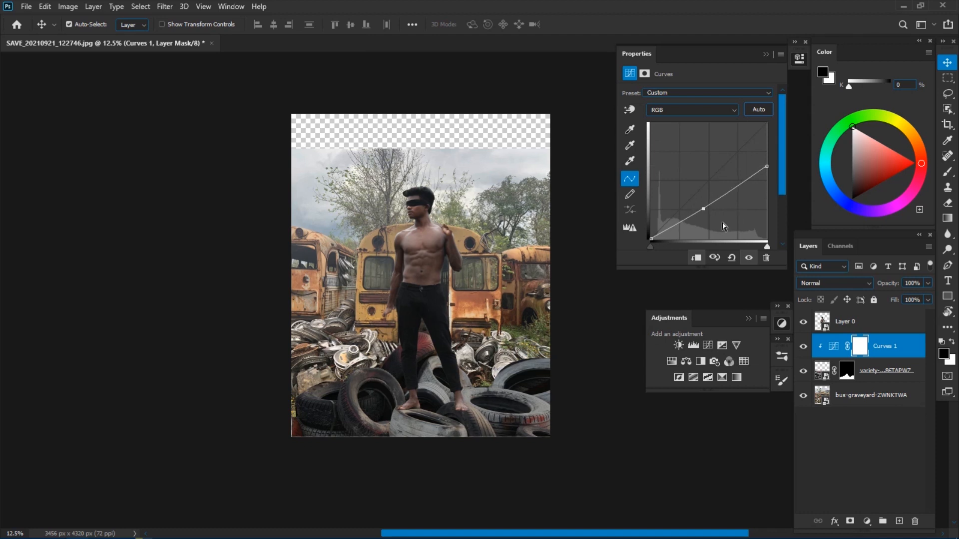
left_click(766, 54)
left_click_drag(636, 345, 575, 350)
left_click(804, 346)
left_click(803, 346)
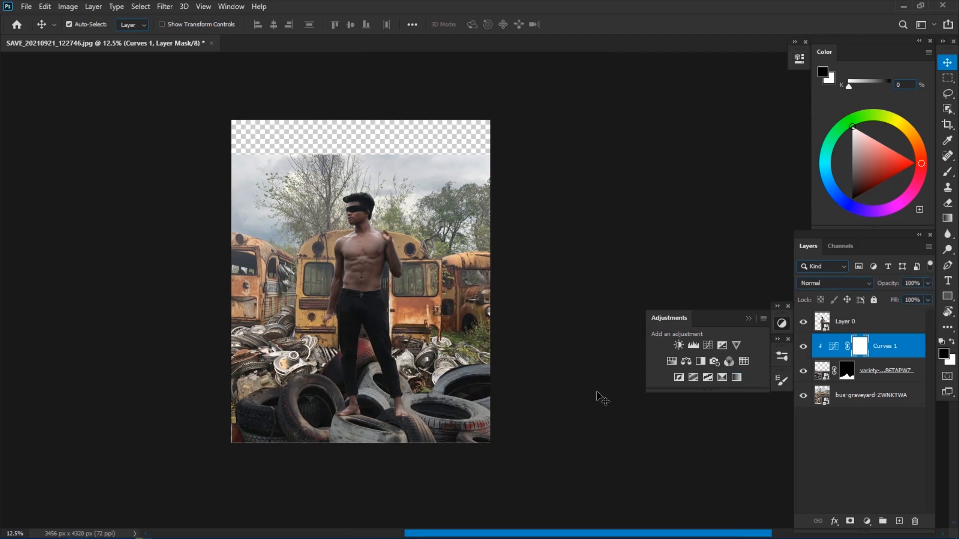
left_click(420, 425)
key("ctrl+t")
left_click(489, 227)
key("ctrl+t")
left_click(489, 227)
key("ctrl+plus")
left_click_drag(448, 378, 478, 333)
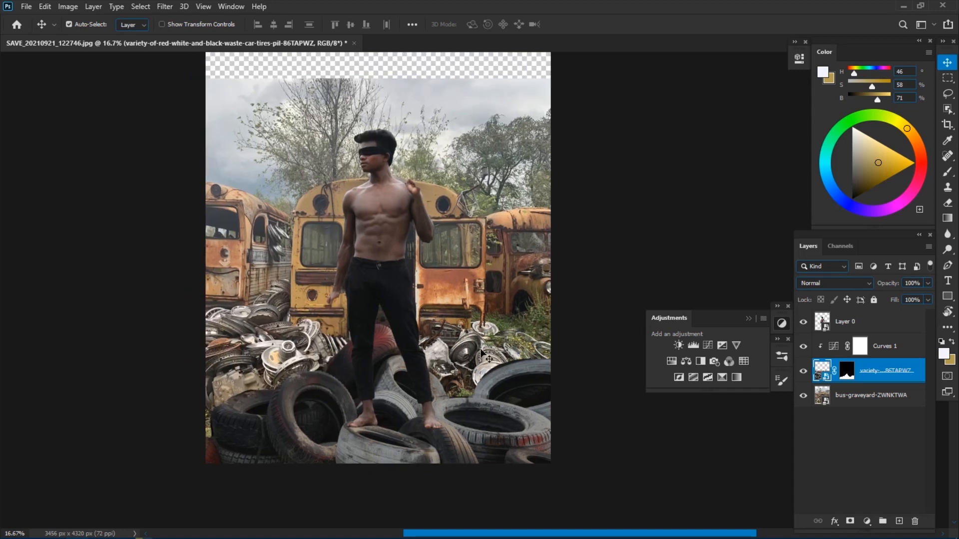
Step: Add a black solid-color fill layer above the man and set its blend mode to Color
left_click(854, 321)
key("ctrl+shift+n")
left_click(576, 161)
left_click_drag(666, 111, 666, 261)
left_click(773, 102)
left_click(834, 283)
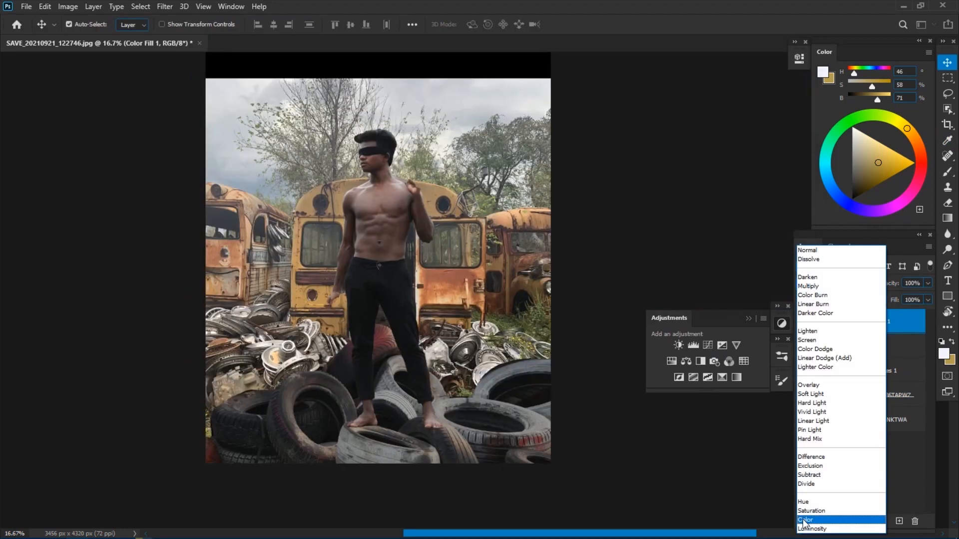
left_click(805, 522)
key("ctrl+minus")
Step: Rename the man's layer as model and clip a Curves adjustment to it that slightly lowers the highlights
double_click(845, 346)
type("mo")
left_click(709, 347)
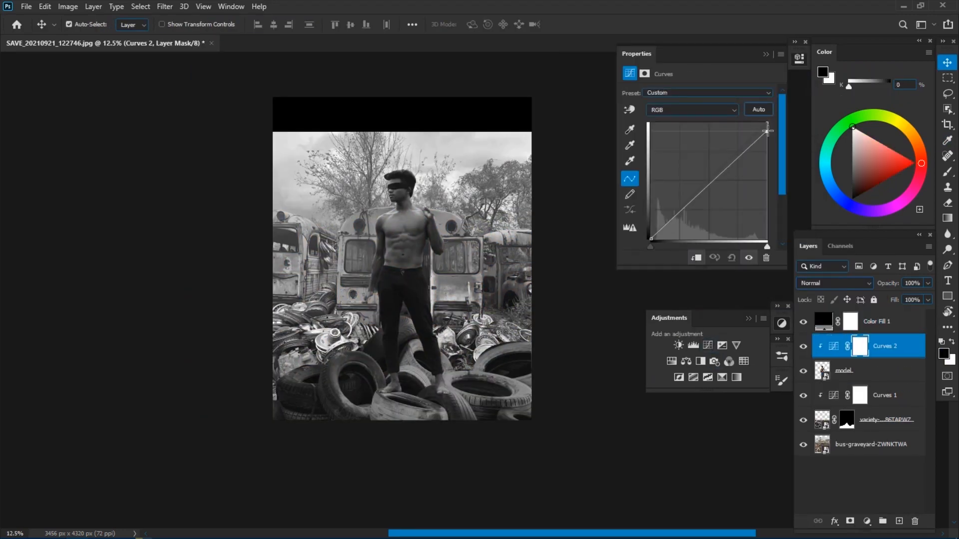
left_click(766, 54)
Step: Darken the tires further by lowering the white point of their clipped Curves adjustment
double_click(833, 395)
scroll(350, 312, "down", 4)
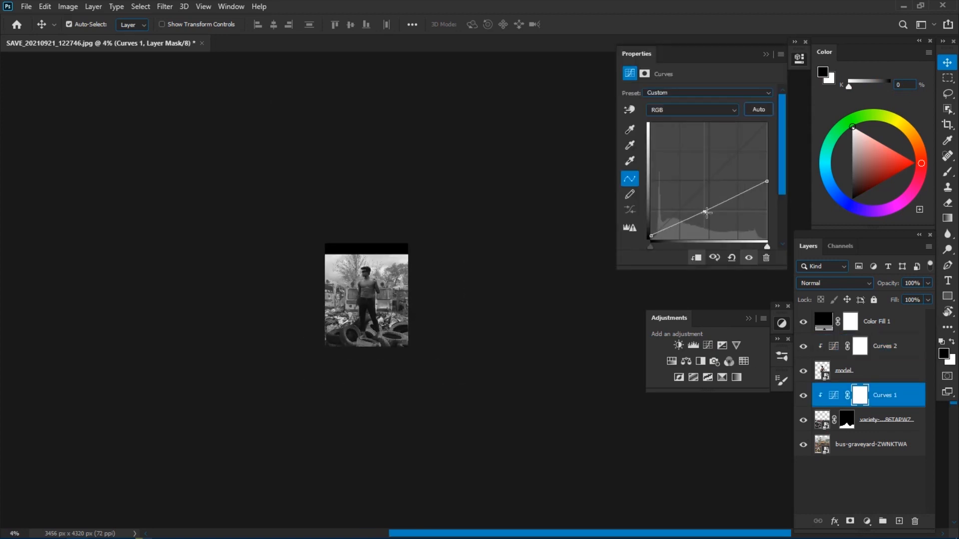
left_click(766, 54)
key("ctrl+plus")
key("ctrl+plus")
key("ctrl+plus")
Step: Add a Curves adjustment directly above the bus graveyard layer and lower its white point to darken the background
left_click(887, 424)
left_click(872, 445)
left_click(708, 345)
left_click_drag(767, 123, 767, 143)
key("ctrl+minus")
key("ctrl+minus")
left_click(766, 54)
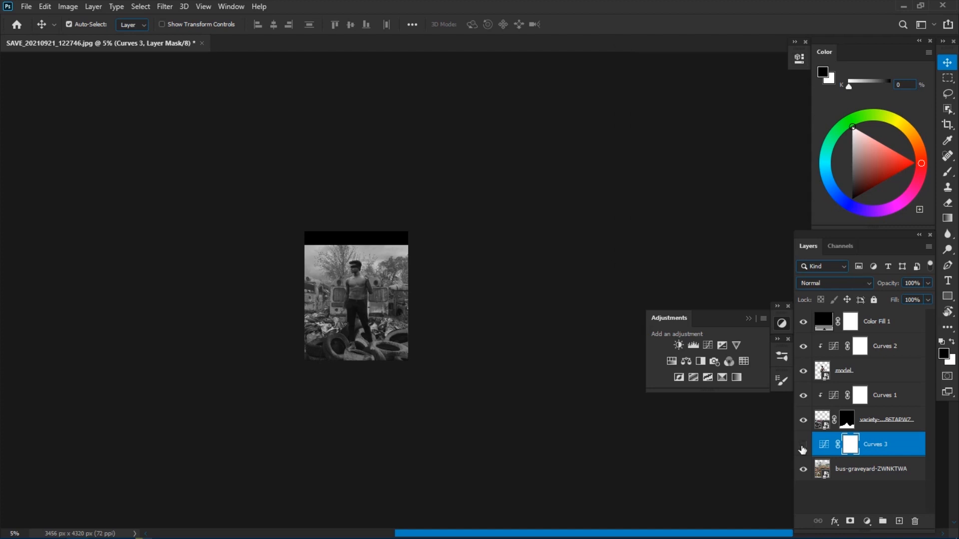
key("ctrl+plus")
key("ctrl+plus")
key("ctrl+plus")
key("ctrl+plus")
key("ctrl+minus")
Step: Hide the black fill and add a solid-color fill layer of 808080 with its blend mode set to Luminosity
left_click(803, 322)
left_click(874, 323)
key("alt+l")
key("w")
key("o")
key("Return")
type("808080")
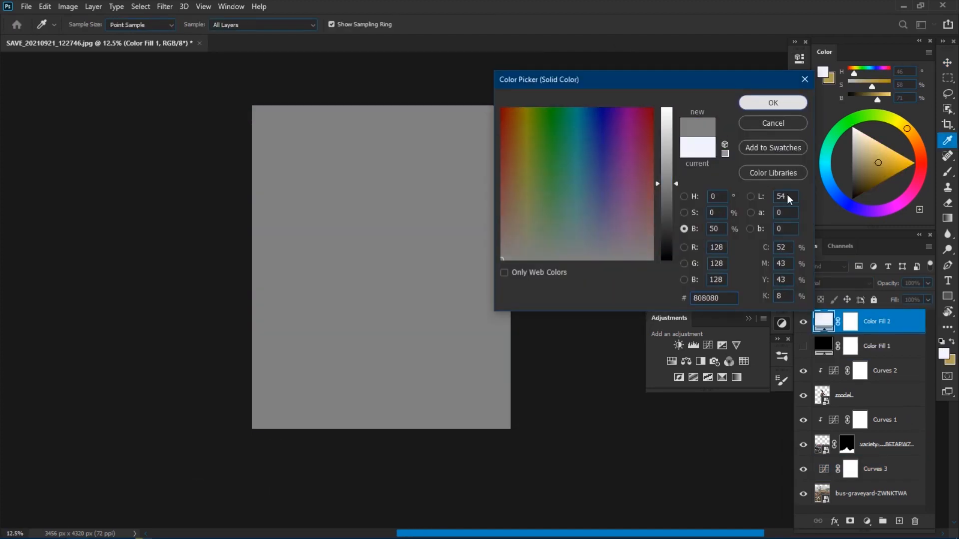
left_click(765, 103)
left_click(835, 283)
left_click(820, 532)
Step: Add a Curves adjustment above the gray fill layer with an S-shaped curve that boosts contrast
left_click(708, 345)
left_click_drag(731, 159, 732, 148)
left_click_drag(685, 210, 713, 220)
left_click(765, 54)
key("ctrl+plus")
left_click_drag(409, 291, 430, 283)
mouse_move(803, 322)
left_mouse_down()
mouse_move(804, 346)
mouse_move(803, 325)
left_mouse_up()
Step: Add a second Curves adjustment clipped to the tire layer and adjust its individual color channels, including green and blue
left_click(874, 421)
left_click(885, 444)
left_click(707, 345)
left_click(696, 258)
left_click(692, 110)
left_click(691, 130)
left_click(673, 110)
left_click(692, 141)
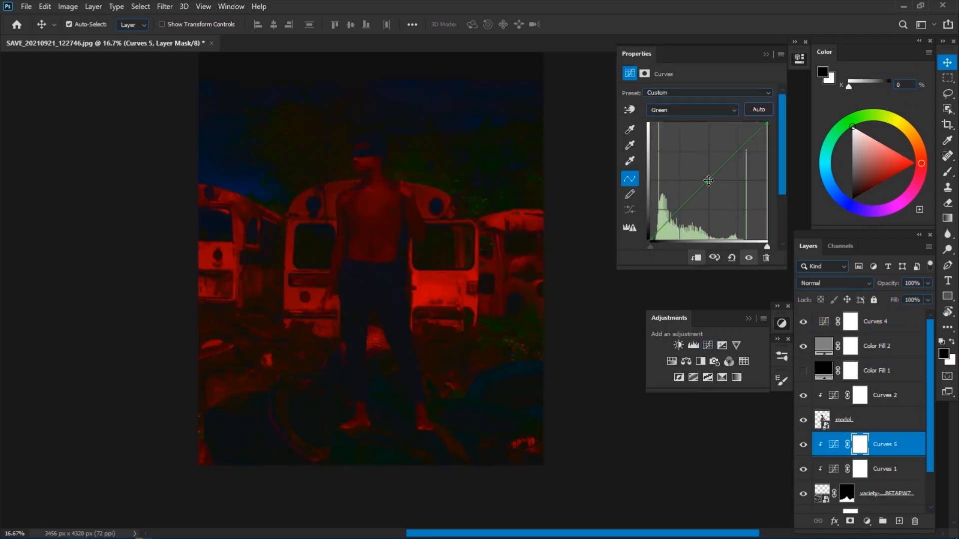
left_click(691, 110)
left_click(687, 149)
left_click(709, 179)
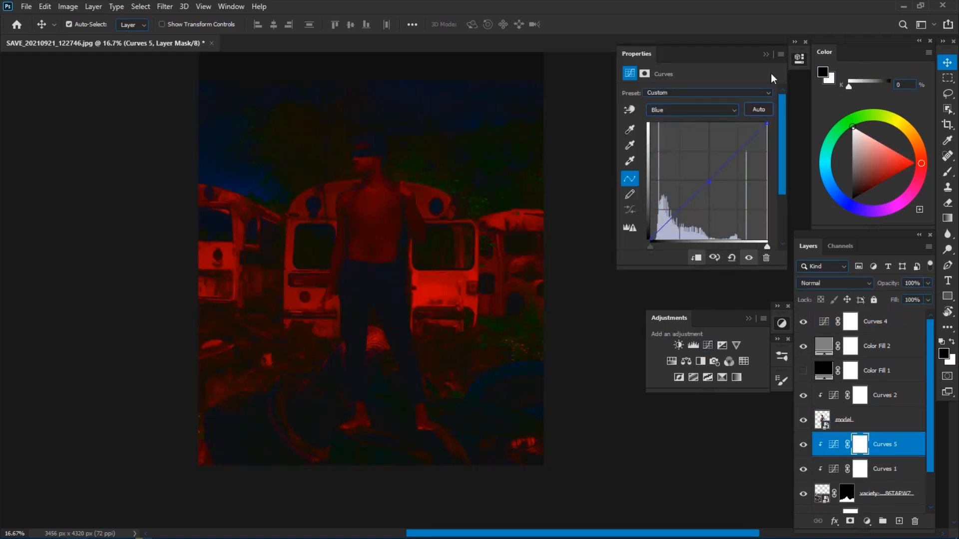
left_click(766, 54)
Step: Hide the top Curves and gray fill layers, clip another Curves adjustment to the model for its blue channel, and compare before and after
left_click_drag(803, 322, 804, 347)
left_click(884, 395)
left_click(708, 346)
left_click(692, 110)
left_click(687, 148)
left_click(766, 54)
left_click(803, 395)
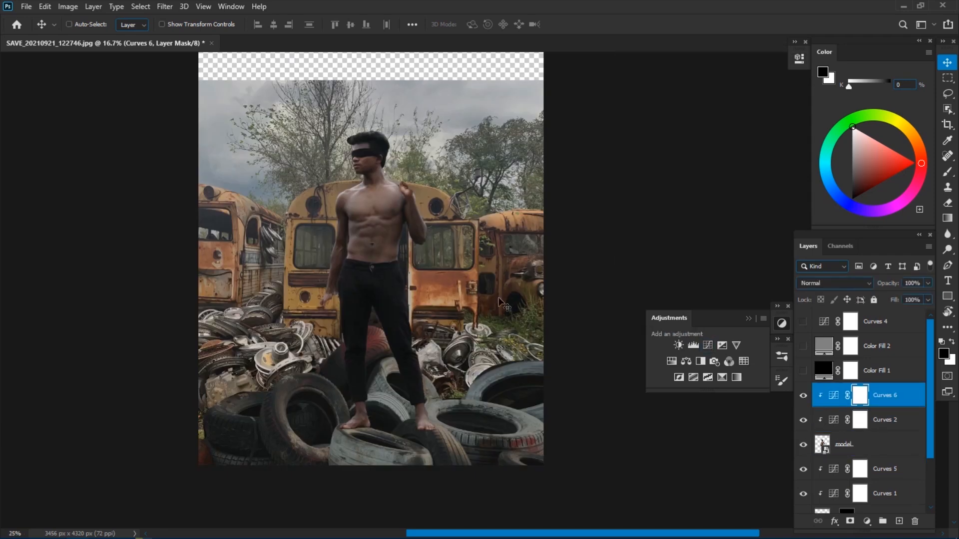
key("ctrl+plus")
key("ctrl+plus")
left_click(804, 397)
key("ctrl+minus")
key("ctrl+minus")
key("ctrl+minus")
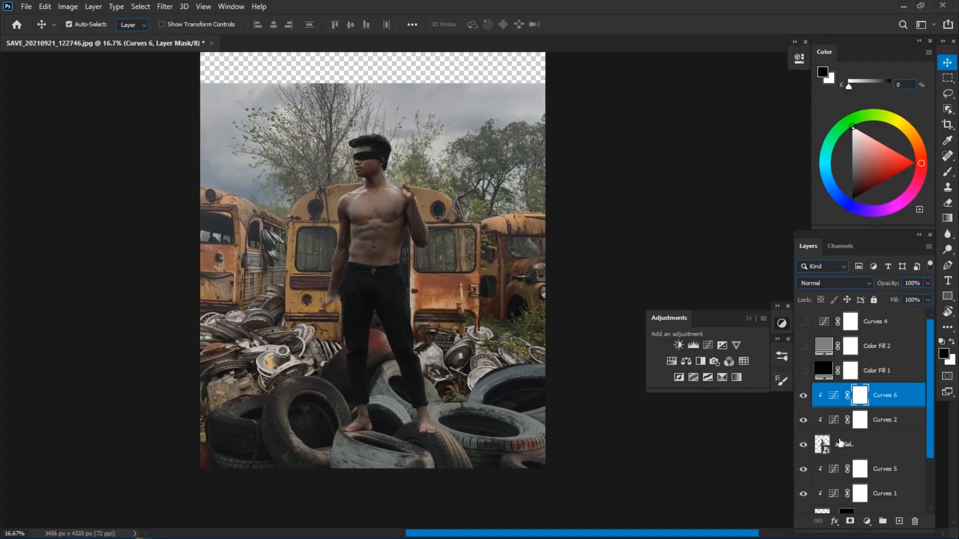
Step: Add a Hue/Saturation adjustment clipped to the tire layer with Saturation set to -42
left_click(874, 468)
left_click(672, 361)
left_click_drag(697, 163, 668, 162)
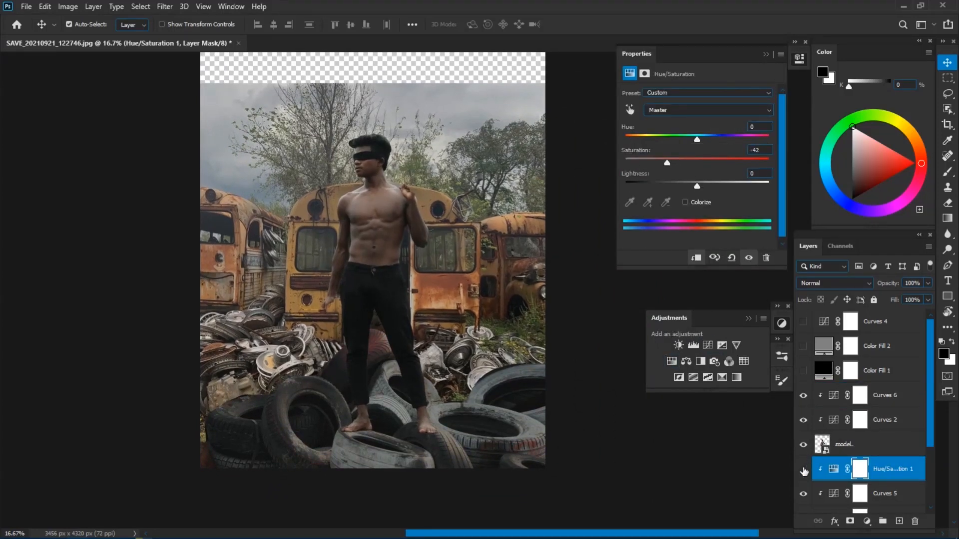
left_click(766, 54)
left_click_drag(487, 245, 506, 253)
scroll(618, 355, "down", 1)
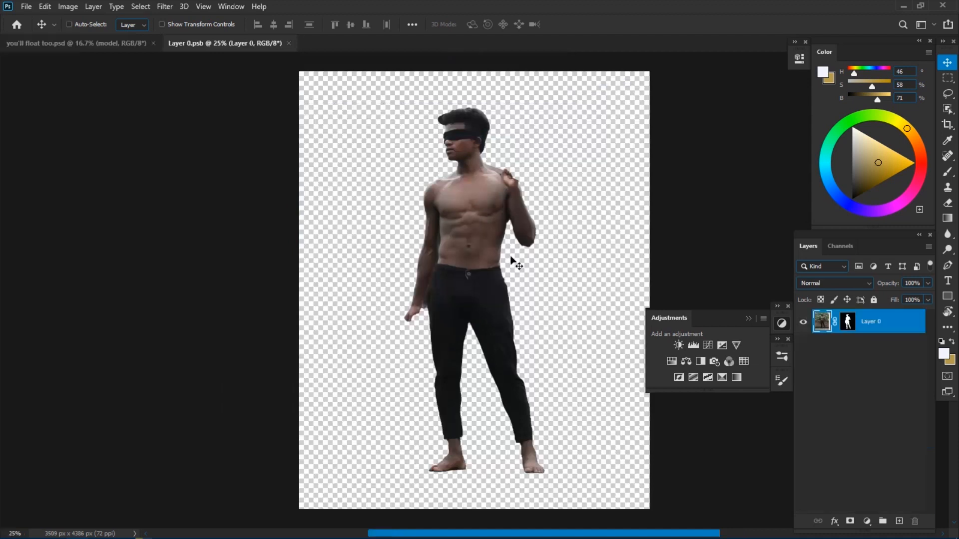
Step: In the man's smart object, trace a Pen path around the raised hand's knuckles and the end of the wooden plank
scroll(386, 199, "up", 10)
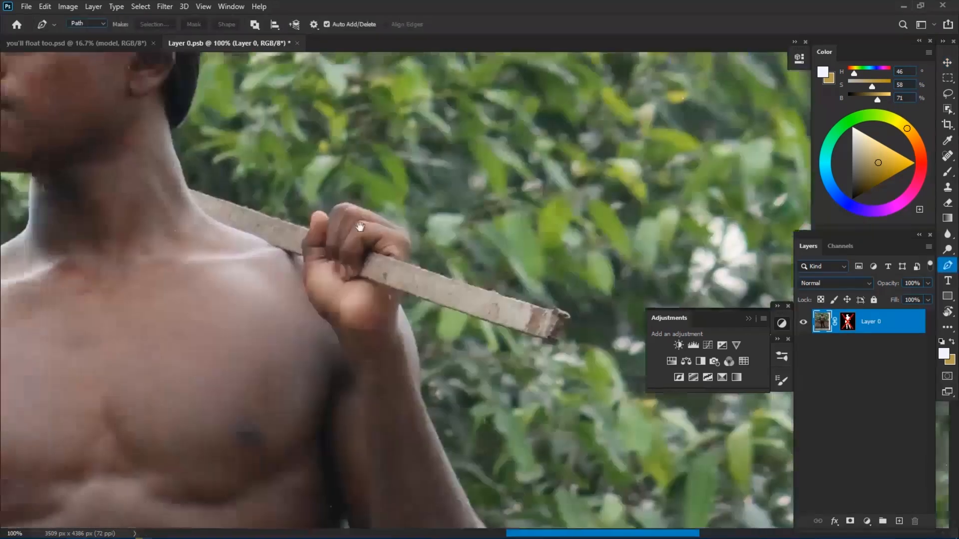
scroll(386, 200, "up", 3)
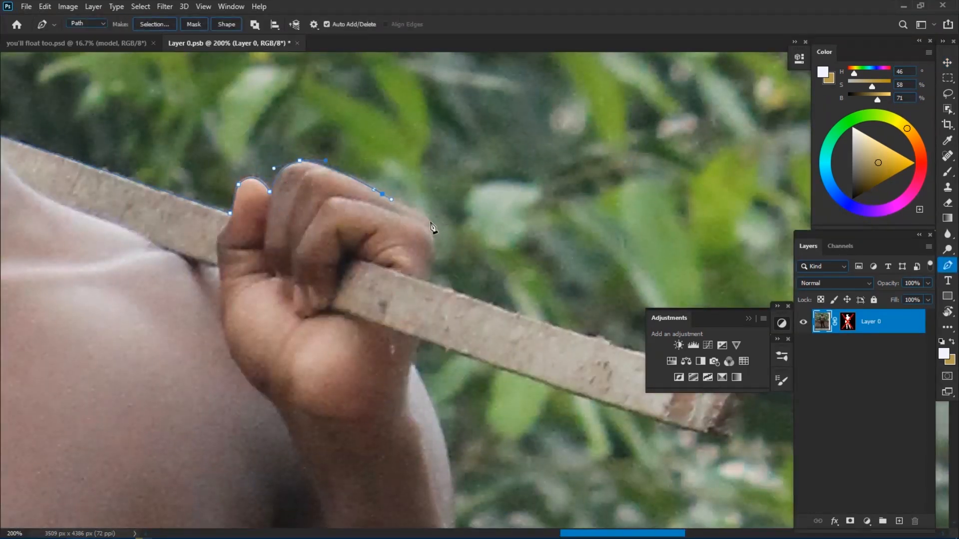
left_click_drag(431, 223, 437, 245)
left_click_drag(699, 407, 469, 298)
left_click(469, 297)
left_click_drag(250, 280, 454, 296)
Step: Continue the Pen path along the forearm, around the elbow and down the side of the torso
left_click_drag(385, 424, 314, 160)
left_click_drag(390, 288, 396, 295)
left_click_drag(405, 297, 380, 202)
left_click_drag(398, 321, 505, 267)
left_click(385, 354)
left_click_drag(411, 398, 353, 396)
left_click_drag(298, 298, 273, 243)
left_click(310, 163)
left_click_drag(321, 324, 295, 383)
left_click_drag(297, 408, 297, 201)
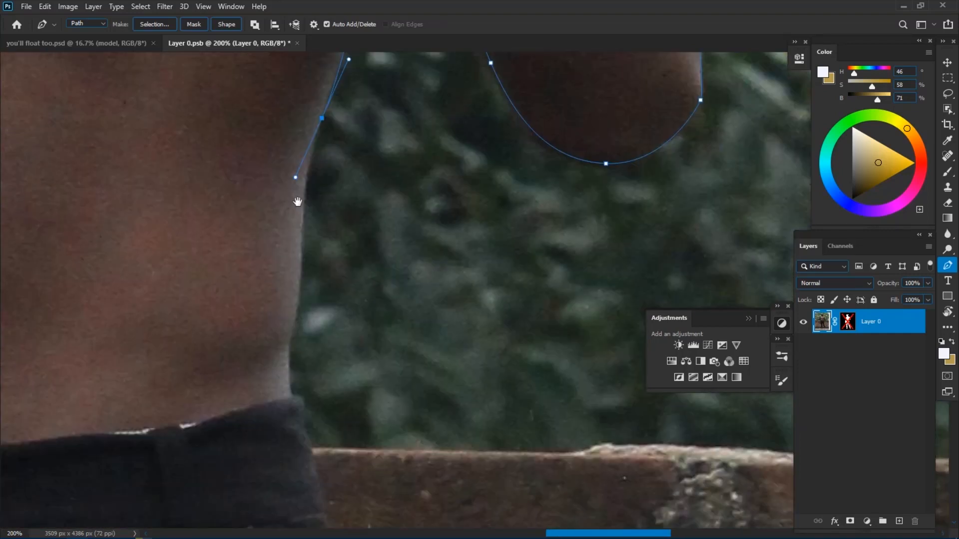
Step: Continue the Pen path from the waist down the outer edge of the trouser leg
scroll(289, 370, "down", 3)
left_click_drag(379, 301, 325, 122)
left_click_drag(348, 219, 349, 250)
left_click_drag(345, 319, 308, 135)
left_click_drag(325, 123, 331, 153)
left_click(352, 291)
left_click_drag(380, 420, 381, 244)
Step: Continue the Pen path down to the front-facing foot, around its toes and back up the inner ankle
left_click(379, 257)
left_click(368, 262)
left_click_drag(384, 325, 401, 369)
scroll(400, 327, "up", 1)
left_click_drag(314, 380, 313, 408)
left_click(317, 265)
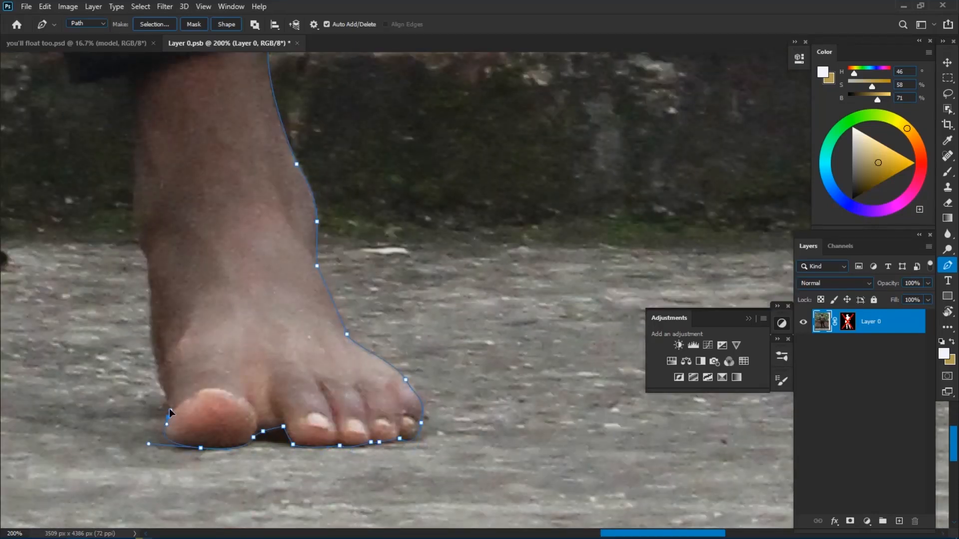
left_click_drag(170, 412, 163, 390)
left_click_drag(268, 334, 264, 280)
left_click_drag(393, 237, 424, 256)
scroll(450, 300, "down", 1)
Step: Continue the Pen path up the inner edge of the same trouser leg to the crotch
left_click(471, 355)
left_click_drag(435, 219, 426, 206)
left_click_drag(426, 206, 506, 365)
left_click_drag(477, 305, 471, 283)
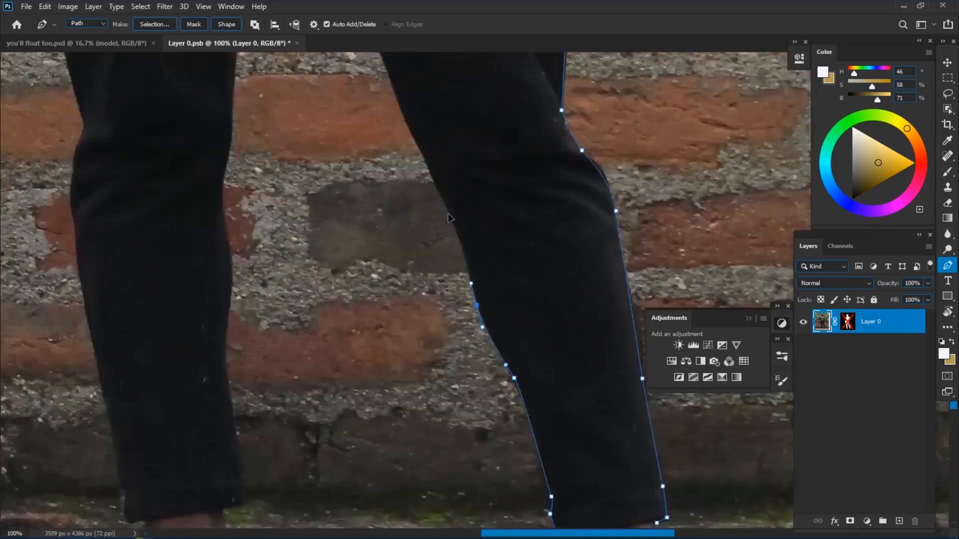
left_click_drag(399, 100, 393, 78)
left_click_drag(393, 78, 546, 406)
left_click_drag(508, 303, 506, 297)
Step: Trace the Pen path down the inner edge of the other trouser leg, around the cuff corner and onto the ankle
left_click_drag(380, 465, 401, 76)
left_click_drag(398, 130, 401, 150)
left_click_drag(405, 246, 396, 280)
left_click(410, 382)
left_click(418, 450)
left_click(399, 454)
left_click_drag(407, 465, 392, 242)
left_click(390, 298)
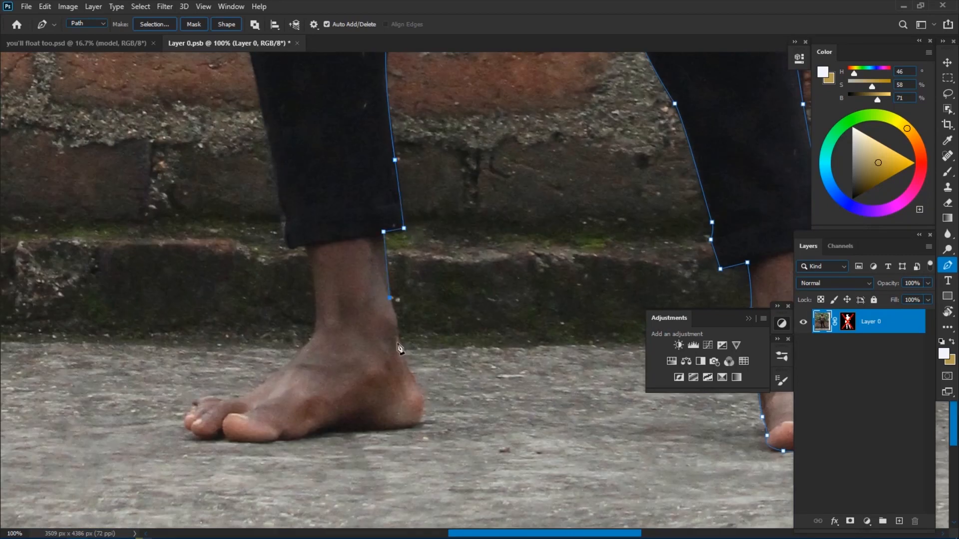
Step: Continue the Pen path around the heel, sole, toes and instep of the sideways-turned foot
scroll(316, 433, "up", 1)
left_click_drag(358, 387, 329, 385)
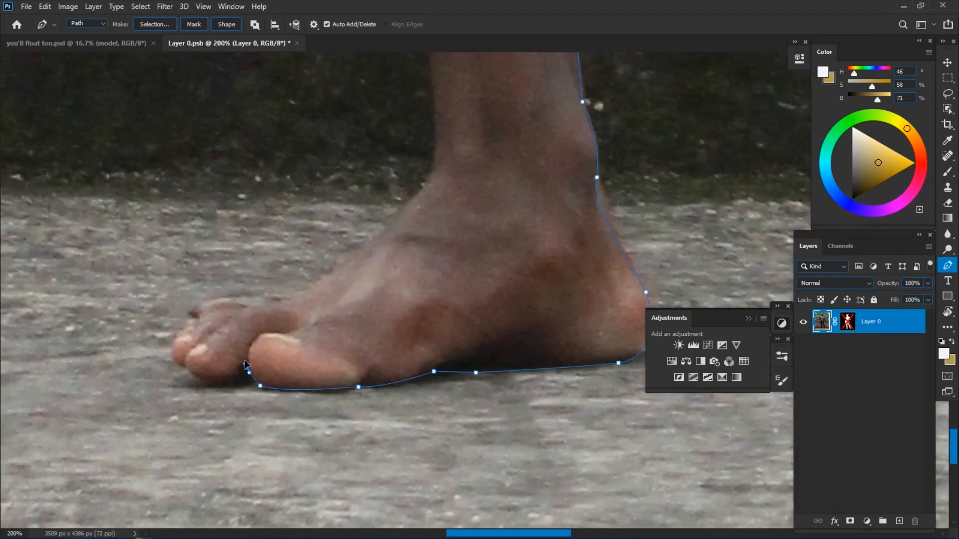
left_click_drag(246, 309, 265, 306)
left_click_drag(280, 303, 291, 304)
left_click_drag(345, 240, 258, 367)
left_click_drag(274, 373, 278, 369)
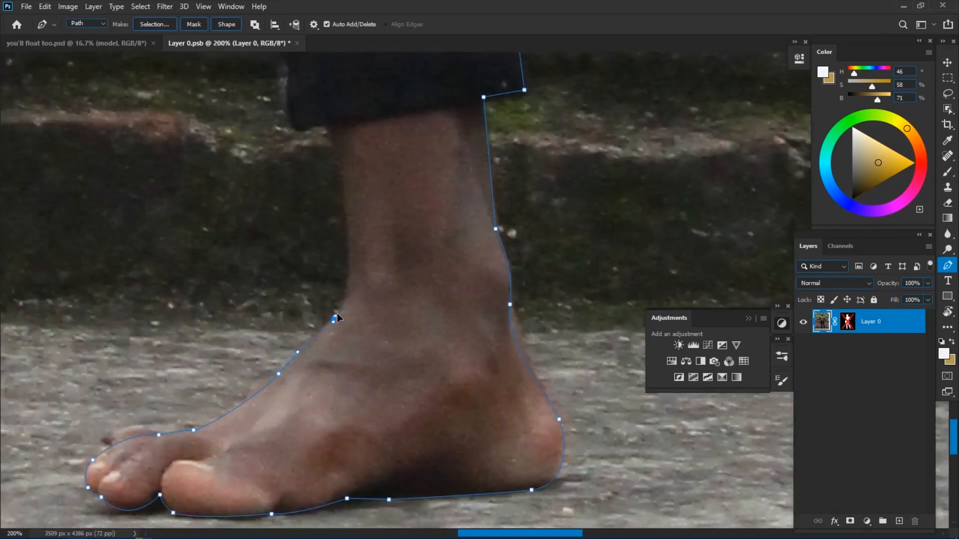
Step: Continue the Pen path up the front of the ankle to the trouser cuff
left_click(334, 319)
left_click_drag(347, 294, 349, 287)
left_click_drag(345, 210, 394, 381)
left_click_drag(378, 297, 359, 258)
scroll(336, 246, "down", 1)
Step: Continue the Pen path up the outer edge of the trouser leg, past the knee to the thin bar
left_click(437, 298)
left_click_drag(425, 220, 498, 487)
left_click(462, 340)
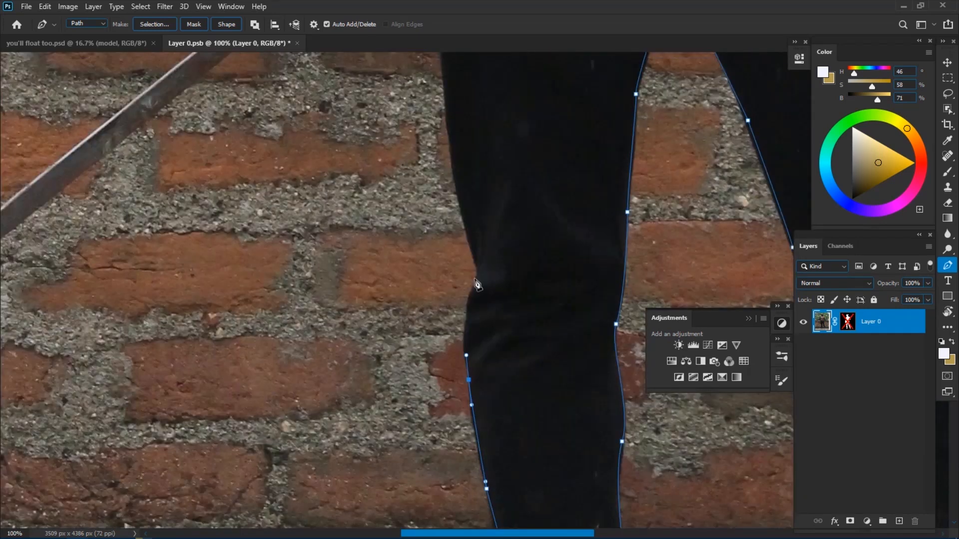
left_click(476, 276)
left_click_drag(464, 210, 516, 405)
left_click(488, 154)
left_click_drag(438, 123, 543, 245)
Step: Trace the Pen path around the fingers of the lowered hand and along the lower edge of the thin bar
scroll(476, 364, "up", 1)
left_click(543, 246)
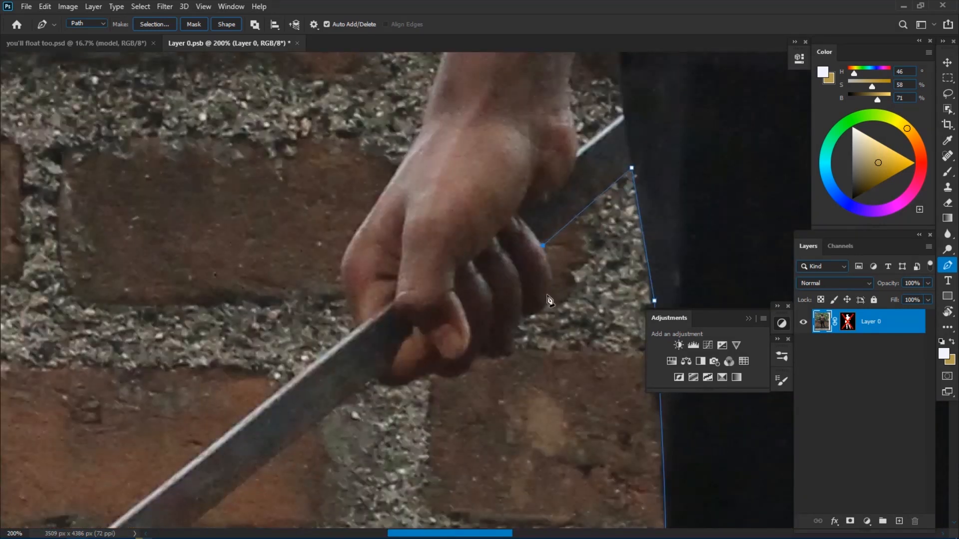
left_click_drag(482, 359, 634, 264)
left_click_drag(587, 280, 573, 264)
scroll(500, 272, "down", 2)
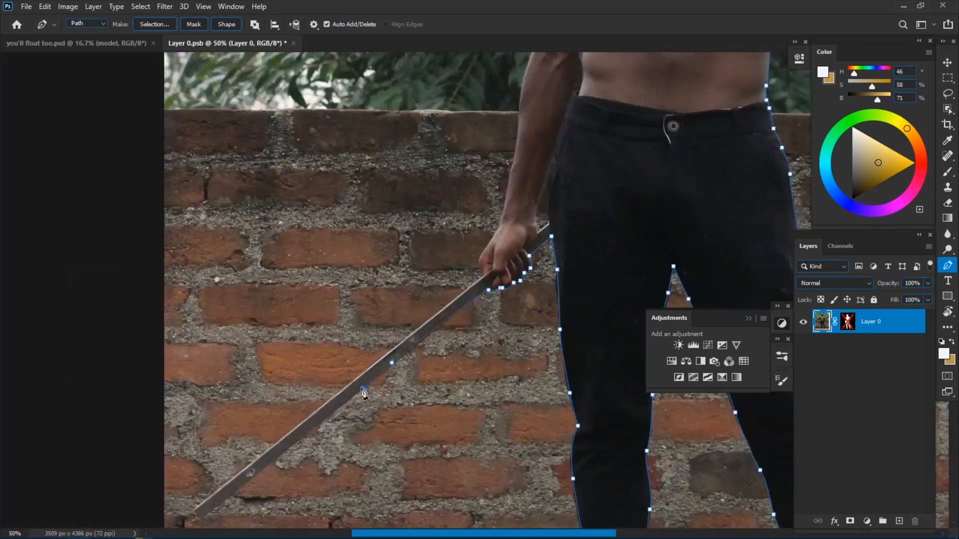
Step: Carry the Pen path back over the lowered hand and up the wrist and outer forearm
scroll(485, 279, "up", 1)
left_click(403, 322)
left_click_drag(450, 150, 406, 279)
left_click(411, 221)
left_click_drag(412, 221, 388, 319)
left_click_drag(397, 243, 285, 237)
scroll(399, 220, "up", 1)
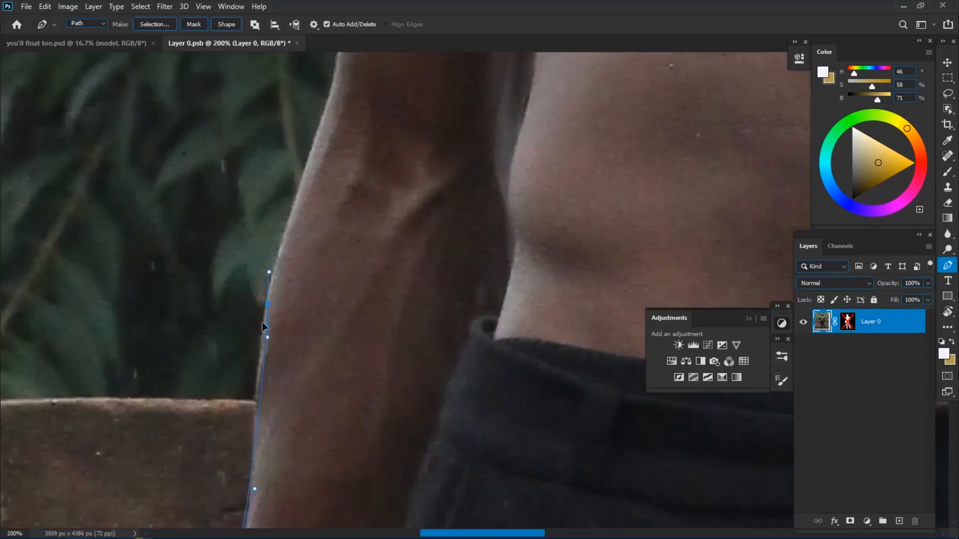
Step: Continue the Pen path past the elbow and up the outer edge of the upper arm
left_click_drag(308, 181, 313, 171)
left_click_drag(340, 124, 364, 333)
left_click_drag(366, 300, 368, 249)
left_click_drag(368, 150, 338, 324)
left_click_drag(351, 280, 354, 255)
left_click_drag(352, 214, 344, 196)
left_click_drag(299, 151, 306, 134)
Step: Continue the Pen path over the shoulder and up to the neck
left_click_drag(340, 85, 221, 284)
left_click_drag(351, 186, 326, 271)
left_click_drag(457, 202, 472, 193)
left_click_drag(504, 165, 426, 326)
left_click_drag(433, 235, 548, 307)
left_click_drag(548, 299, 551, 285)
left_click(547, 291)
Step: Continue the Pen path along the jaw, around the chin and up the mouth profile
left_click_drag(460, 284, 433, 275)
left_click_drag(461, 311, 495, 388)
left_click_drag(468, 321, 447, 287)
left_click_drag(440, 225, 389, 406)
left_click_drag(391, 438, 383, 411)
Step: Trace the Pen path past the nose and closely around the front edge of the blindfold
left_click(385, 354)
left_click(374, 301)
left_click(368, 276)
left_click(365, 247)
left_click(366, 231)
left_click(367, 219)
left_click(371, 212)
left_click(381, 199)
left_click_drag(390, 184, 366, 334)
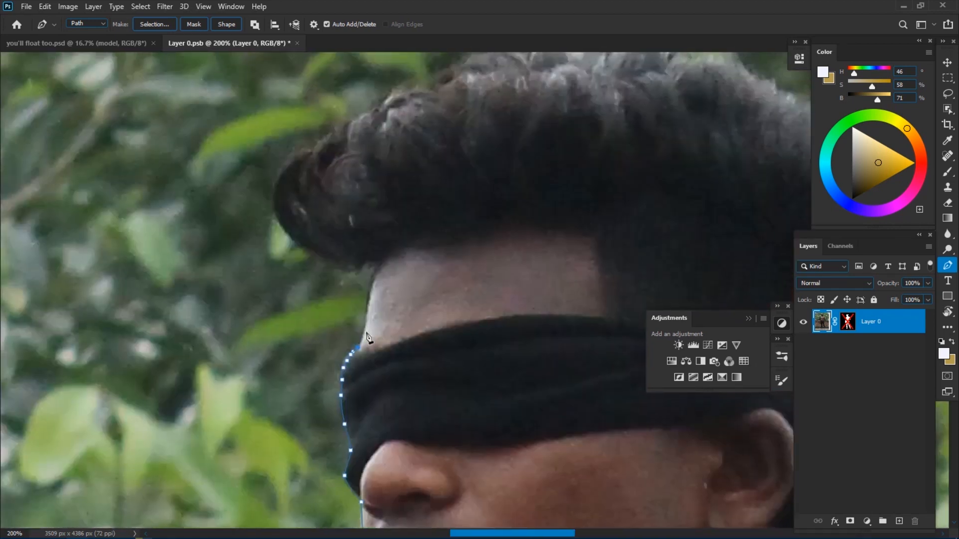
Step: Continue the Pen path over the hair and down the back of the neck to complete the man's outline
left_click_drag(335, 147, 345, 131)
left_click_drag(435, 105, 246, 265)
left_click(480, 212)
left_click_drag(537, 224, 263, 124)
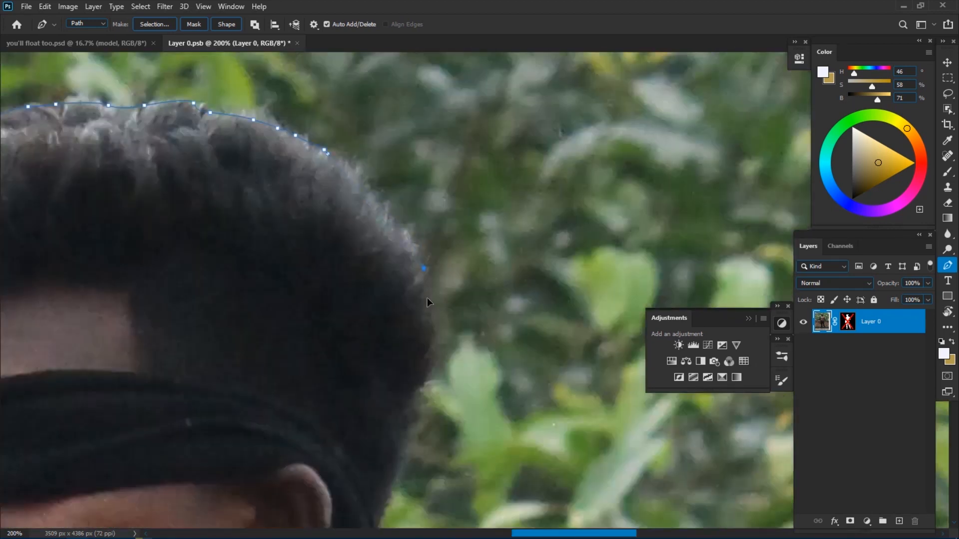
left_click_drag(428, 302, 449, 55)
left_click(379, 366)
left_click_drag(344, 414, 310, 433)
left_click_drag(345, 432, 291, 180)
Step: Delete the old layer mask on Layer 0 and add a new mask from the traced outline
right_click(848, 322)
left_click(867, 344)
left_click(850, 521)
Step: Trace a closed Pen path around the leftover background gap between the lowered forearm and the trousers
left_click(479, 117)
left_click(435, 249)
left_click(442, 322)
left_click(489, 282)
left_click_drag(486, 210, 486, 196)
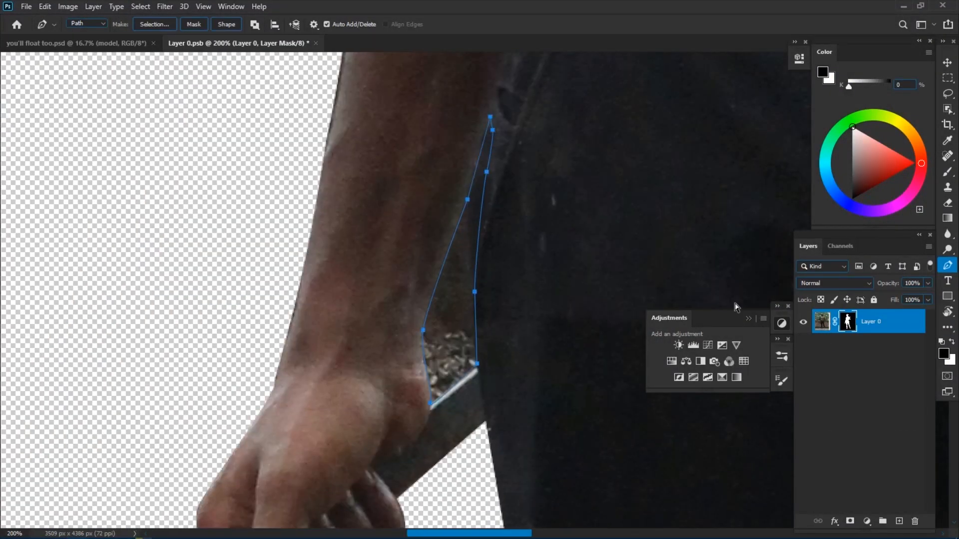
Step: Save the refined smart object and close it to return to the main composite
key("ctrl+0")
key("ctrl+s")
key("ctrl+w")
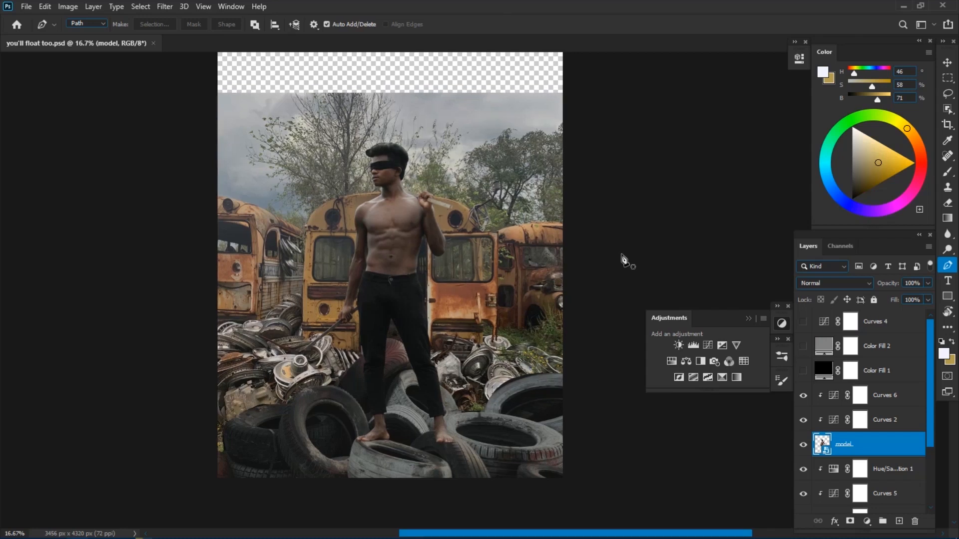
Step: Add a layer beneath the model layer, set it to Multiply, and prepare a 15 px brush with 0% hardness
key("b")
scroll(429, 449, "up", 4)
left_click(899, 521, "ctrl")
left_click(836, 283)
left_click(826, 317)
right_click(504, 296)
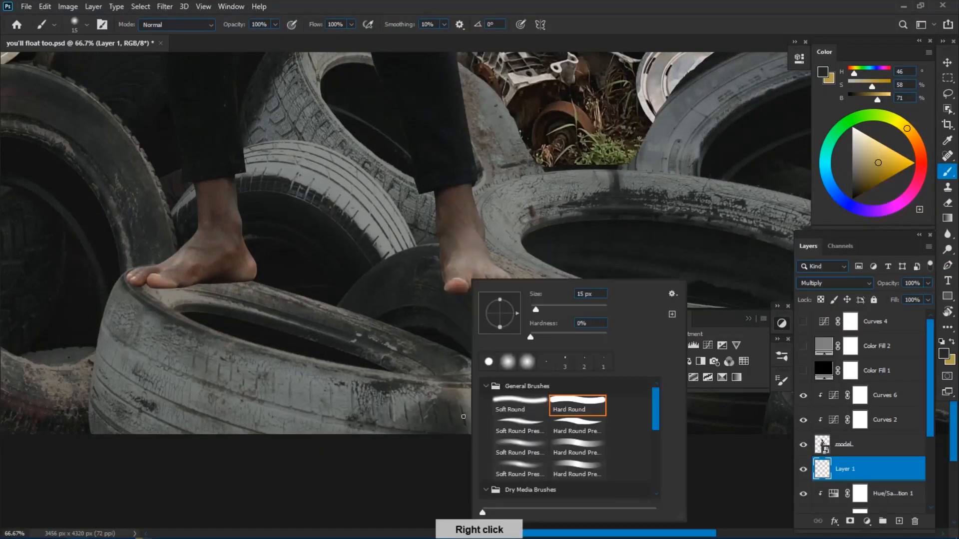
Step: Paint a contact shadow under the front-facing foot with 37% brush flow, broaden it with a larger brush, and compare before and after
scroll(503, 296, "up", 3)
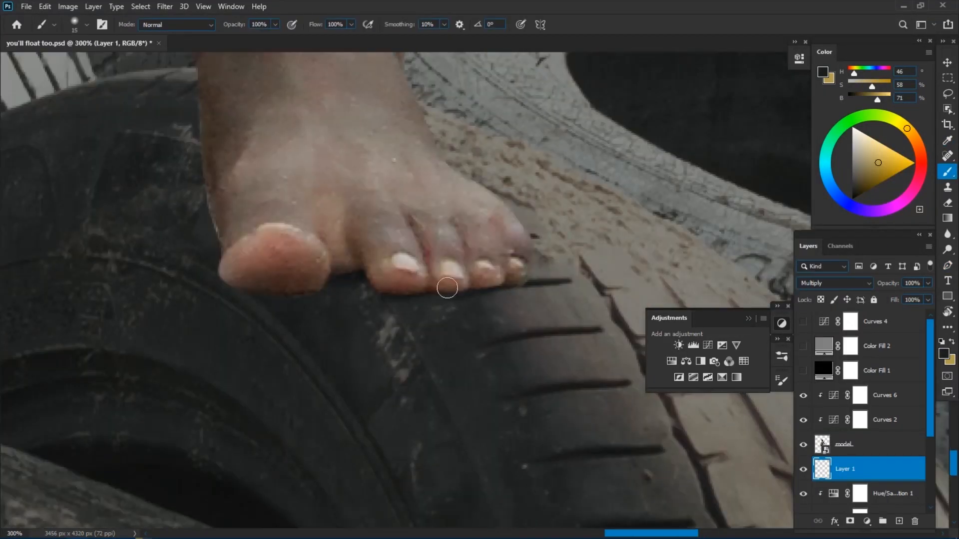
key("ctrl+minus")
key("ctrl+minus")
key("ctrl+minus")
key("ctrl+minus")
key("ctrl+equal")
key("ctrl+equal")
key("ctrl+equal")
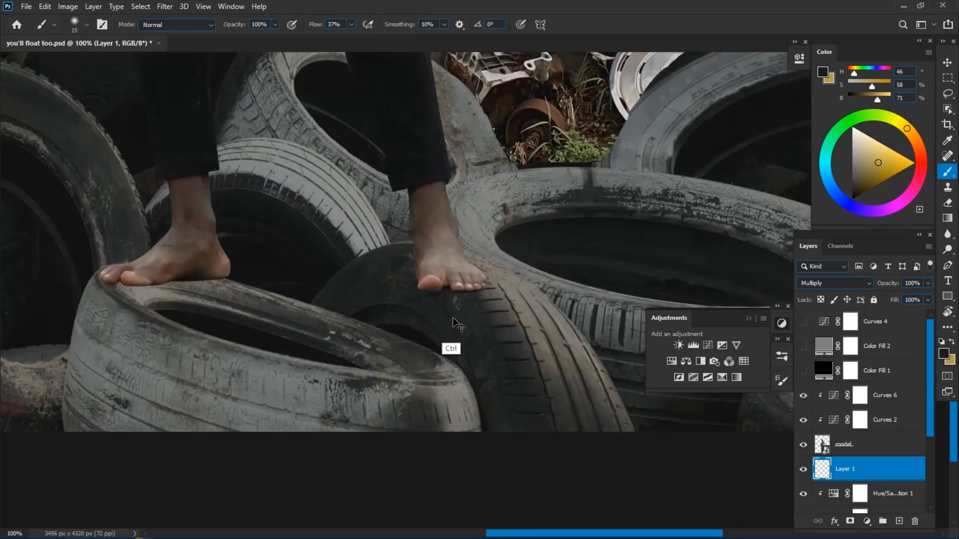
key("bracketright")
key("bracketright")
key("ctrl+minus")
key("ctrl+minus")
left_click(803, 470)
left_click(803, 470)
Step: Paint a contact shadow under the toes of the sideways-turned foot with a smaller 25 px brush
left_click_drag(308, 320, 676, 328)
key("ctrl+equal")
key("ctrl+equal")
key("ctrl+equal")
key("bracketleft")
key("bracketleft")
key("bracketleft")
key("bracketleft")
key("bracketleft")
key("bracketleft")
key("bracketleft")
key("bracketleft")
left_click_drag(129, 305, 167, 282)
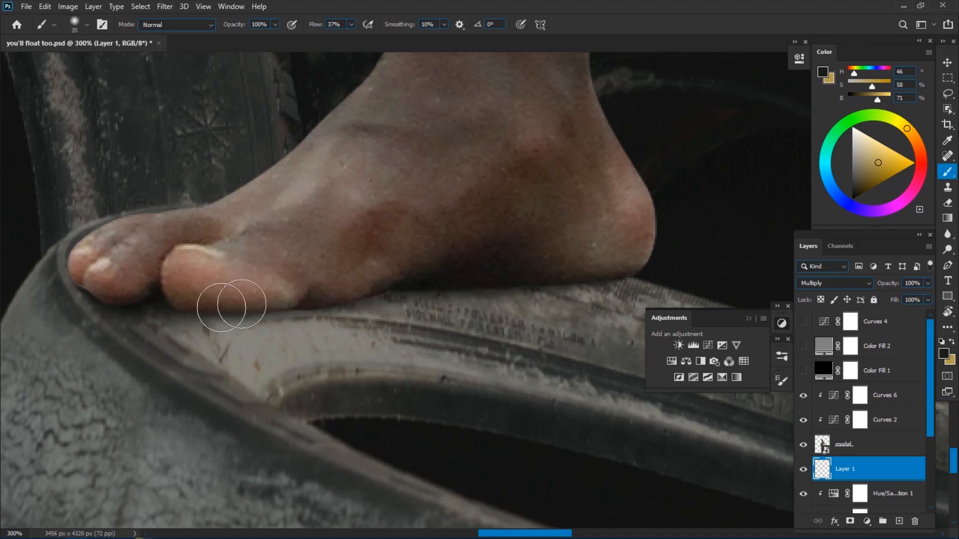
Step: Extend the shadow beneath the sideways-turned foot with a larger brush, and toggle the shadow layer to compare
key("ctrl+minus")
key("bracketright")
key("bracketright")
key("bracketright")
key("bracketright")
key("bracketright")
mouse_move(485, 285)
left_mouse_down()
mouse_move(559, 283)
mouse_move(289, 320)
left_mouse_up()
key("ctrl+minus")
key("ctrl+minus")
key("ctrl+minus")
key("ctrl+minus")
key("ctrl+minus")
key("ctrl+minus")
left_click(803, 471)
left_click(803, 471)
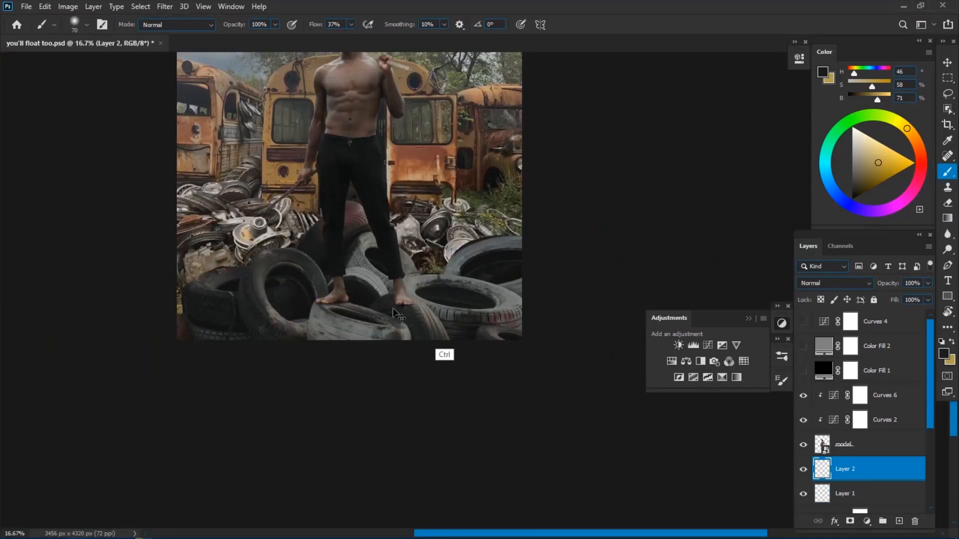
Step: Add a second shadow layer beneath the model layer, set it to Multiply, and enlarge the soft brush to 100 px
left_click(899, 522)
left_click(835, 283)
left_click(812, 324)
key("ctrl+equal")
key("ctrl+equal")
key("ctrl+equal")
key("ctrl+equal")
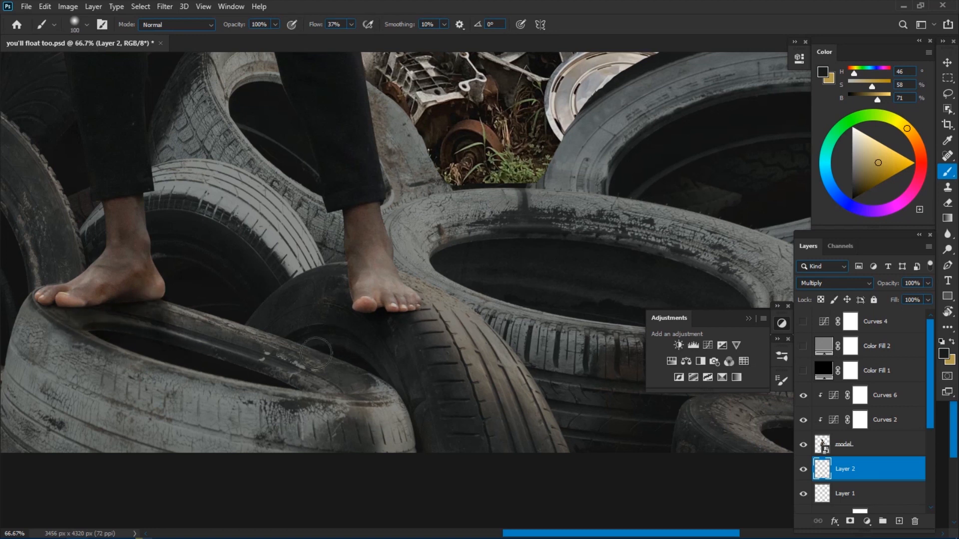
Step: Lower the second shadow layer's opacity to 90% and compare its effect on the full image
key("ctrl+minus")
key("ctrl+minus")
key("ctrl+minus")
key("ctrl+minus")
left_click_drag(456, 323, 344, 315)
key("ctrl+0")
left_click_drag(541, 465, 453, 420)
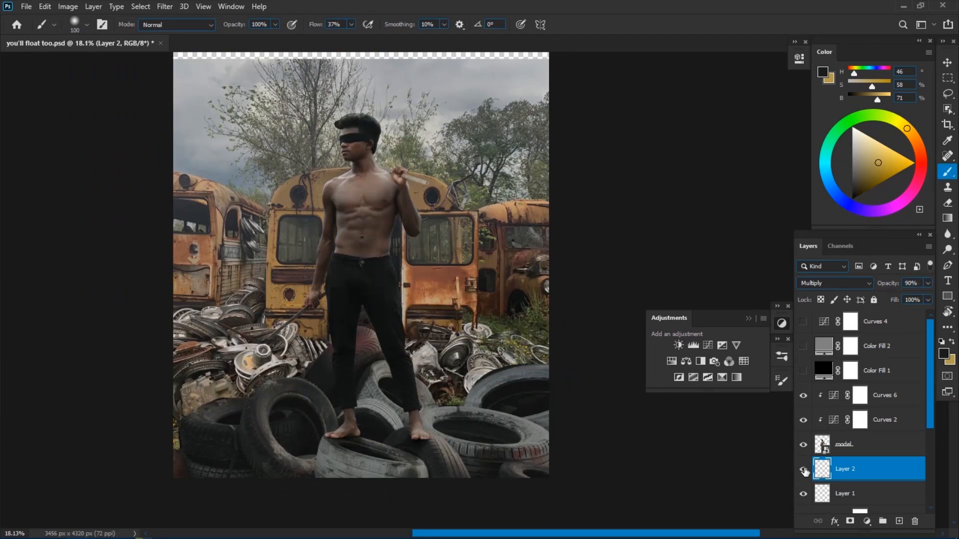
Step: Add a layer beneath the tires layer and choose a smoke-shaped brush with 23% flow and a light grey colour
left_click(856, 492)
left_click_drag(925, 430, 925, 487)
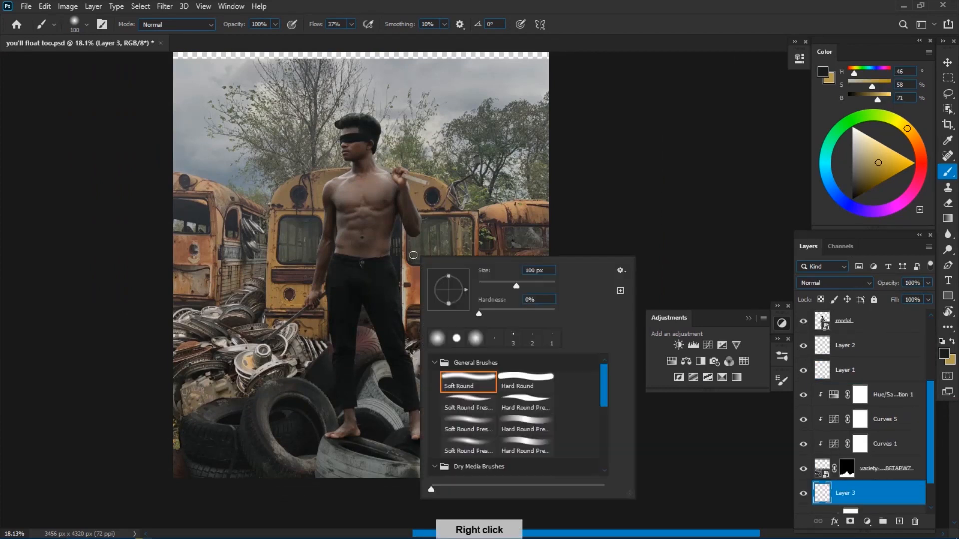
left_click(782, 381)
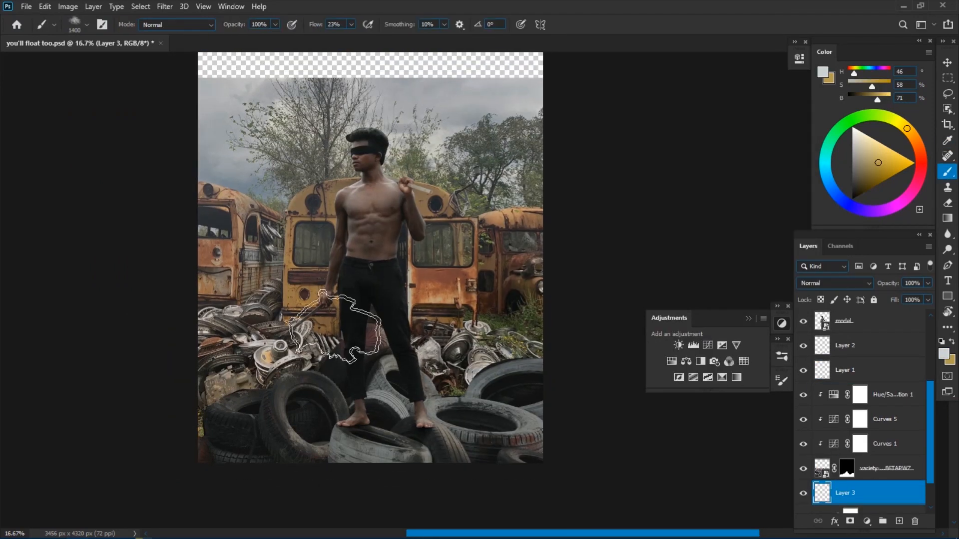
Step: Paint light grey haze over the scrap heap behind the tires with a large smoke brush, and toggle the layer to compare
key("bracketright")
key("bracketright")
key("bracketright")
key("bracketright")
key("bracketright")
key("bracketright")
left_click(445, 372)
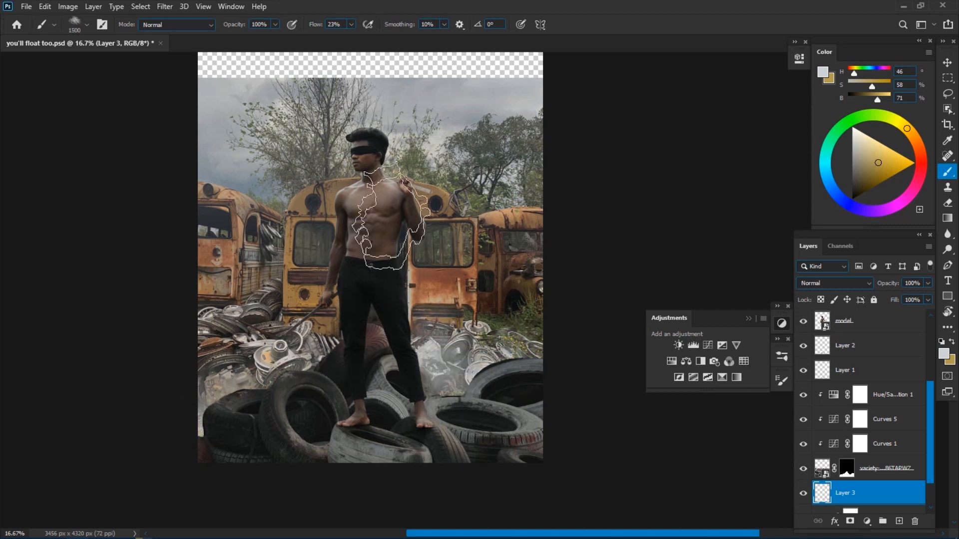
left_click(255, 338)
left_click(509, 325)
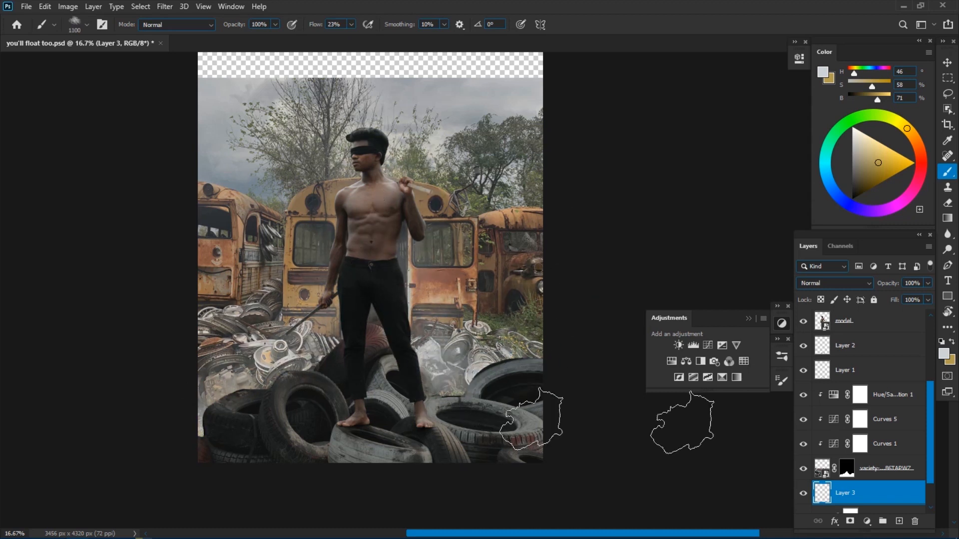
left_click(804, 493)
left_click(803, 493)
Step: Disable the tires layer's mask and trace a Pen path along the tops of the front tires at the image's left
key("ctrl+plus")
key("ctrl+plus")
key("ctrl+plus")
left_click_drag(240, 430, 520, 263, "space")
key("ctrl+plus")
left_click_drag(194, 342, 358, 274, "space")
key("p")
left_click(806, 471)
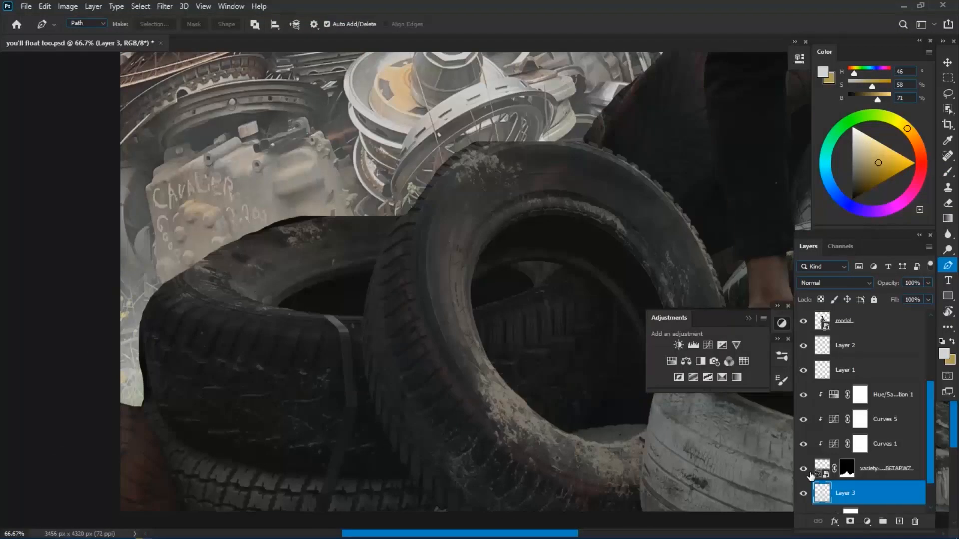
left_click(846, 469, "shift")
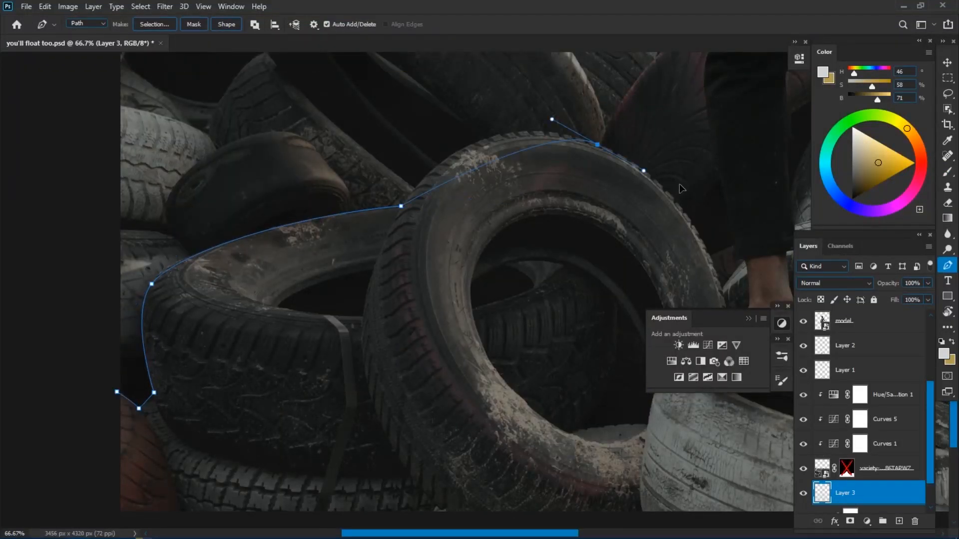
left_click_drag(683, 189, 733, 194)
left_click_drag(701, 251, 415, 381, "space")
left_click(846, 468)
left_click(847, 468, "shift")
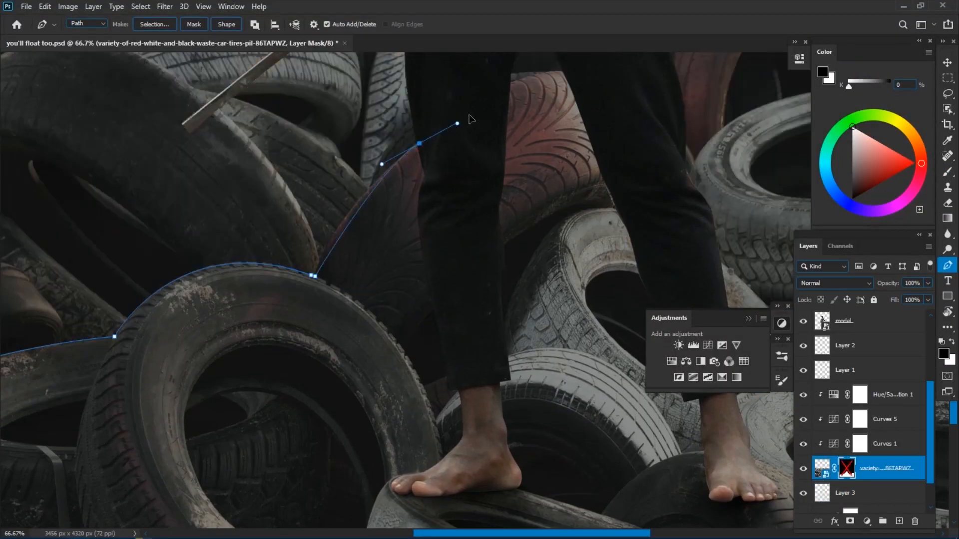
Step: Extend the path over the red tire and across behind the man's legs
left_click_drag(469, 116, 486, 105)
left_click_drag(486, 115, 291, 211, "space")
left_click_drag(385, 170, 463, 167)
left_click_drag(334, 216, 204, 234, "space")
left_click(370, 276)
left_click_drag(466, 210, 172, 177)
left_click_drag(407, 205, 457, 265)
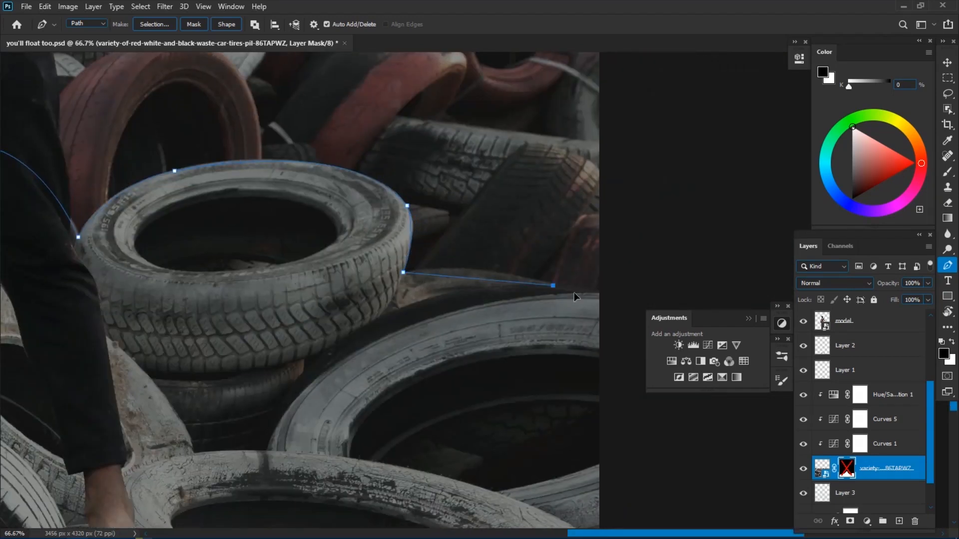
left_click_drag(574, 293, 619, 305)
key("ctrl+minus")
key("ctrl+minus")
key("ctrl+0")
left_click(602, 377)
left_click(844, 471, "shift")
key("ctrl+z")
key("ctrl+z")
key("ctrl+z")
key("ctrl+z")
key("ctrl+z")
key("ctrl+z")
key("ctrl+z")
Step: Reposition the anchor beside the man's leg and continue the path down the tire edge to the large front-right tire
key("ctrl+plus")
key("ctrl+plus")
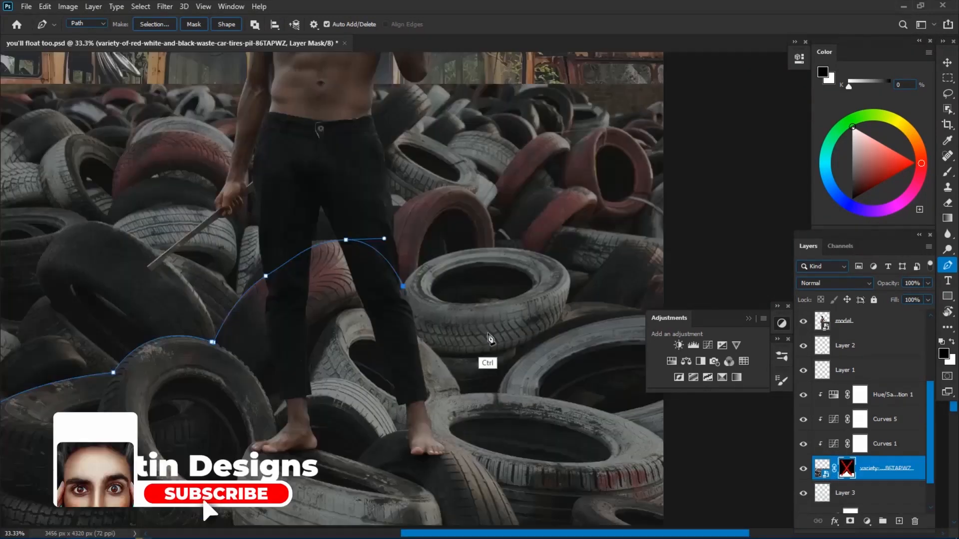
key("ctrl+plus")
left_click_drag(488, 334, 469, 247, "space")
left_click_drag(348, 198, 344, 208, "ctrl")
left_click(360, 272)
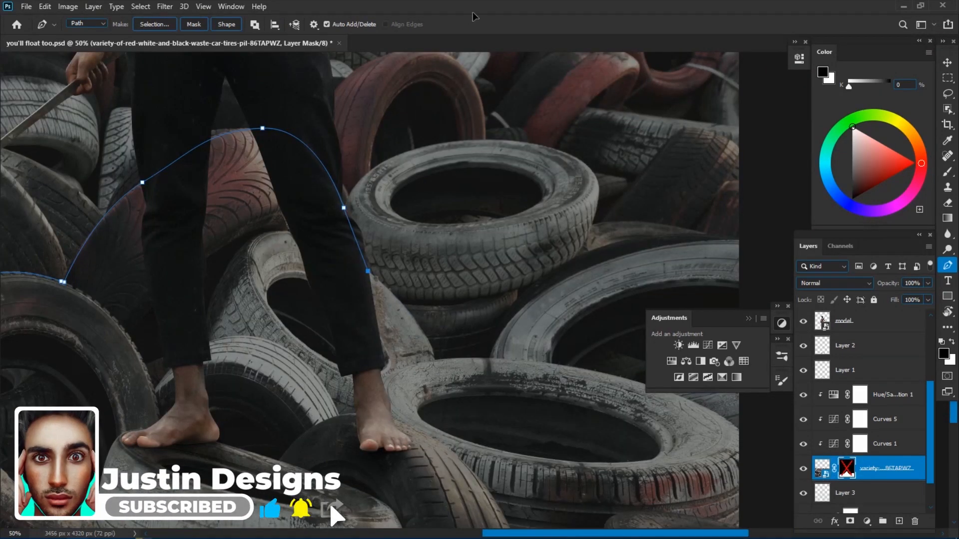
left_click_drag(478, 346, 280, 268, "space")
left_click(238, 282)
left_click(286, 280)
left_click(293, 279)
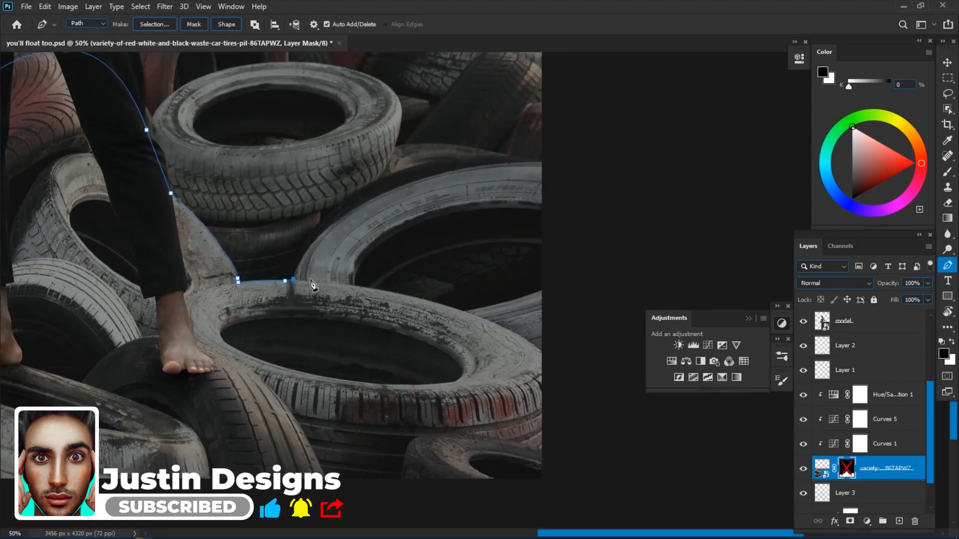
Step: Finish the path around the outside of the canvas and re-enable the tires layer's mask
key("ctrl+0")
left_click(599, 388)
left_click(590, 465)
left_click(475, 471)
left_click(847, 468, "shift")
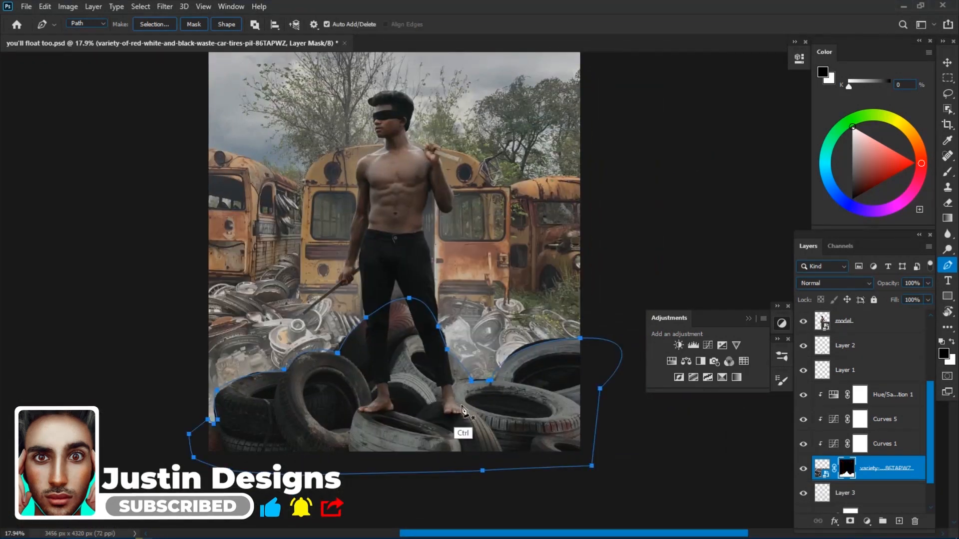
Step: Convert the path to a selection and invert it to clean up the tires' mask with the Brush
key("ctrl+Return")
key("b")
key("ctrl+shift+i")
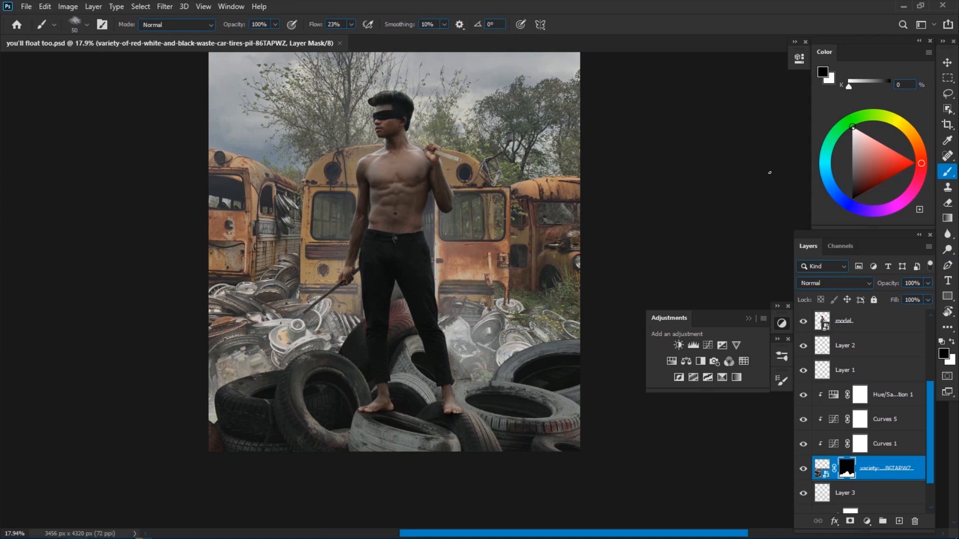
Step: Add a clipped layer above the tires' Hue/Saturation adjustment and choose a soft round brush with light grey
left_click(887, 398)
left_click(899, 521)
key("ctrl+alt+g")
right_click(461, 269)
double_click(498, 388)
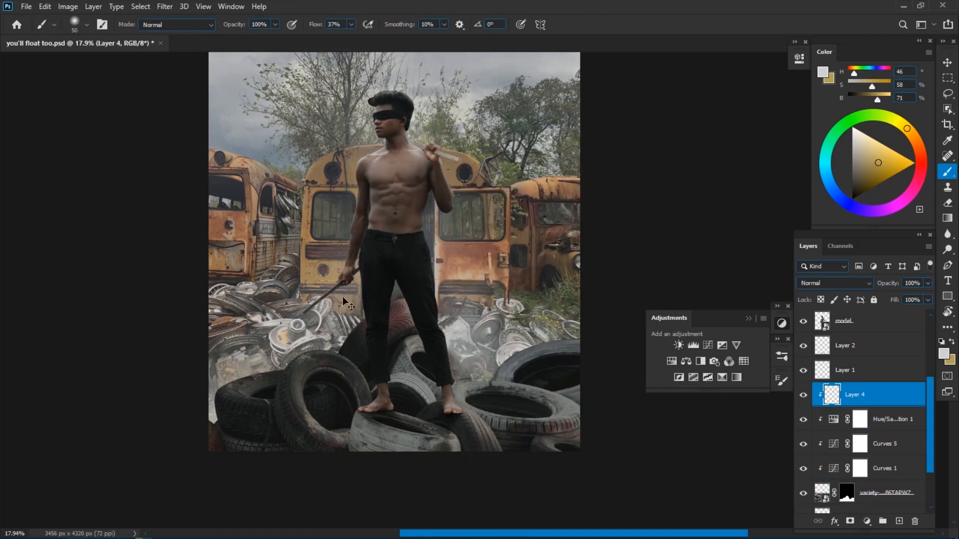
scroll(377, 270, "up", 6)
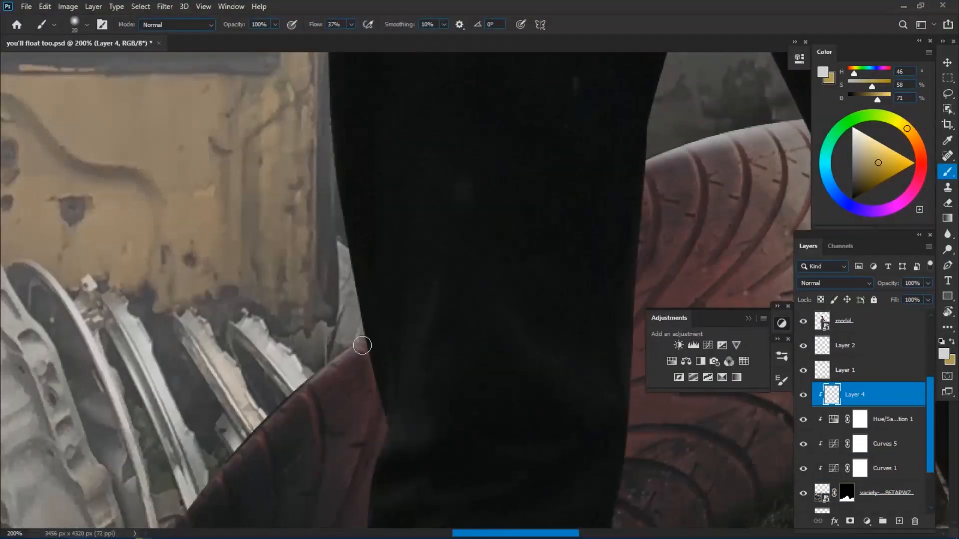
Step: Paint a light rim along the red tire's edge beside the man's leg, raising the brush flow to 46%
left_click_drag(362, 346, 500, 198)
key("[")
left_click_drag(427, 258, 300, 412)
left_click_drag(310, 25, 314, 25)
left_click_drag(287, 424, 414, 196)
key("e")
right_click(460, 226)
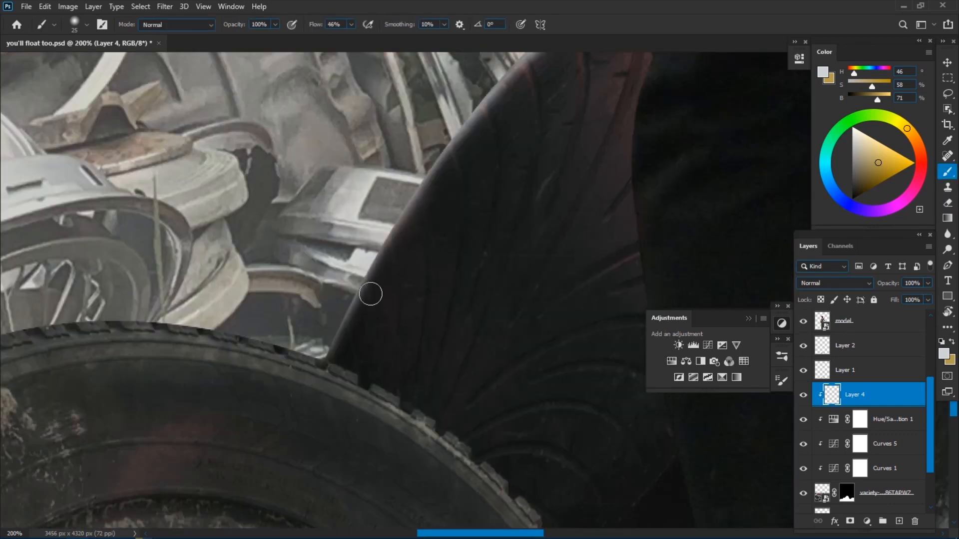
Step: Paint a thin rim highlight along the reddish tire at the image's lower-left edge with a 9 px brush
left_click_drag(210, 400, 625, 215)
left_click_drag(297, 315, 424, 110)
key("[")
key("[")
key("[")
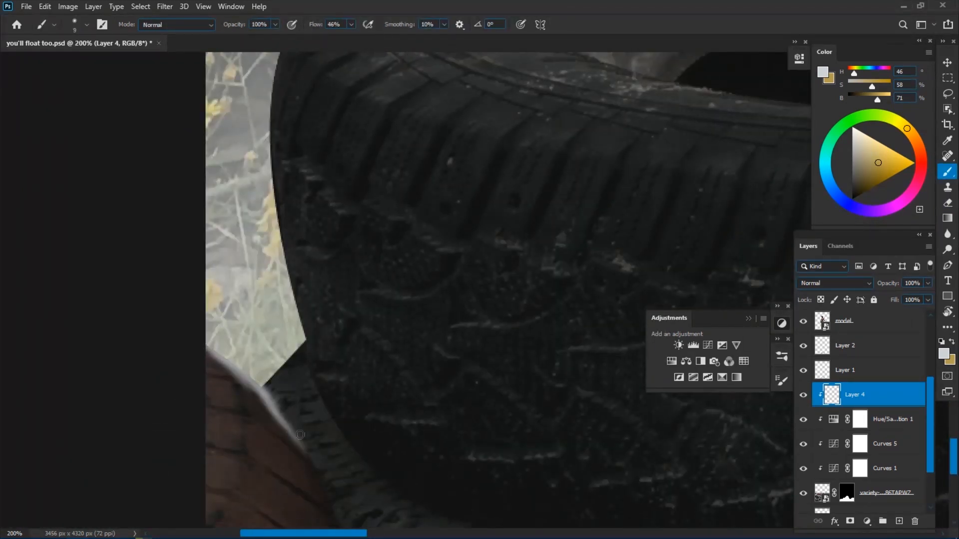
left_click_drag(240, 371, 302, 444)
key("e")
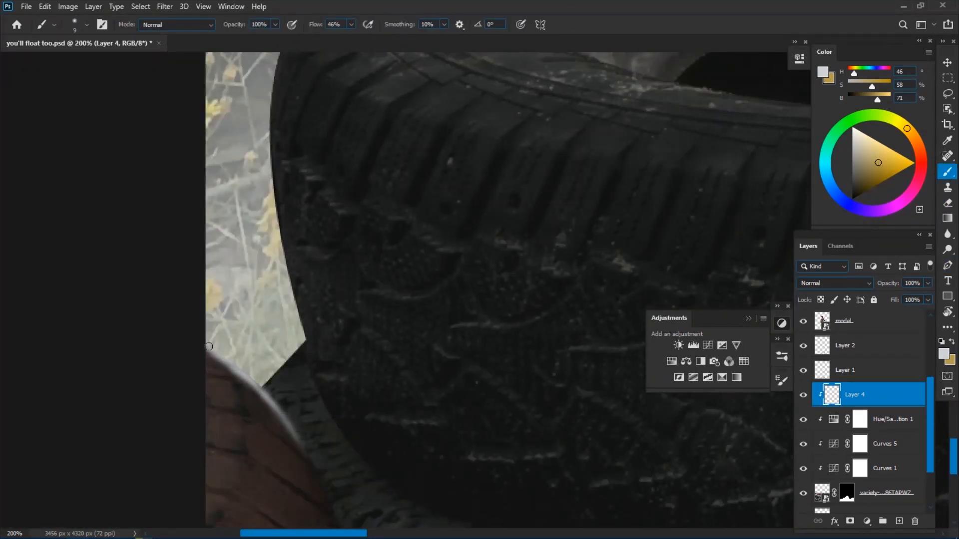
Step: Paint a thin light rim down the outer left edge of the far-left lying tire
left_click_drag(285, 266, 276, 193)
mouse_move(266, 84)
left_mouse_down()
mouse_move(225, 366)
mouse_move(233, 301)
left_mouse_up()
key("]")
left_click_drag(253, 467, 238, 380)
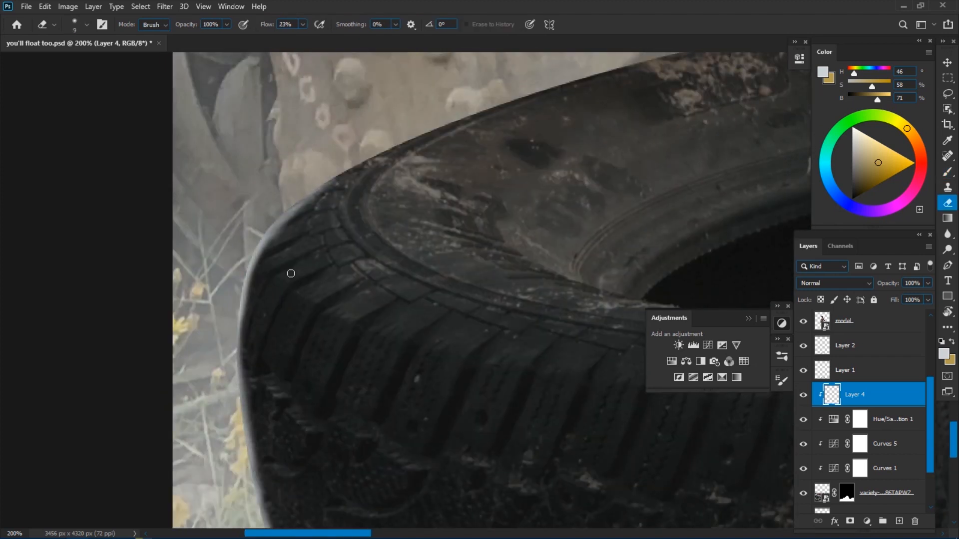
Step: Continue the rim highlight along the lying tire's top edge and soften it with the Eraser
key("b")
left_click_drag(389, 242, 116, 377)
key("]")
left_click_drag(21, 349, 189, 249)
mouse_move(118, 288)
left_mouse_down()
mouse_move(726, 134)
mouse_move(149, 279)
mouse_move(62, 319)
left_mouse_up()
mouse_move(387, 189)
left_mouse_down()
mouse_move(694, 146)
mouse_move(118, 300)
mouse_move(361, 207)
left_mouse_up()
key("e")
left_click_drag(761, 159, 430, 263)
Step: Paint a rim highlight up the left side of the large upright tire and soften it with the Eraser
key("b")
mouse_move(258, 259)
left_mouse_down()
mouse_move(411, 240)
mouse_move(352, 387)
left_mouse_up()
right_click(395, 214)
left_click_drag(455, 243, 457, 243)
mouse_move(443, 215)
left_mouse_down()
mouse_move(372, 288)
mouse_move(482, 168)
left_mouse_up()
left_click_drag(484, 167, 328, 285)
left_click_drag(250, 343, 475, 219)
left_click_drag(451, 248, 422, 253)
key("e")
left_click_drag(352, 260, 454, 226)
left_click_drag(500, 242, 384, 253)
Step: Extend the rim highlight over the top arc of the upright tire with a 10 px brush
key("b")
key("]")
left_click_drag(311, 239, 496, 221)
left_click_drag(595, 253, 509, 255)
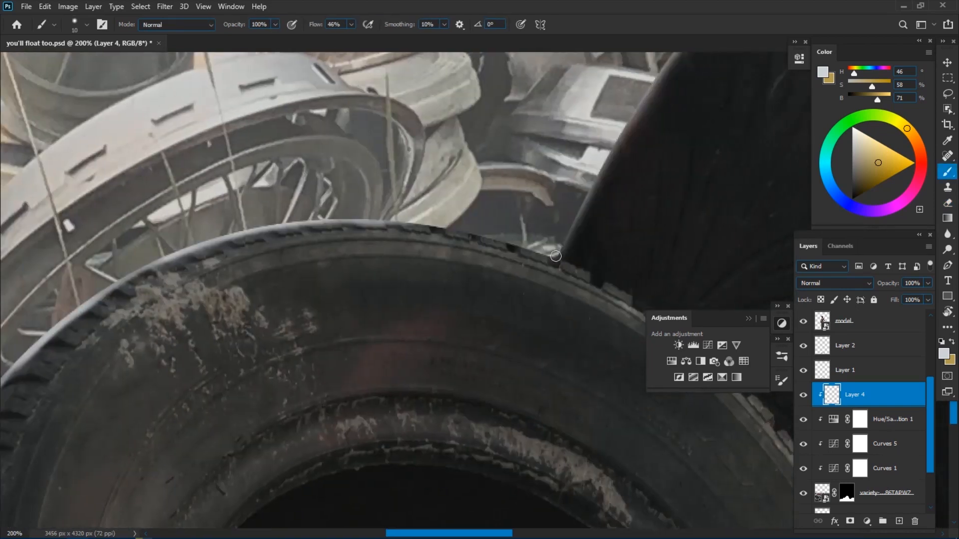
left_click_drag(199, 246, 497, 245)
mouse_move(539, 249)
left_mouse_down()
mouse_move(333, 251)
mouse_move(446, 145)
left_mouse_up()
Step: Rotate the canvas and finish the upright tire's rim highlight down to where it meets the red tire
key("r")
key("[")
key("[")
key("[")
key("b")
key("r")
left_click_drag(507, 211, 412, 216)
left_click_drag(412, 159, 388, 282)
key("]")
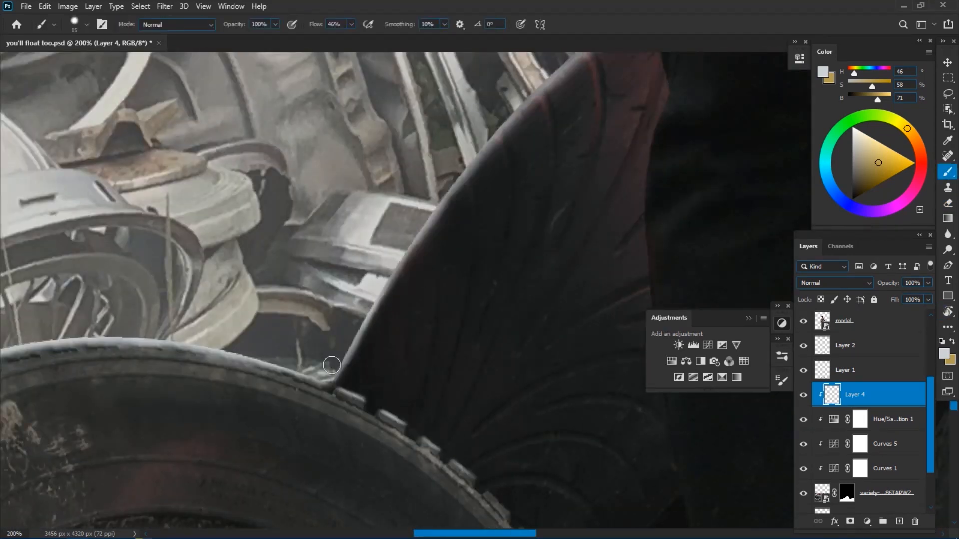
Step: Paint a rim highlight along the brown-stained tire's edge beside the front-facing leg, rotating the canvas to follow the curve
key("ctrl+minus")
key("ctrl+minus")
key("ctrl+minus")
left_click_drag(621, 342, 304, 235)
key("ctrl+equal")
key("ctrl+equal")
key("r")
mouse_move(340, 320)
left_mouse_down()
mouse_move(334, 268)
mouse_move(367, 228)
left_mouse_up()
key("]")
key("]")
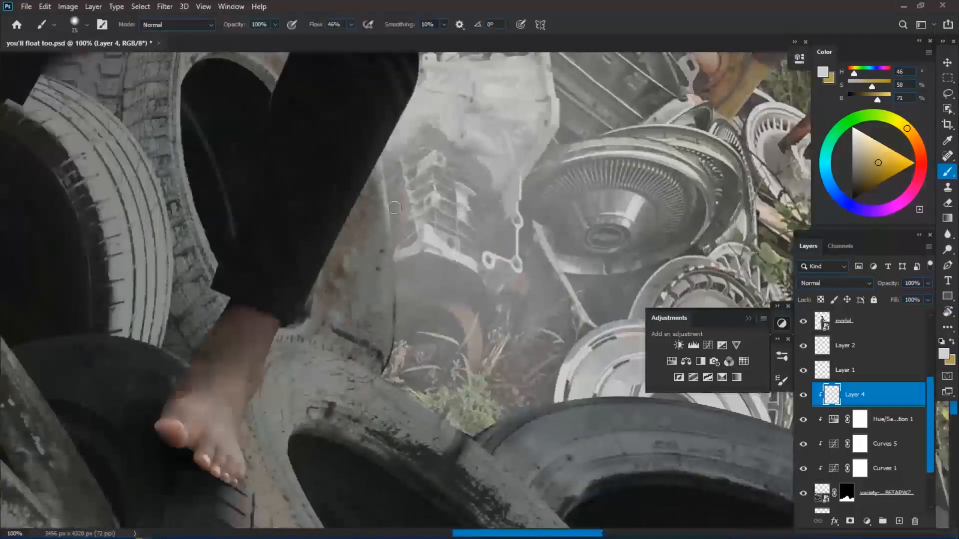
left_click_drag(381, 164, 390, 367)
mouse_move(398, 354)
left_mouse_down()
mouse_move(381, 249)
mouse_move(335, 191)
left_mouse_up()
Step: Rotate the canvas and paint a rim highlight along the outer edge of the cracked grey tire beneath the foot
key("r")
left_click_drag(336, 191, 427, 176)
key("[")
key("[")
key("[")
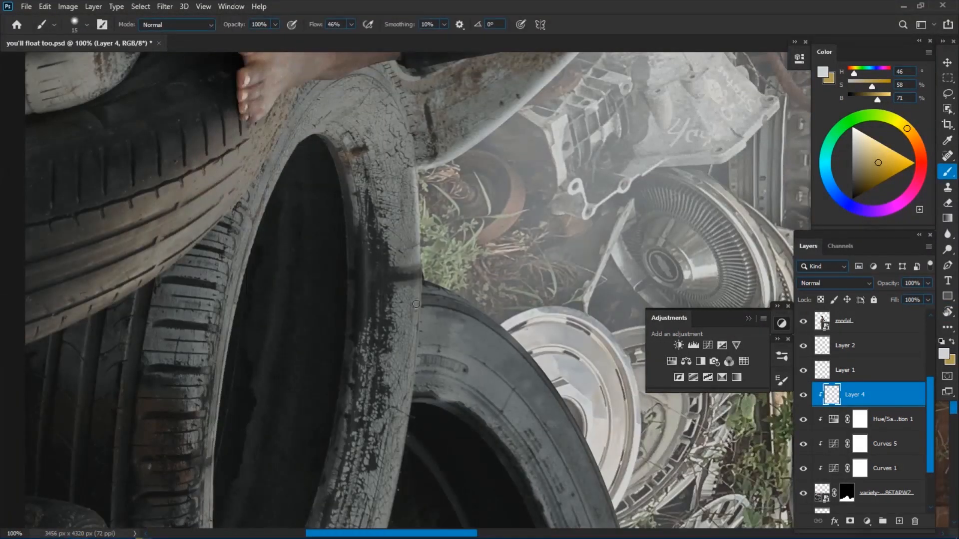
key("]")
key("]")
left_click_drag(423, 357, 425, 273)
key("b")
mouse_move(439, 294)
left_mouse_down()
mouse_move(384, 209)
mouse_move(480, 167)
left_mouse_up()
key("r")
key("]")
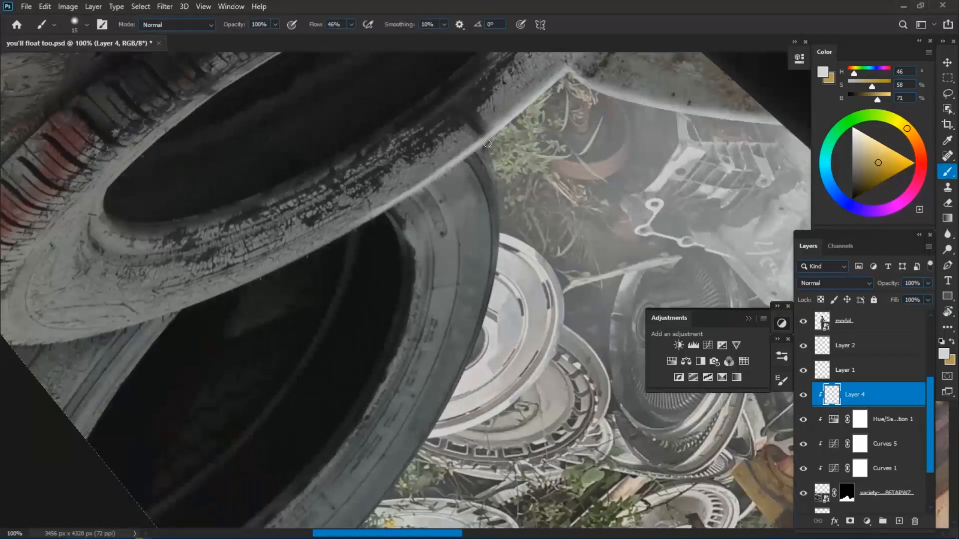
Step: Paint a rim highlight around the outer edge of the neighbouring dark tire, soften the tire highlights with the Eraser, and reset the canvas rotation
left_click_drag(489, 291, 494, 174)
key("]")
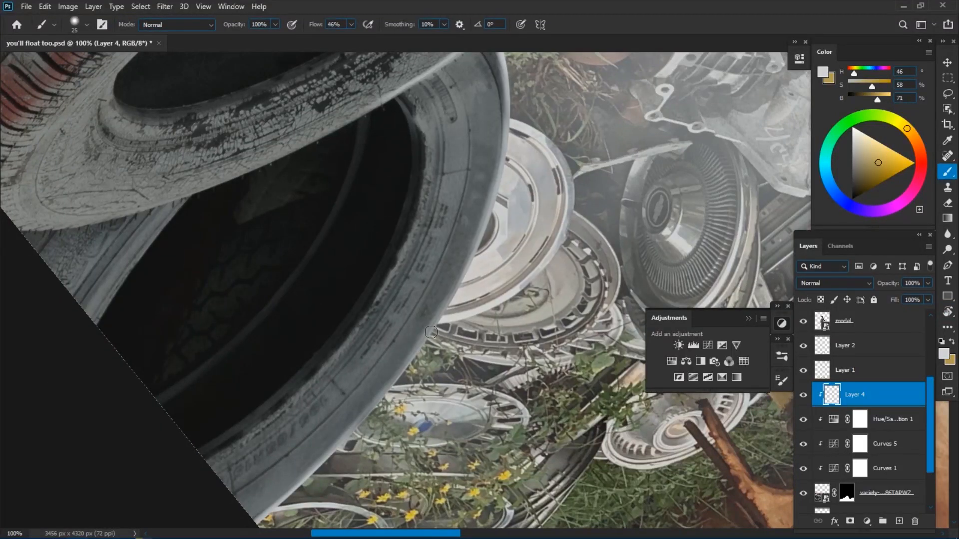
left_click_drag(506, 141, 432, 279)
left_click_drag(433, 294, 422, 171)
left_click_drag(499, 97, 399, 195)
key("[")
key("[")
key("[")
left_click_drag(400, 195, 445, 132)
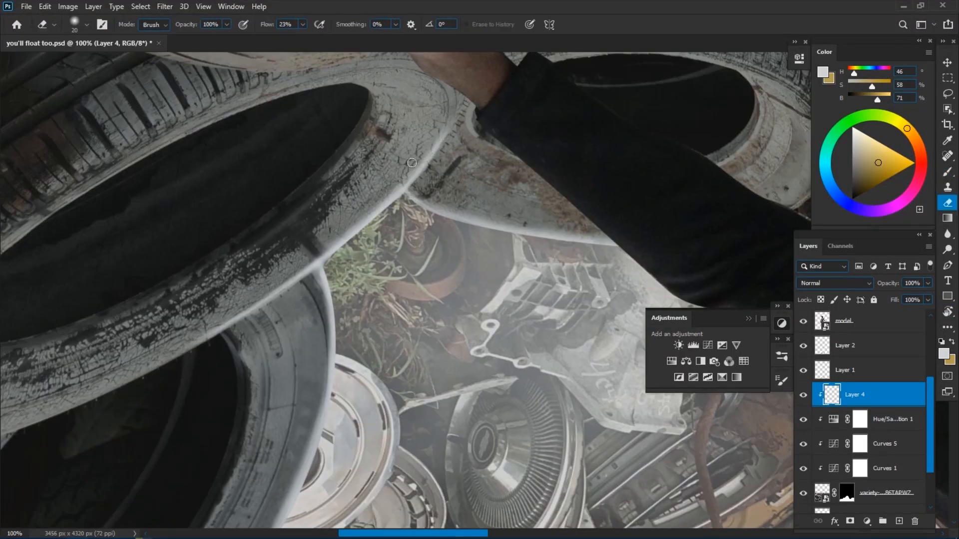
key("r")
key("Escape")
key("ctrl+0")
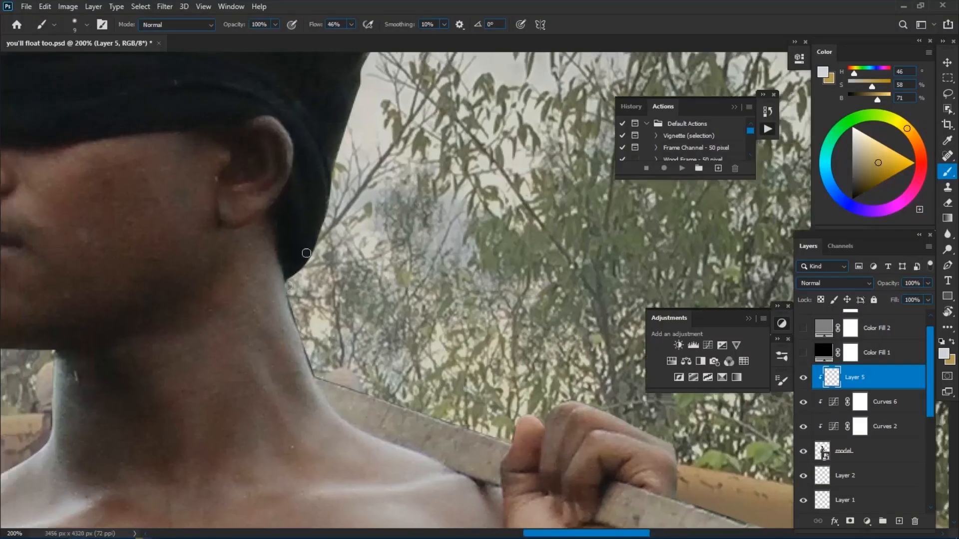
Step: Refine the rim highlight along the model's neck and shoulder and highlight the raised hand's knuckles, softening with the Eraser
key("e")
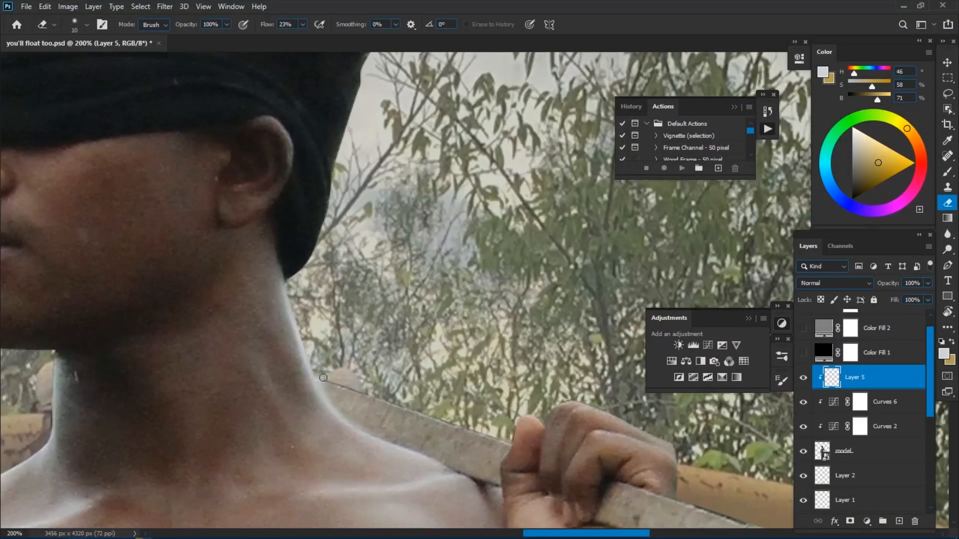
key("b")
left_click_drag(632, 384, 510, 251)
key("bracketleft")
key("bracketright")
key("bracketright")
key("bracketright")
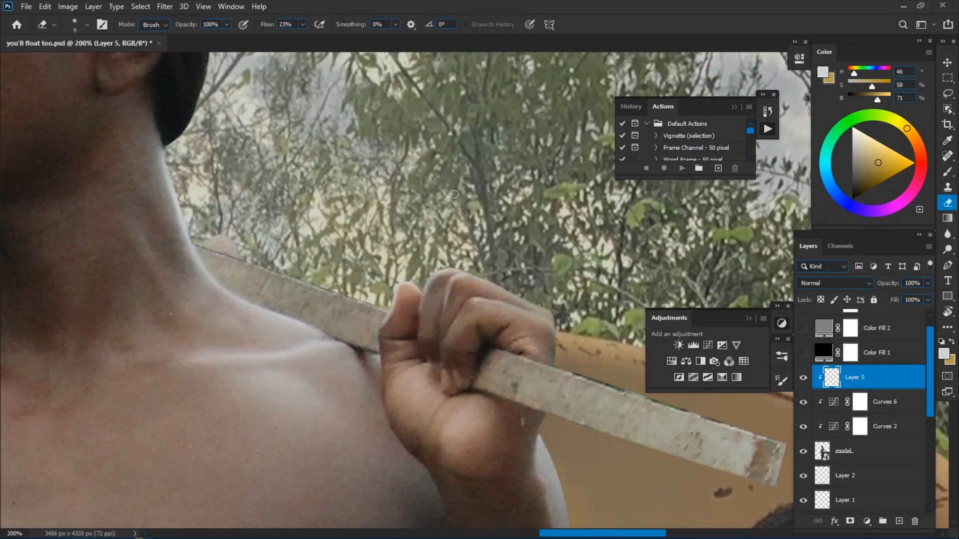
key("e")
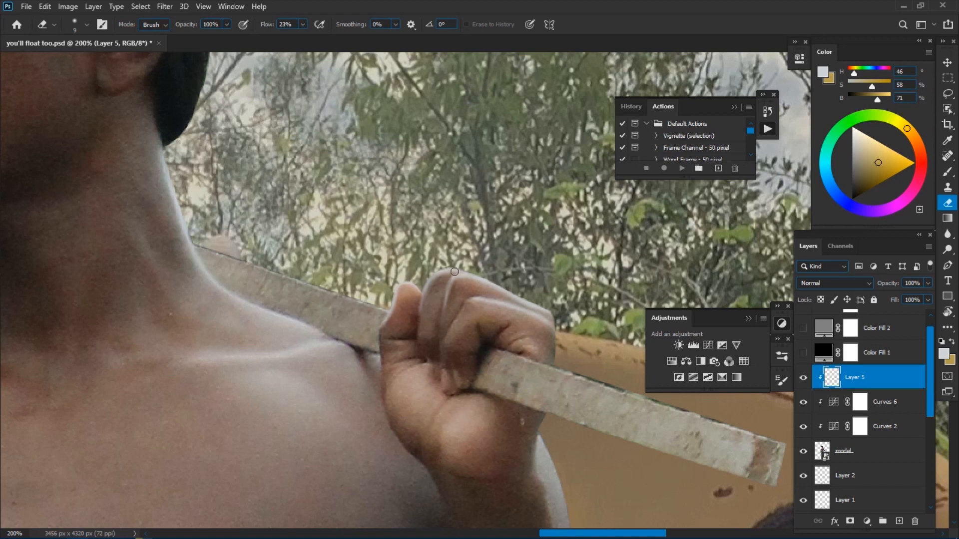
Step: Paint a rim highlight along the edge of the upper arm visible behind the raised wrist, using a 10 px brush
key("b")
left_click_drag(548, 311, 357, 205)
key("bracketleft")
key("bracketleft")
key("bracketleft")
left_click_drag(344, 336, 319, 212)
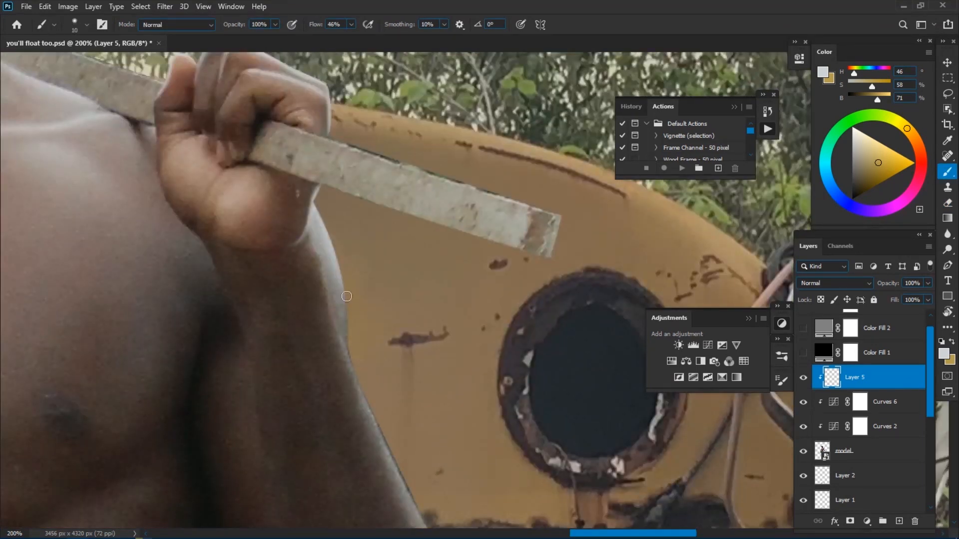
left_click_drag(347, 289, 353, 354)
key("bracketleft")
key("ctrl+minus")
key("ctrl+plus")
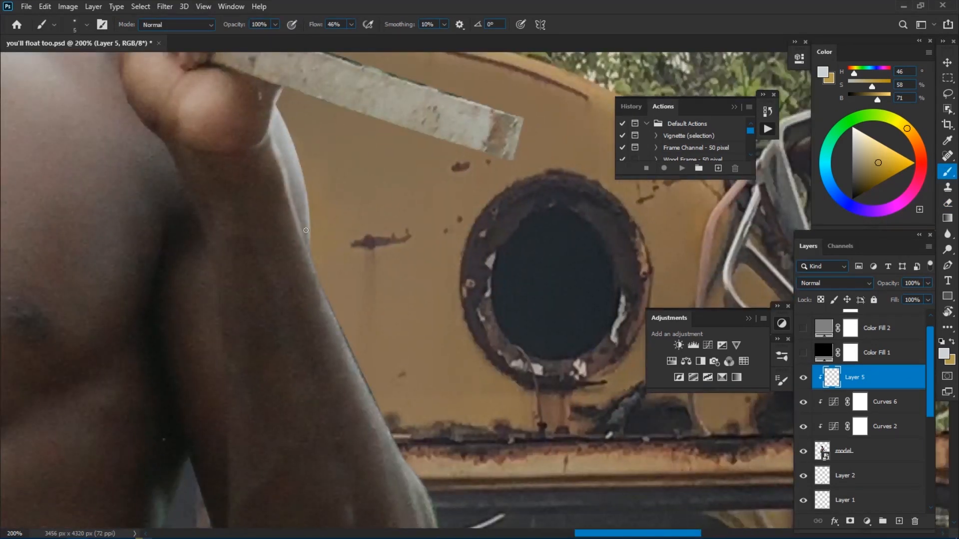
Step: Paint a thin rim highlight down the outer edge of the raised forearm to the elbow
left_click_drag(373, 401, 315, 264)
key("bracketright")
key("bracketright")
left_click_drag(320, 276, 270, 167)
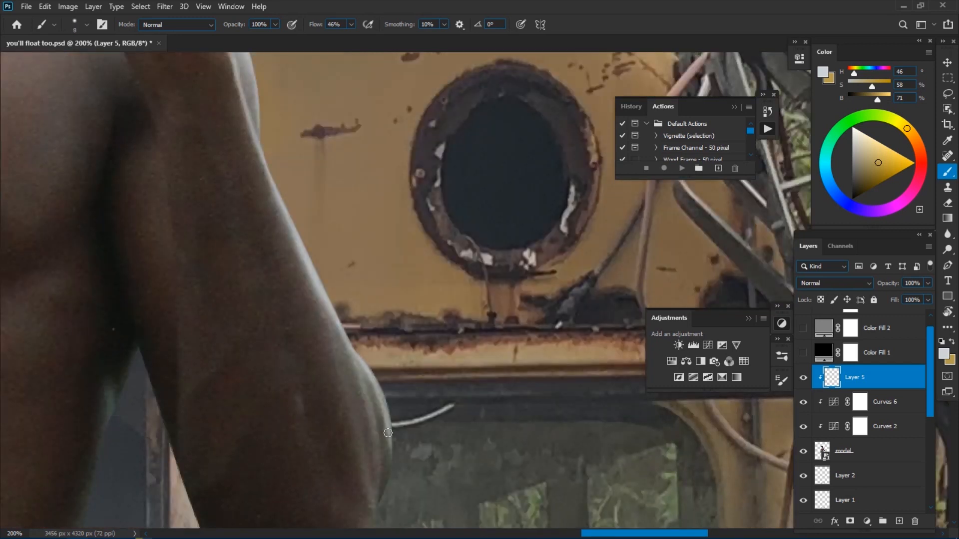
left_click_drag(377, 369, 390, 250)
key("bracketleft")
key("bracketleft")
key("bracketleft")
key("bracketleft")
left_click_drag(392, 384, 403, 321)
Step: Paint a soft, wider rim highlight down the right side of the torso to the trouser waistband
mouse_move(334, 191)
left_mouse_down()
mouse_move(384, 450)
mouse_move(349, 488)
left_mouse_up()
key("ctrl+minus")
key("ctrl+minus")
key("ctrl+minus")
key("ctrl+plus")
key("ctrl+plus")
key("bracketright")
key("bracketright")
key("bracketright")
key("bracketright")
key("bracketright")
key("bracketright")
left_click_drag(308, 269, 260, 473)
key("ctrl+minus")
key("ctrl+minus")
key("ctrl+plus")
left_click_drag(387, 315, 351, 213)
key("ctrl+plus")
left_click_drag(186, 294, 383, 247)
key("ctrl+plus")
key("bracketleft")
key("bracketleft")
key("bracketleft")
key("bracketleft")
key("bracketleft")
key("bracketleft")
key("bracketleft")
key("bracketleft")
left_click_drag(314, 297, 342, 290)
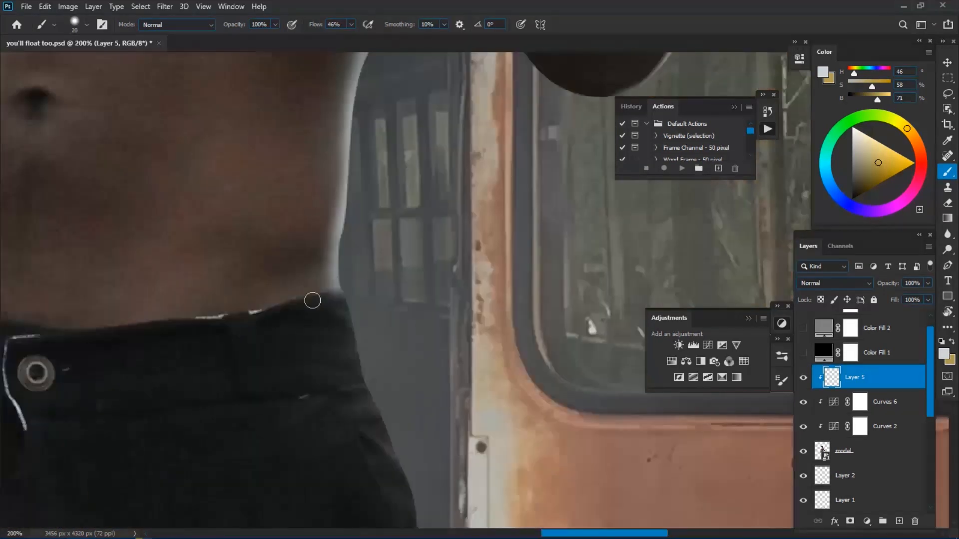
Step: Paint a fine rim highlight along the waistband's edge and over the right hip of the trousers
left_click_drag(364, 388, 340, 279)
key("bracketleft")
key("bracketleft")
key("bracketleft")
key("bracketleft")
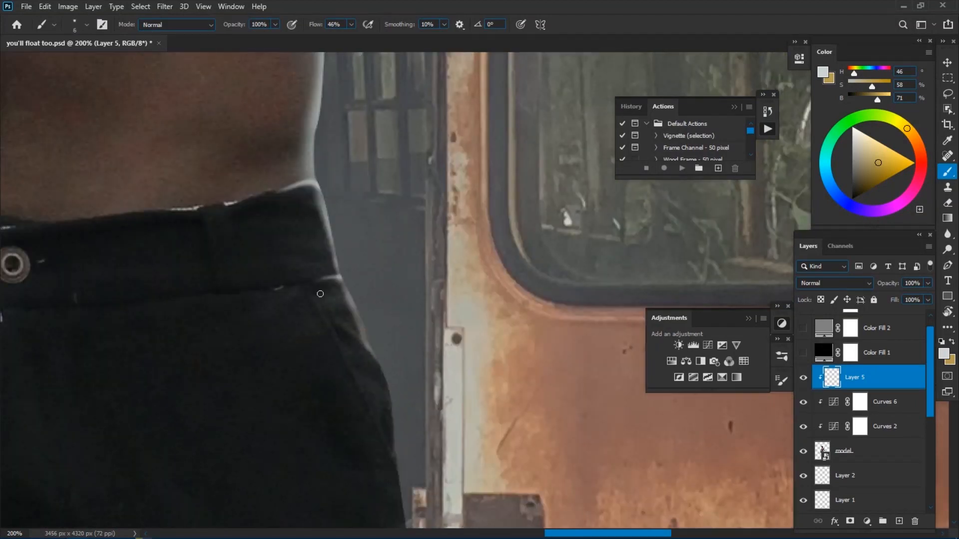
key("bracketright")
key("bracketright")
key("bracketright")
left_click_drag(372, 350, 299, 257)
Step: Continue the rim highlight down the outer thigh of the trousers, adding light strokes along the fabric folds
key("ctrl+minus")
left_click_drag(370, 358, 322, 249)
key("ctrl+plus")
left_click_drag(266, 153, 301, 322)
key("e")
key("b")
left_click_drag(284, 261, 289, 161)
mouse_move(291, 161)
left_mouse_down()
mouse_move(310, 268)
mouse_move(305, 307)
left_mouse_up()
left_click_drag(301, 278, 281, 170)
mouse_move(286, 197)
left_mouse_down()
mouse_move(293, 318)
mouse_move(263, 178)
left_mouse_up()
left_click_drag(274, 169, 287, 289)
Step: Rotate the canvas and paint highlights on the trouser folds and edge above the knee, preparing the Eraser to soften them
key("r")
mouse_move(243, 335)
left_mouse_down()
mouse_move(239, 253)
mouse_move(321, 179)
left_mouse_up()
key("b")
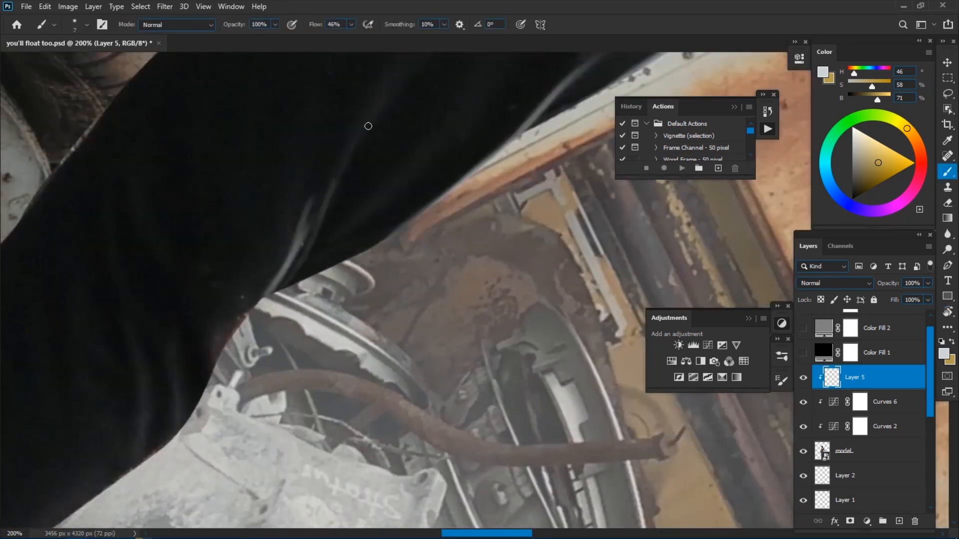
left_click_drag(296, 270, 369, 115)
left_click_drag(402, 225, 270, 293)
left_click_drag(314, 273, 422, 214)
key("e")
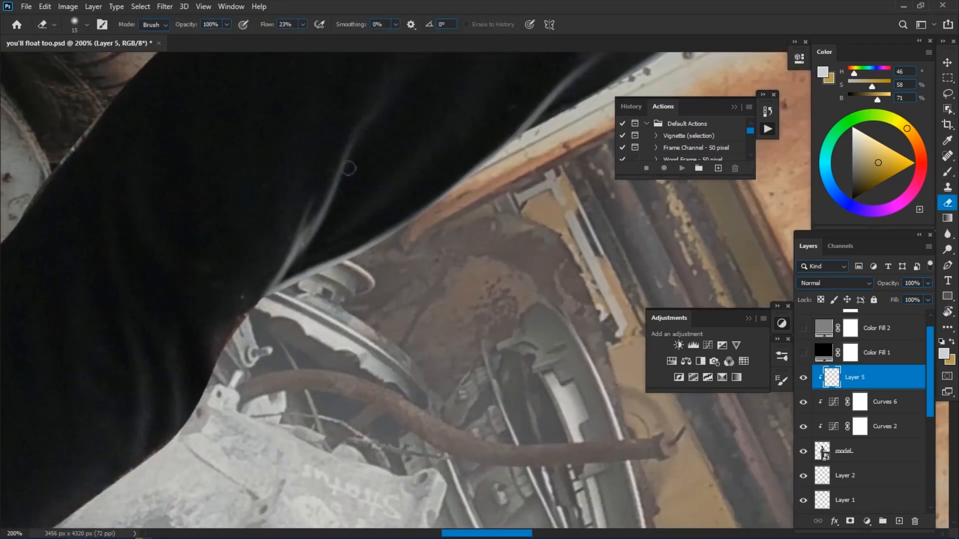
Step: Reset the canvas rotation and compare the whole figure with the Layer 5 highlights hidden and shown
key("ctrl+minus")
key("ctrl+minus")
left_click_drag(75, 414, 475, 254)
key("ctrl+plus")
left_click_drag(131, 436, 344, 321)
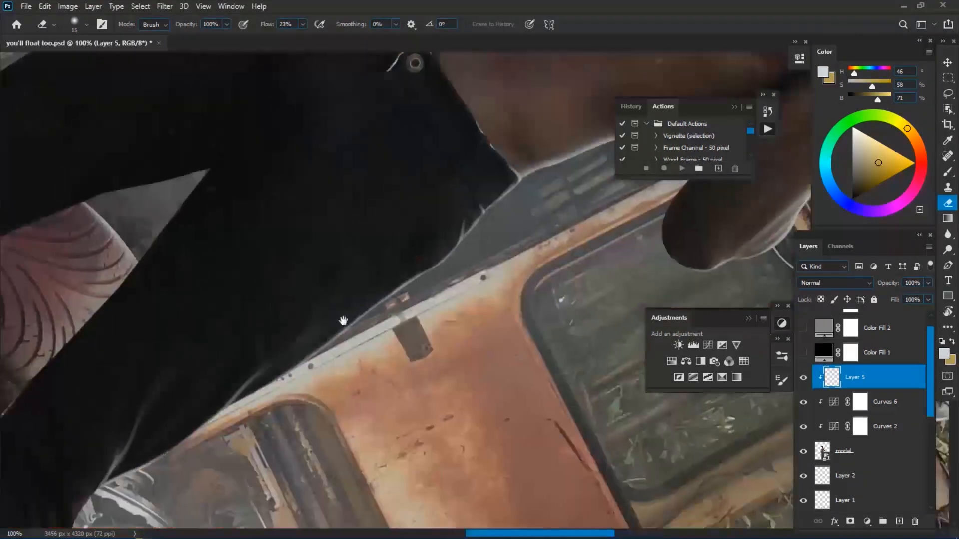
key("ctrl+minus")
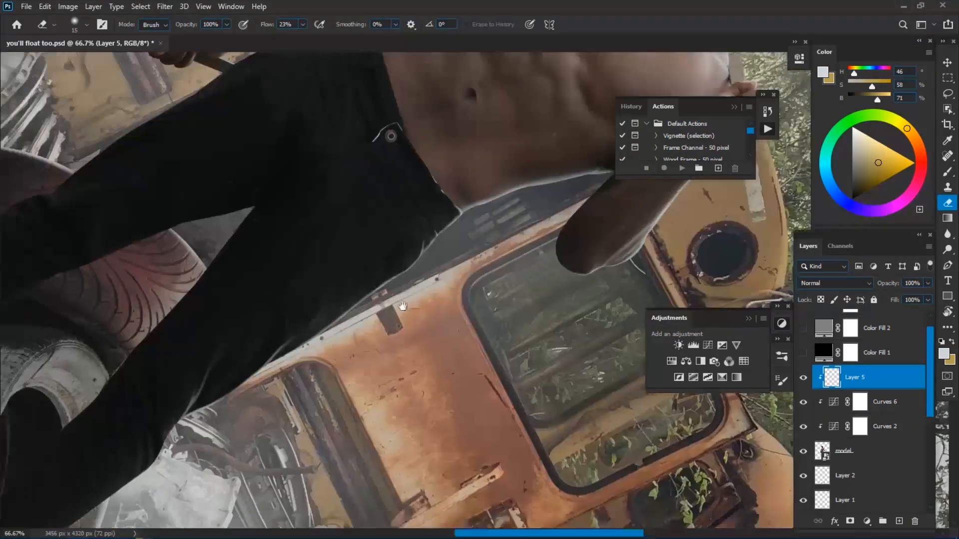
key("r")
key("Escape")
key("ctrl+minus")
key("ctrl+minus")
left_click_drag(429, 494, 335, 108)
left_click(803, 378)
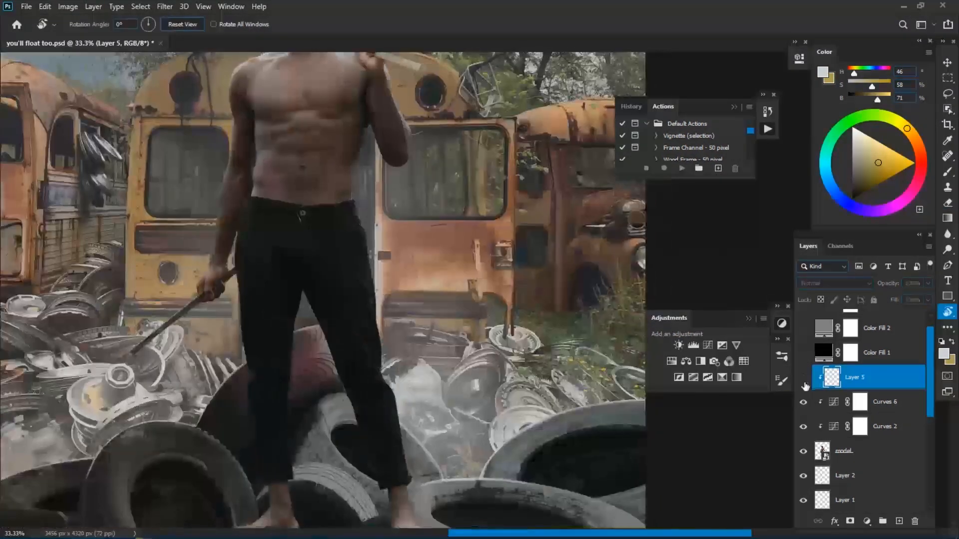
left_click(804, 378)
Step: Soften the fold highlight at the outer knee of the trousers with the Eraser
key("ctrl+minus")
key("ctrl+plus")
key("ctrl+plus")
key("ctrl+plus")
key("ctrl+plus")
key("ctrl+plus")
left_click_drag(313, 339, 241, 185)
left_click_drag(122, 91, 192, 222)
left_click_drag(165, 254, 334, 310)
left_click_drag(395, 314, 339, 272)
key("e")
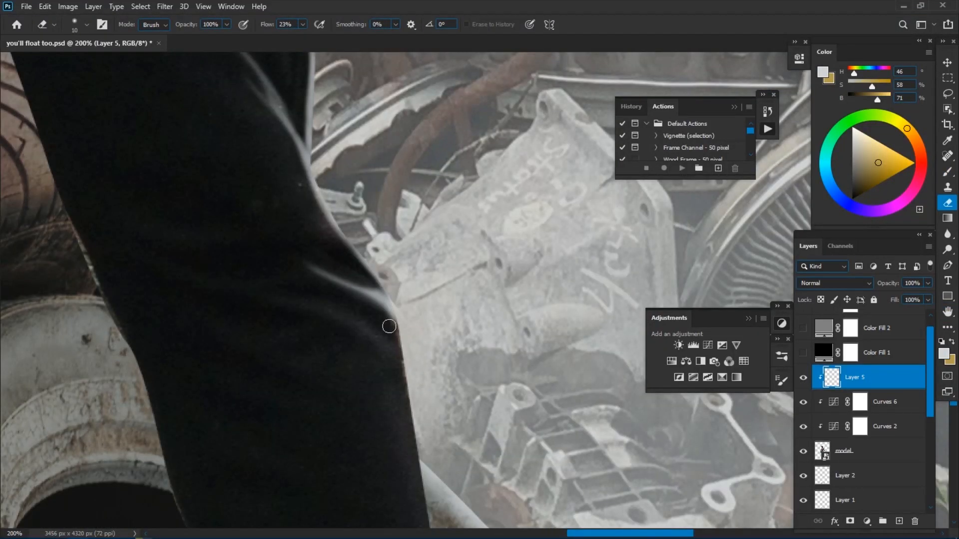
left_click_drag(389, 327, 349, 244)
Step: Paint the rim highlight below the knee along the outer edge of the lower trouser leg
key("b")
left_click_drag(342, 193, 318, 72)
mouse_move(337, 162)
left_mouse_down()
mouse_move(364, 346)
mouse_move(355, 172)
left_mouse_up()
left_click_drag(320, 242, 364, 439)
left_click_drag(385, 436, 342, 165)
Step: Refine the lower-leg rim with a smaller brush, softening the excess and adding fine highlights toward the hem and foot
key("bracketleft")
key("bracketleft")
mouse_move(344, 314)
left_mouse_down()
mouse_move(318, 209)
mouse_move(357, 346)
left_mouse_up()
key("bracketleft")
key("bracketleft")
key("bracketleft")
left_click_drag(354, 360, 300, 264)
key("e")
left_click_drag(378, 414, 339, 306)
key("b")
left_click_drag(271, 288, 278, 303)
left_click_drag(298, 289, 302, 302)
left_click_drag(181, 258, 299, 294)
Step: Paint fine rim highlights along the fingers of the lowered hand gripping the stick
key("ctrl+minus")
key("ctrl+minus")
key("bracketright")
key("bracketright")
key("bracketright")
key("bracketright")
key("bracketright")
key("bracketright")
key("bracketright")
key("bracketright")
left_click_drag(414, 123, 415, 270)
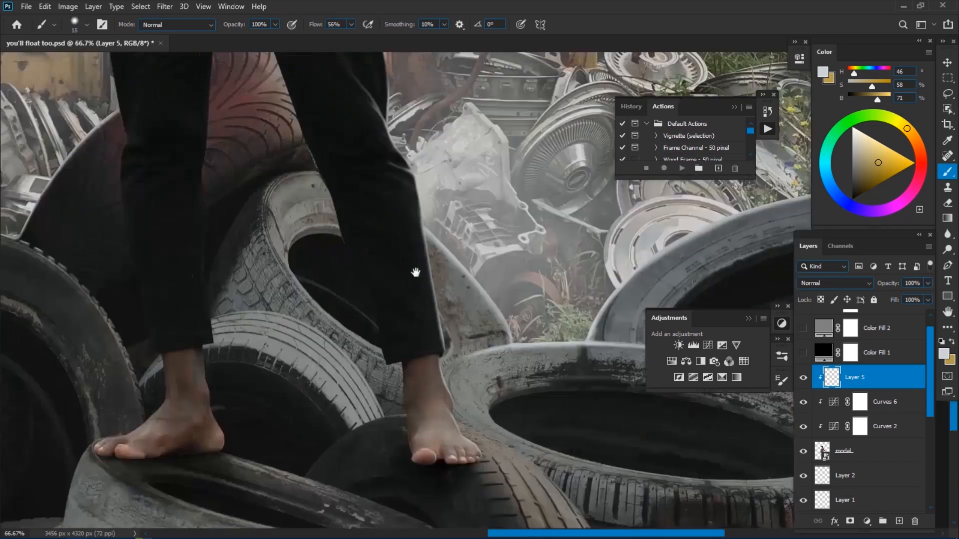
left_click_drag(270, 125, 328, 298)
left_click_drag(218, 282, 349, 366)
key("ctrl+plus")
key("ctrl+plus")
mouse_move(72, 250)
left_mouse_down()
mouse_move(339, 199)
mouse_move(345, 217)
left_mouse_up()
key("ctrl+plus")
key("e")
key("b")
mouse_move(252, 308)
left_mouse_down()
mouse_move(282, 278)
mouse_move(242, 371)
left_mouse_up()
key("bracketright")
key("e")
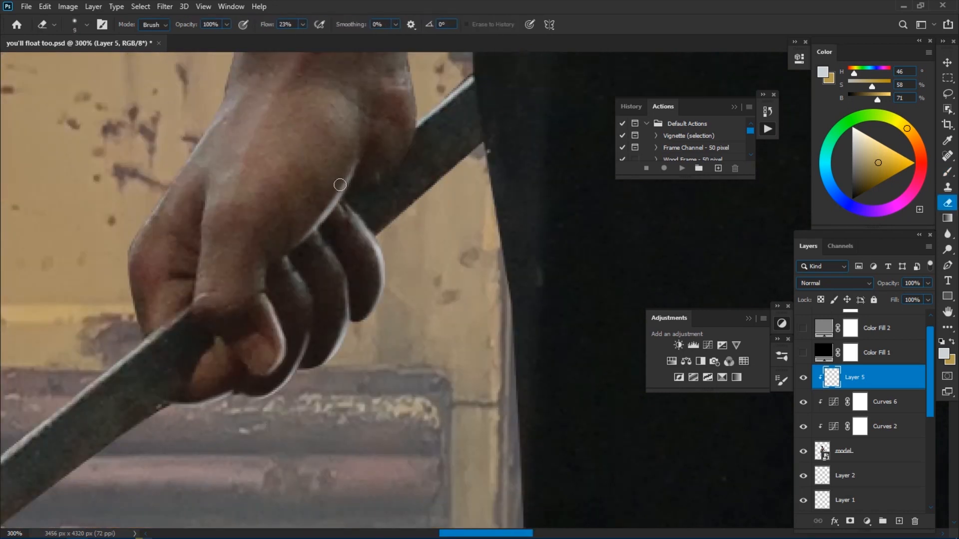
Step: Add rim highlights along the wrist and the back of the lowered hand
key("b")
left_click_drag(357, 178, 270, 322)
left_click_drag(357, 63, 308, 250)
left_click_drag(345, 125, 351, 100)
left_click_drag(72, 429, 265, 261)
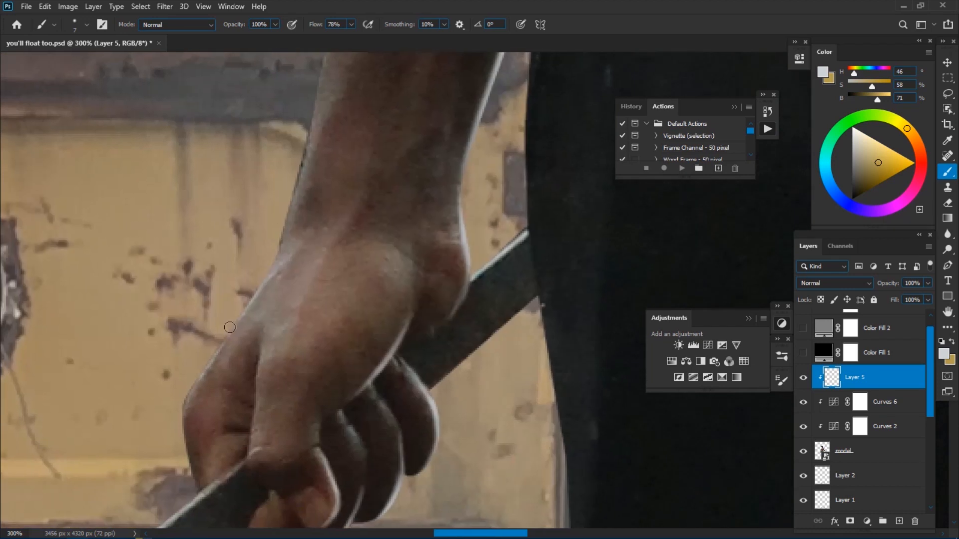
left_click_drag(195, 409, 287, 243)
left_click_drag(281, 246, 278, 315)
Step: Paint the rim highlight up the outer edge of the forearm with a larger brush
left_click_drag(371, 99, 242, 448)
key("bracketright")
key("bracketright")
key("bracketright")
key("bracketright")
key("bracketright")
left_click_drag(283, 319, 310, 147)
left_click_drag(283, 190, 249, 288)
key("ctrl+minus")
left_click_drag(320, 140, 309, 241)
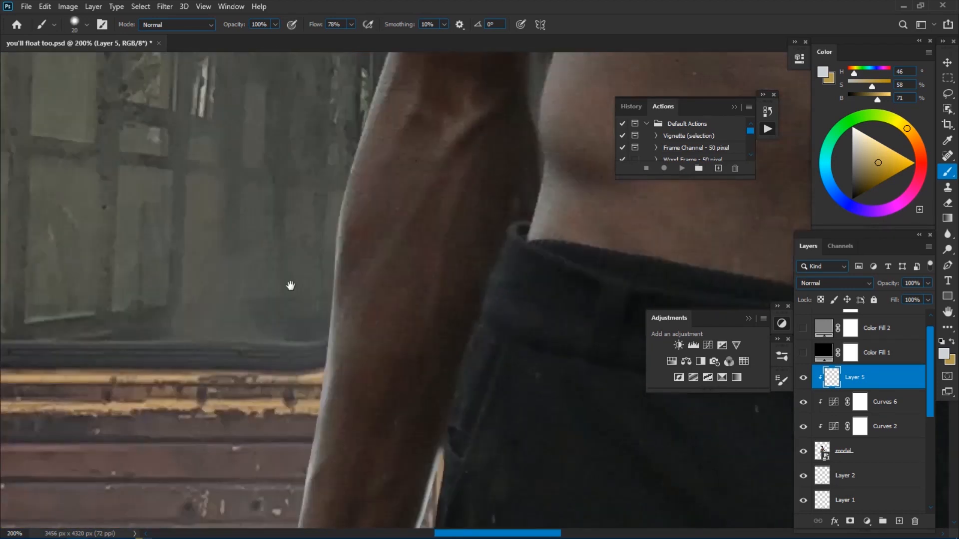
Step: Continue the rim highlight past the elbow and up the outer edge of the lowered arm
left_click_drag(308, 125, 289, 420)
left_click_drag(299, 85, 264, 439)
left_click_drag(280, 200, 260, 305)
key("bracketright")
left_click_drag(229, 355, 265, 188)
key("bracketright")
key("bracketright")
key("ctrl+minus")
key("ctrl+minus")
key("ctrl+minus")
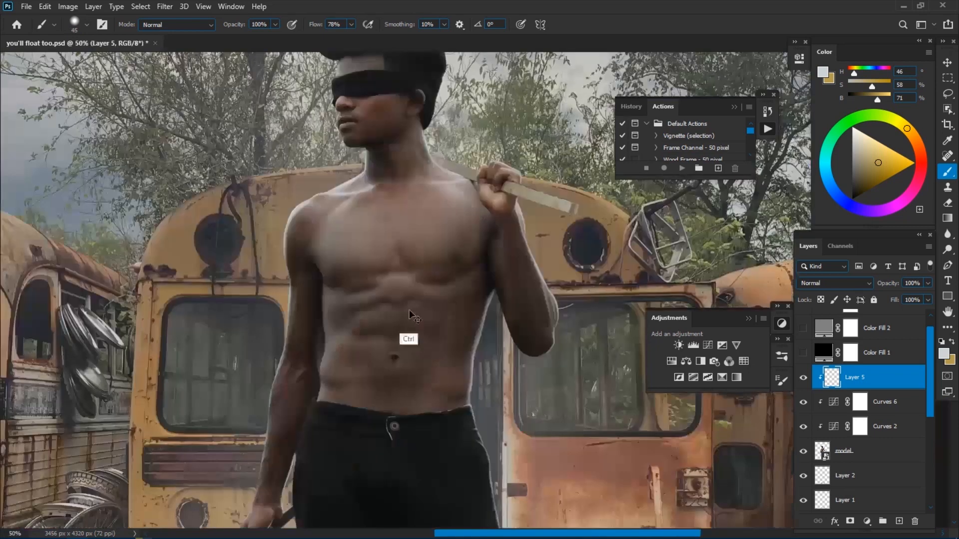
Step: Paint a thin rim highlight down the bare ankle and heel below the trouser hem on the lowered-arm side
key("ctrl+0")
key("ctrl+plus")
key("ctrl+plus")
key("ctrl+plus")
key("ctrl+plus")
mouse_move(230, 499)
left_mouse_down()
mouse_move(187, 383)
mouse_move(391, 250)
mouse_move(253, 358)
mouse_move(218, 358)
left_mouse_up()
key("ctrl+plus")
key("ctrl+plus")
key("bracketleft")
key("bracketleft")
key("bracketleft")
key("bracketleft")
key("bracketleft")
key("bracketleft")
key("bracketleft")
key("bracketleft")
key("bracketleft")
key("e")
key("p")
key("b")
key("bracketleft")
left_click_drag(306, 320, 208, 418)
left_click_drag(299, 294, 291, 423)
left_click_drag(328, 422, 324, 364)
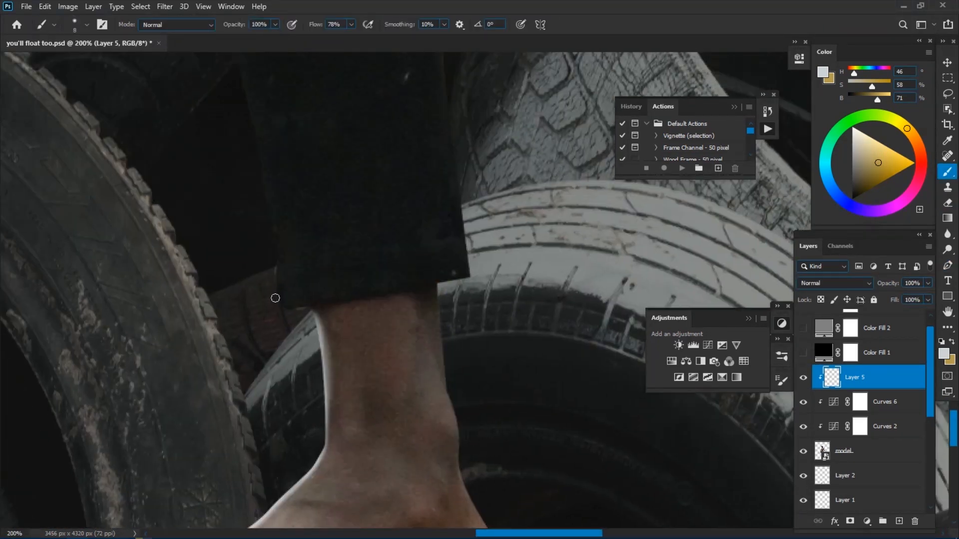
Step: Paint the rim highlight from the trouser hem up the outer edge of the same lower leg
key("bracketright")
left_click_drag(279, 304, 279, 269)
left_click_drag(266, 274, 259, 370)
key("ctrl+minus")
left_click_drag(248, 260, 378, 217)
mouse_move(207, 220)
left_mouse_down()
mouse_move(221, 322)
mouse_move(261, 439)
left_mouse_up()
mouse_move(247, 344)
left_mouse_down()
mouse_move(244, 279)
mouse_move(264, 336)
left_mouse_up()
key("bracketleft")
left_click_drag(262, 339, 282, 260)
mouse_move(270, 328)
left_mouse_down()
mouse_move(321, 372)
mouse_move(334, 415)
mouse_move(333, 373)
left_mouse_up()
key("bracketright")
Step: Build up the rim highlight along the trouser leg, alternating brush strokes with soft erasing
key("e")
key("b")
left_click_drag(308, 235, 320, 369)
key("e")
left_click_drag(310, 291, 319, 359)
key("b")
left_click_drag(296, 240, 310, 381)
left_click_drag(315, 371, 306, 218)
Step: Soften the new rim highlight on the trousers using a smaller Eraser
scroll(322, 372, "up", 1)
key("e")
key("bracketleft")
key("bracketleft")
key("bracketleft")
mouse_move(300, 325)
left_mouse_down()
mouse_move(281, 213)
mouse_move(296, 337)
left_mouse_up()
left_click_drag(301, 218, 312, 344)
left_click_drag(312, 300, 306, 418)
Step: Extend the rim highlight along the waist and up the side of the bare torso
key("b")
mouse_move(305, 241)
left_mouse_down()
mouse_move(295, 360)
mouse_move(310, 225)
left_mouse_up()
left_click_drag(321, 227, 334, 293)
left_click_drag(354, 188, 320, 308)
left_click_drag(383, 99, 355, 184)
mouse_move(357, 183)
left_mouse_down()
mouse_move(317, 288)
mouse_move(356, 190)
left_mouse_up()
left_click_drag(354, 190, 289, 340)
Step: Paint a rim highlight on the chest edge below the armpit and blend it with the Eraser
scroll(250, 227, "down", 1)
key("bracketleft")
key("e")
mouse_move(296, 195)
left_mouse_down()
mouse_move(285, 297)
mouse_move(270, 175)
left_mouse_up()
key("b")
mouse_move(272, 175)
left_mouse_down()
mouse_move(281, 323)
mouse_move(282, 280)
left_mouse_up()
key("e")
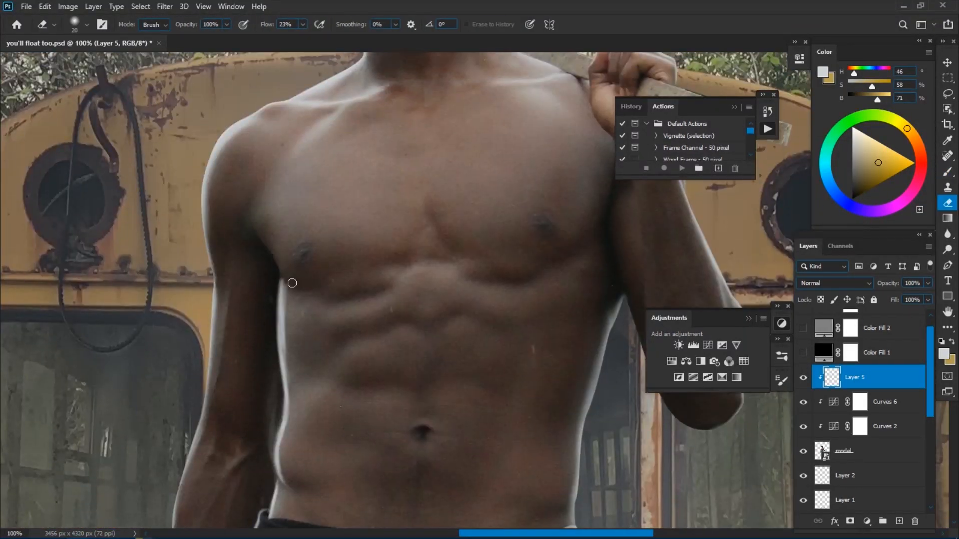
mouse_move(256, 232)
left_mouse_down()
mouse_move(302, 286)
mouse_move(285, 262)
left_mouse_up()
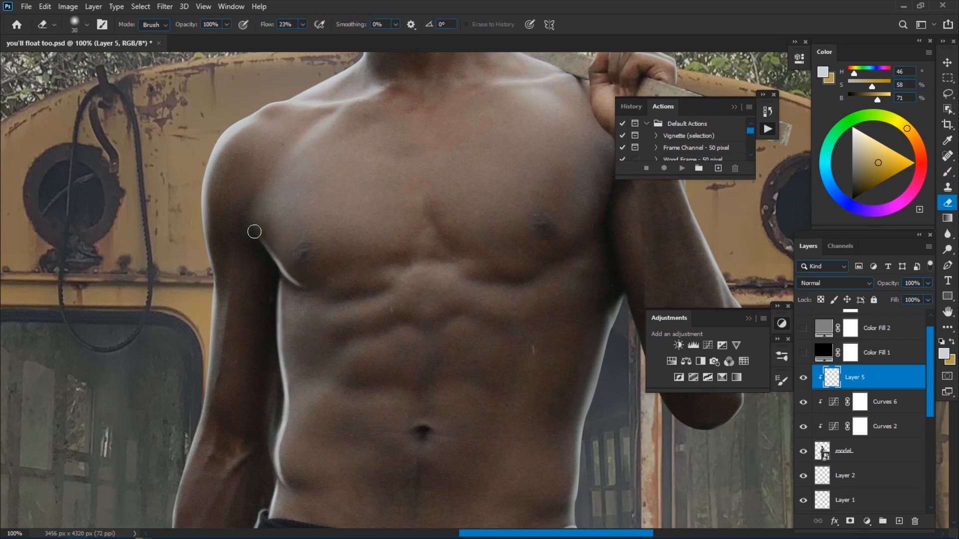
Step: Compare the whole composite with the Layer 5 highlights hidden and shown, and close the Actions panel
key("ctrl+0")
left_click(802, 380)
key("ctrl+minus")
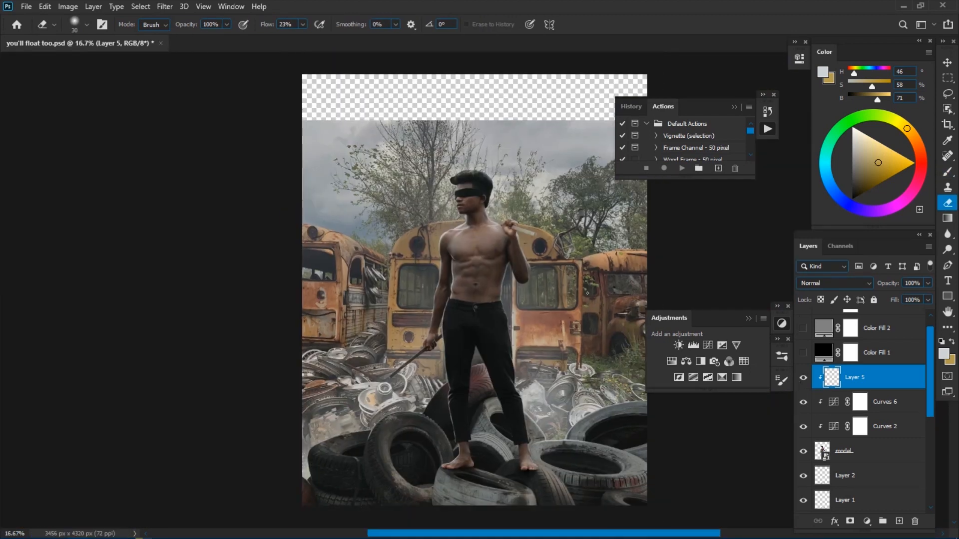
left_click(774, 94)
Step: Select the tires layer from the canvas and slightly lower the curve in its clipped Curves adjustment
left_click(948, 63)
left_click(575, 460)
double_click(834, 453)
left_click_drag(707, 209, 707, 218)
left_click(766, 54)
Step: Paint more haze over the scrap pile behind the tires on Layer 3 with an enlarged textured brush
key("ctrl+minus")
scroll(825, 439, "down", 2)
left_click(826, 450)
key("b")
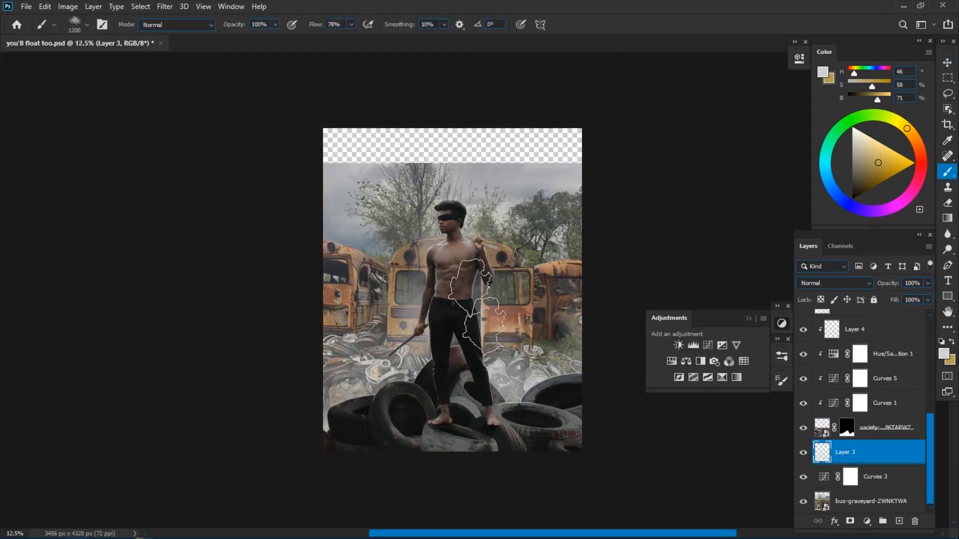
key("bracketright")
key("bracketright")
key("bracketright")
key("bracketright")
key("bracketright")
left_click(418, 382)
Step: Add a new layer above Layer 4, clip it to the tires, and fill it with the light gray foreground color
key("v")
left_click(877, 352)
left_click(876, 334)
key("ctrl+shift+n")
key("Return")
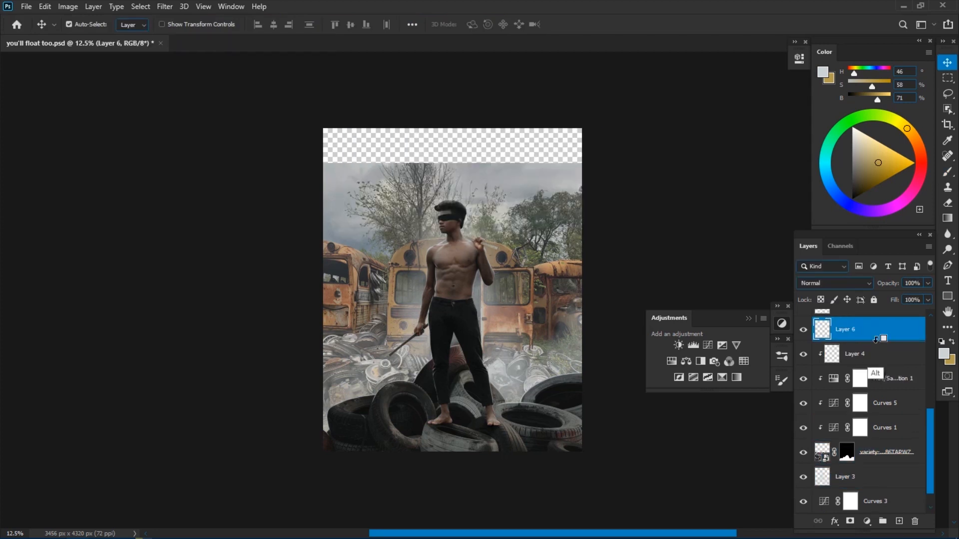
key("ctrl+alt+g")
key("alt+BackSpace")
Step: Limit the tires' gray fill with Blend If, splitting the Underlying Layer shadow slider to 29 / 168
double_click(907, 337)
left_click_drag(456, 290, 310, 295)
left_click_drag(654, 259, 724, 260)
left_click_drag(684, 259, 670, 256)
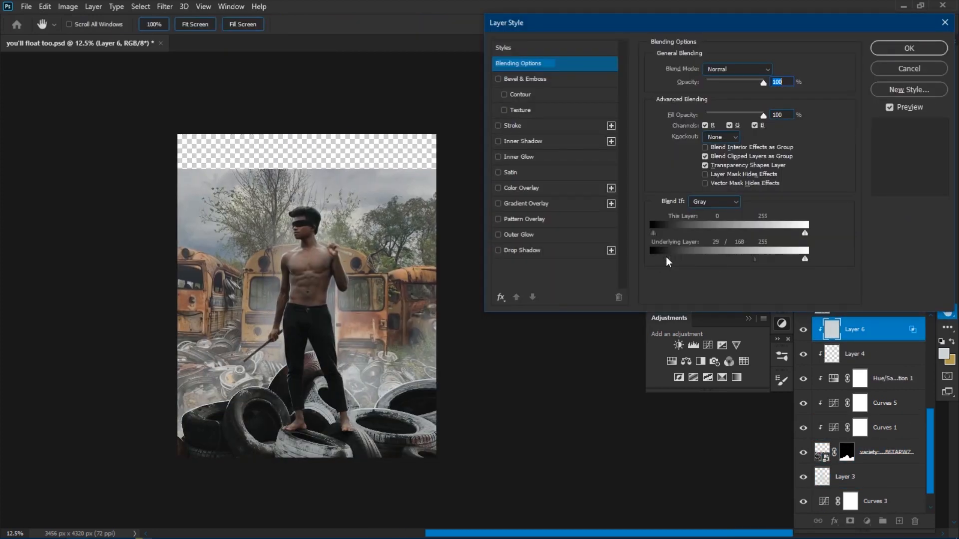
left_click(910, 48)
Step: Hide the gray fill with a black mask and brush it back subtly over parts of the tires
left_click(850, 521, "alt")
key("b")
key("bracketleft")
key("bracketleft")
key("bracketleft")
key("bracketleft")
key("bracketleft")
key("bracketleft")
key("bracketleft")
key("bracketleft")
key("bracketleft")
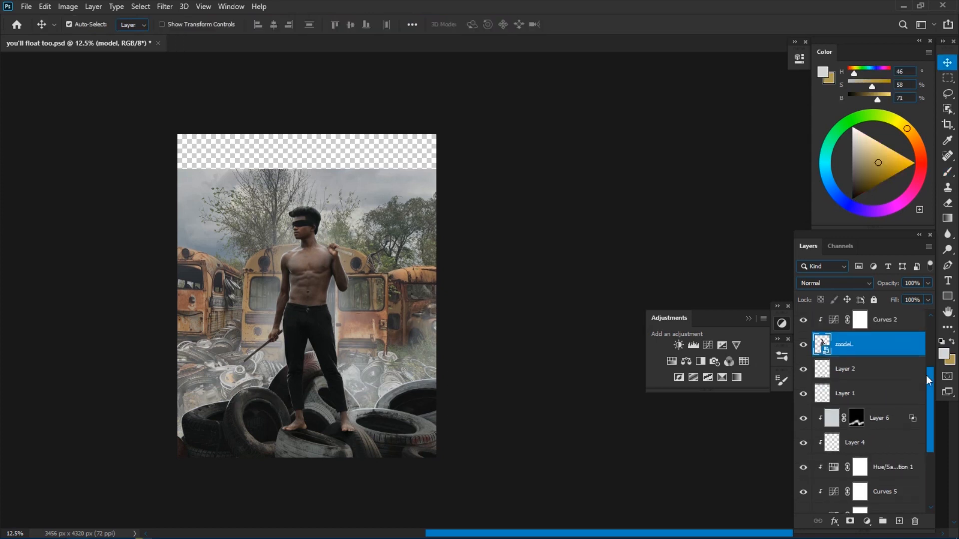
Step: Add a new layer above Layer 5, clip it to the model, and fill it with the light gray foreground color
key("ctrl+shift+n")
key("Return")
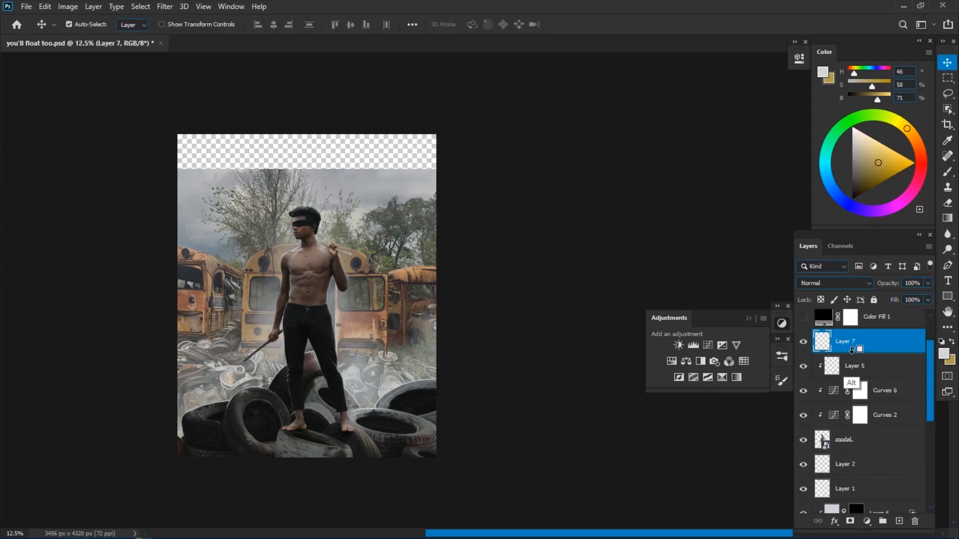
key("ctrl+alt+g")
key("alt+BackSpace")
Step: Limit the model's gray fill to lighter tones using the Underlying Layer Blend If slider, and lower the fill layer's opacity
double_click(907, 341)
left_click_drag(654, 259, 673, 259)
mouse_move(673, 259)
left_mouse_down()
mouse_move(719, 261)
mouse_move(684, 261)
left_mouse_up()
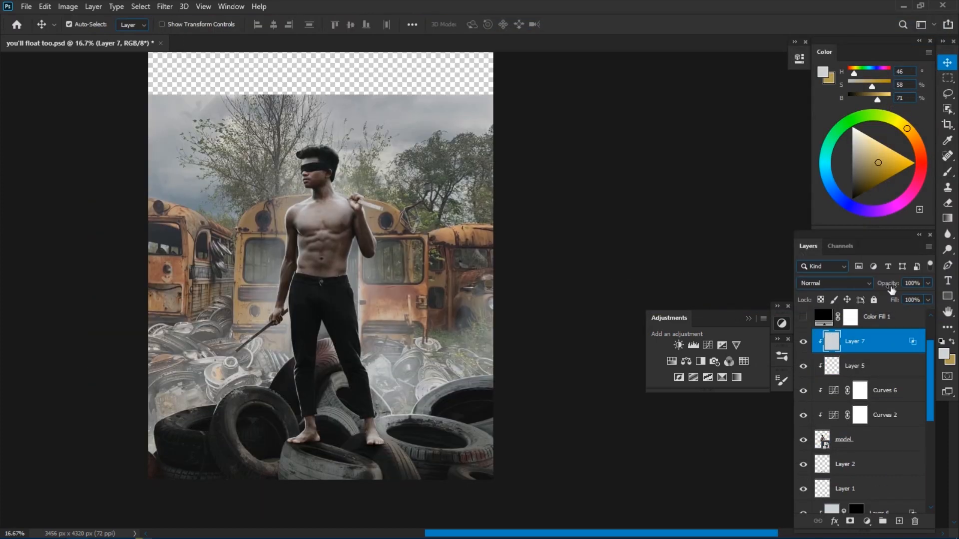
left_click_drag(892, 289, 885, 292)
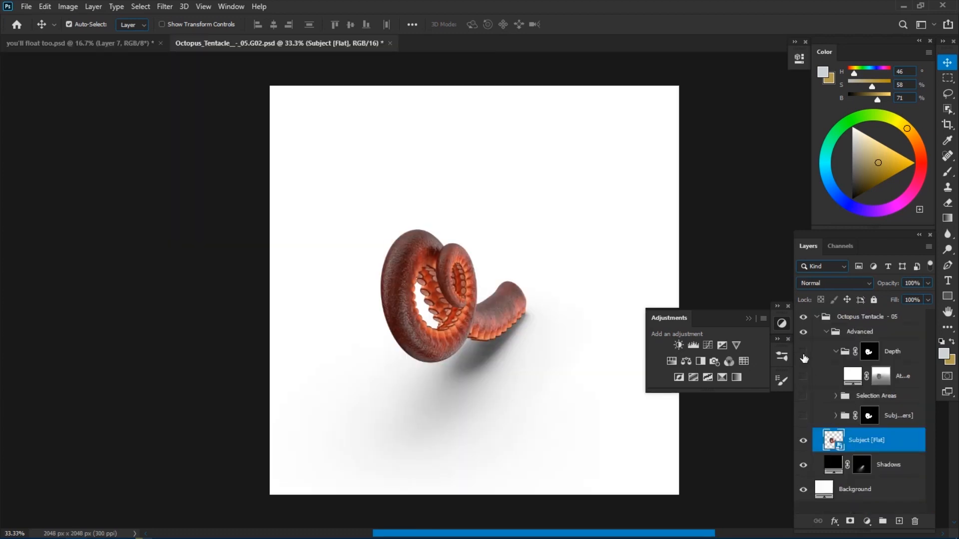
Step: In the Octopus_Tentacle_-_05 document, hide the Shadows layer, select the Subject [Flat] layer, and check the Selection Areas group
left_click(880, 376)
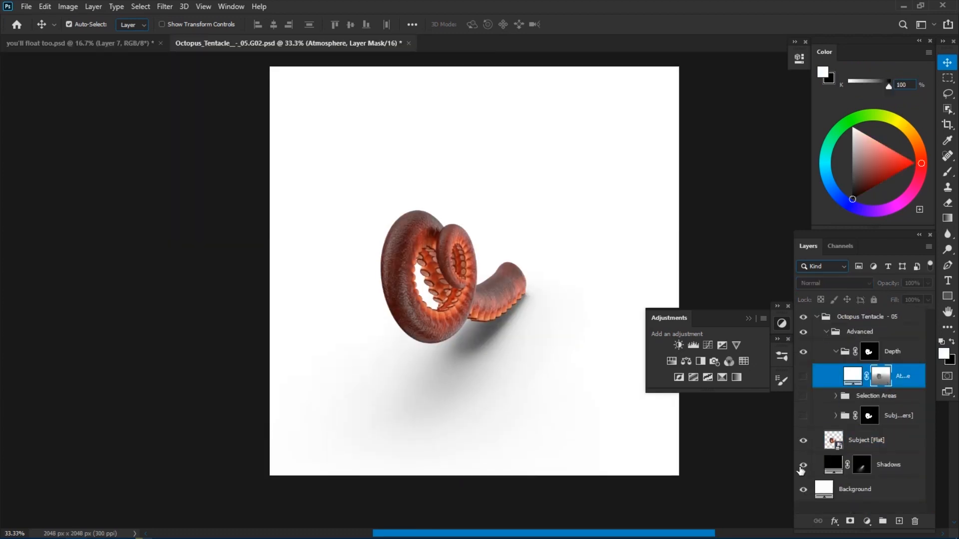
left_click(803, 465)
left_click(861, 466, "alt")
left_click(870, 440)
left_click(803, 396)
left_click(836, 397)
left_click(803, 418)
left_click(804, 396)
left_click(836, 396)
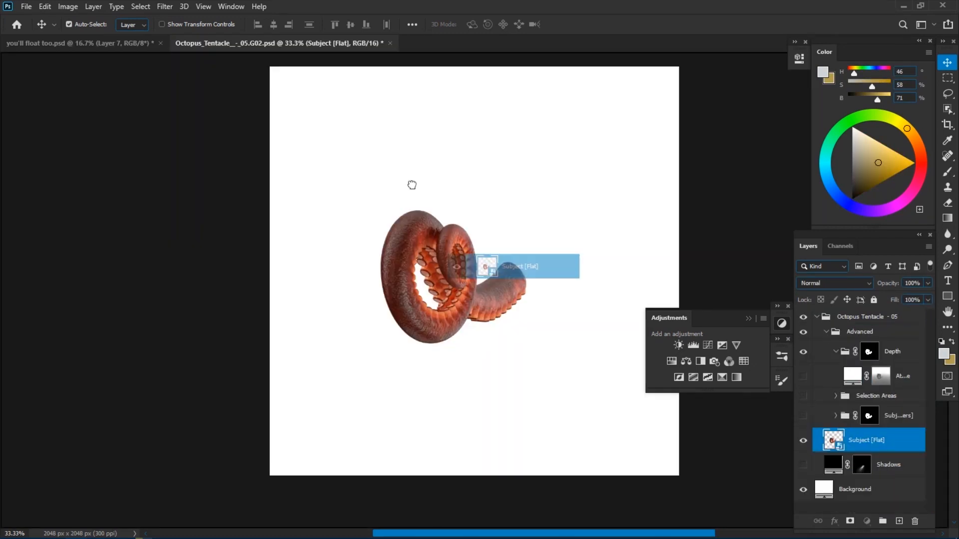
Step: Copy the Subject [Flat] tentacle into the bus composite and place its layer directly below the model layer
left_click_drag(817, 437, 238, 261)
left_click(469, 216)
left_click_drag(881, 329, 875, 455)
Step: Enlarge the coiled tentacle, flip it vertically, and position it behind the man beside his lowered arm
key("ctrl+t")
left_click_drag(273, 263, 307, 262)
left_click_drag(262, 275, 233, 312)
right_click(237, 309)
left_click(282, 327)
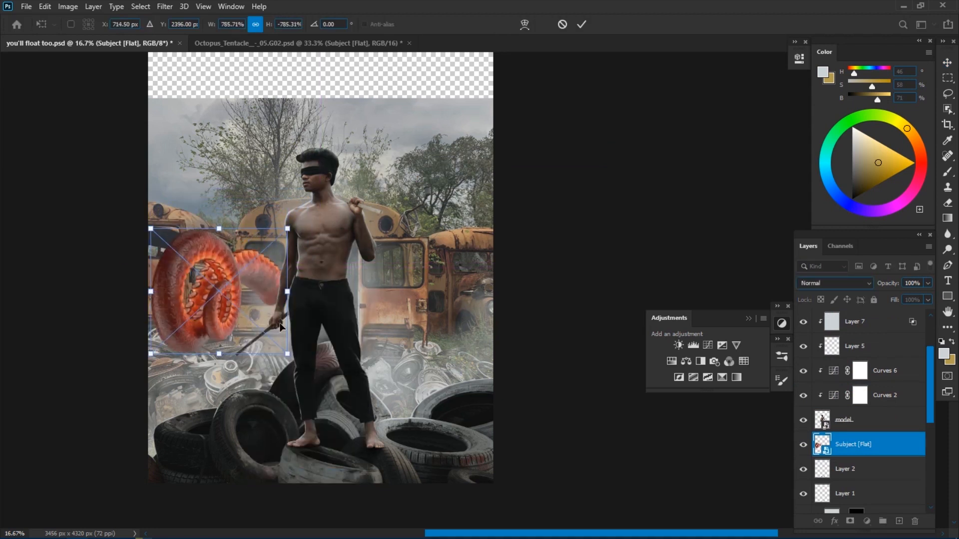
left_click_drag(290, 291, 311, 290)
mouse_move(263, 272)
left_mouse_down()
mouse_move(263, 259)
mouse_move(274, 278)
left_mouse_up()
left_click_drag(248, 274, 284, 274)
Step: Position the curled tentacle beside the man's raised arm, and enlarge the upright tentacle so it rises behind his shoulder past the sky
left_click(552, 144)
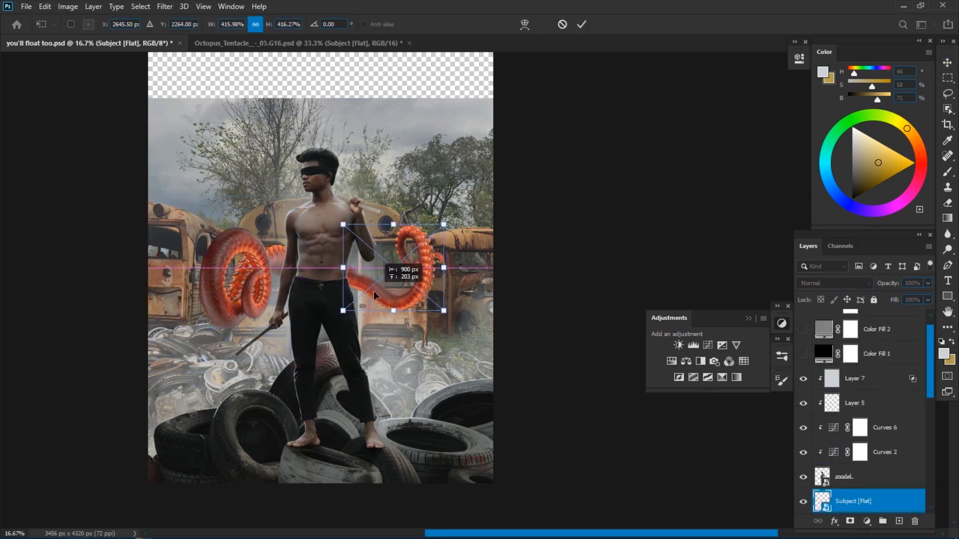
left_click_drag(373, 291, 514, 255)
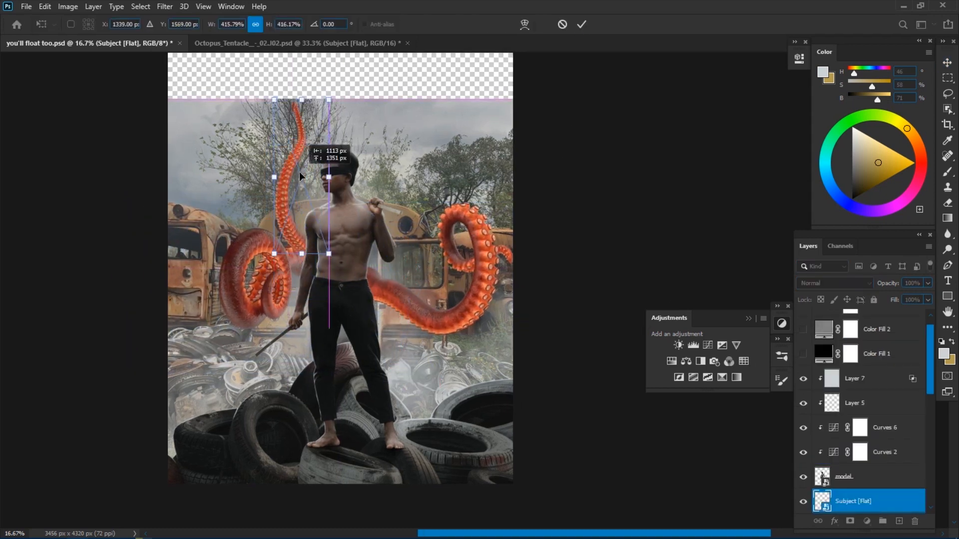
left_click_drag(299, 176, 297, 243)
left_click_drag(326, 167, 362, 97)
left_click_drag(319, 217, 309, 188)
left_click_drag(310, 67, 310, 91)
left_click_drag(309, 199, 314, 209)
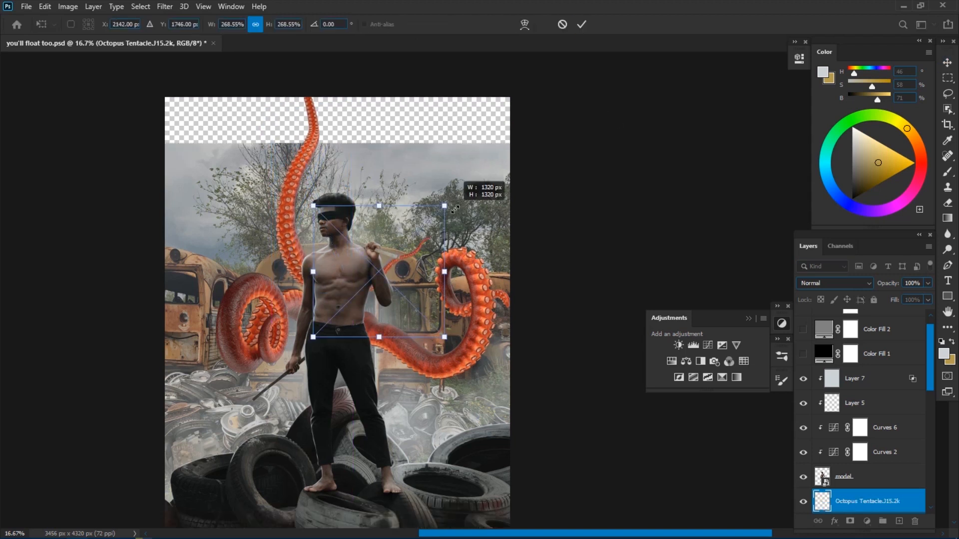
Step: Enlarge the thin Octopus Tentacle.J15.2k, position it rising by the man's raised hand, and add a layer mask to it
left_click_drag(482, 193, 525, 257)
key("Return")
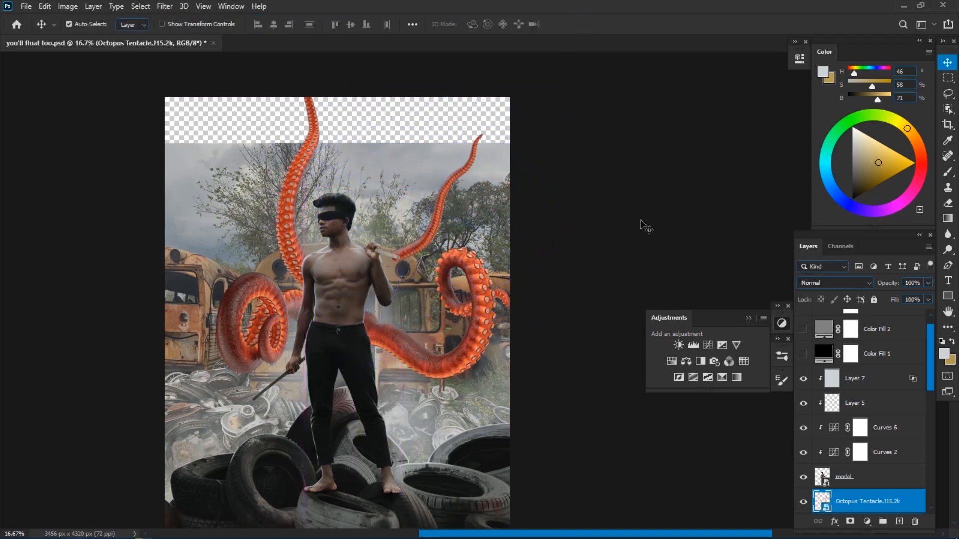
left_click(852, 521)
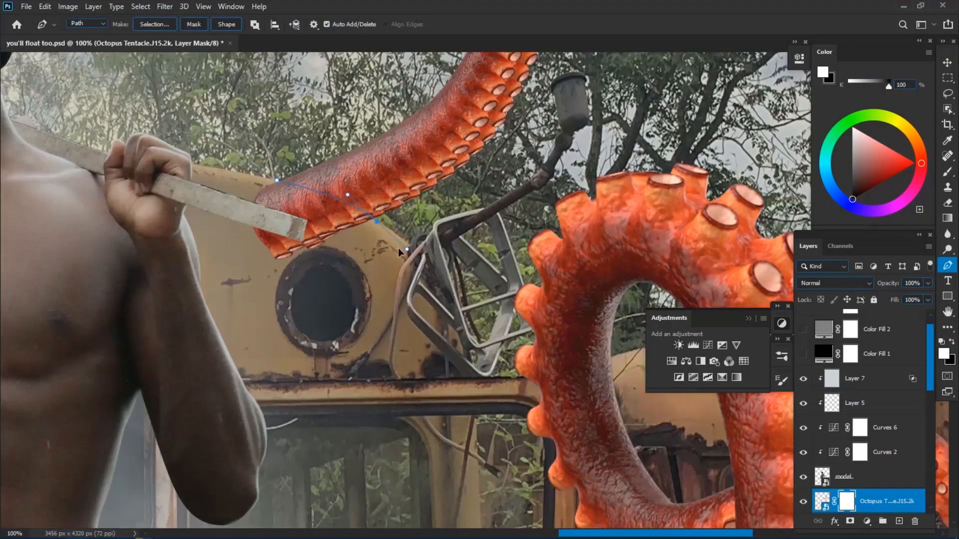
Step: Mask out the thin tentacle's base along the bus roofline using a closed pen path selection
left_click(232, 249)
left_click(277, 180)
key("ctrl+Return")
key("ctrl+BackSpace")
key("ctrl+plus")
left_click_drag(353, 242, 456, 309)
key("v")
key("ctrl+d")
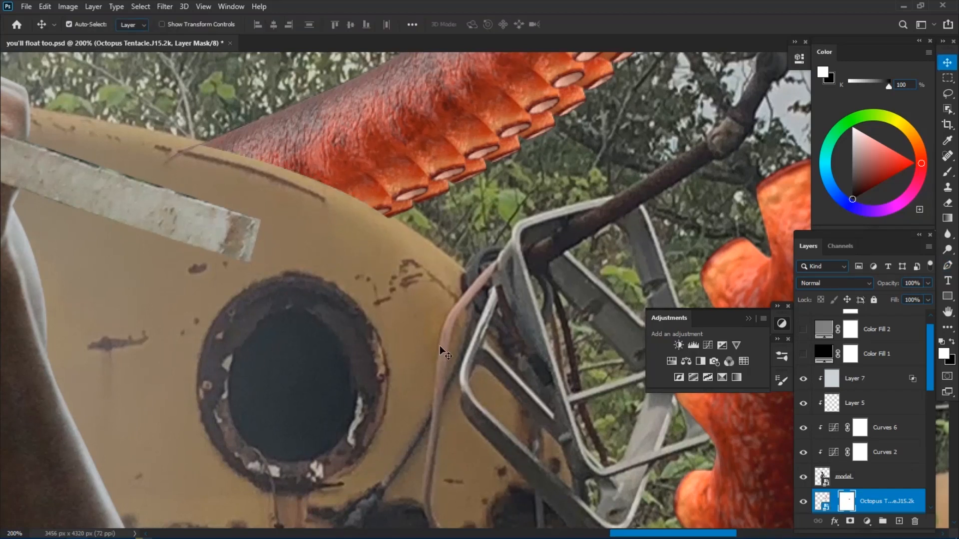
key("b")
key("ctrl+0")
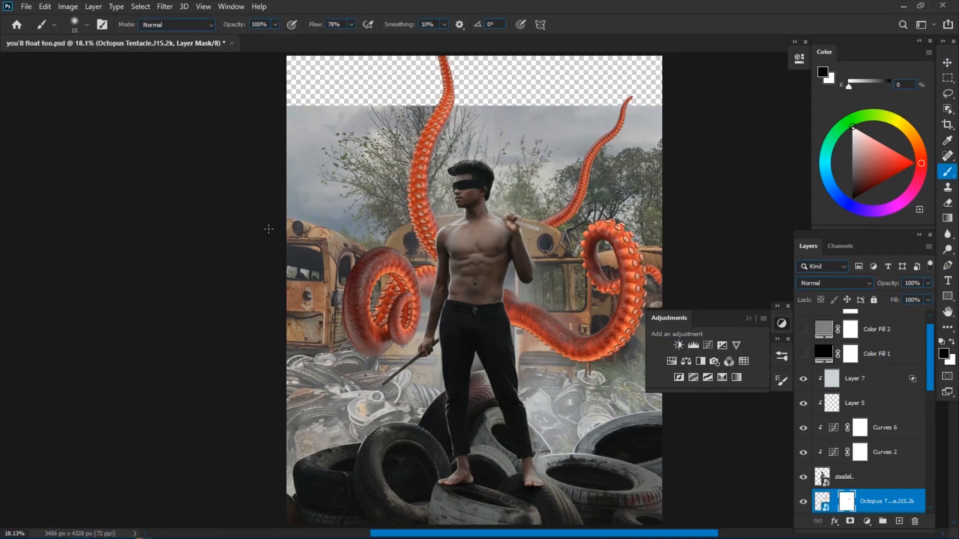
Step: Group all the tentacle layers and name the group "tentacles"
scroll(904, 332, "down", 3)
left_click(886, 442, "shift")
key("ctrl+g")
double_click(848, 367)
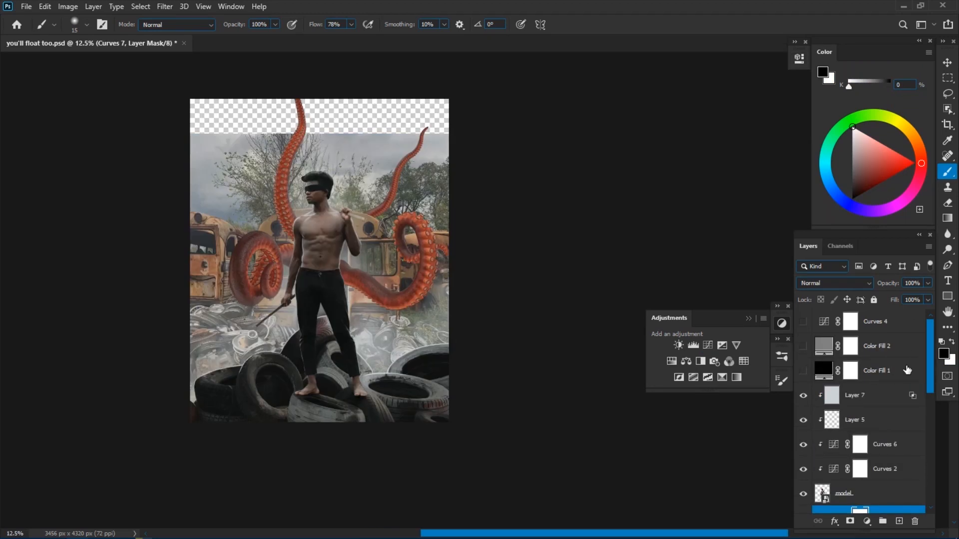
Step: Add a Hue/Saturation adjustment clipped to the tentacles group and lower its saturation
scroll(907, 370, "down", 3)
left_click(672, 361)
left_click(697, 258)
left_click_drag(696, 162, 668, 160)
left_click(767, 55)
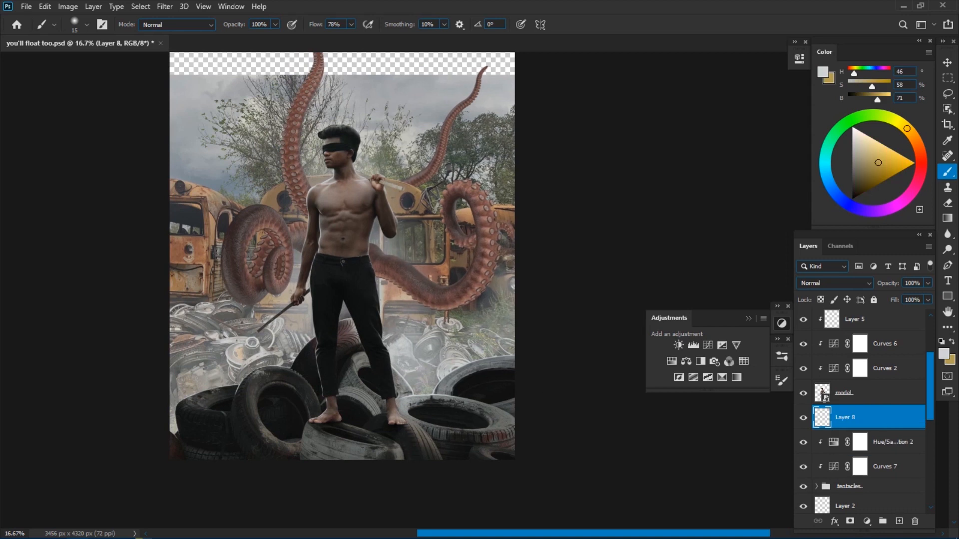
Step: Paint haze over the tentacles on Layer 8 with a large textured brush, lower its opacity, and compare the result without it
key("bracketleft")
key("bracketleft")
key("bracketleft")
key("bracketleft")
key("bracketleft")
key("bracketleft")
key("bracketleft")
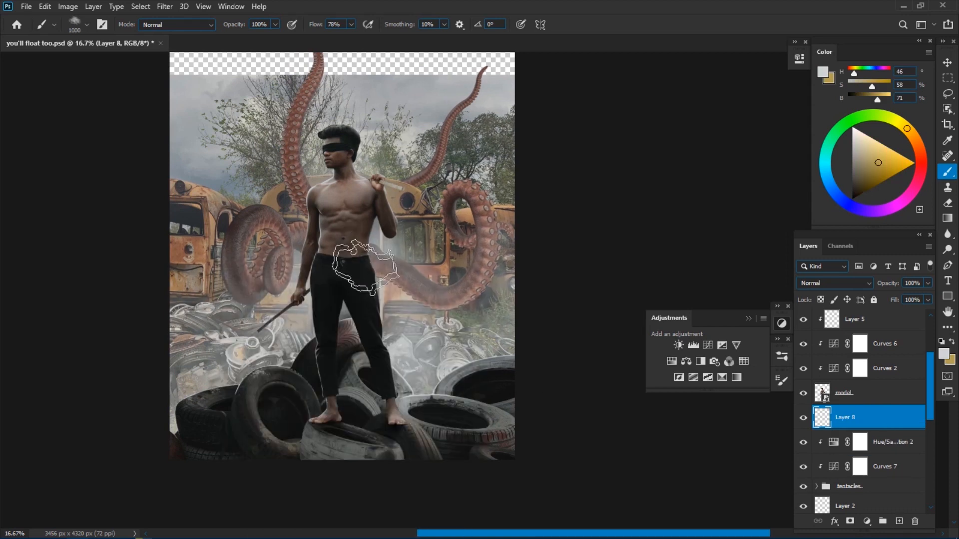
left_click_drag(888, 283, 873, 283)
left_click_drag(803, 418, 802, 468)
key("ctrl+minus")
key("ctrl+plus")
Step: Add a new layer above the Hue/Saturation 2 adjustment and clip it to the tentacles group
left_click(893, 443)
key("ctrl+shift+n")
left_click(578, 163)
left_click(832, 454, "alt")
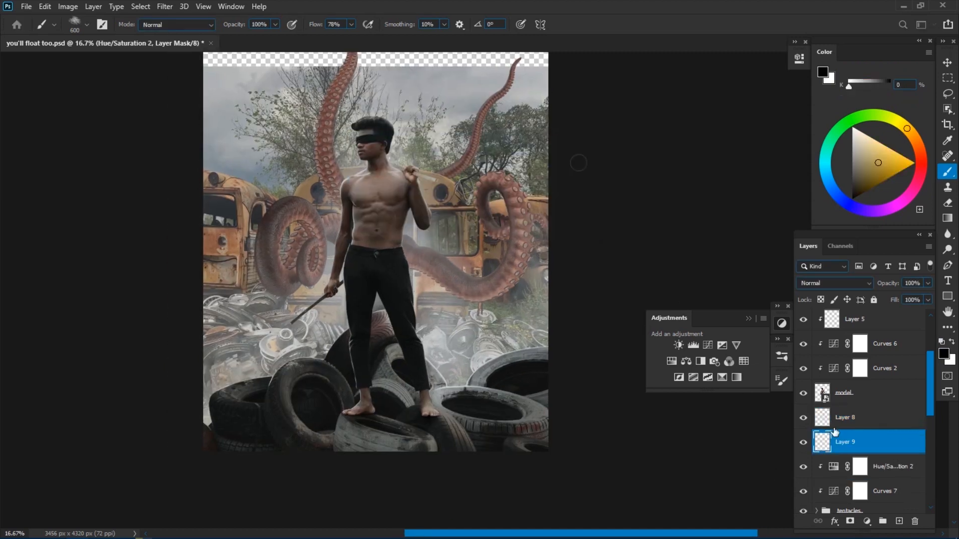
Step: Paint light rim highlights along the curled tentacle beside the man with a small soft round brush on the clipped layer
right_click(430, 216)
key("ctrl+plus")
key("ctrl+plus")
key("ctrl+plus")
key("ctrl+plus")
key("bracketleft")
key("bracketleft")
key("bracketleft")
key("bracketleft")
key("bracketleft")
key("bracketleft")
key("bracketleft")
key("bracketleft")
key("bracketleft")
key("bracketleft")
key("bracketleft")
key("bracketleft")
key("bracketleft")
key("bracketleft")
key("bracketleft")
mouse_move(293, 138)
left_mouse_down()
mouse_move(293, 263)
mouse_move(327, 213)
mouse_move(409, 352)
mouse_move(355, 213)
left_mouse_up()
key("r")
key("bracketleft")
mouse_move(353, 195)
left_mouse_down()
mouse_move(484, 341)
mouse_move(599, 281)
mouse_move(623, 247)
mouse_move(676, 108)
left_mouse_up()
key("e")
key("b")
Step: Highlight the sucker tips and inner edge around the curled tentacle's loop with a finer brush
key("ctrl+plus")
key("bracketleft")
key("bracketleft")
key("bracketleft")
key("bracketleft")
left_click_drag(569, 77, 480, 188)
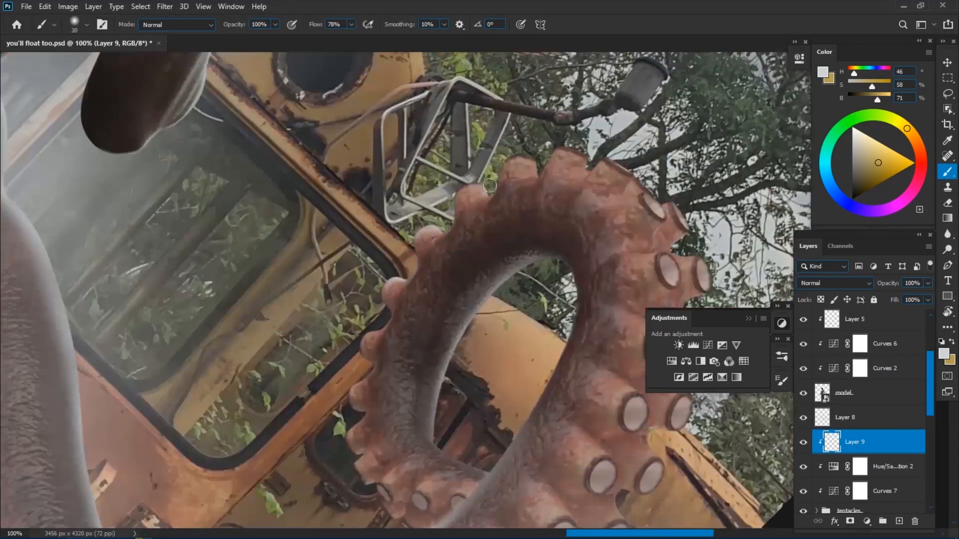
key("bracketleft")
key("bracketleft")
key("bracketleft")
key("bracketleft")
left_click_drag(374, 345, 454, 240)
left_click_drag(451, 226, 441, 234)
left_click_drag(445, 275, 434, 285)
key("bracketleft")
Step: Paint a rim highlight along the upper edge of the thin tentacle rising beside the man, using a 40 px brush
key("ctrl+minus")
key("bracketright")
key("bracketright")
key("bracketright")
key("bracketright")
key("bracketright")
key("bracketright")
key("bracketright")
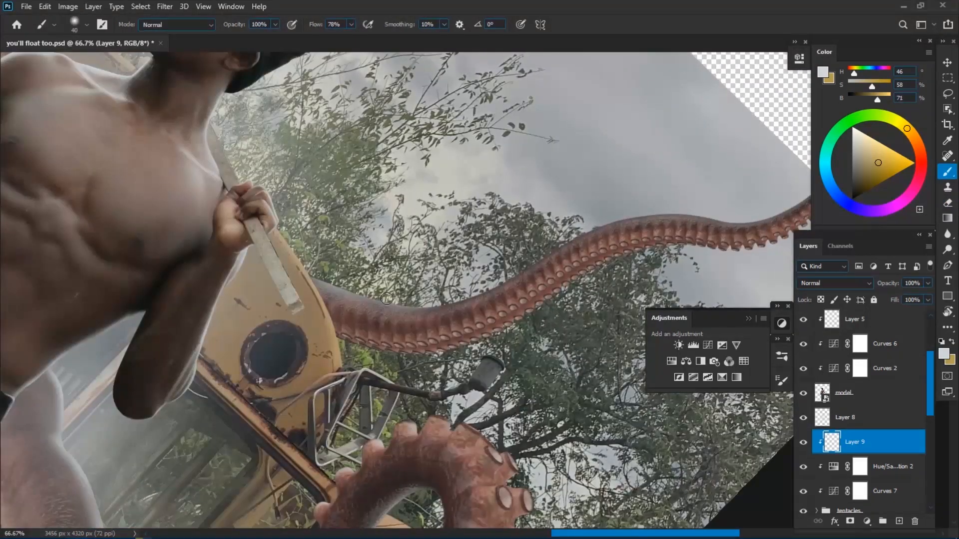
left_click_drag(616, 221, 451, 264)
left_click_drag(432, 271, 564, 271)
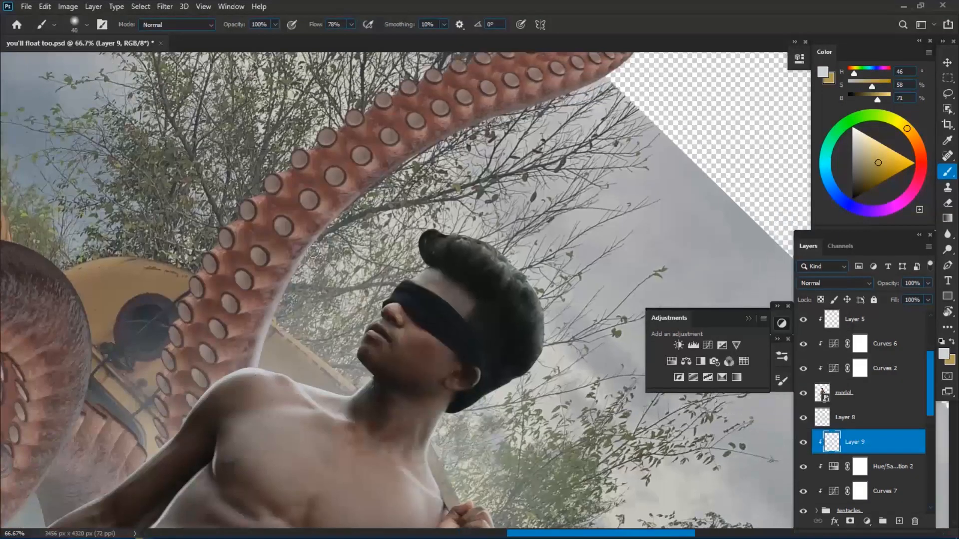
Step: Paint a rim highlight along the smooth edge of the tall tentacle behind the man's head with a 30 px brush
left_click_drag(313, 251, 202, 359)
key("bracketleft")
left_click_drag(267, 288, 423, 212)
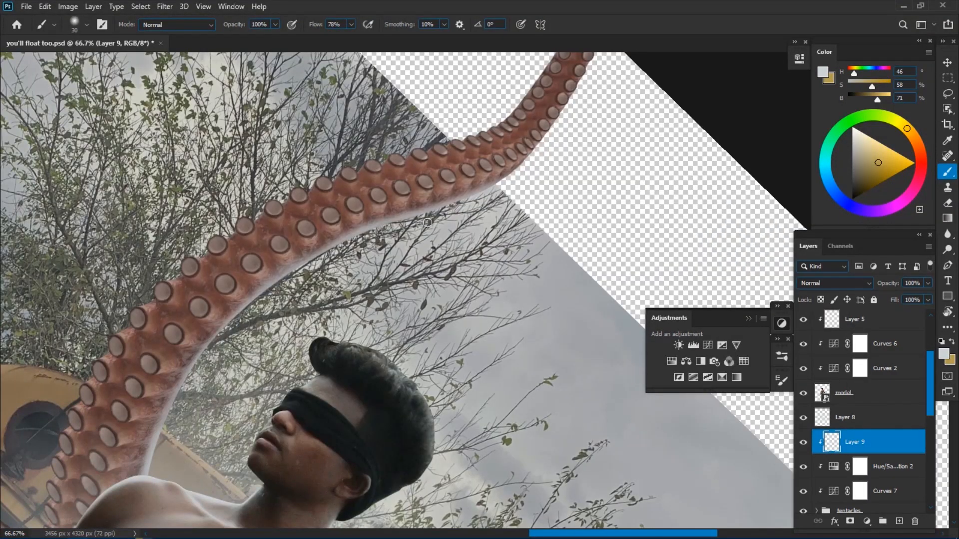
left_click_drag(537, 190, 482, 241)
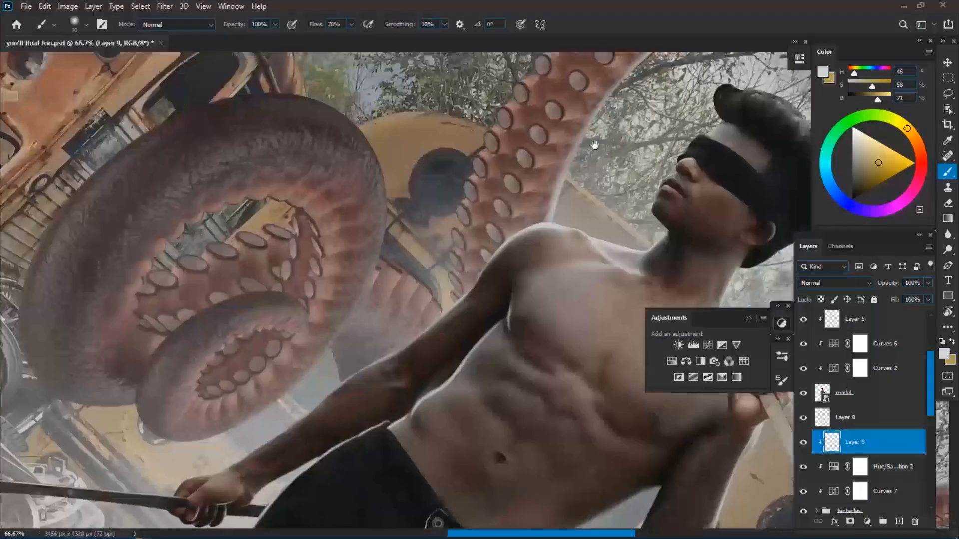
Step: Paint a light rim down the outer edge of the large coiled tentacle facing the man's arm, continuing around its lower curl
key("bracketleft")
key("bracketleft")
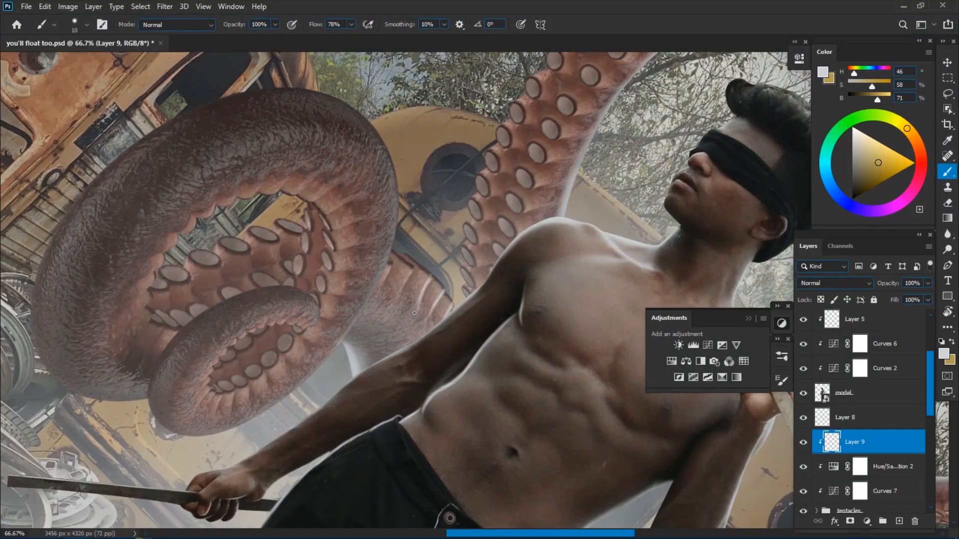
key("bracketright")
key("bracketright")
key("bracketright")
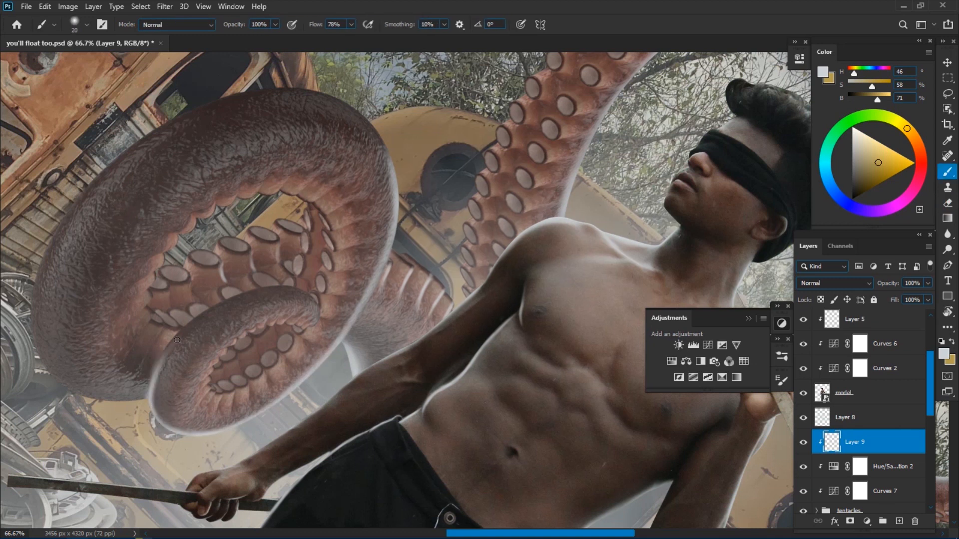
Step: Try a thick rim highlight along the upper edge of the small inner coil
key("p")
key("b")
key("bracketright")
mouse_move(251, 300)
left_mouse_down()
mouse_move(289, 293)
mouse_move(258, 298)
left_mouse_up()
key("e")
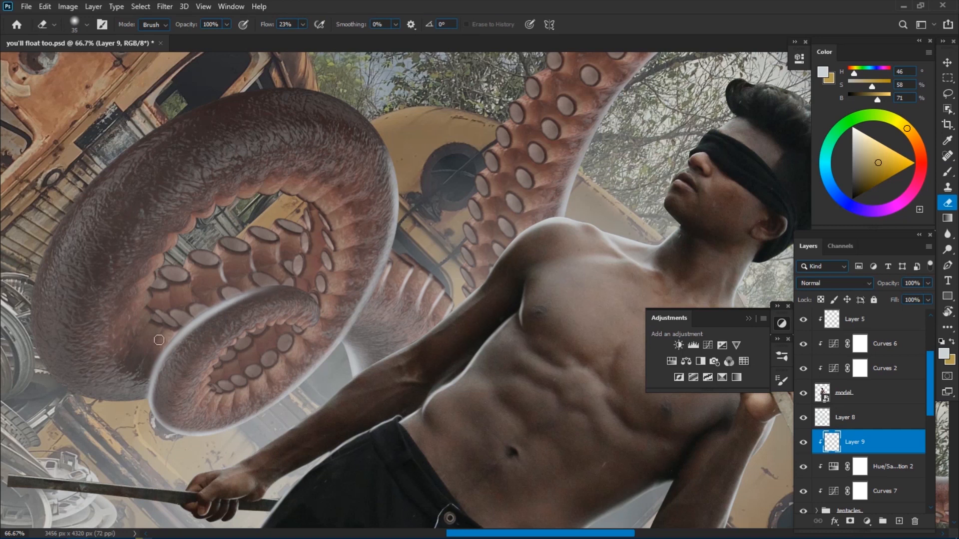
key("b")
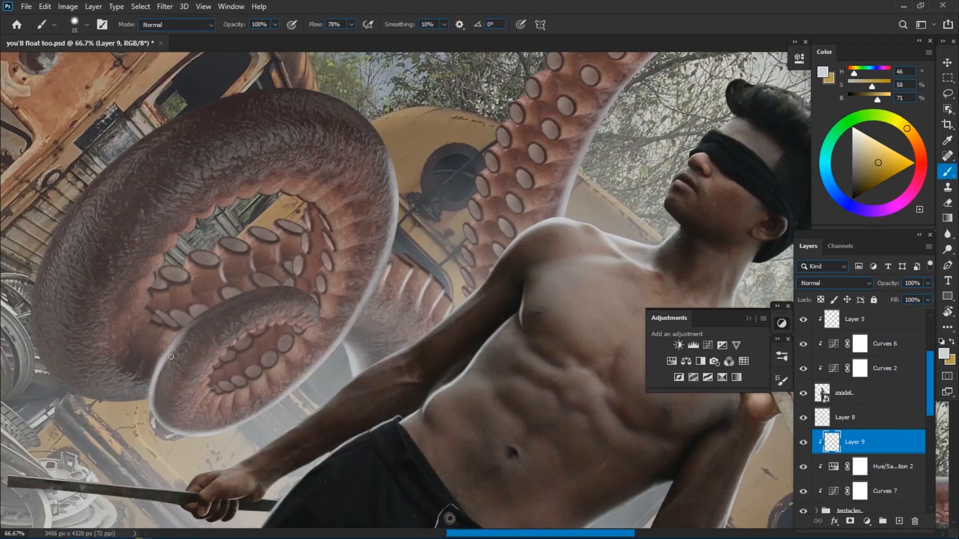
Step: Paint a finer rim highlight along the small inner coil's upper edge and clean it up with the Eraser
key("ctrl+plus")
key("e")
left_click_drag(146, 310, 353, 211)
left_click_drag(240, 224, 198, 261)
key("ctrl+minus")
key("ctrl+minus")
key("ctrl+minus")
key("ctrl+plus")
key("ctrl+plus")
key("ctrl+plus")
mouse_move(325, 199)
left_mouse_down()
mouse_move(295, 204)
mouse_move(354, 201)
left_mouse_up()
key("b")
key("e")
key("b")
key("ctrl+minus")
Step: Paint a soft rim highlight around the large coil's outer back edge with a 45 px brush, undoing the last stroke
left_click_drag(225, 344, 369, 375)
key("bracketright")
mouse_move(279, 322)
left_mouse_down()
mouse_move(342, 135)
mouse_move(241, 272)
left_mouse_up()
mouse_move(210, 320)
left_mouse_down()
mouse_move(380, 205)
mouse_move(464, 188)
left_mouse_up()
key("ctrl+z")
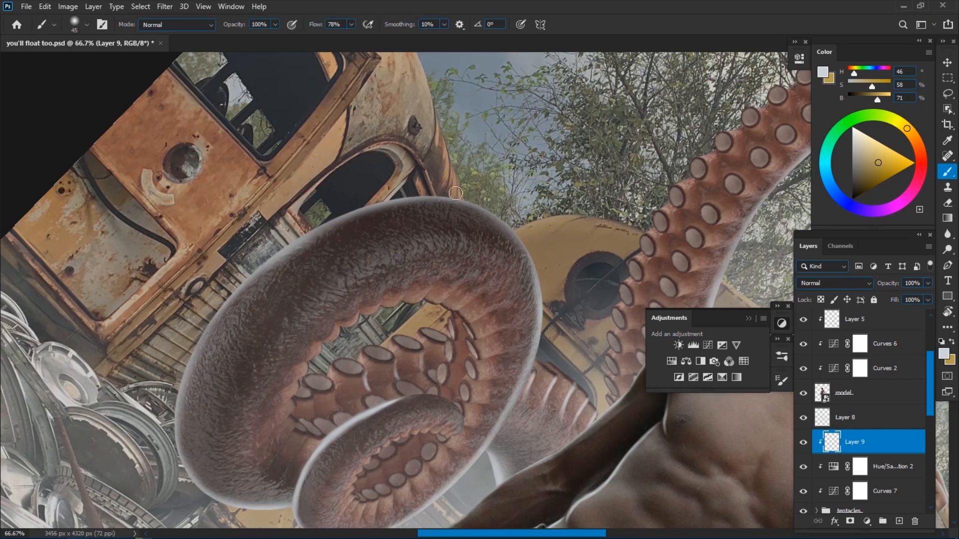
Step: Add fine highlights to the sides of the suckers inside the large coil with a very small brush
key("ctrl+plus")
key("ctrl+plus")
key("bracketleft")
key("bracketleft")
key("bracketleft")
key("bracketleft")
key("bracketleft")
key("bracketleft")
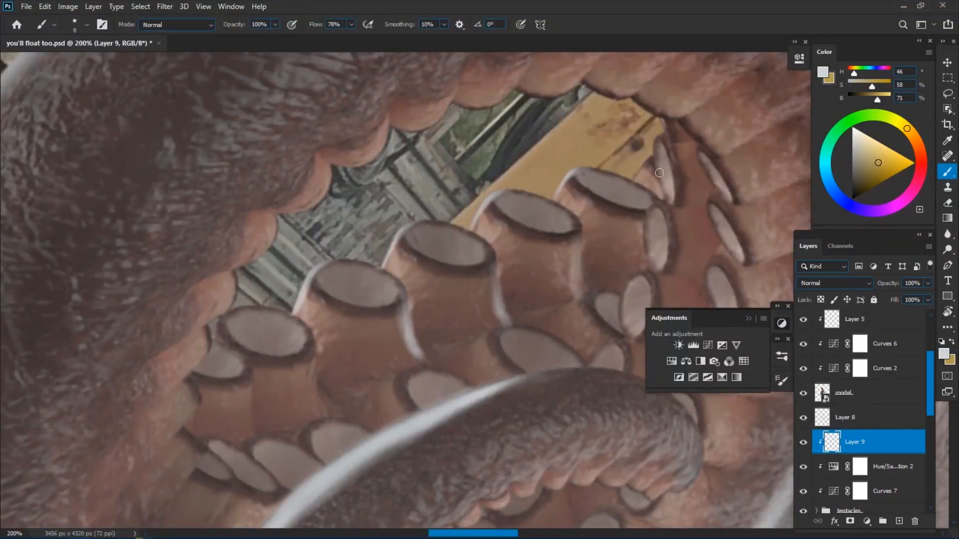
Step: Paint thin highlights on the skin folds along the large coil's inner edge, above the gap showing the bus
left_click_drag(277, 218, 253, 264)
key("ctrl+minus")
key("ctrl+plus")
left_click_drag(425, 170, 252, 271)
key("bracketright")
left_click_drag(217, 215, 210, 254)
left_click_drag(285, 181, 257, 230)
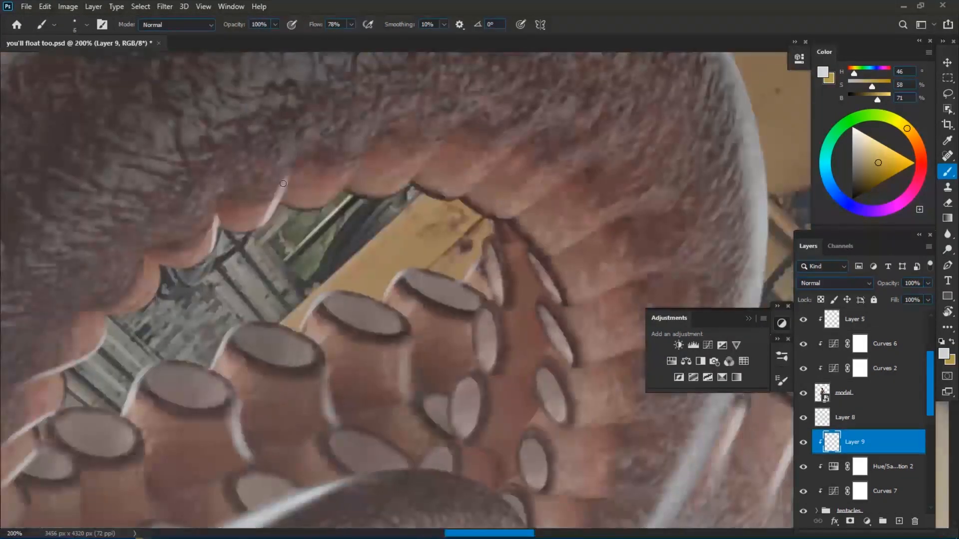
Step: Continue the thin fold highlights around the rest of the large coil's inner edge, down the side nearest the man
left_click_drag(498, 219, 568, 173)
left_click_drag(480, 261, 343, 229)
left_click_drag(410, 222, 471, 191)
left_click_drag(423, 271, 493, 245)
left_click_drag(434, 327, 493, 314)
left_click_drag(428, 337, 428, 231)
left_click_drag(398, 354, 451, 357)
key("ctrl+minus")
key("ctrl+plus")
left_click_drag(418, 273, 438, 253)
left_click_drag(416, 340, 436, 315)
Step: Add fine highlights to the remaining suckers and folds within the coil, correcting strokes with the Eraser
key("e")
key("b")
left_click_drag(424, 150, 314, 347)
left_click_drag(327, 332, 352, 310)
left_click_drag(311, 407, 338, 381)
key("e")
key("b")
mouse_move(424, 165)
left_mouse_down()
mouse_move(372, 233)
mouse_move(327, 407)
left_mouse_up()
left_click_drag(304, 374, 348, 337)
left_click_drag(368, 286, 397, 264)
left_click_drag(461, 183, 411, 260)
left_click_drag(368, 285, 411, 266)
mouse_move(492, 135)
left_mouse_down()
mouse_move(392, 215)
mouse_move(462, 196)
left_mouse_up()
key("e")
key("b")
mouse_move(600, 78)
left_mouse_down()
mouse_move(447, 163)
mouse_move(476, 135)
left_mouse_up()
Step: Fit the whole composite in view with its rotation reset and save the document
key("ctrl+0")
key("r")
key("Escape")
key("ctrl+s")
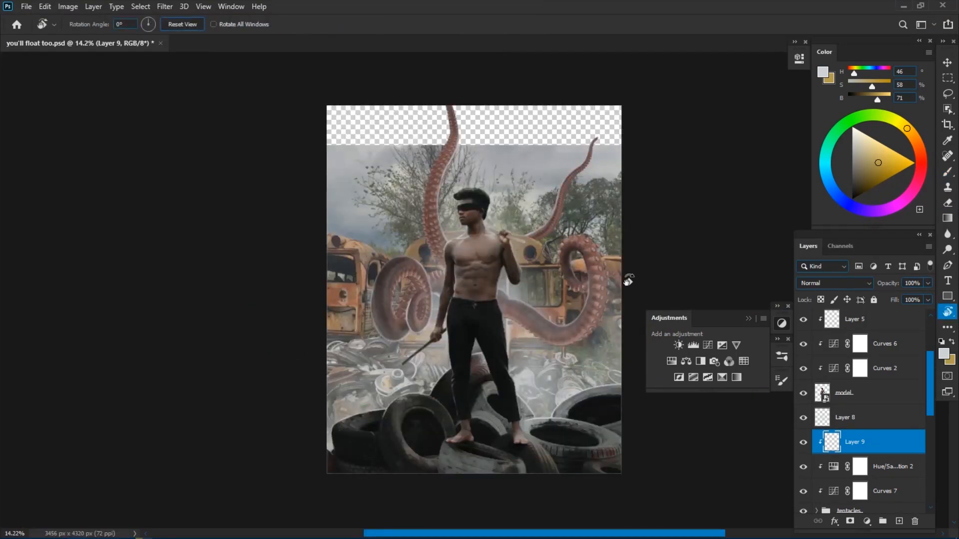
Step: Add a new layer directly above the Curves 3 adjustment, beneath Layer 3, for the bus highlights
key("b")
key("ctrl+plus")
left_click_drag(930, 407, 930, 492)
left_click(889, 477)
left_click(899, 521)
scroll(320, 249, "up", 3)
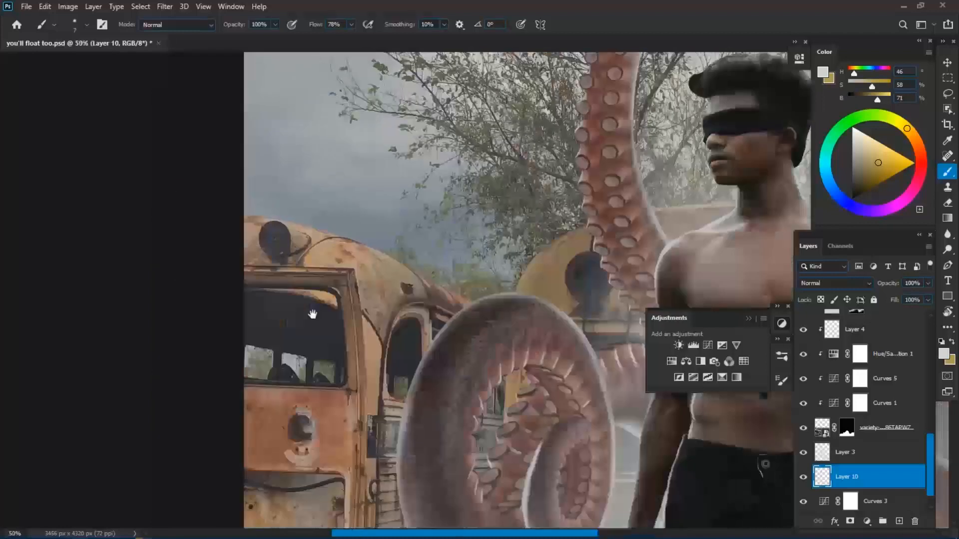
Step: Set the brush flow to 91% and paint a rim highlight along the roof edge of the front bus on Layer 10
scroll(319, 260, "up", 2)
right_click(316, 241)
key("r")
mouse_move(316, 242)
left_mouse_down()
mouse_move(349, 139)
mouse_move(459, 108)
left_mouse_up()
key("bracketright")
key("ctrl+z")
key("shift+9")
key("shift+1")
mouse_move(358, 103)
left_mouse_down()
mouse_move(372, 173)
mouse_move(367, 308)
left_mouse_up()
key("bracketleft")
key("bracketleft")
left_click_drag(361, 354, 351, 220)
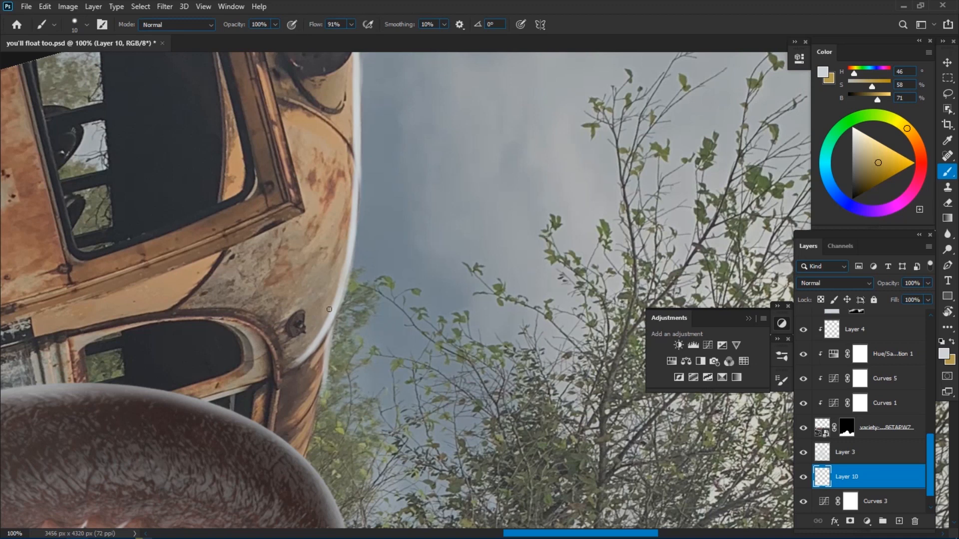
Step: Paint finer highlights along the front bus's window frames and body trim with a smaller brush, correcting with the Eraser
left_click_drag(319, 157, 278, 306)
key("e")
key("b")
key("bracketleft")
left_click_drag(308, 173, 279, 221)
scroll(349, 130, "down", 2)
scroll(283, 400, "up", 2)
left_click_drag(279, 260, 304, 257)
key("bracketleft")
left_click_drag(337, 246, 342, 282)
left_click_drag(330, 225, 259, 249)
mouse_move(171, 296)
left_mouse_down()
mouse_move(472, 285)
mouse_move(583, 311)
left_mouse_up()
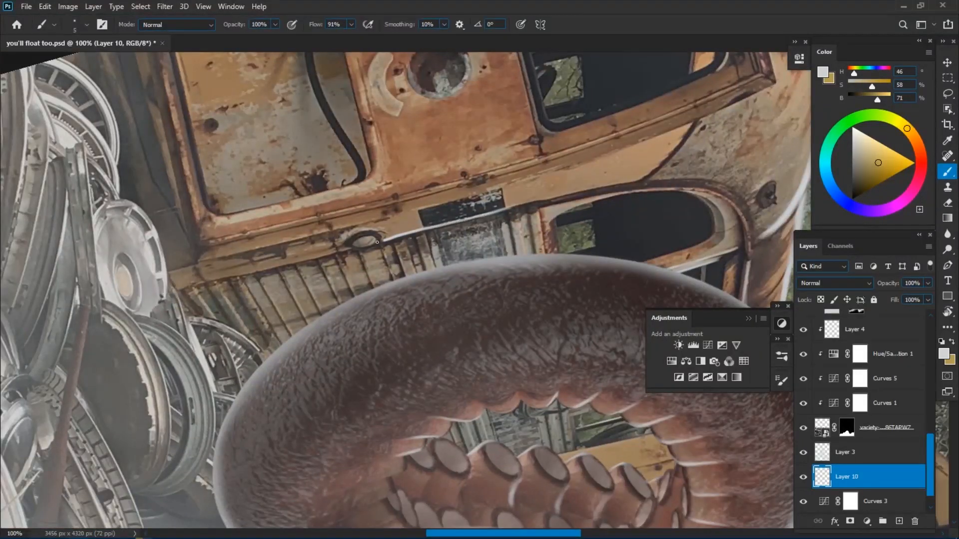
Step: Reset the canvas rotation and paint a rim highlight along the rear bus's roof between the coiled tentacle and the man's neck
scroll(161, 313, "down", 1)
key("r")
left_click(193, 25)
scroll(447, 325, "down", 2)
key("b")
scroll(374, 273, "up", 2)
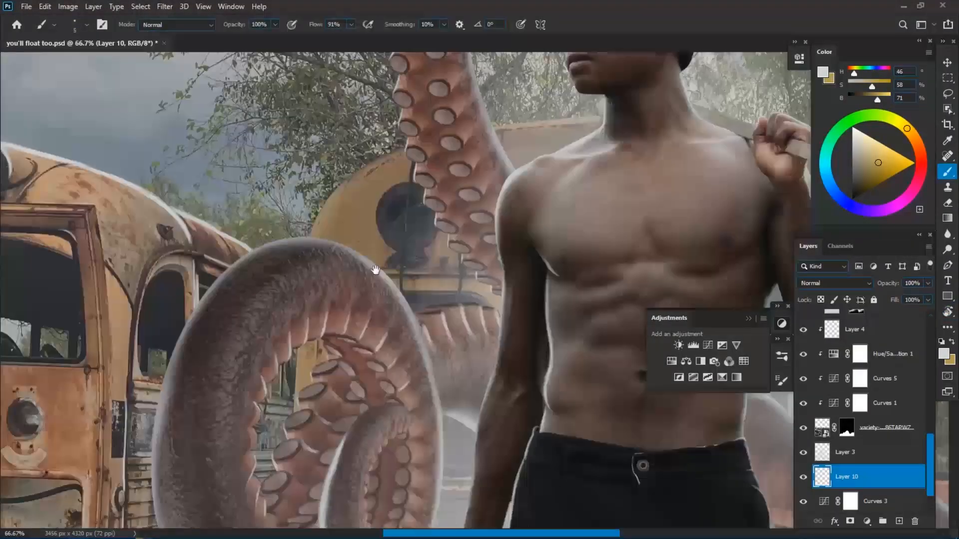
scroll(300, 379, "up", 1)
left_click_drag(304, 317, 303, 380)
left_click_drag(573, 238, 543, 398)
mouse_move(295, 307)
left_mouse_down()
mouse_move(305, 275)
mouse_move(363, 210)
left_mouse_up()
mouse_move(450, 175)
left_mouse_down()
mouse_move(389, 243)
mouse_move(220, 297)
left_mouse_up()
key("bracketright")
left_click_drag(499, 244, 400, 251)
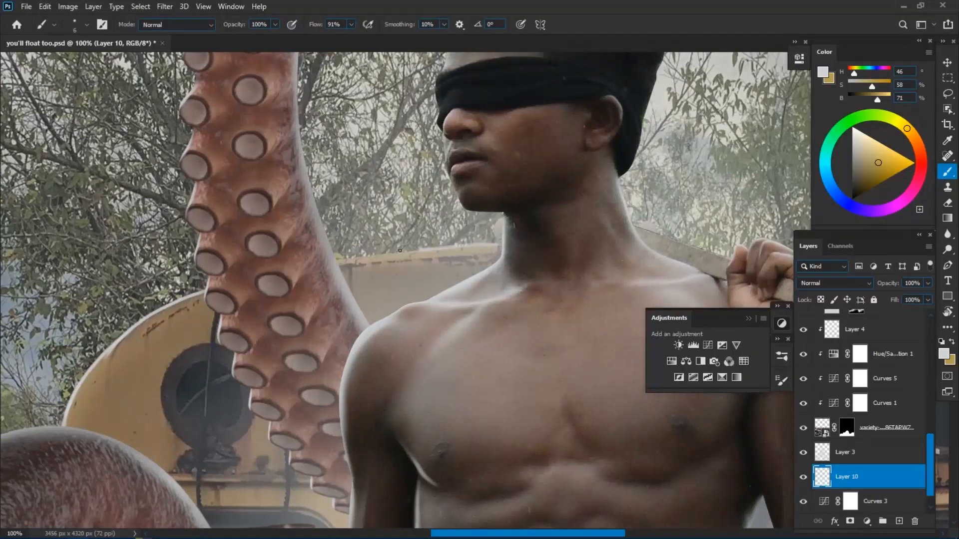
Step: Paint a rim highlight along the front bus's roof edge beside the man's raised hand on Layer 10
left_click_drag(624, 280, 80, 234)
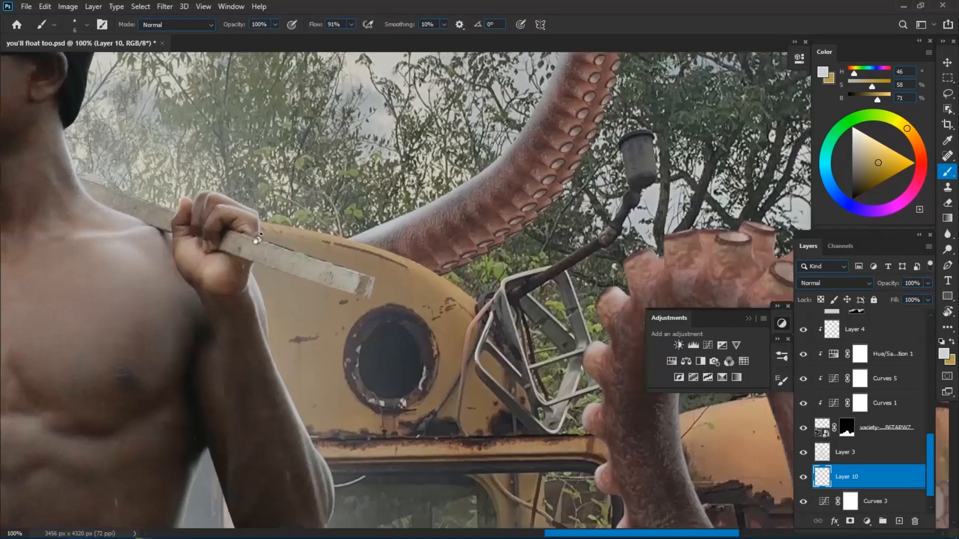
key("r")
left_click_drag(344, 250, 459, 152)
key("b")
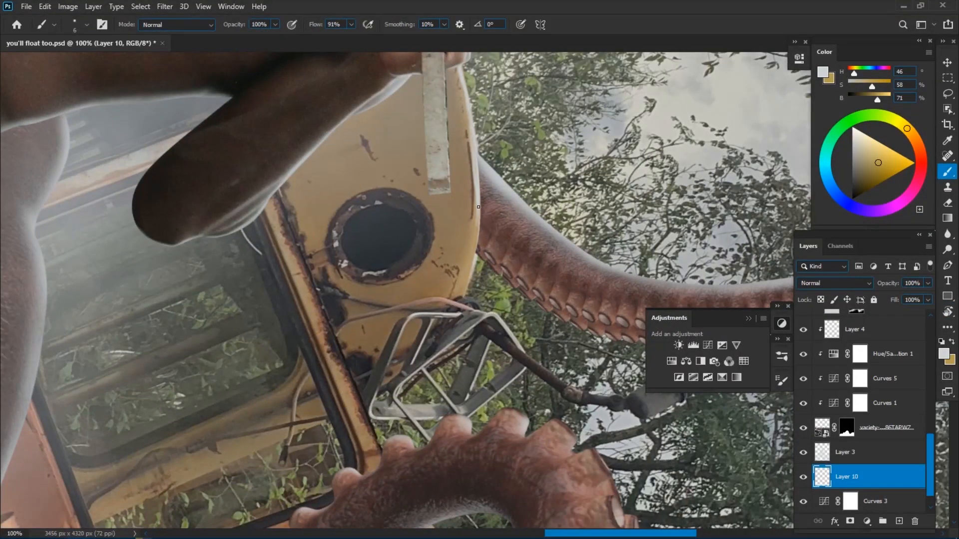
key("r")
left_click(193, 25)
key("b")
scroll(406, 290, "up", 1)
Step: Paint thin highlights along the roof edge of the bus seen through the tentacle coil, using a smaller brush
left_click_drag(699, 75, 249, 450)
key("bracketleft")
left_click_drag(477, 214, 487, 252)
mouse_move(466, 401)
left_mouse_down()
mouse_move(466, 245)
mouse_move(444, 321)
left_mouse_up()
left_click_drag(445, 150, 376, 332)
mouse_move(345, 239)
left_mouse_down()
mouse_move(370, 186)
mouse_move(450, 200)
left_mouse_up()
key("r")
left_click_drag(487, 145, 472, 210)
left_click_drag(390, 375, 524, 262)
left_click_drag(401, 233, 395, 311)
left_click_drag(385, 415, 414, 270)
left_click_drag(402, 272, 355, 323)
left_click_drag(386, 198, 406, 248)
Step: Paint highlights along the trim above the front bus's window with the canvas rotated, adjusting the brush size for the narrow edge
scroll(419, 252, "down", 3)
key("r")
left_click_drag(345, 225, 450, 210)
left_click_drag(404, 474, 456, 291)
key("bracketright")
left_click_drag(449, 215, 443, 174)
left_click_drag(443, 155, 394, 285)
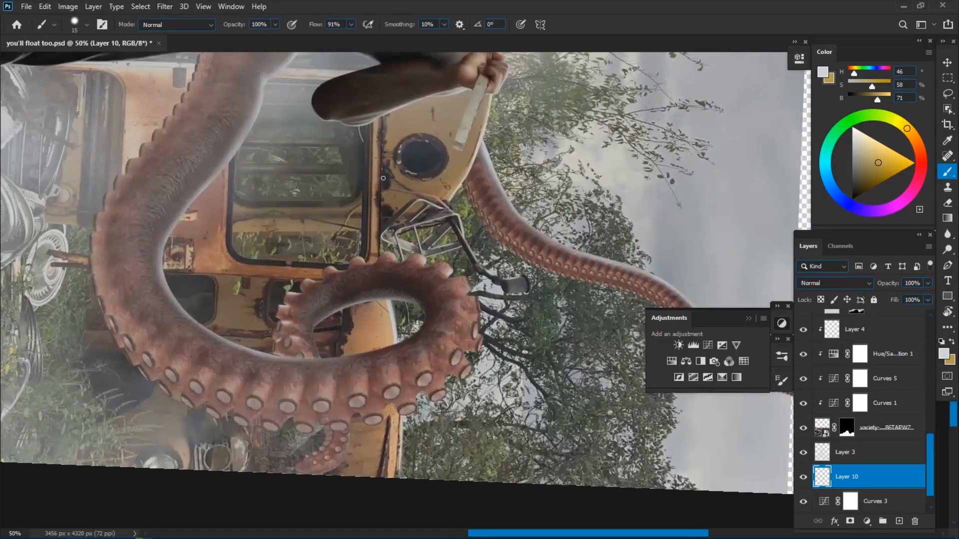
scroll(399, 210, "up", 1)
left_click_drag(385, 107, 378, 202)
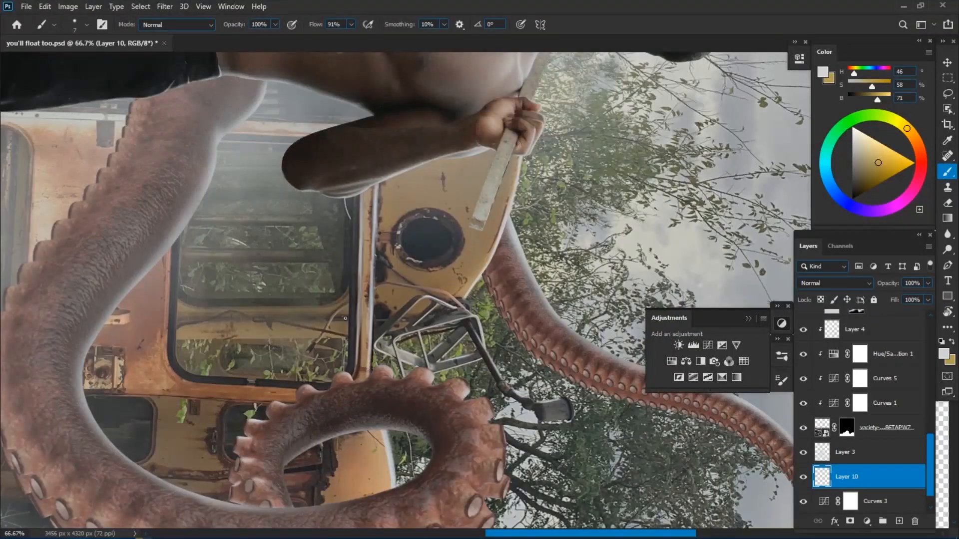
Step: Straighten the canvas, compare the composite with and without the Layer 10 bus highlights, and save the document
key("r")
left_click_drag(294, 264, 392, 321)
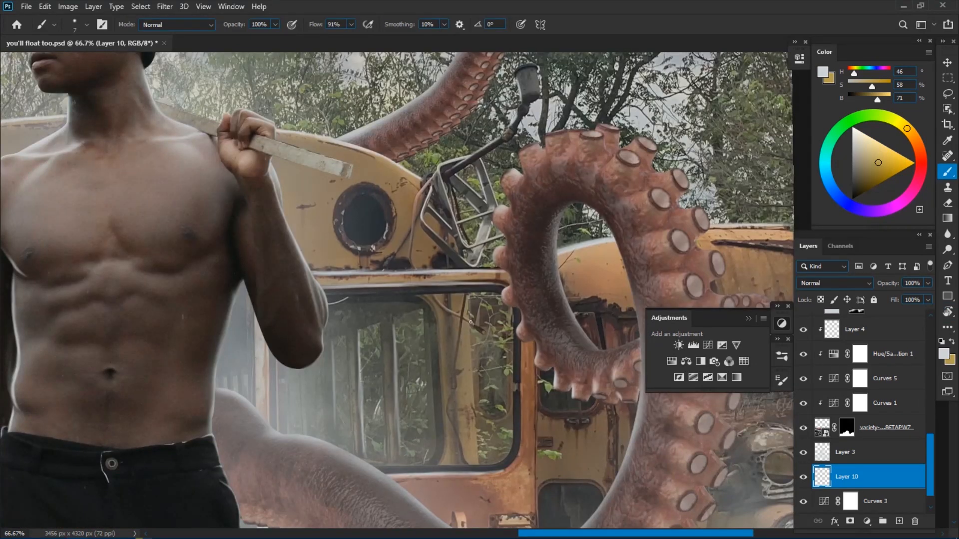
left_click_drag(534, 483, 505, 340)
left_click_drag(506, 413, 507, 278)
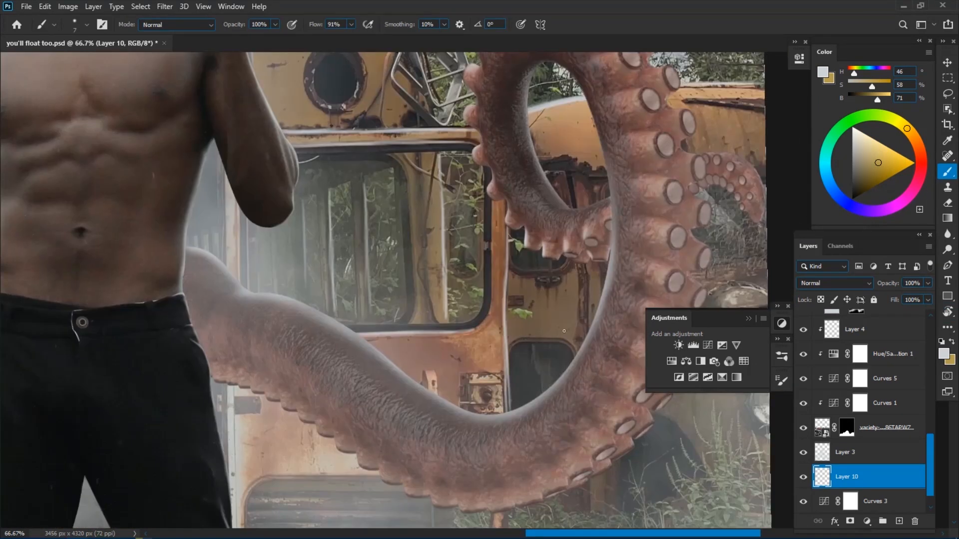
key("ctrl+0")
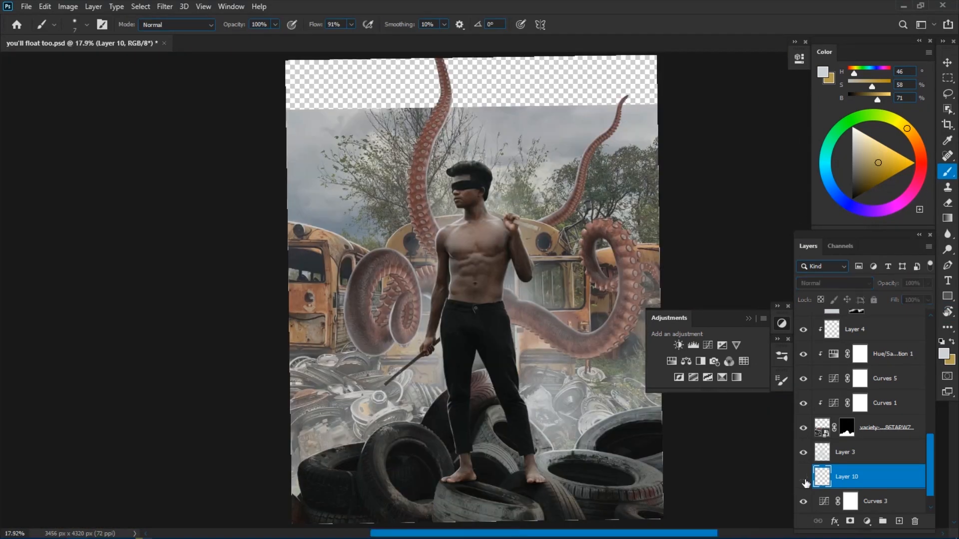
left_click(803, 478)
left_click(804, 478)
key("ctrl+s")
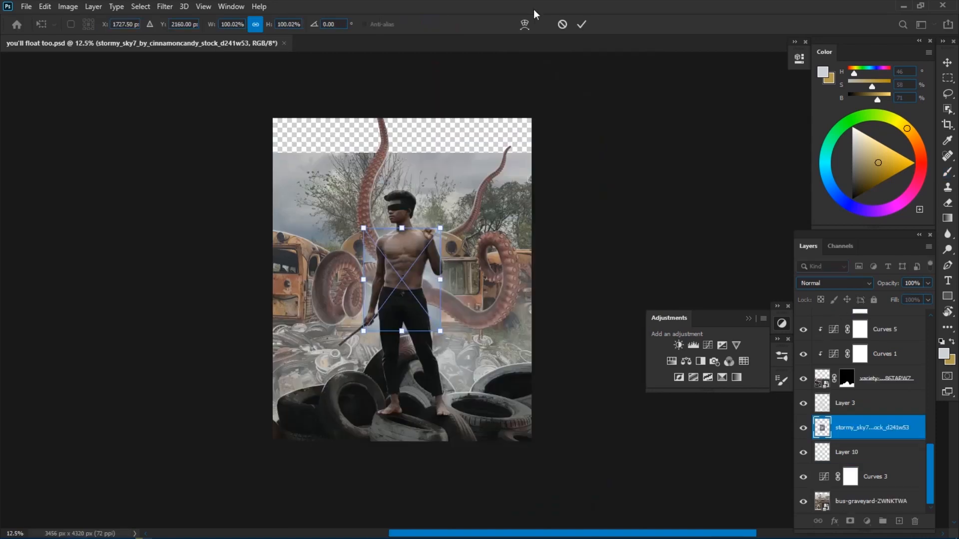
Step: Scale the placed stormy sky to the full canvas width, position it over the upper half, and rasterize its layer
left_click_drag(440, 228, 512, 133)
left_click_drag(451, 305, 451, 169)
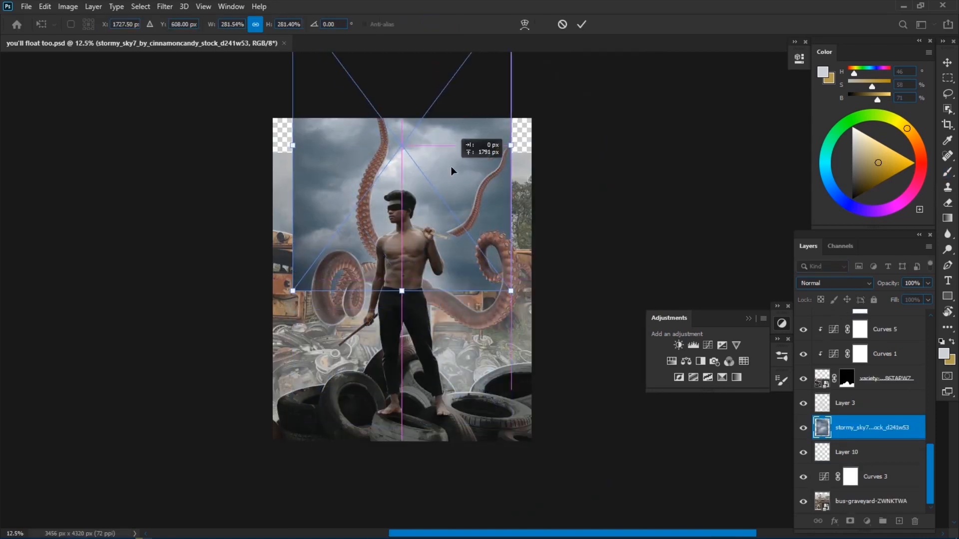
left_click_drag(511, 144, 531, 145)
left_click(582, 24)
right_click(846, 428)
left_click(736, 241)
Step: Desaturate the stormy sky with Hue/Saturation and change its layer blend mode so it merges with the background, comparing before and after
key("ctrl+u")
left_click_drag(706, 182, 674, 183)
left_click(841, 91)
left_click(835, 283)
left_click(825, 394)
left_click(803, 429)
left_click(802, 429)
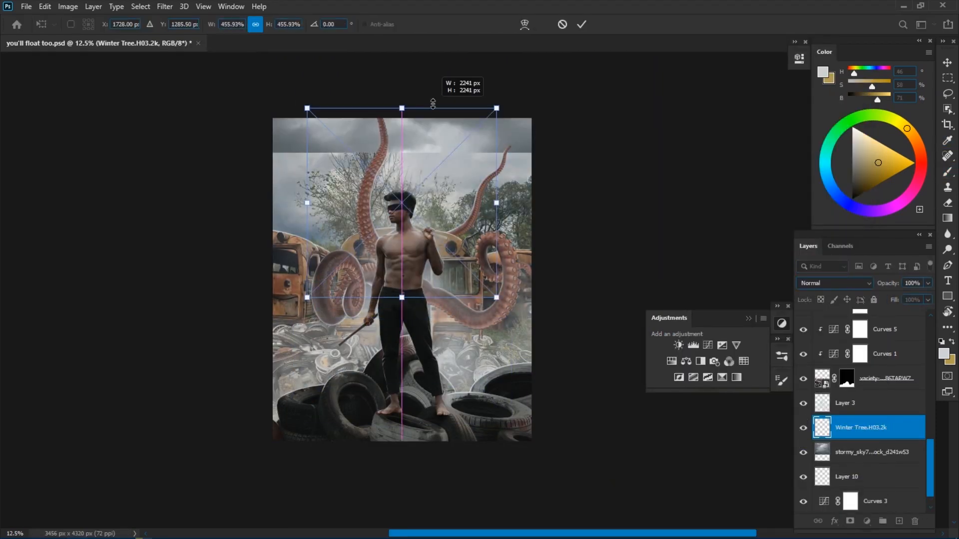
Step: Enlarge the placed Winter Tree to 923.26% behind the man and fade its branches with a soft black brush on a layer mask
left_click_drag(310, 332, 150, 399)
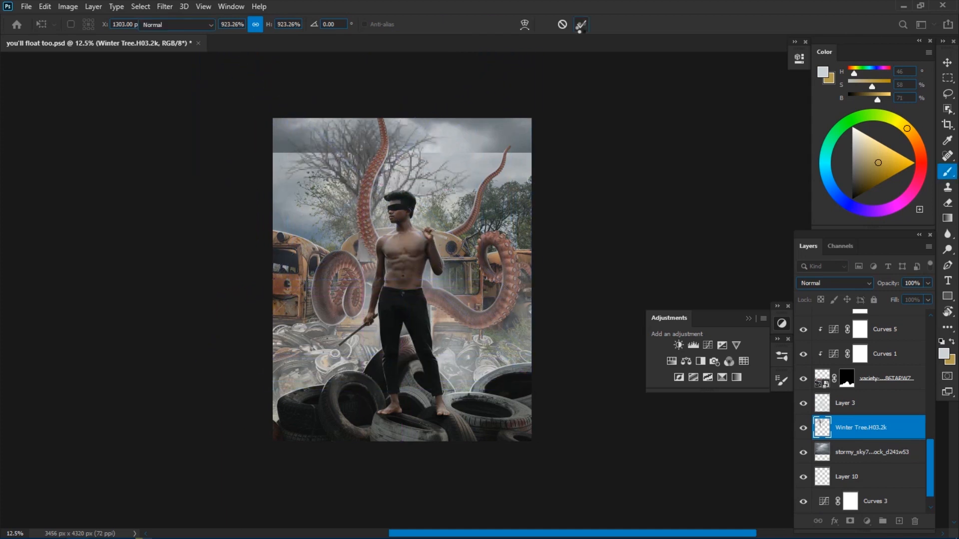
left_click(850, 521)
right_click(352, 256)
left_click(316, 26)
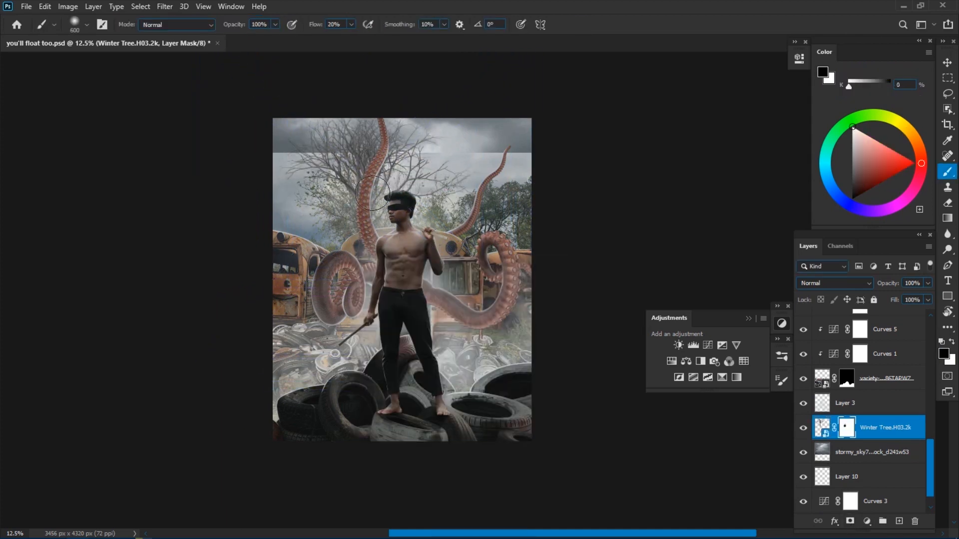
left_click_drag(373, 193, 312, 173)
left_click_drag(412, 175, 462, 176)
Step: Restore part of the winter tree by painting white on its mask with a smaller soft brush
key("[")
key("x")
key("ctrl+plus")
left_click_drag(360, 210, 405, 257)
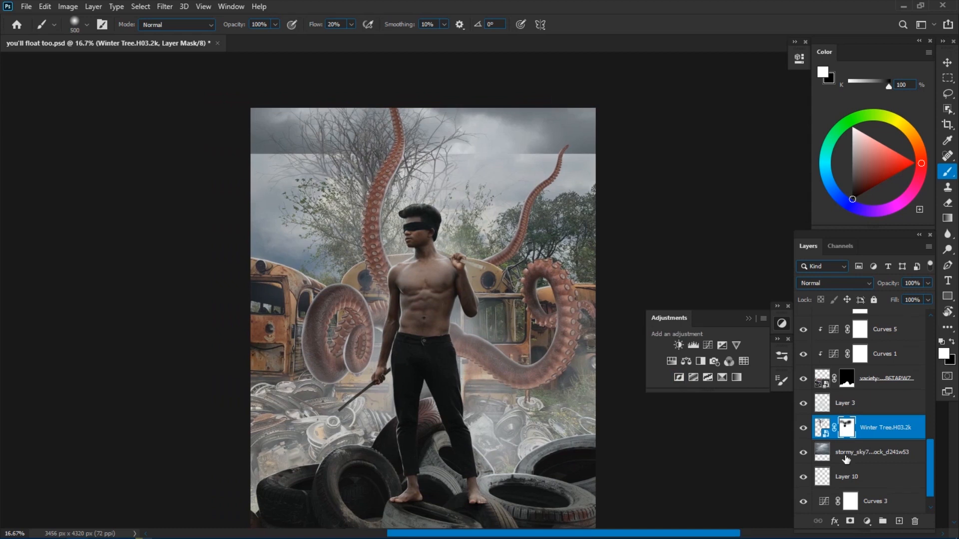
Step: Mask the bus-graveyard layer and paint black at 20% flow along the photo's hard upper edge to blend it into the stormy sky
scroll(846, 458, "down", 1)
left_click(858, 503)
key("x")
key("[")
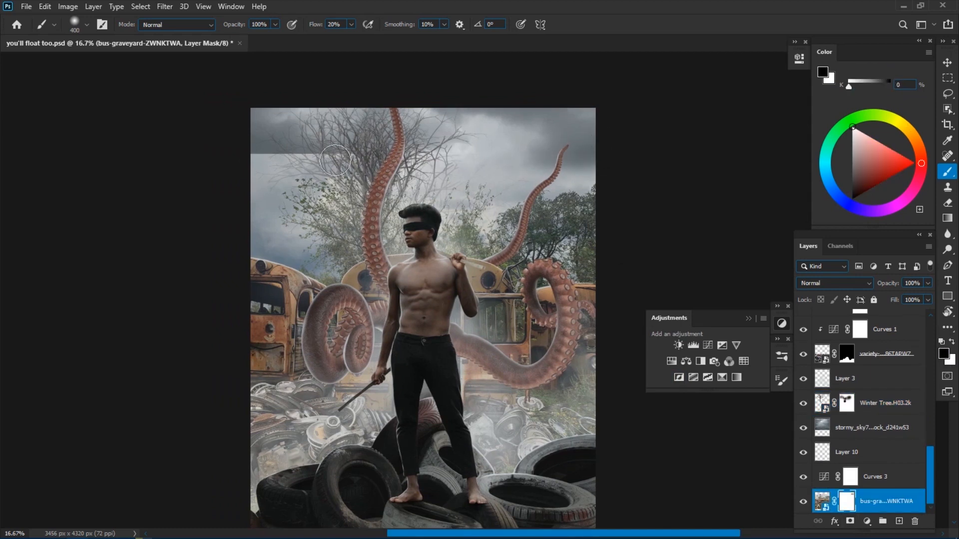
left_click_drag(335, 160, 263, 161)
key("]")
key("]")
key("]")
key("]")
key("]")
key("]")
key("]")
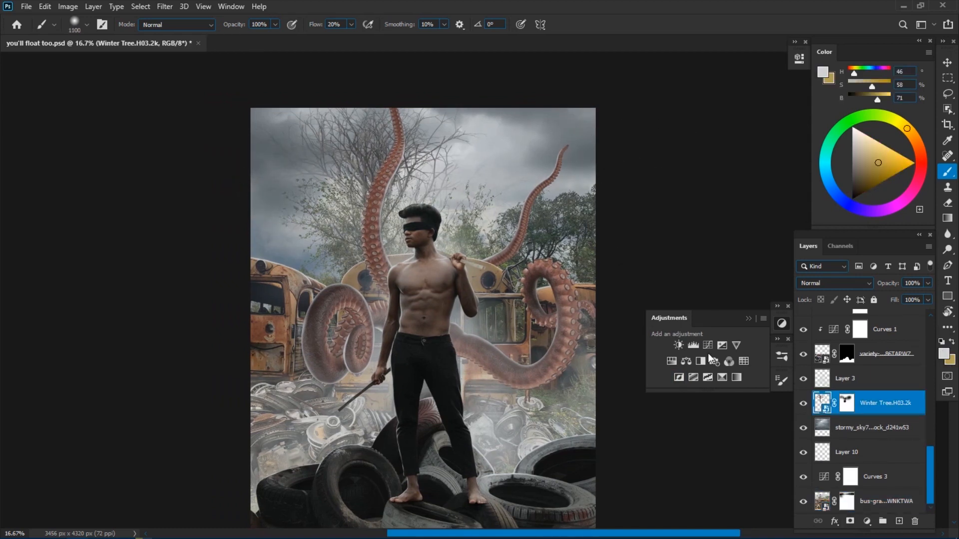
Step: Clip a Curves adjustment to the Winter Tree layer and raise the curve's black point slightly to lighten the tree's shadows
left_click(708, 345)
left_click(696, 257)
left_click_drag(649, 240, 650, 235)
left_click(767, 54)
double_click(833, 403)
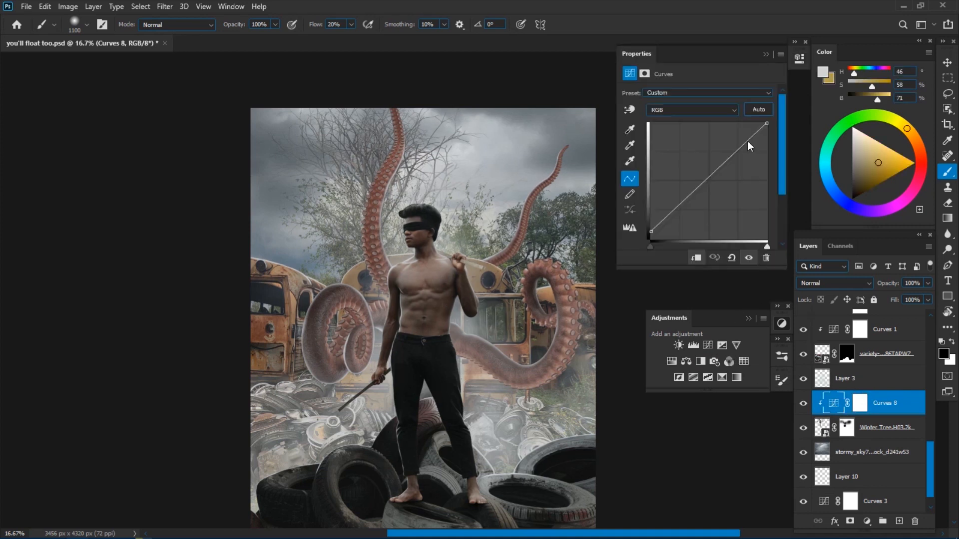
left_click(767, 54)
Step: Add a Hue/Saturation adjustment above Curves 3 and reduce the saturation of the Blues
scroll(808, 438, "down", 1)
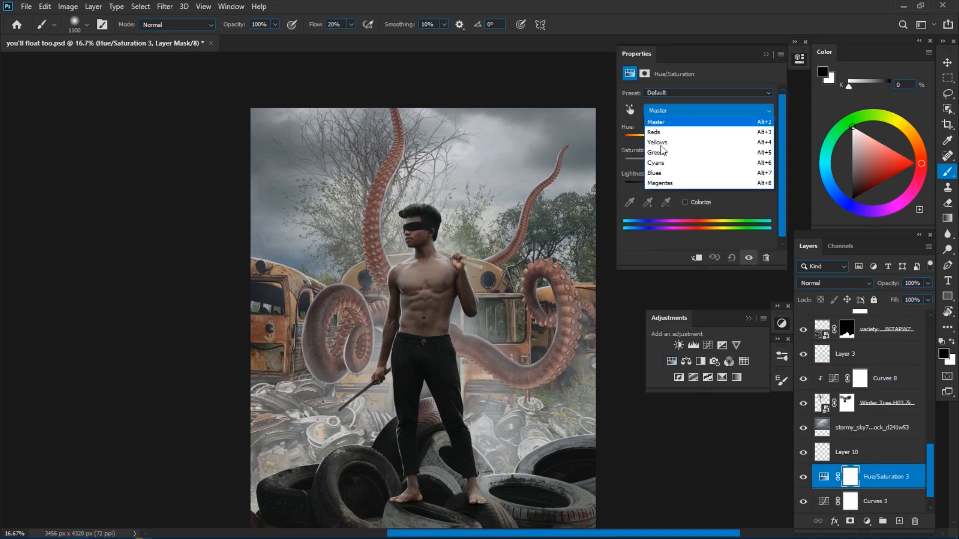
left_click(665, 172)
left_click_drag(697, 163, 653, 164)
left_click(766, 54)
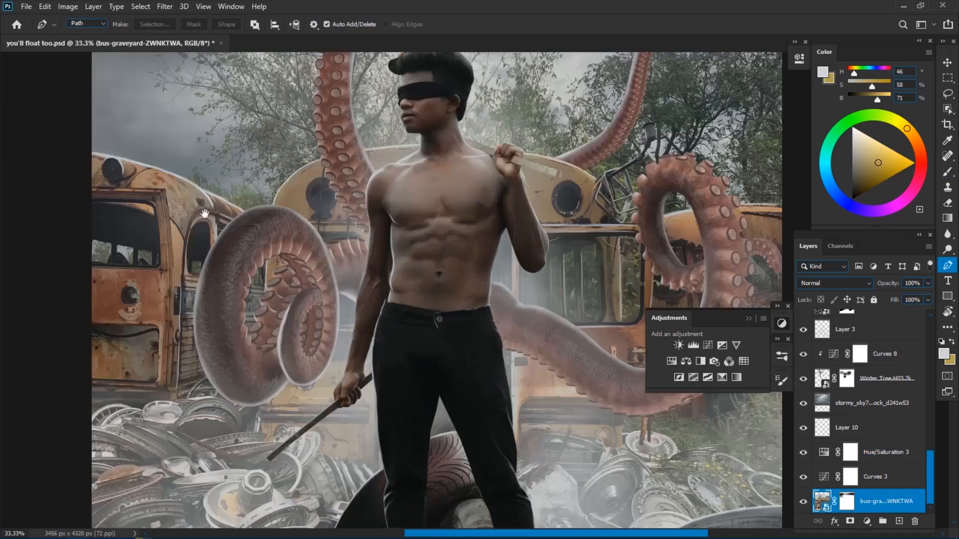
Step: Trace a Pen path along the bus roofs and around the whole sky area, and convert it to a selection
left_click_drag(212, 212, 242, 243)
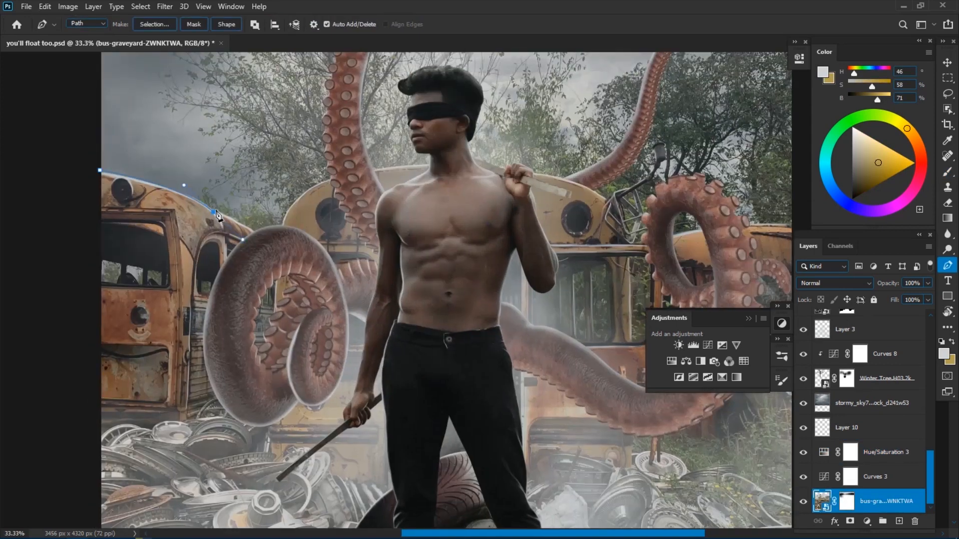
left_click(332, 180, "alt")
left_click_drag(433, 164, 467, 165)
left_click(434, 164, "alt")
left_click_drag(398, 195, 268, 200)
left_click_drag(475, 202, 504, 233)
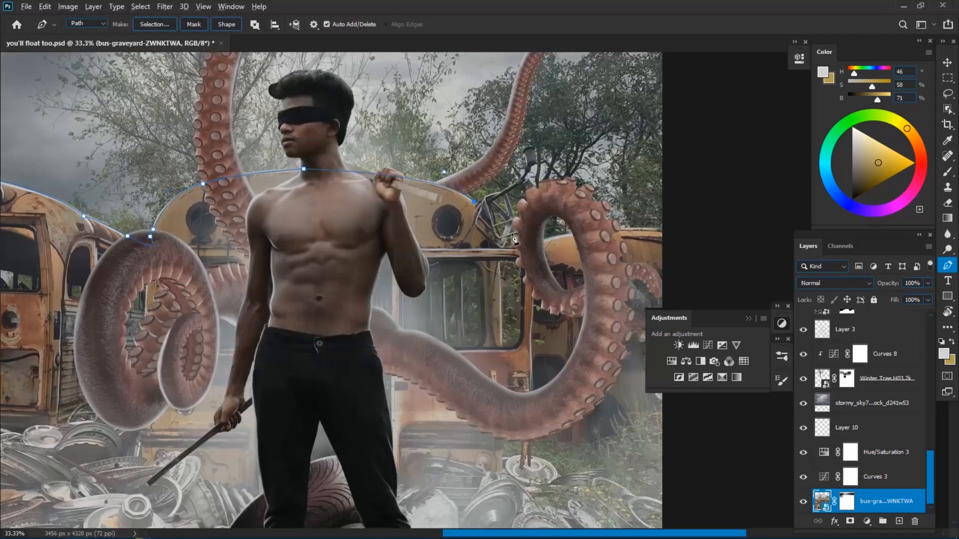
key("ctrl+minus")
key("ctrl+minus")
left_click(301, 222)
key("ctrl+Return")
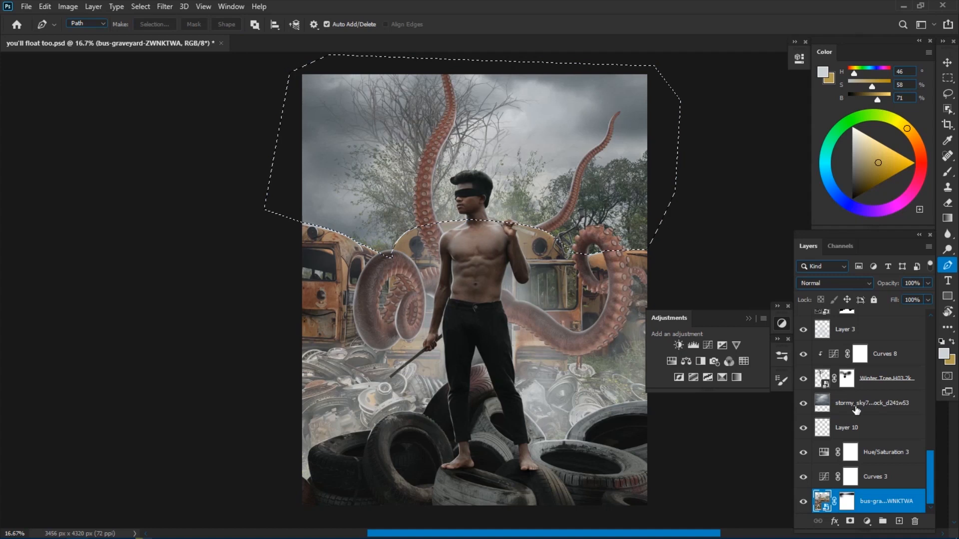
Step: Add a new layer above the stormy sky and mask it with the sky selection
left_click(872, 403)
left_click(899, 522)
left_click(850, 522)
left_click(822, 403)
Step: Paint pale haze behind the bus roofs on Layer 11 with a large textured brush, raising the flow to 41%
key("b")
right_click(409, 233)
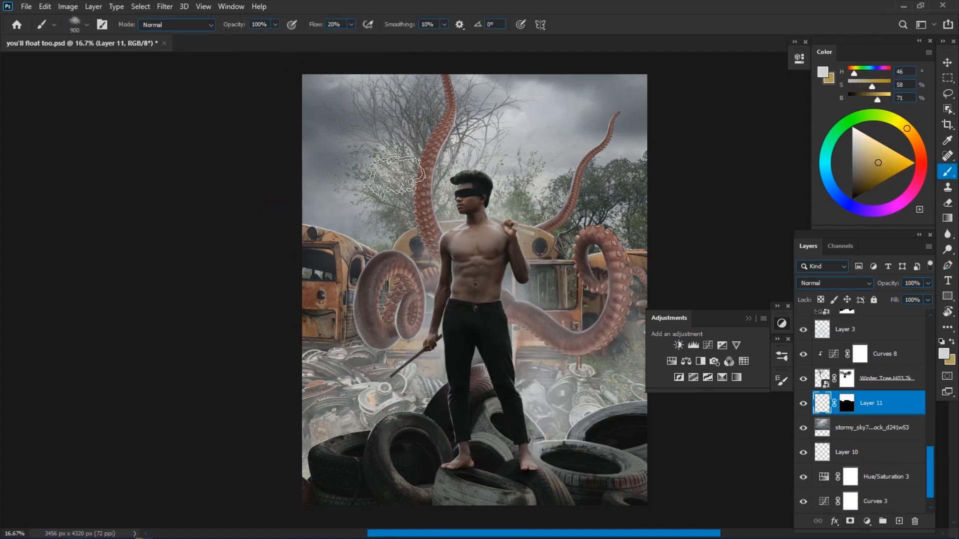
left_click_drag(329, 226, 423, 215)
left_click(532, 207)
key("bracketright")
key("bracketright")
mouse_move(628, 243)
left_mouse_down()
mouse_move(620, 200)
mouse_move(617, 230)
left_mouse_up()
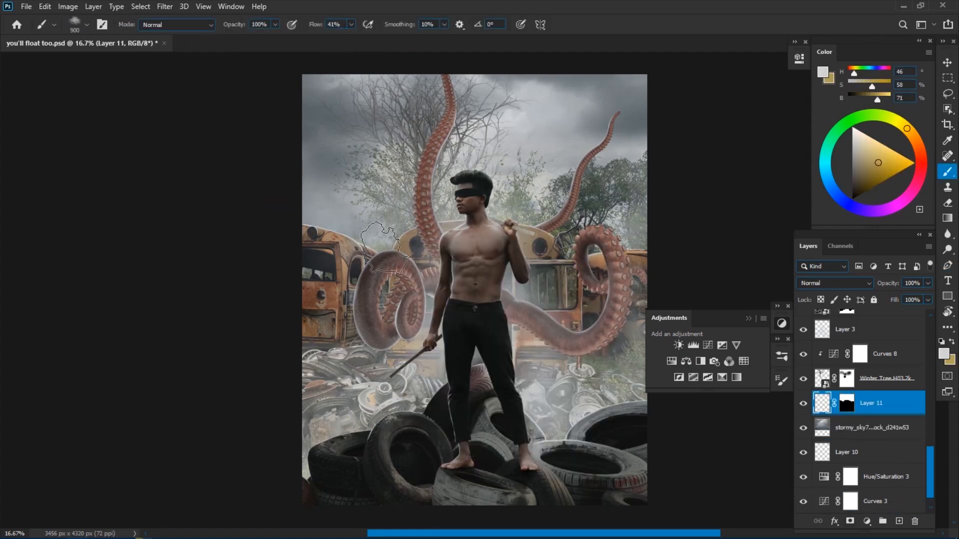
left_click(386, 235)
key("ctrl+minus")
left_click_drag(488, 283, 439, 283)
key("bracketleft")
key("bracketleft")
key("bracketleft")
key("bracketleft")
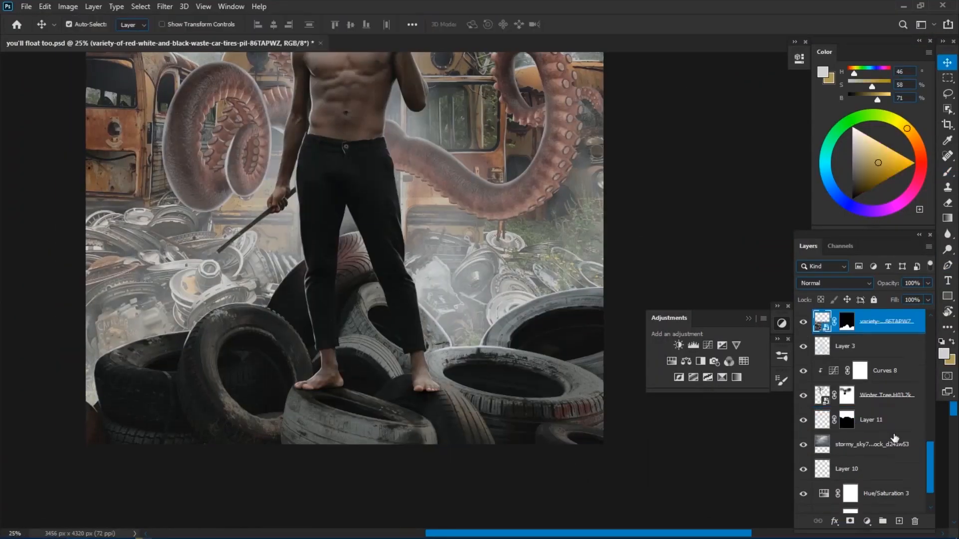
Step: Add a new layer above Hue/Saturation 1 in the tire stack and prepare a black brush for shading
scroll(895, 438, "up", 5)
left_click(893, 374)
left_click(899, 521)
key("b")
key("d")
Step: Set Layer 12 to Soft Light and paint black over the foreground tires with a large soft brush to darken them
key("ctrl+minus")
key("bracketright")
key("bracketright")
key("bracketright")
left_click_drag(368, 380, 382, 387)
key("alt+shift+f")
key("ctrl+minus")
mouse_move(450, 366)
left_mouse_down()
mouse_move(334, 365)
mouse_move(446, 373)
left_mouse_up()
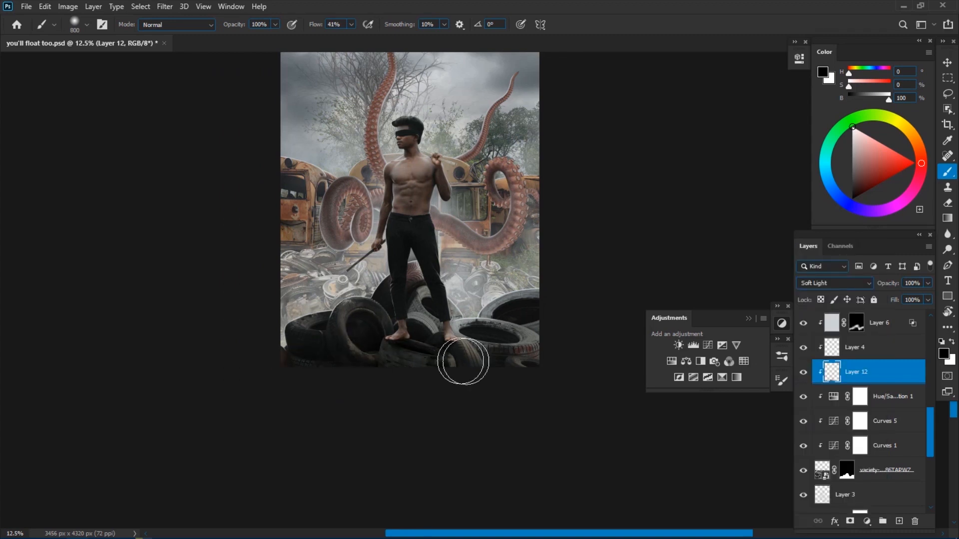
key("bracketleft")
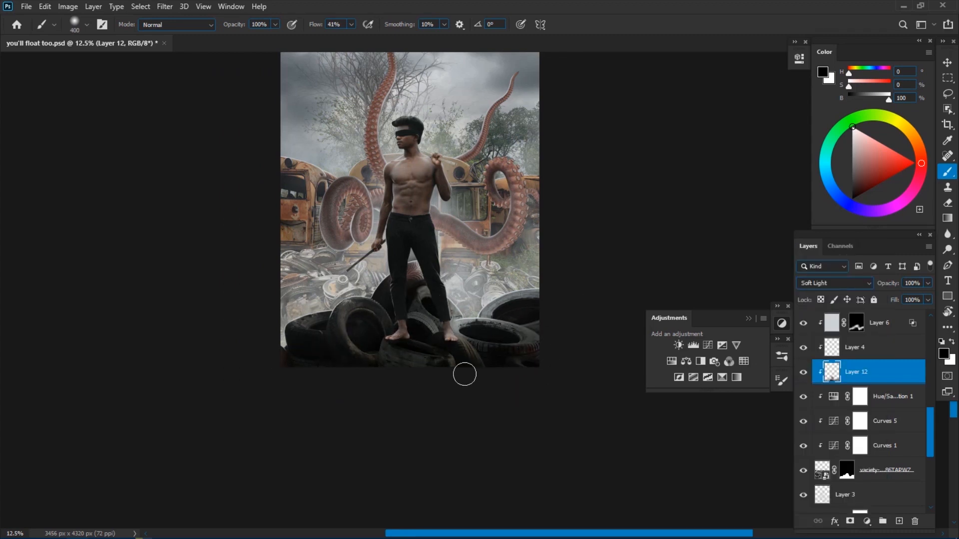
Step: Compare the tires with and without Layer 12 and refine the shading along the lower tires
left_click(803, 373)
left_click(803, 372)
left_click_drag(492, 320, 435, 368)
key("e")
left_click_drag(363, 389, 331, 400)
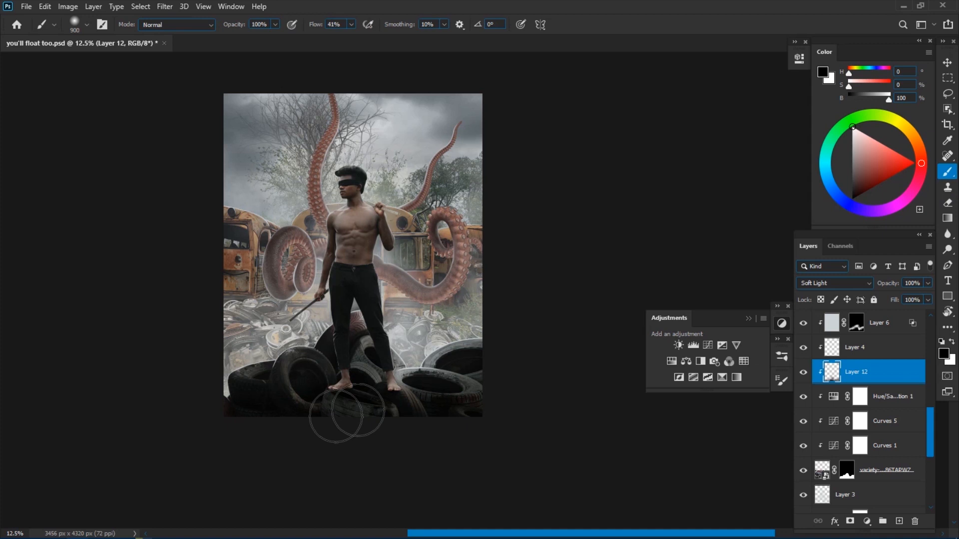
Step: Add a clipped Soft Light layer above Curves 6 in the model stack and paint black shading over the man's body
key("v")
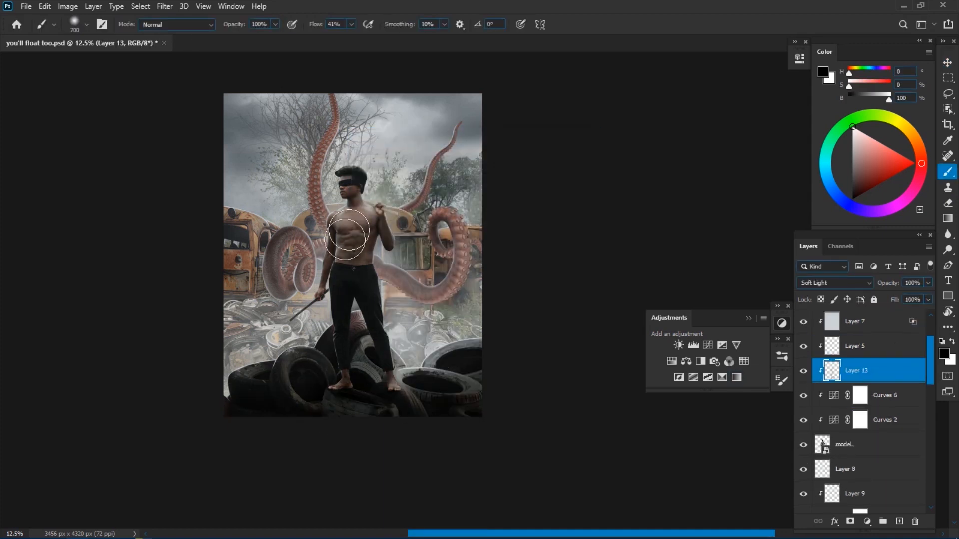
key("ctrl+plus")
left_click_drag(393, 376, 420, 312)
key("bracketleft")
key("bracketleft")
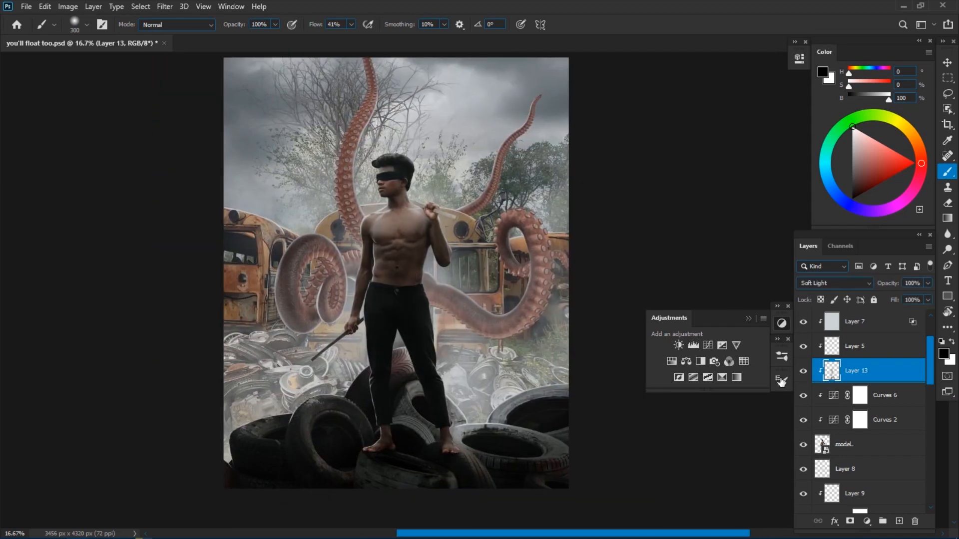
Step: Add a new Normal layer above Layer 13, darken the man's lower legs with a soft black brush, and save the document
key("ctrl+shift+n")
left_click(573, 160)
key("bracketright")
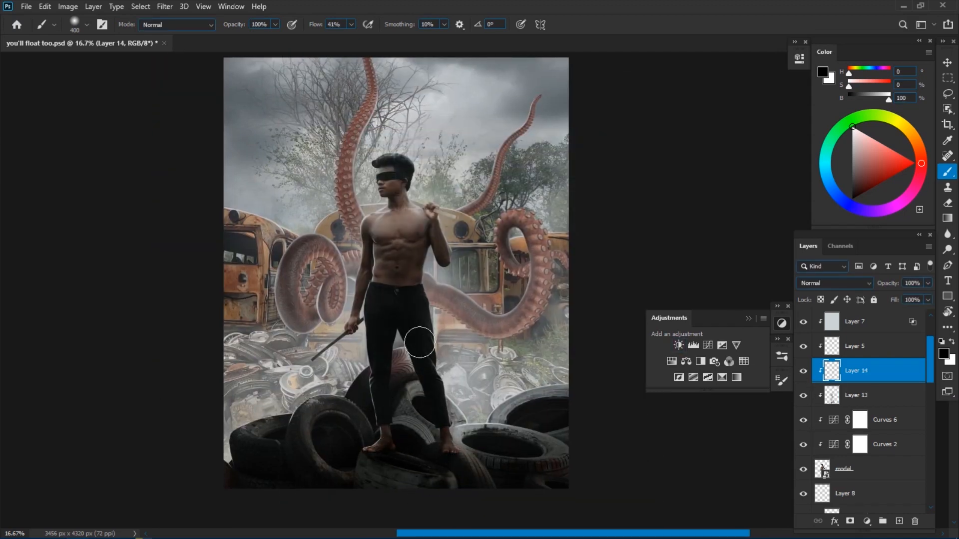
key("bracketright")
key("ctrl+minus")
left_click_drag(442, 439, 412, 443)
key("ctrl+plus")
key("ctrl+plus")
key("ctrl+plus")
left_click_drag(326, 394, 413, 319)
key("ctrl+0")
key("ctrl+s")
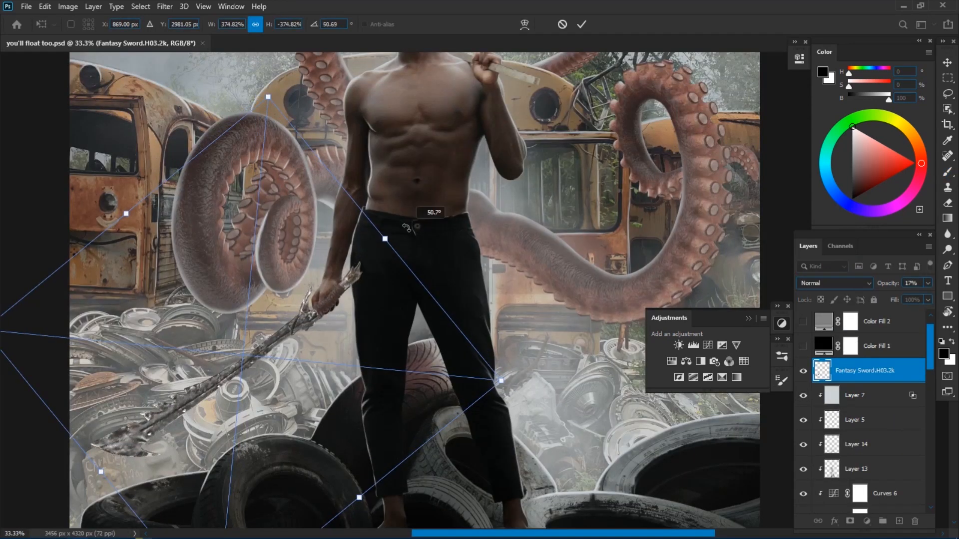
Step: Place the Fantasy Sword over the stick in the man's lowered hand, scaled to 374.82% and rotated about 50.7°
key("Return")
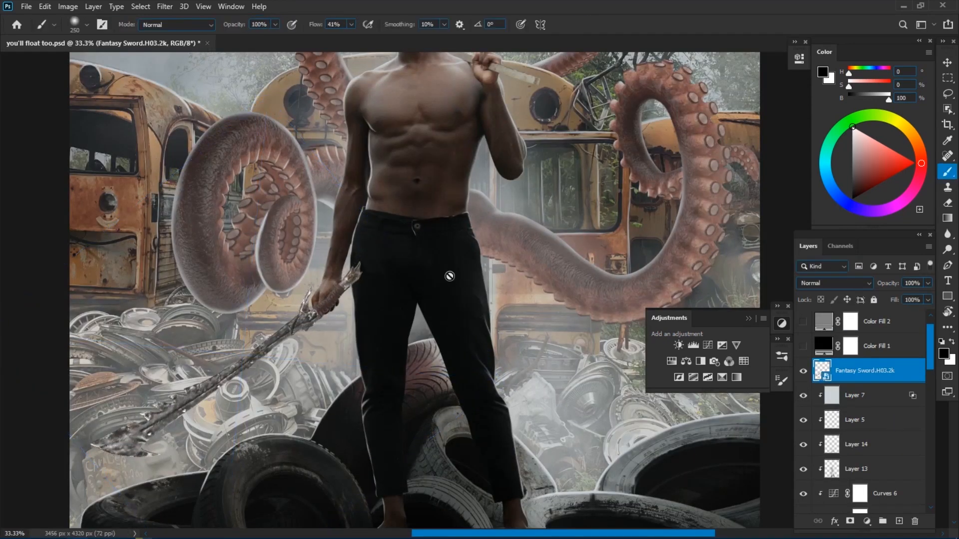
key("v")
key("ctrl+plus")
key("ctrl+plus")
left_click_drag(223, 381, 497, 249)
key("ctrl+plus")
left_click_drag(508, 185, 385, 294)
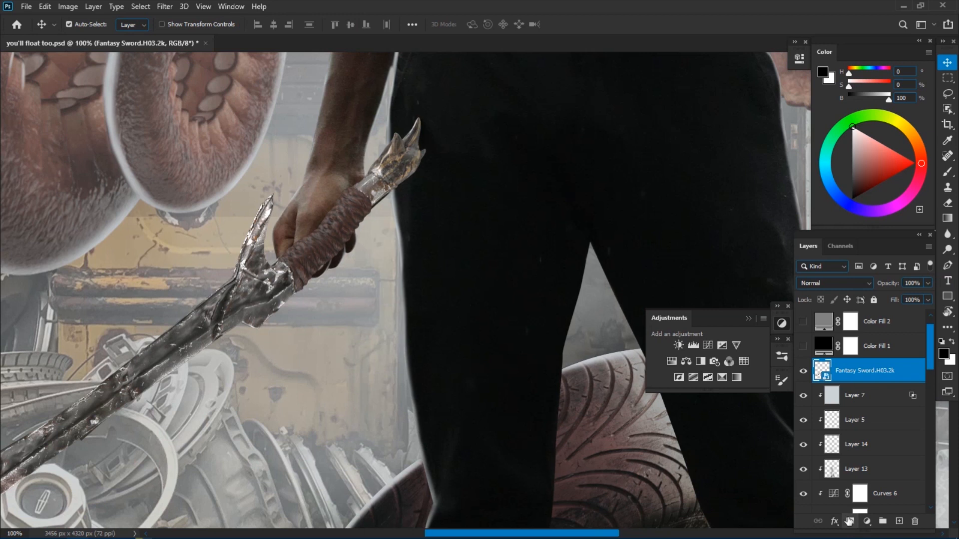
Step: Add a layer mask to the Fantasy Sword and, at 48% layer opacity, paint out the hilt over the fingers
left_click(849, 521)
key("b")
right_click(352, 240)
key("Escape")
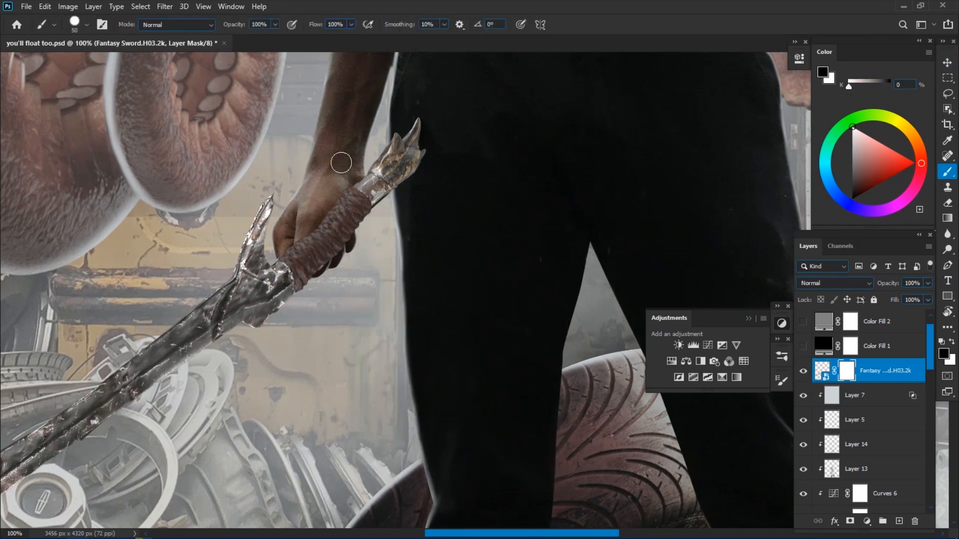
left_click(51, 9)
left_click(431, 220)
key("ctrl+plus")
mouse_move(291, 246)
left_mouse_down()
mouse_move(387, 306)
mouse_move(405, 302)
left_mouse_up()
key("bracketleft")
key("bracketleft")
key("bracketleft")
left_click_drag(892, 283, 875, 284)
left_click_drag(296, 241, 313, 279)
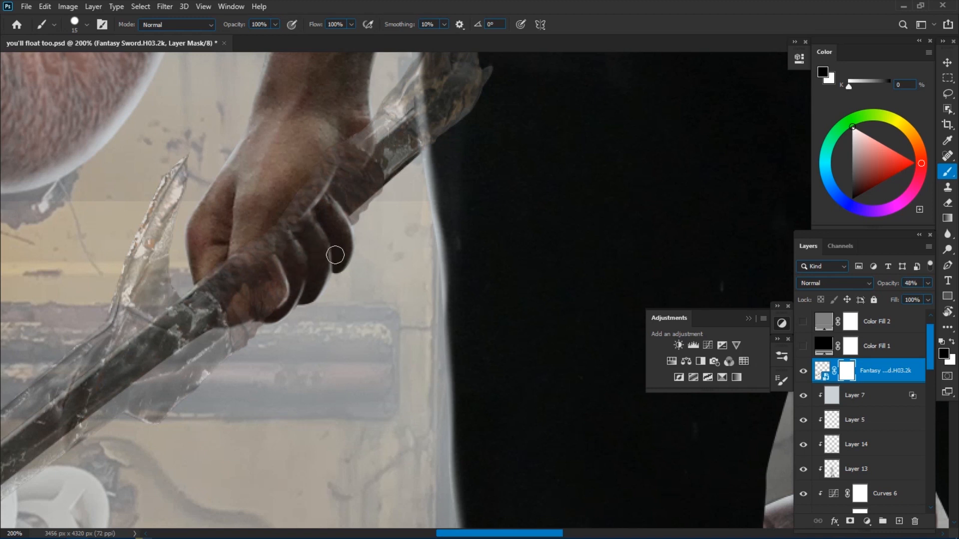
Step: Restore the sword layer to 100% opacity and refine its mask around the fingers with a small brush
left_click_drag(889, 284, 918, 283)
key("bracketright")
left_click_drag(276, 291, 246, 273)
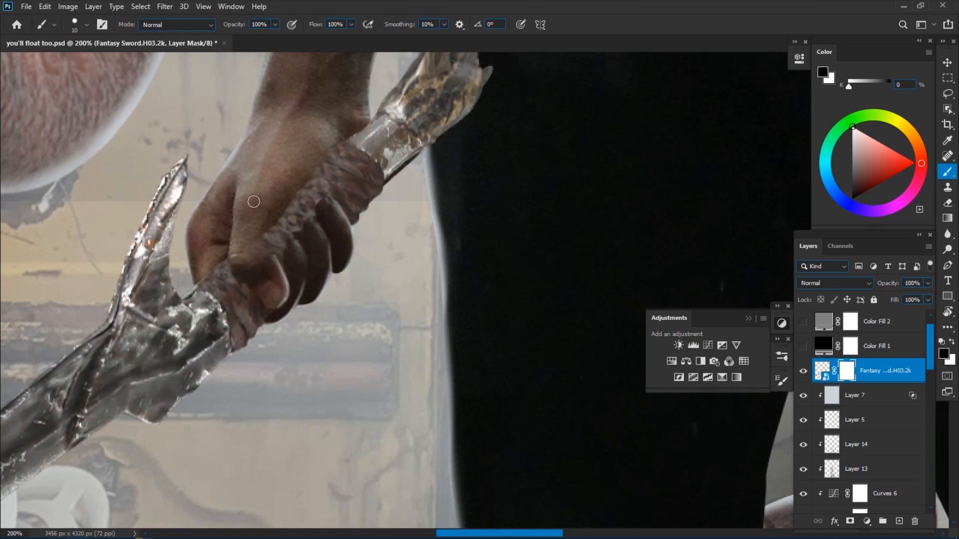
key("x")
left_click_drag(254, 305, 249, 290)
key("x")
left_click(800, 378)
left_click(799, 378)
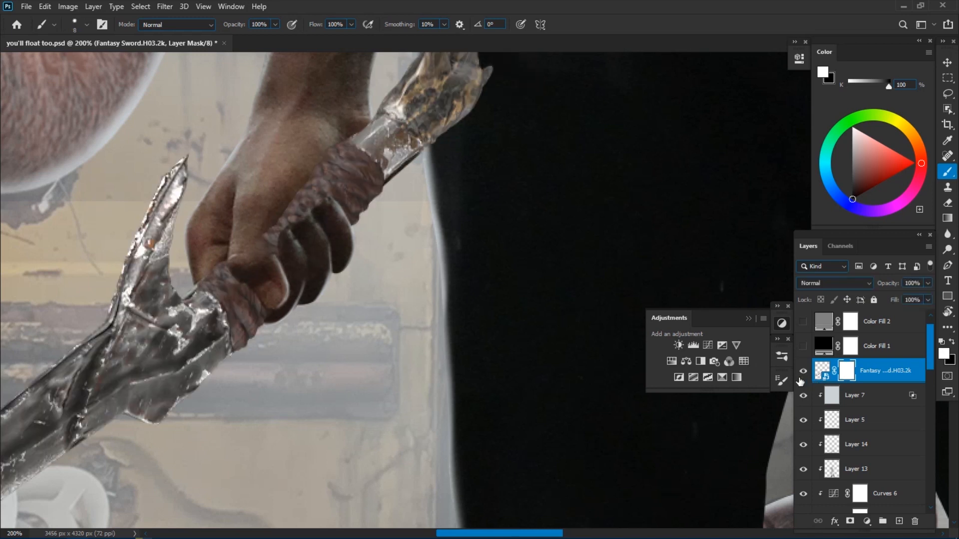
key("x")
left_click_drag(370, 210, 263, 292)
Step: Outline the sword's pommel over the trousers with a Pen path and fill that area of the layer mask with black
key("p")
left_click(374, 245)
left_click(388, 148)
left_click(362, 105)
left_click(328, 111)
left_click(308, 141)
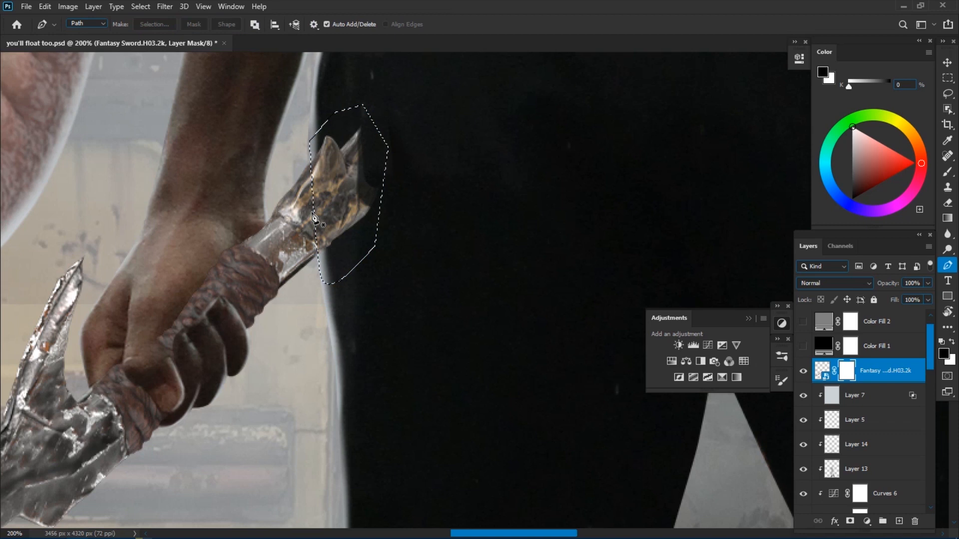
key("ctrl+Return")
key("alt+BackSpace")
key("ctrl+d")
Step: Add a Curves adjustment clipped to the sword and lower its white end to darken the blade and hilt
left_click(708, 345)
key("ctrl+alt+g")
left_click_drag(766, 152, 763, 158)
key("b")
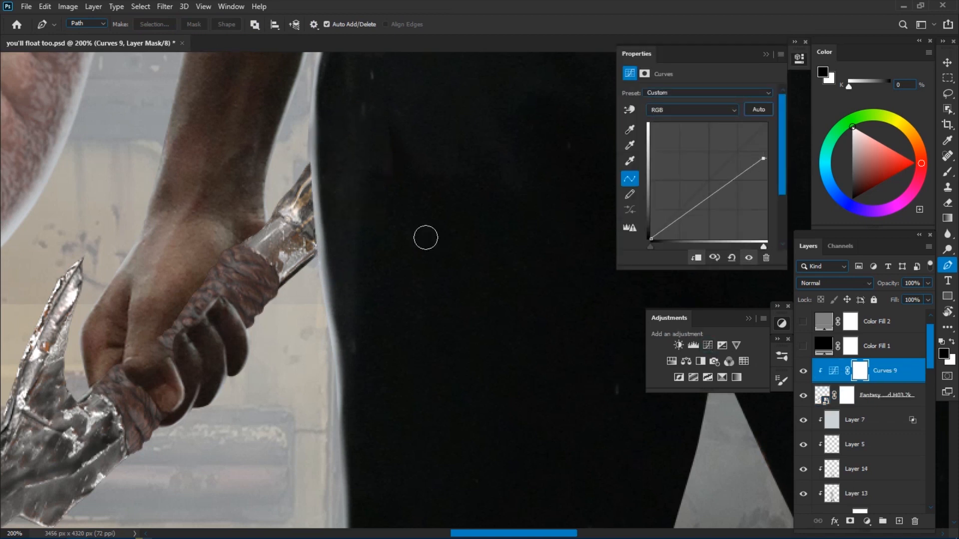
scroll(428, 282, "down", 5)
scroll(422, 301, "up", 2)
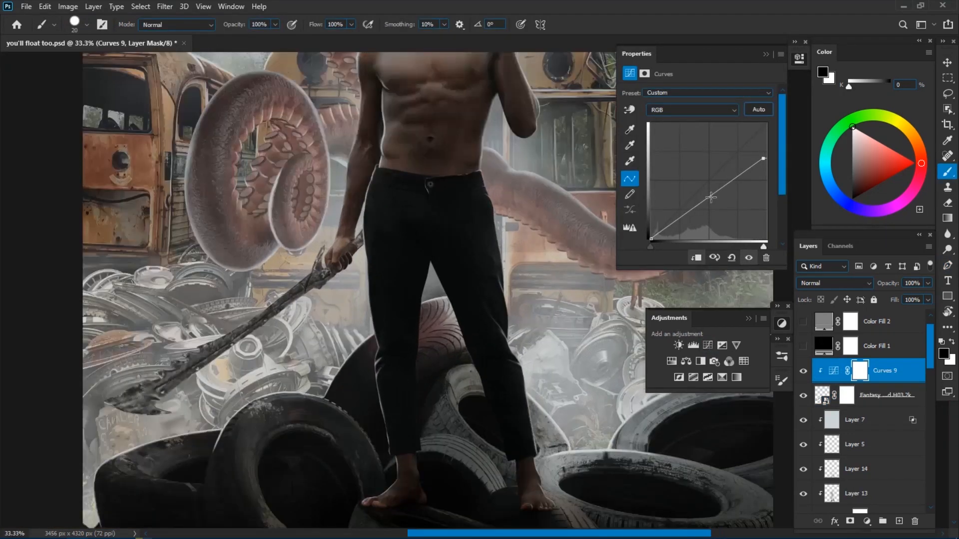
left_click(766, 55)
Step: Add a clipped Multiply layer above Curves 9 and shade the sword's grip around the hand with a soft brush at 14% flow
key("ctrl+shift+alt+n")
left_click(832, 284)
left_click(824, 325)
scroll(304, 246, "up", 4)
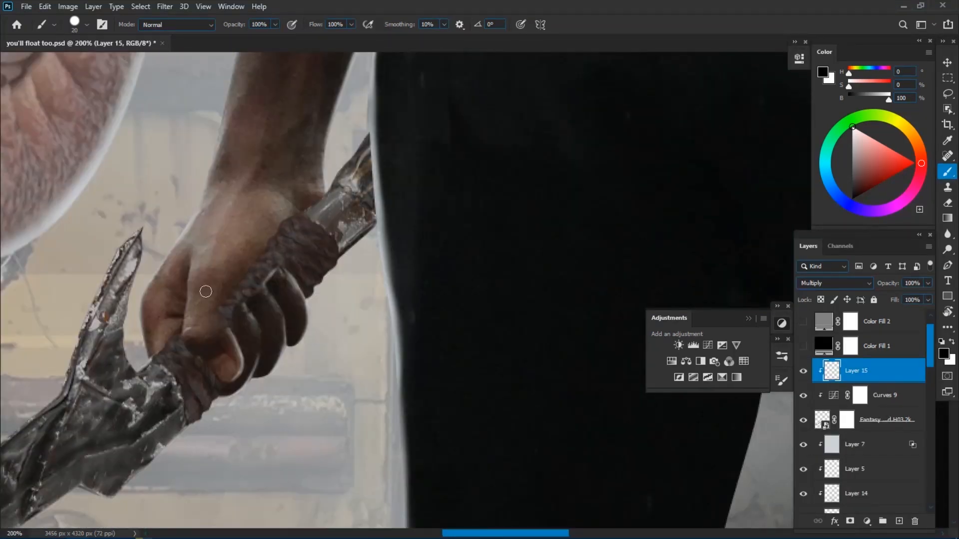
key("[")
right_click(259, 178)
left_click_drag(364, 203, 350, 230)
key("[")
key("[")
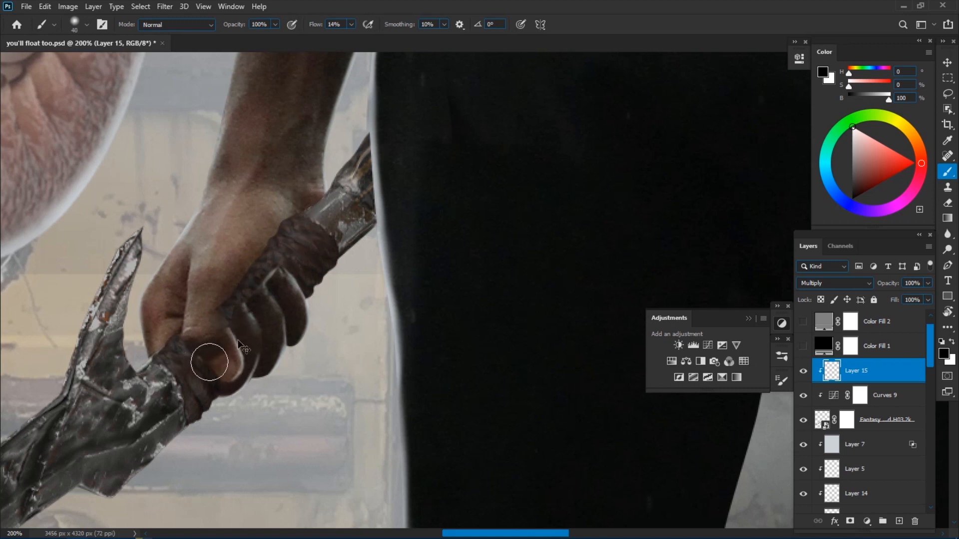
scroll(442, 214, "down", 1)
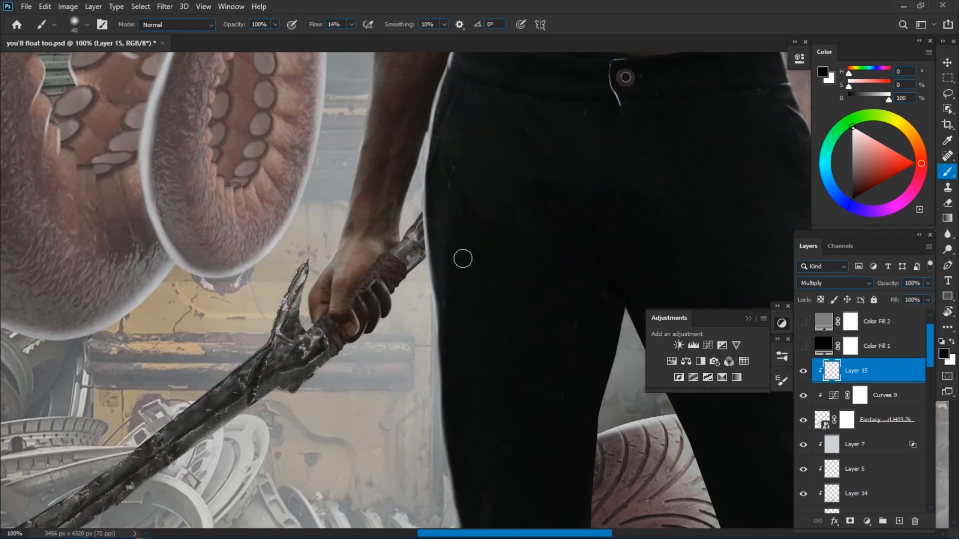
key("ctrl+0")
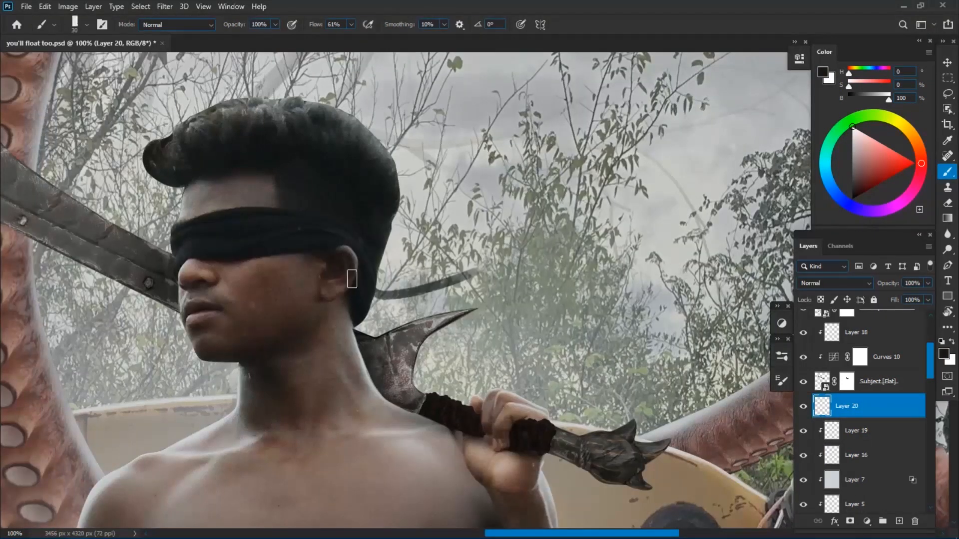
Step: Paint two wavy dark blindfold tails streaming behind the man's head on Layer 20
left_click_drag(379, 291, 635, 246)
key("ctrl+minus")
key("ctrl+minus")
mouse_move(427, 295)
left_mouse_down()
mouse_move(511, 306)
mouse_move(596, 277)
left_mouse_up()
left_click_drag(475, 305, 597, 277)
left_click_drag(429, 287, 555, 268)
key("ctrl+plus")
key("bracketleft")
key("bracketleft")
key("bracketleft")
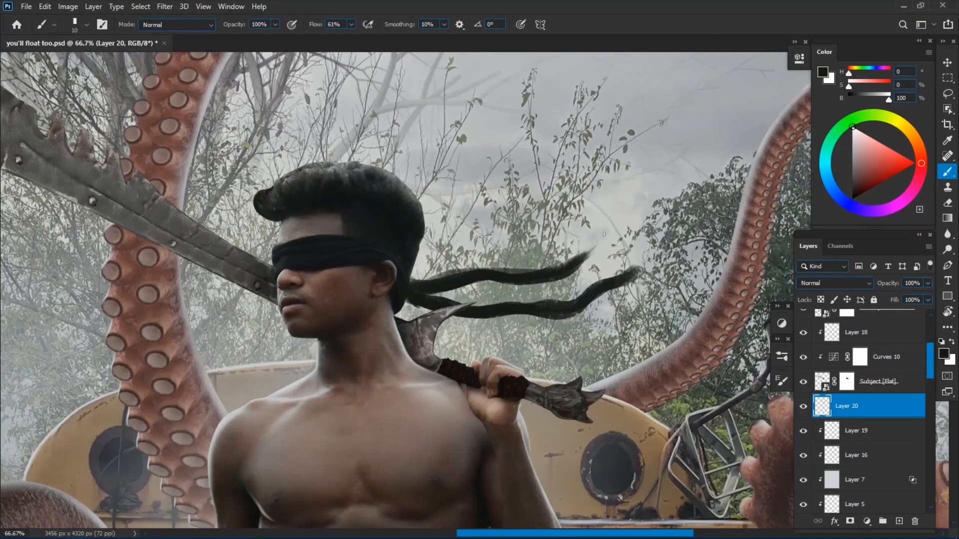
Step: Sample the blindfold's dark colour and fill out both tails where they leave the back of the head
key("ctrl+minus")
key("ctrl+minus")
key("ctrl+minus")
key("ctrl+minus")
key("ctrl+plus")
key("ctrl+plus")
key("ctrl+plus")
key("ctrl+plus")
key("ctrl+plus")
key("ctrl+plus")
left_click(287, 270, "alt")
left_click_drag(306, 276, 439, 244)
key("bracketleft")
left_click_drag(293, 300, 420, 333)
left_click_drag(286, 262, 353, 308)
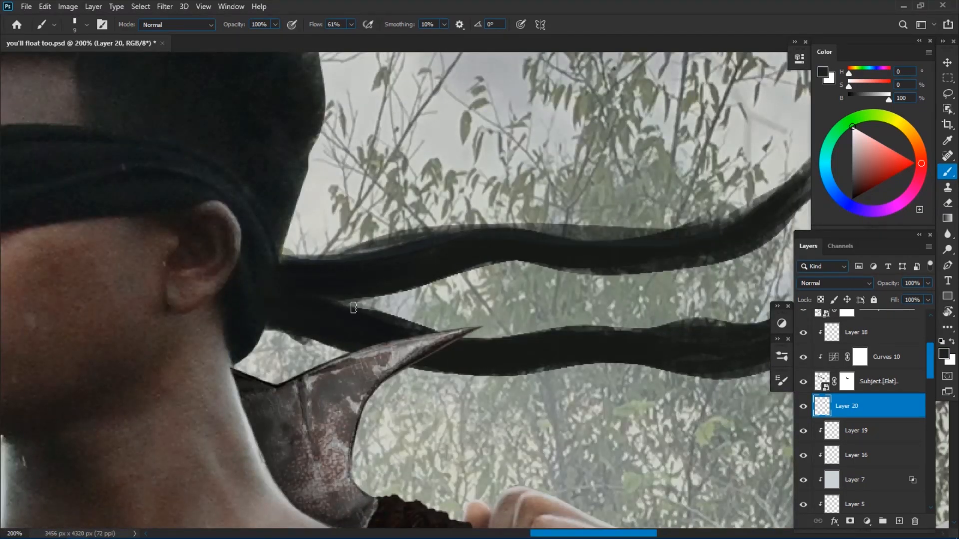
Step: Extend the outer ends of the blindfold tails and fray their tips with a small eraser at 23% flow
key("ctrl+minus")
left_click_drag(660, 332, 583, 324)
key("ctrl+plus")
mouse_move(438, 321)
left_mouse_down()
mouse_move(573, 295)
mouse_move(639, 246)
left_mouse_up()
key("e")
right_click(374, 194)
double_click(425, 360)
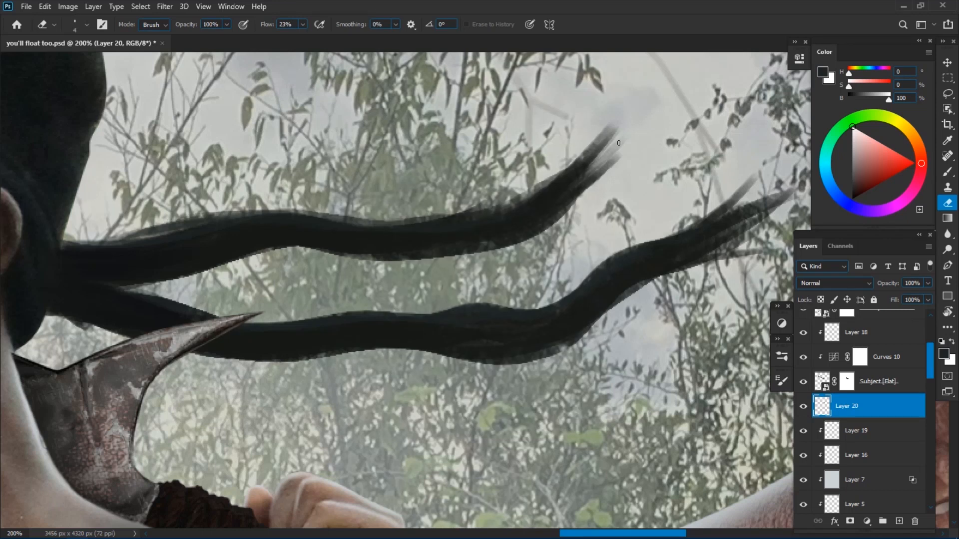
Step: Paint fine strands along the edges and frayed tips of both blindfold tails
key("b")
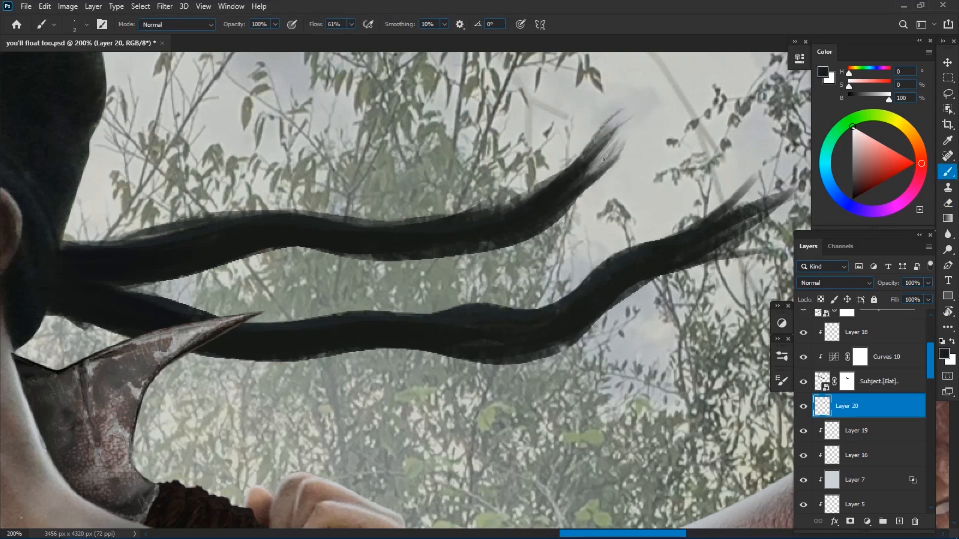
left_click_drag(460, 213, 547, 180)
left_click_drag(546, 182, 575, 151)
left_click_drag(717, 220, 761, 163)
left_click_drag(718, 230, 594, 252)
left_click_drag(584, 275, 658, 272)
left_click_drag(551, 296, 472, 340)
mouse_move(457, 304)
left_mouse_down()
mouse_move(345, 322)
mouse_move(624, 288)
left_mouse_up()
Step: Adjust the brush and its colour to add thin grey streaks along the upper edges of the blindfold tails
key("e")
key("b")
right_click(300, 235)
left_click(944, 353)
right_click(304, 259)
left_click(943, 354)
left_click(777, 91)
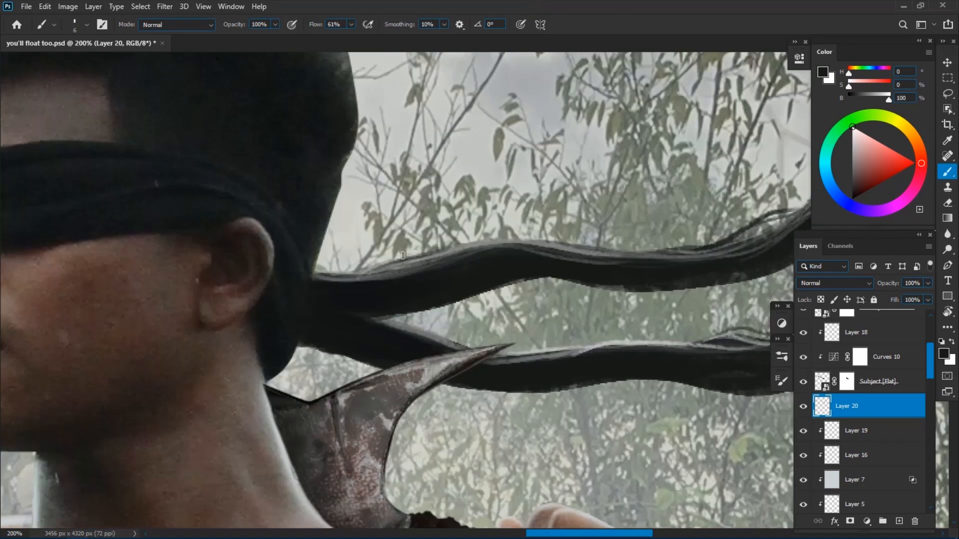
Step: Set the foreground colour to white and paint highlights along the upper edges of both blindfold tails
left_click(943, 354)
left_click(666, 110)
left_click(772, 103)
left_click_drag(317, 274, 372, 281)
mouse_move(415, 265)
left_mouse_down()
mouse_move(340, 278)
mouse_move(579, 248)
left_mouse_up()
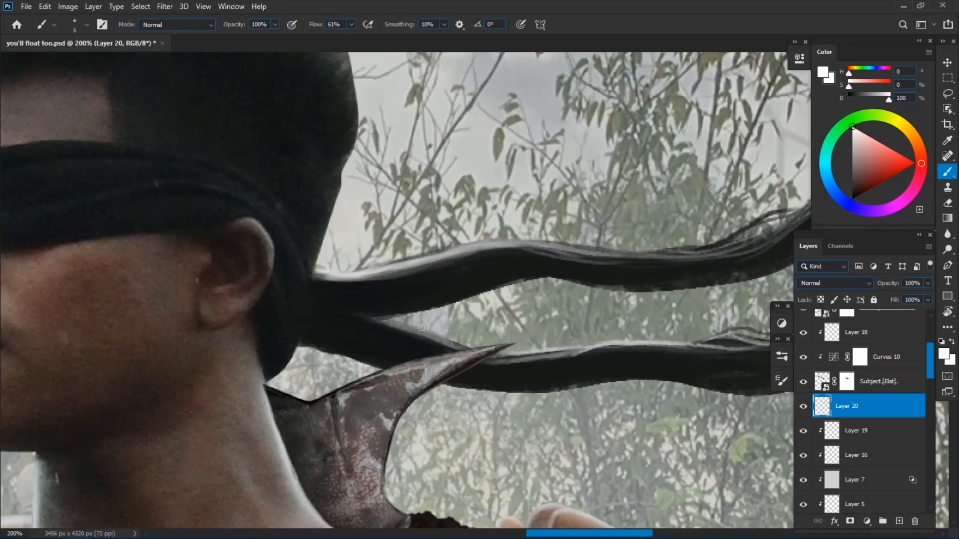
left_click_drag(502, 356, 723, 343)
key("ctrl+plus")
left_click_drag(408, 280, 542, 249)
Step: Paint a thin white rim along the blindfold's rear edge behind the ear and clean it up with sampled dark colour
key("bracketleft")
left_click_drag(377, 329, 334, 395)
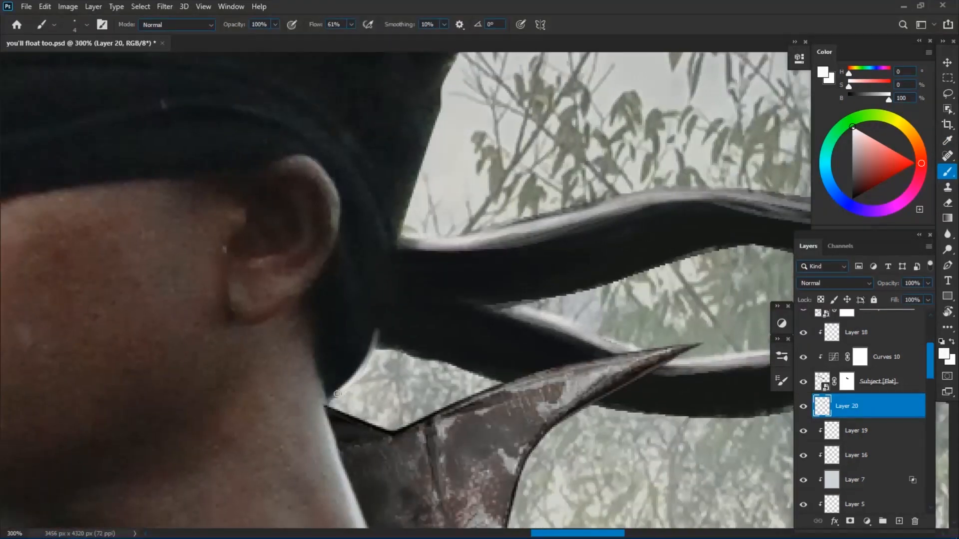
left_click_drag(366, 347, 370, 266)
key("e")
key("b")
left_click(395, 320, "alt")
left_click_drag(385, 313, 388, 330)
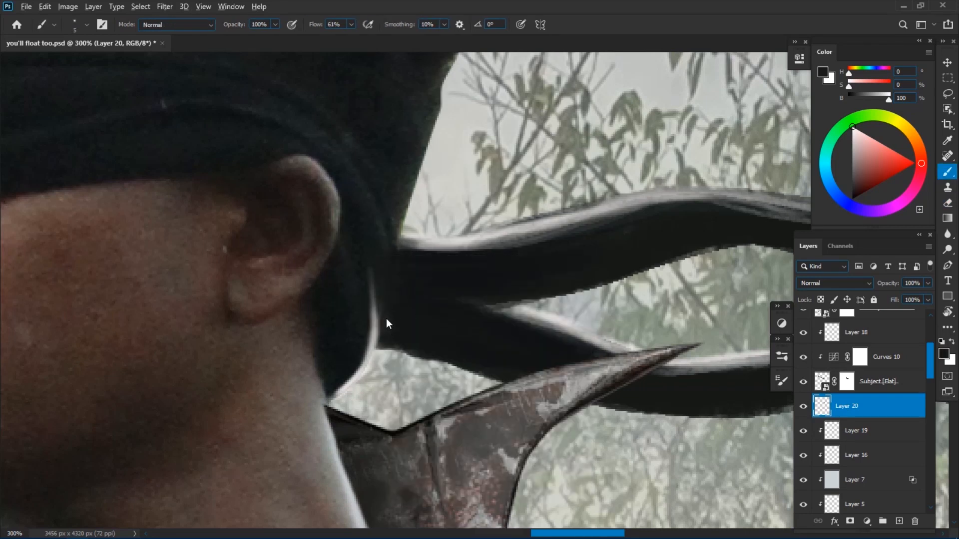
Step: Paint a fine white highlight along the blindfold's fold above and behind the ear, and soften it with the eraser
left_click(944, 354)
left_click(497, 97)
left_click(779, 95)
key("bracketleft")
mouse_move(389, 289)
left_mouse_down()
mouse_move(360, 157)
mouse_move(357, 164)
left_mouse_up()
key("ctrl+minus")
key("ctrl+minus")
key("ctrl+minus")
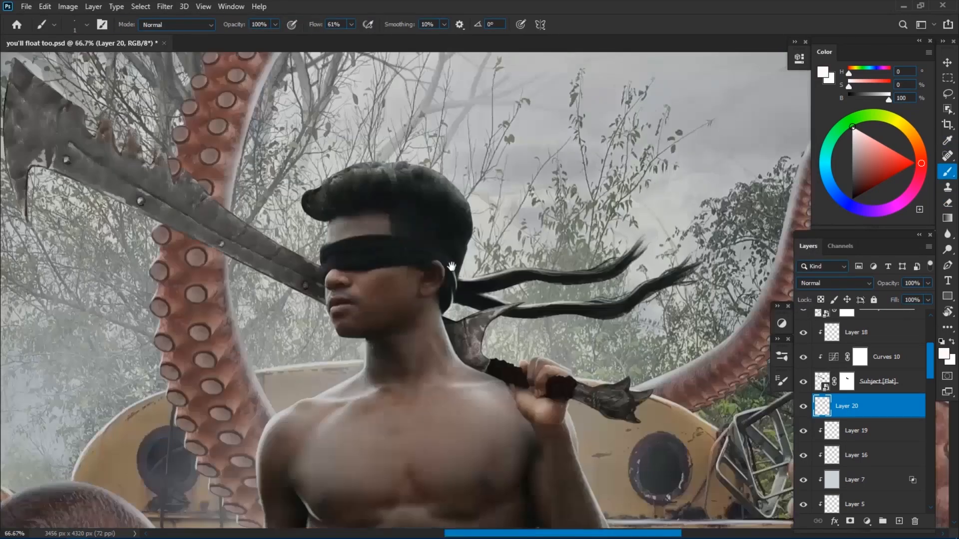
key("ctrl+plus")
key("ctrl+plus")
left_click_drag(350, 213, 265, 175)
key("e")
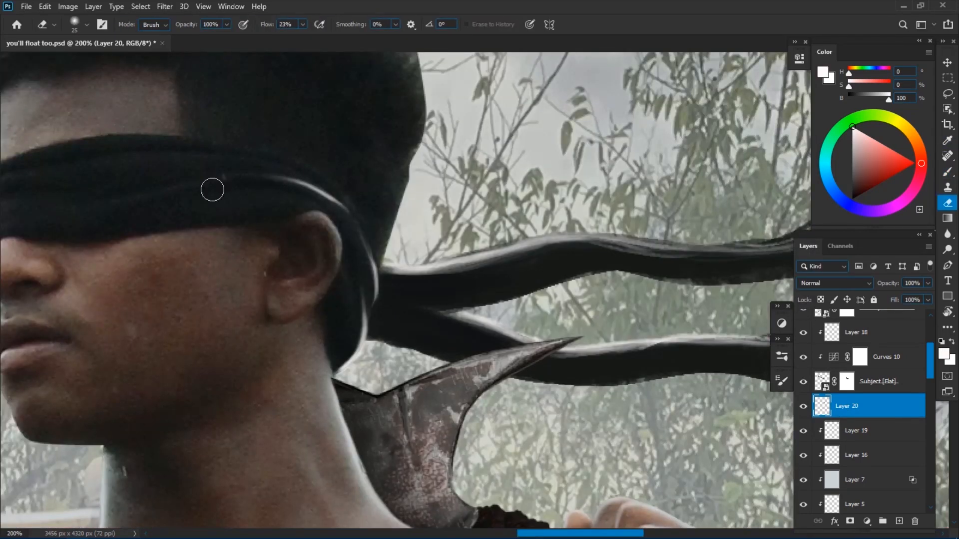
Step: Add a new layer above Layer 20, reselect Layer 20, and paint white rim light along the forehead and blindfold's front edge
key("b")
key("ctrl+minus")
left_click(899, 521)
key("ctrl+plus")
left_click(847, 430)
key("ctrl+plus")
left_click_drag(382, 152, 368, 215)
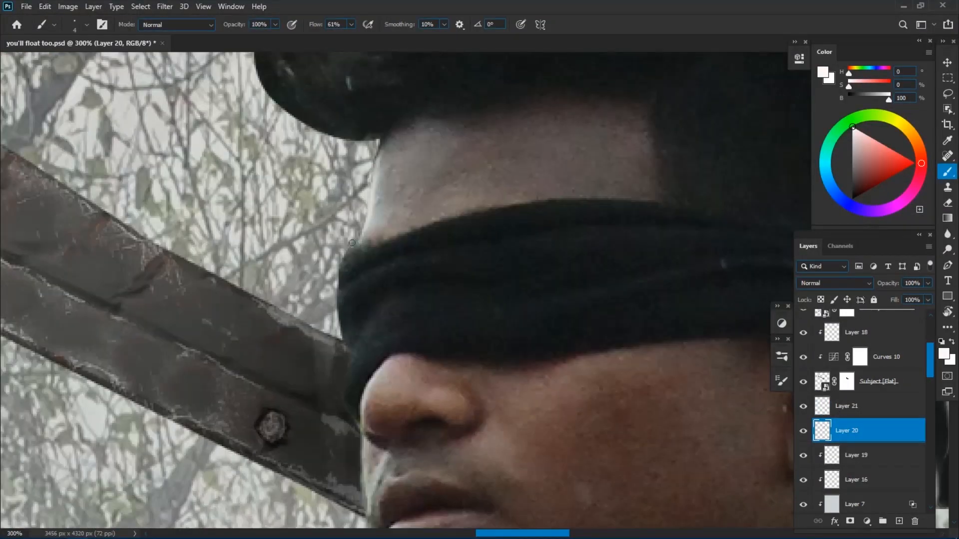
left_click_drag(391, 299, 356, 350)
mouse_move(372, 391)
left_mouse_down()
mouse_move(363, 428)
mouse_move(364, 355)
mouse_move(337, 414)
left_mouse_up()
Step: Continue the white rim light down the front of the face beside the nose and refine it with the eraser
key("e")
key("b")
key("bracketright")
mouse_move(344, 460)
left_mouse_down()
mouse_move(320, 350)
mouse_move(384, 470)
mouse_move(313, 303)
left_mouse_up()
key("e")
key("ctrl+minus")
key("ctrl+minus")
key("ctrl+minus")
key("ctrl+minus")
key("ctrl+plus")
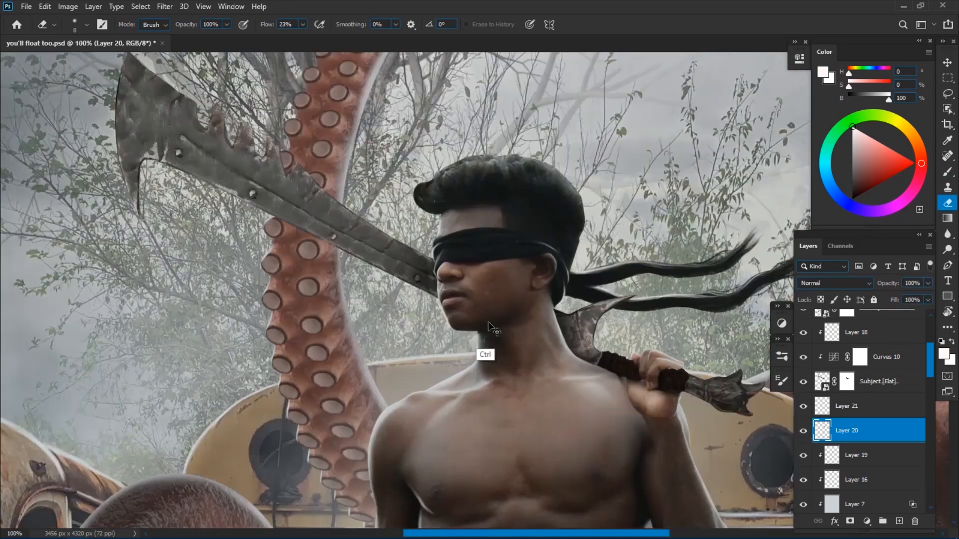
Step: Paint a thin white rim highlight along the man's lips and chin with a smaller brush
key("ctrl+plus")
key("ctrl+plus")
key("ctrl+plus")
key("ctrl+plus")
key("b")
key("bracketleft")
key("bracketleft")
key("bracketleft")
left_click_drag(309, 299, 325, 345)
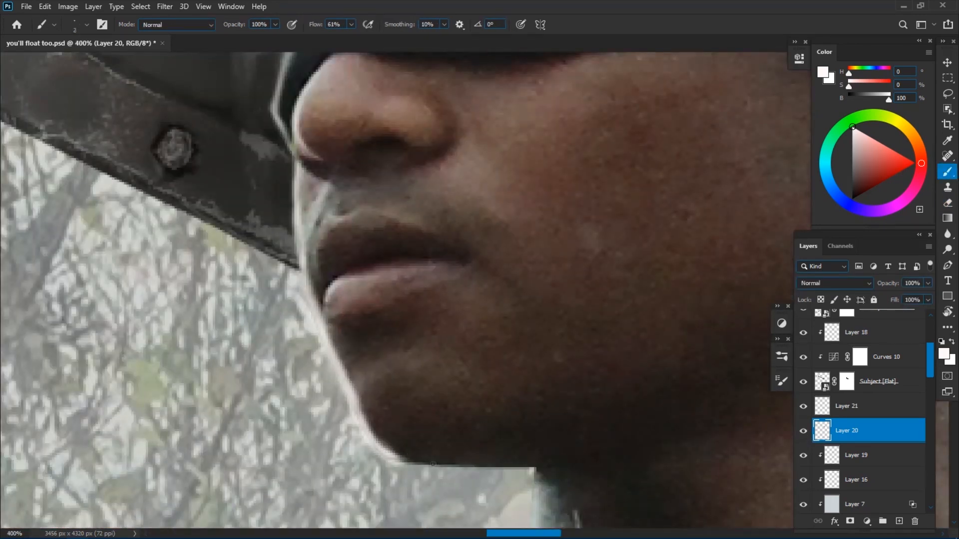
Step: Finish painting the white rim light from the chin up along the front of the mouth
left_click_drag(433, 464, 315, 221)
key("ctrl+minus")
key("ctrl+minus")
key("ctrl+minus")
key("ctrl+minus")
Step: Add a new layer above Layer 21 and name it "hair"
left_click(847, 406)
left_click(899, 521)
double_click(846, 406)
type("hair")
key("Return")
Step: Choose a hair-strand brush, sample the dark hair colour, enlarge the brush, and paint upright tufts at the front and back of the man's hair
right_click(404, 188)
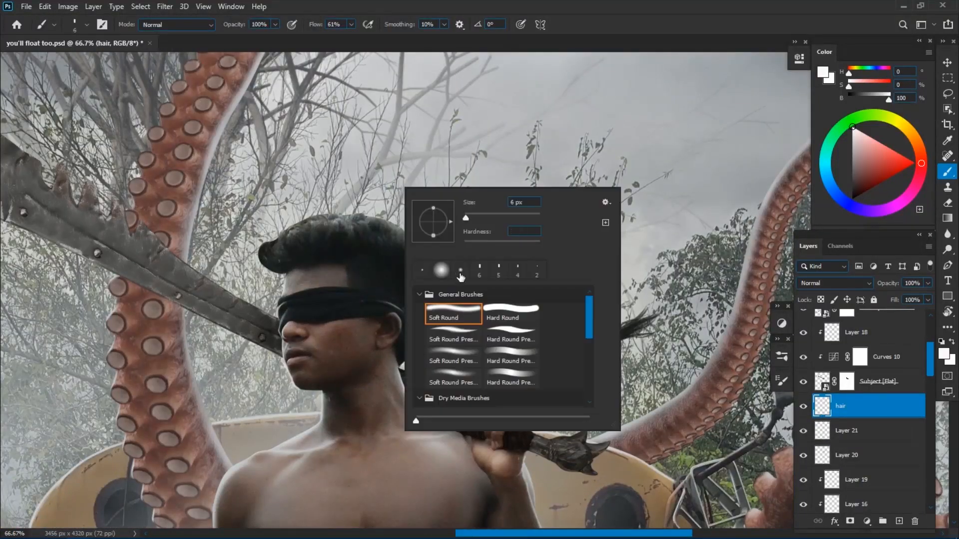
left_click(360, 247, "alt")
key("bracketright")
key("bracketright")
key("bracketright")
key("bracketright")
key("bracketright")
key("bracketright")
key("bracketright")
key("bracketright")
scroll(291, 276, "up", 1)
mouse_move(272, 255)
left_mouse_down()
mouse_move(254, 187)
mouse_move(282, 193)
left_mouse_up()
left_click_drag(481, 335, 501, 224)
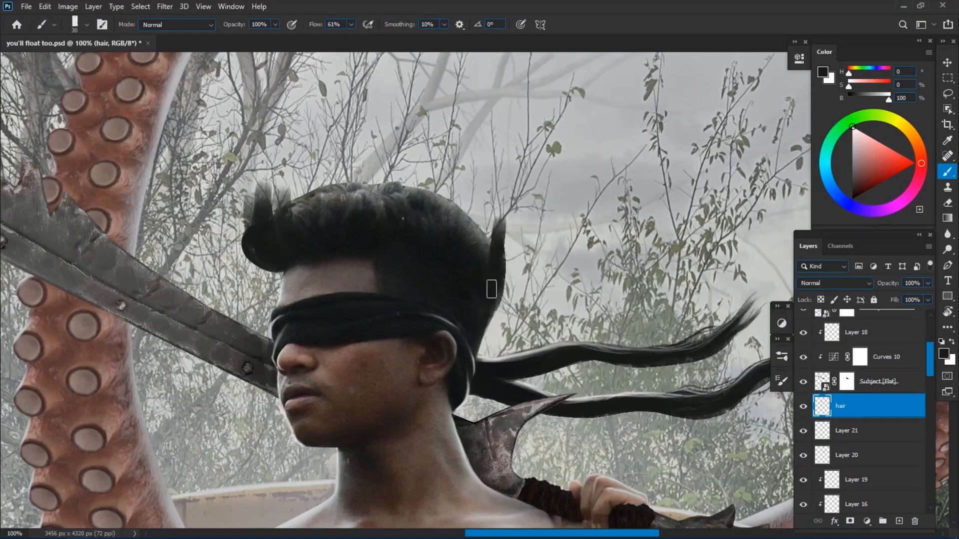
Step: Paint dark spiky strands along the whole top of the man's hair with a slightly larger brush
scroll(491, 288, "down", 1)
left_click_drag(475, 265, 454, 202)
left_click_drag(434, 242, 404, 207)
key("bracketright")
left_click_drag(421, 237, 419, 215)
left_click_drag(370, 238, 372, 212)
left_click_drag(441, 240, 439, 222)
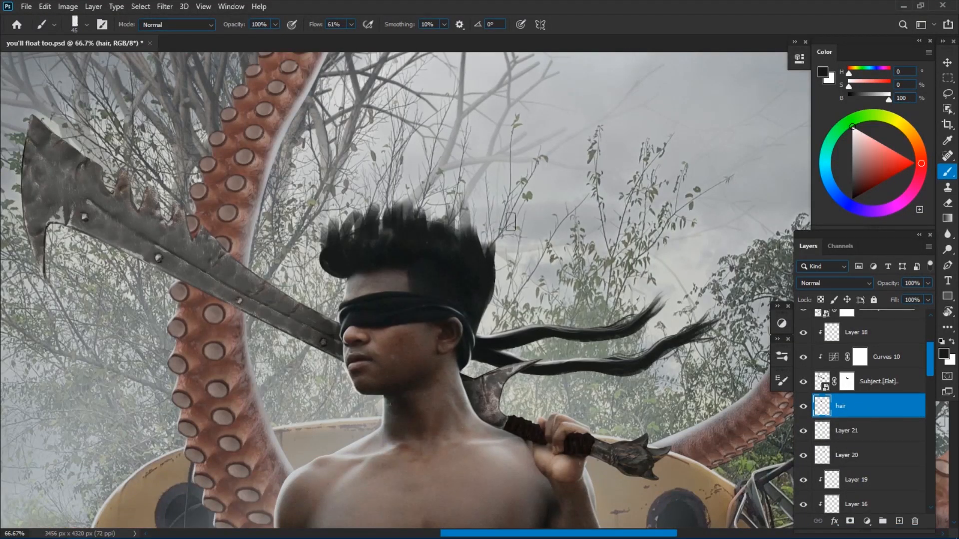
Step: Reduce the hair brush, adjust the foreground colour, and paint fine strands at the front of the hair
key("bracketleft")
key("bracketleft")
scroll(340, 222, "up", 1)
key("bracketleft")
left_click(944, 354)
left_click(684, 228)
left_click(773, 100)
key("bracketleft")
key("bracketleft")
left_click(943, 354)
left_click(773, 101)
left_click_drag(283, 233, 295, 201)
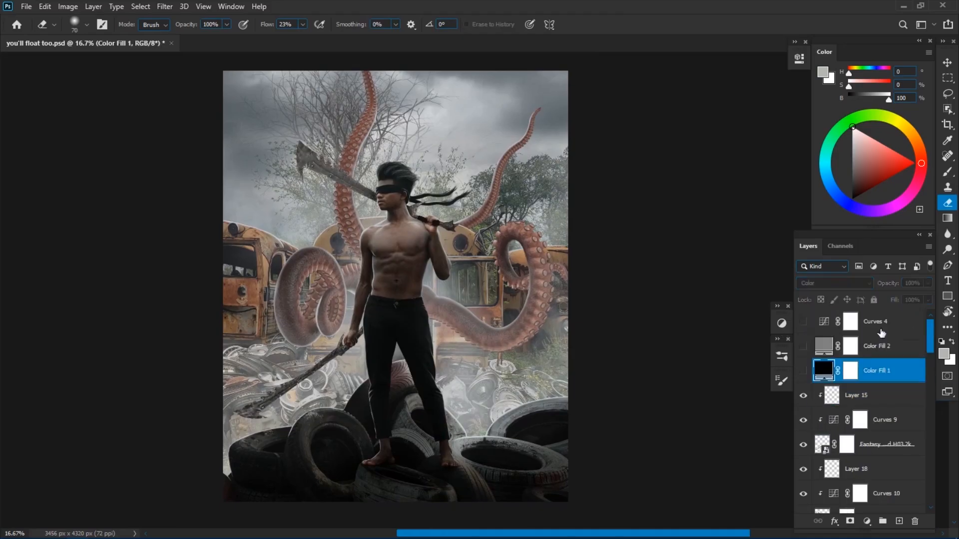
Step: Delete the hidden Curves 4, Color Fill 2 and Color Fill 1 layers, and add a new clipped layer above Layer 18
left_click(703, 92)
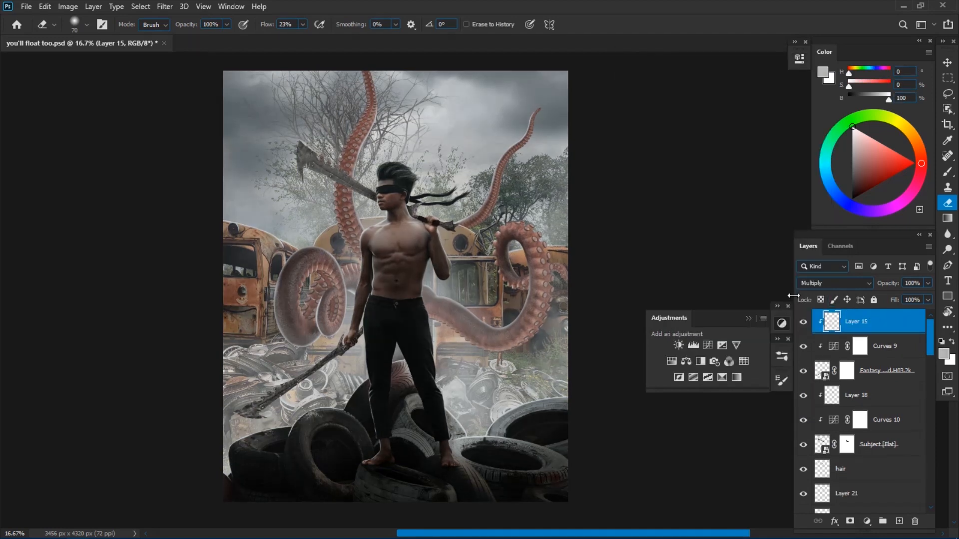
scroll(395, 264, "up", 3)
key("v")
left_click(878, 418)
left_click(878, 397)
key("ctrl+shift+n")
key("Return")
Step: Set the brush colour to white and paint a thin rim highlight along the curved blade edge behind the man's shoulder
key("b")
right_click(553, 198)
left_click_drag(553, 198, 469, 381)
key("ctrl+plus")
key("ctrl+plus")
key("ctrl+plus")
left_click(944, 354)
left_click_drag(669, 151, 670, 108)
left_click(773, 102)
left_click_drag(307, 245, 287, 322)
right_click(407, 214)
key("Return")
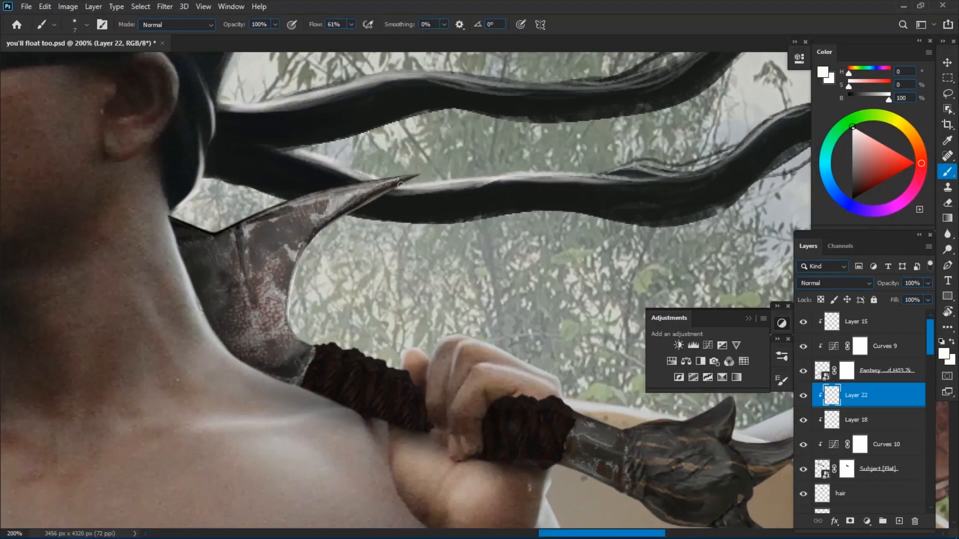
Step: Paint white rim highlights along the upper sword's handle and spiked pommel with a slightly larger brush
left_click_drag(560, 395, 325, 285)
key("bracketright")
key("bracketright")
left_click_drag(344, 304, 384, 320)
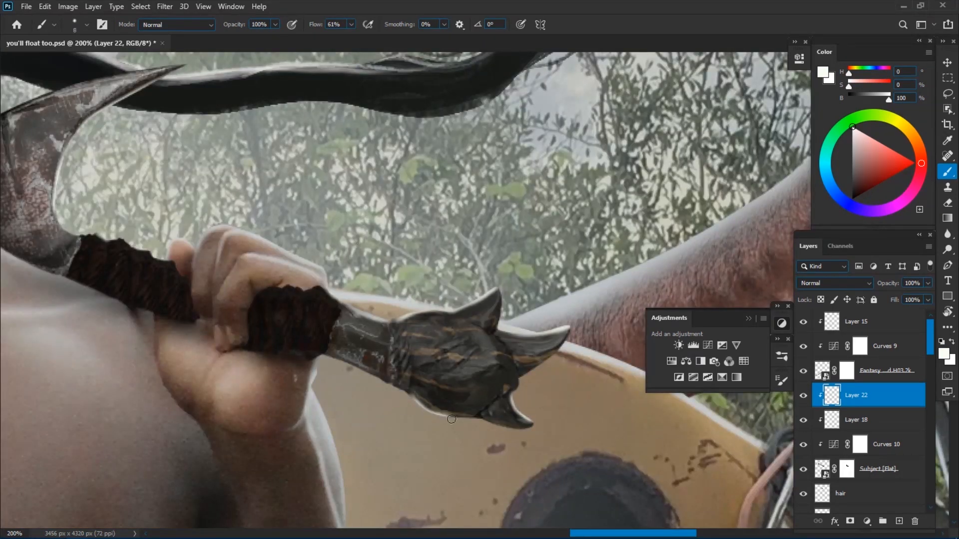
left_click_drag(431, 415, 467, 419)
Step: Paint a white rim highlight along the edge of the upper sword's blade in front of the man's face
key("e")
key("ctrl+minus")
left_click_drag(279, 210, 590, 385)
left_click_drag(350, 150, 534, 211)
key("b")
key("ctrl+plus")
left_click_drag(200, 300, 360, 260)
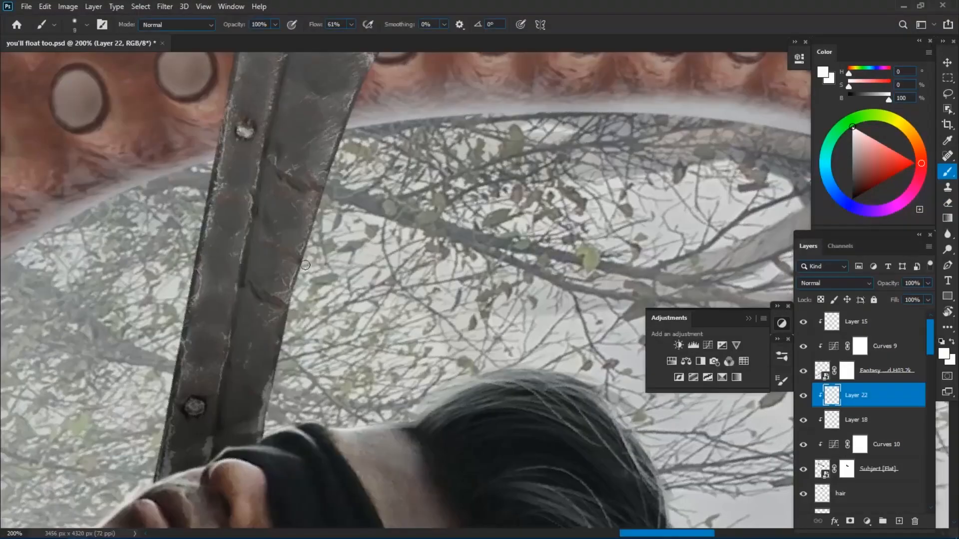
left_click_drag(292, 310, 254, 370)
Step: Raise the brush flow to 83% and paint white rim highlights along the blade's jagged teeth and wide end
scroll(278, 276, "up", 5)
scroll(282, 330, "right", 2)
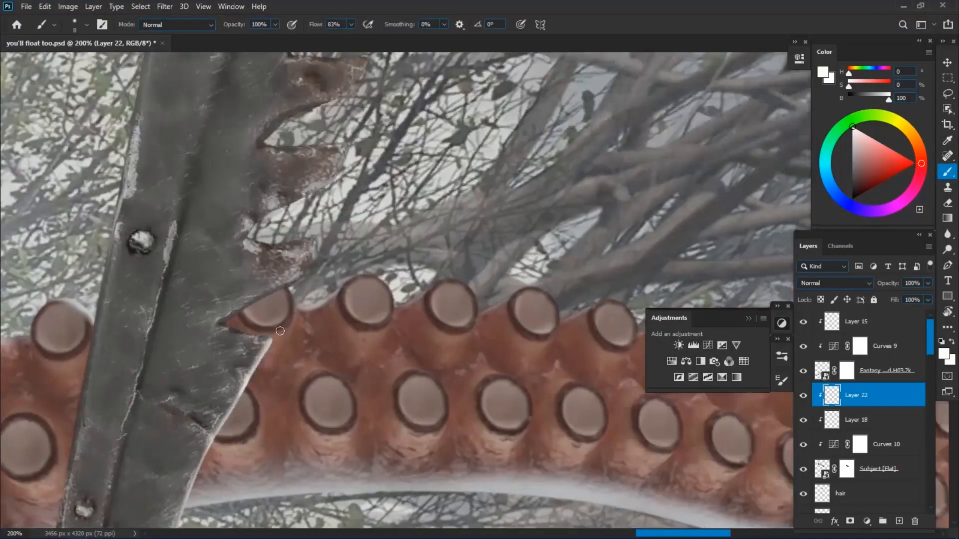
scroll(231, 322, "up", 10)
scroll(220, 315, "right", 2)
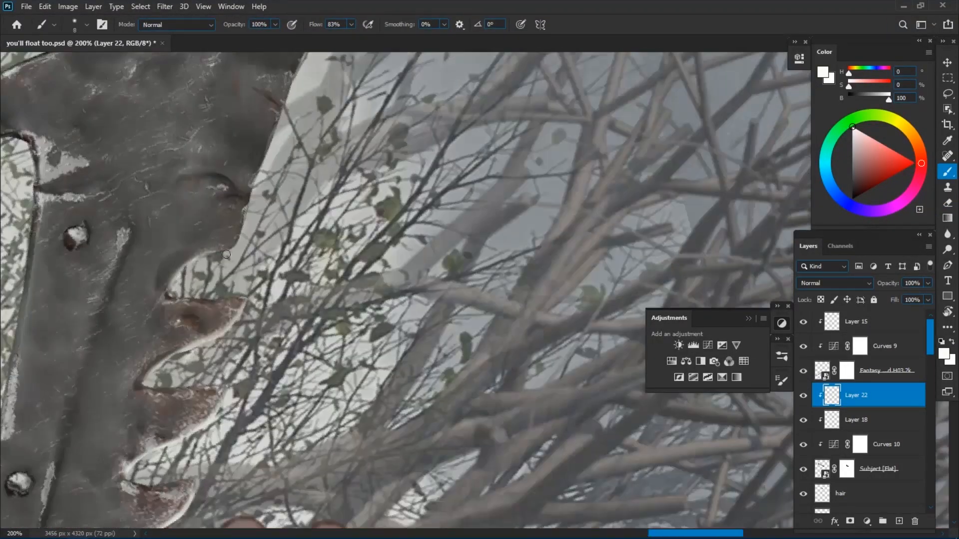
left_click_drag(292, 119, 203, 357)
Step: Add a new layer above Layer 15 and clip it to the lower sword's layer
key("ctrl+minus")
key("ctrl+minus")
key("ctrl+minus")
scroll(337, 296, "down", 4)
scroll(337, 296, "left", 8)
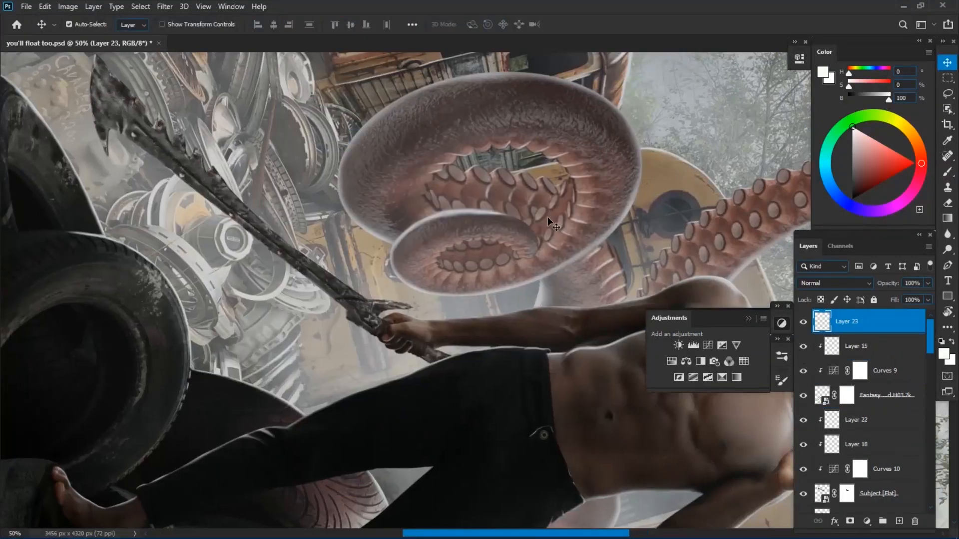
key("ctrl+alt+g")
Step: Paint white rim highlights along the blade, guard and handle of the lower sword on Layer 23
key("ctrl+plus")
key("ctrl+plus")
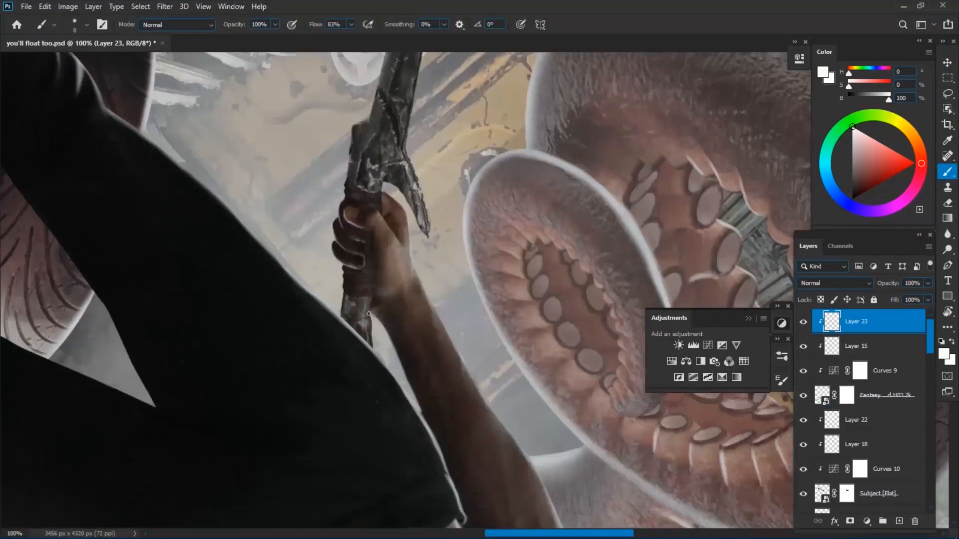
left_click_drag(334, 281, 357, 352)
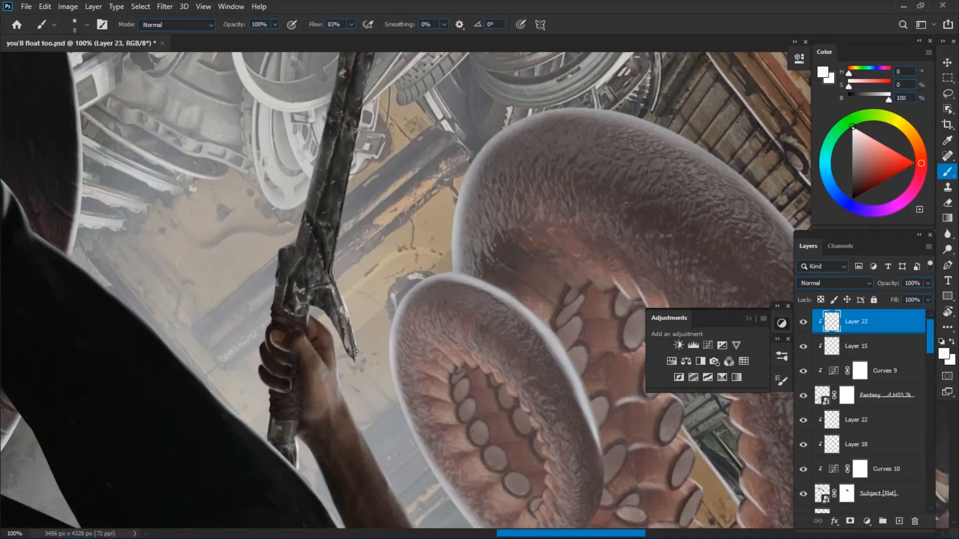
left_click_drag(357, 140, 275, 412)
left_click_drag(344, 165, 263, 426)
left_click_drag(327, 104, 252, 260)
key("e")
key("ctrl+minus")
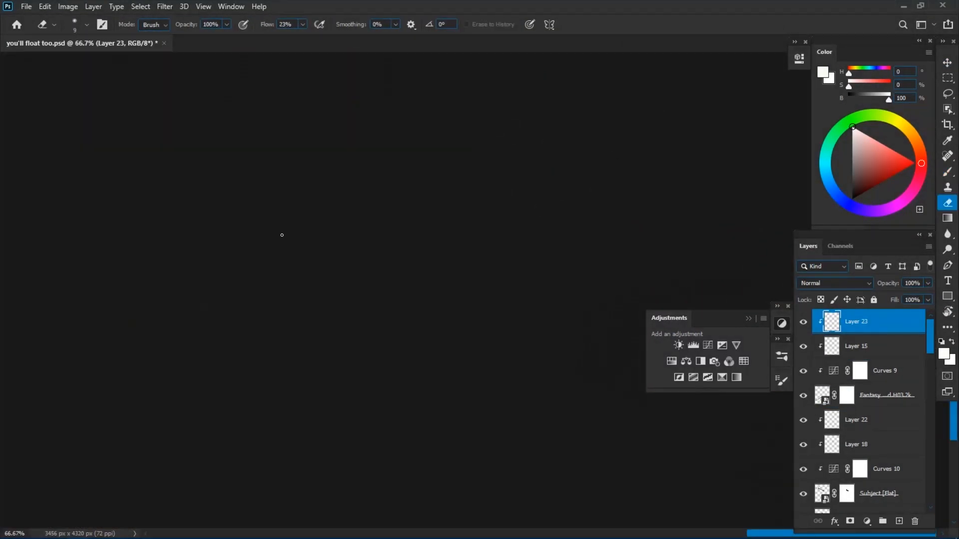
key("ctrl+0")
left_click(886, 395)
key("b")
key("ctrl+plus")
key("ctrl+plus")
key("ctrl+plus")
key("ctrl+plus")
key("ctrl+plus")
key("ctrl+plus")
Step: Add stacked Color Lookup adjustments above Layer 23, using the !Amina_clean_colors.cube and !Amina_main_color.cube LUTs
left_click(856, 321)
key("ctrl+0")
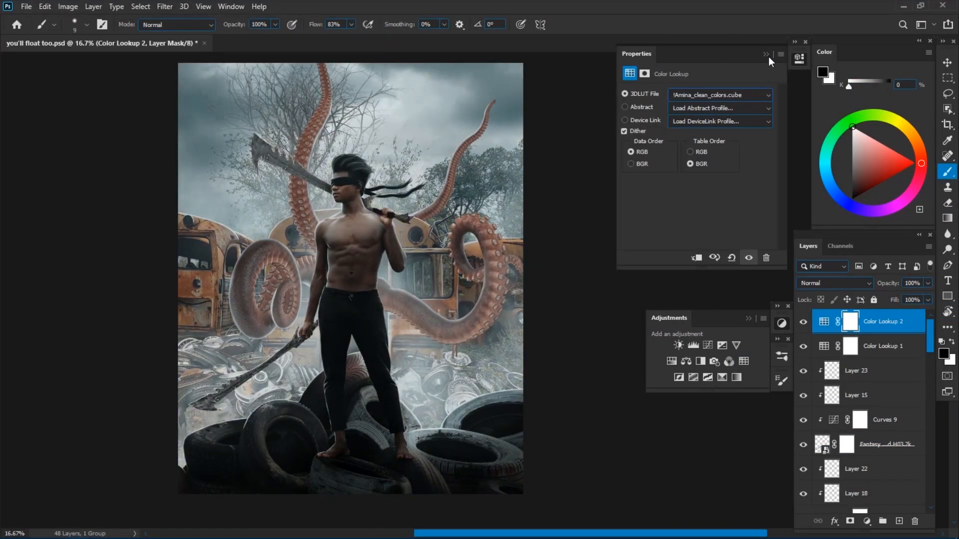
left_click(719, 95)
left_click(678, 99)
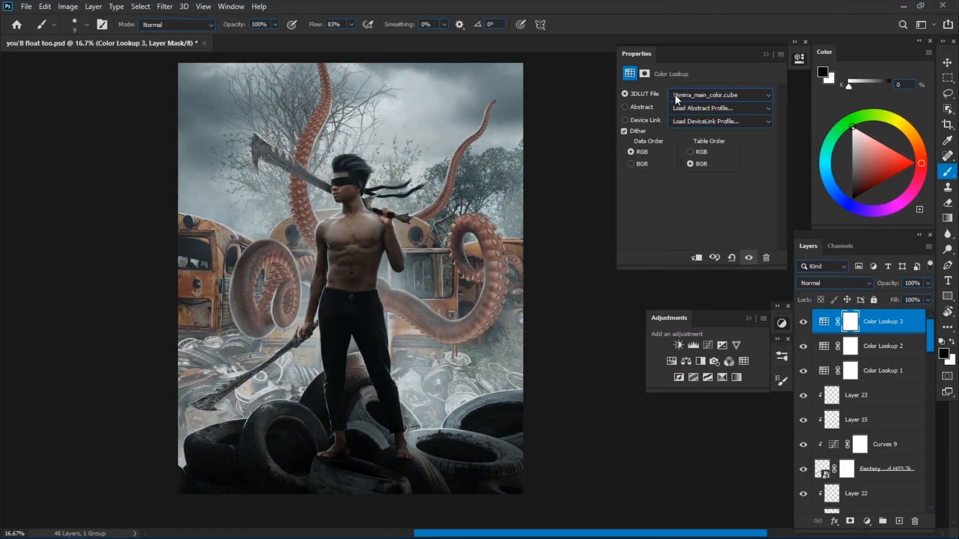
left_click(763, 62)
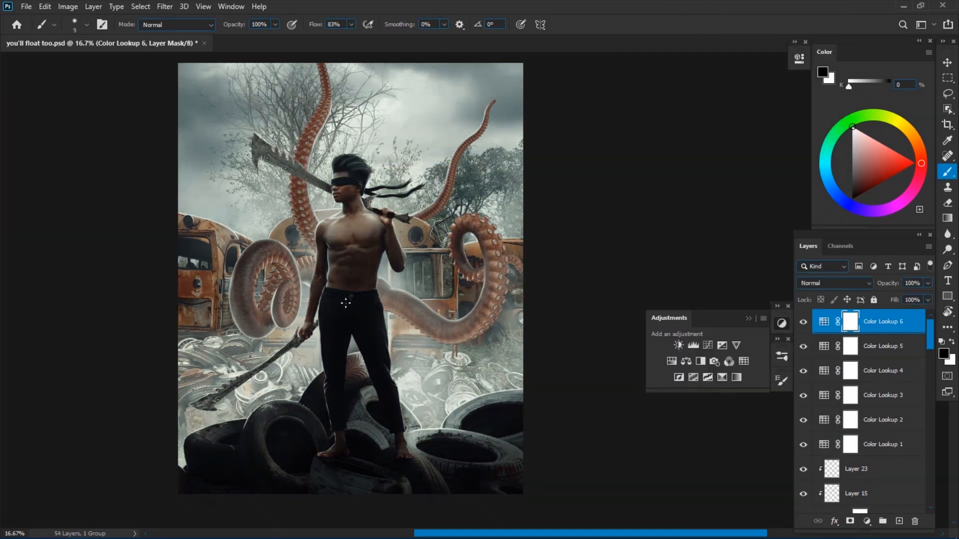
left_click(720, 95)
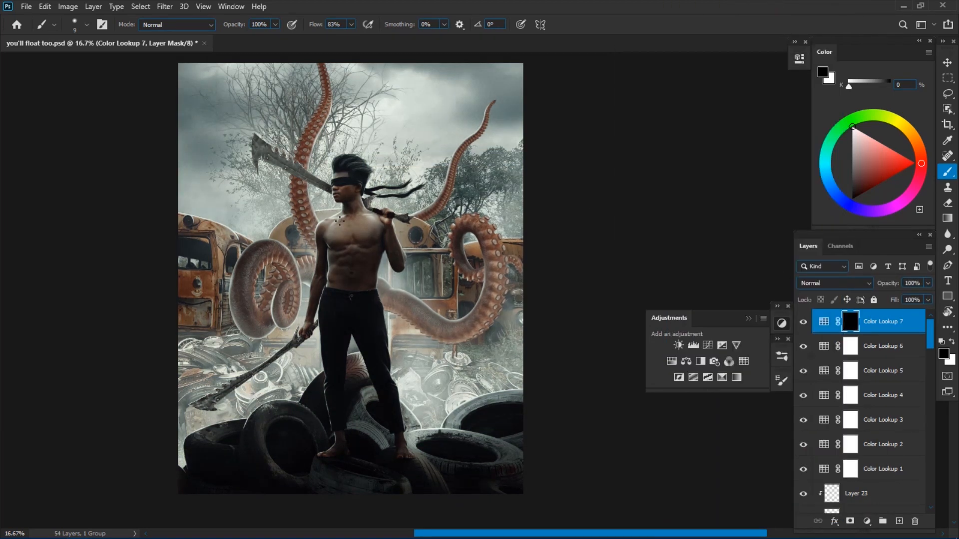
double_click(824, 327)
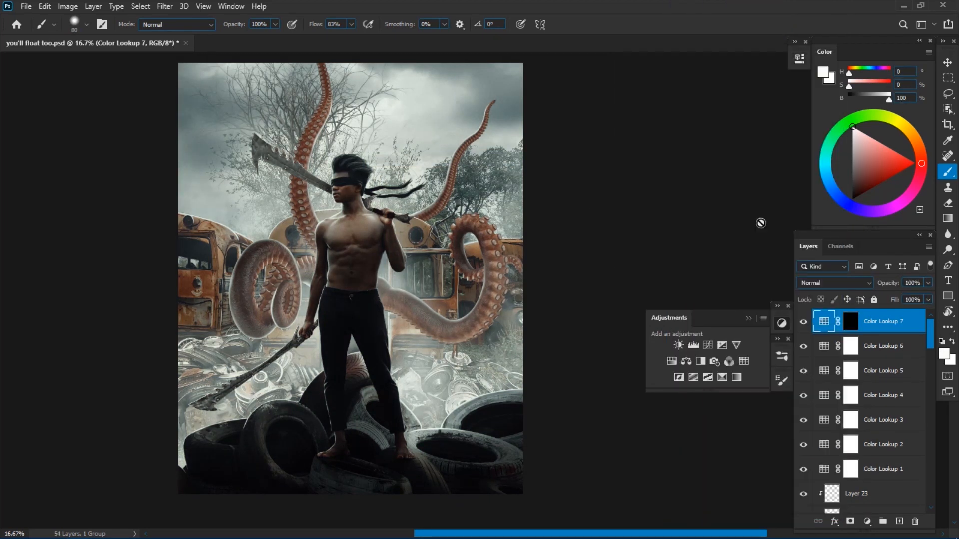
key("Delete")
Step: Invert Color Lookup 6's mask and paint it in over the man, and add another Color Lookup layer with an inverted mask
key("ctrl+i")
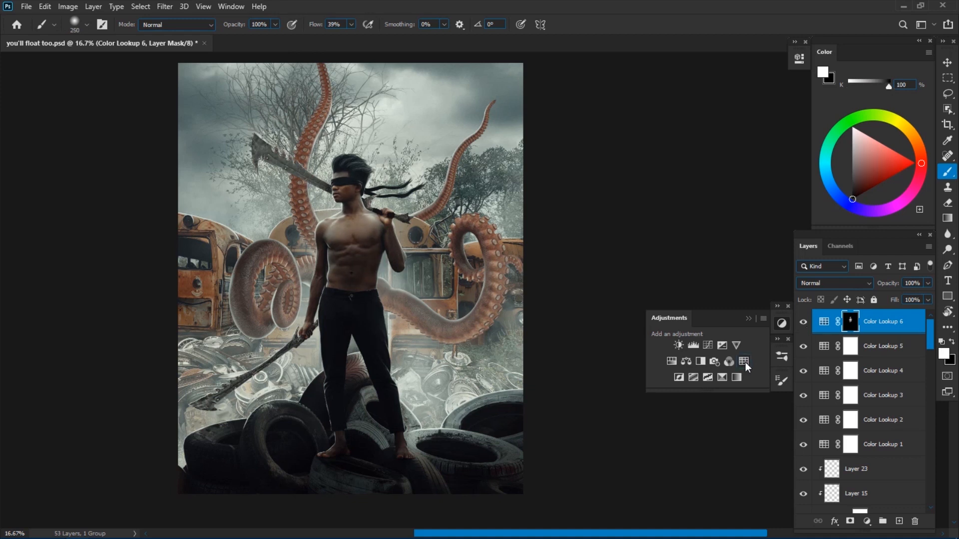
left_click(745, 363)
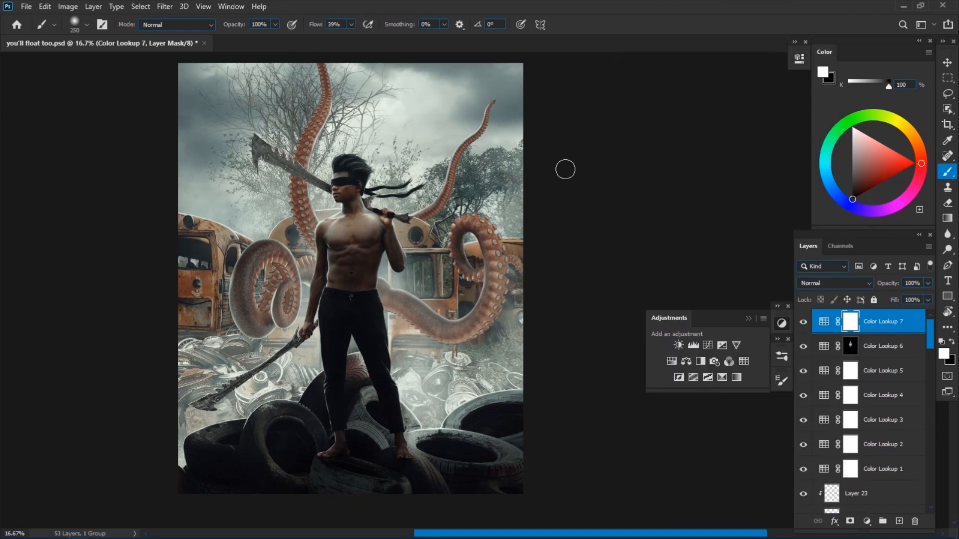
key("ctrl+i")
key("bracketright")
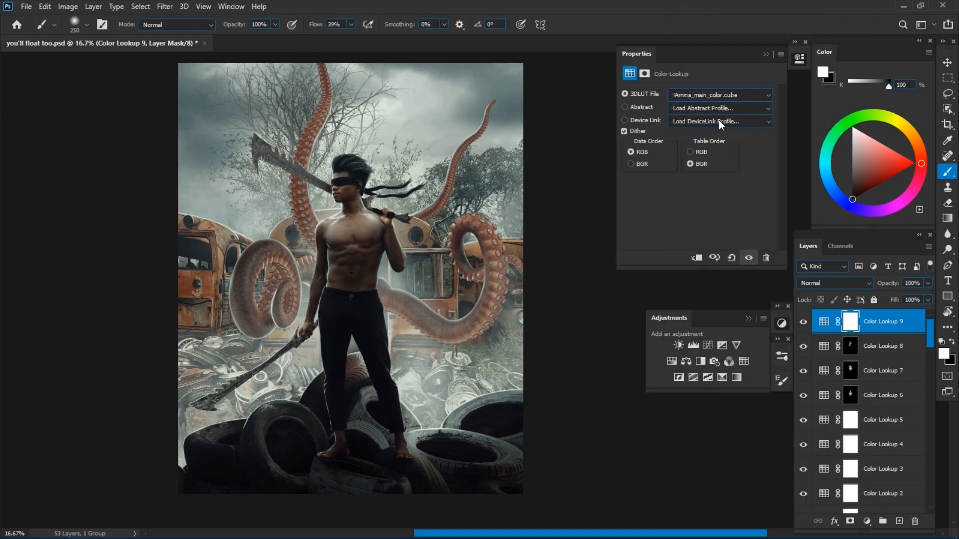
Step: Add further Color Lookup adjustments and darken the image's outer areas through the topmost one's inverted mask with a large soft brush
left_click(724, 94)
left_click(750, 95)
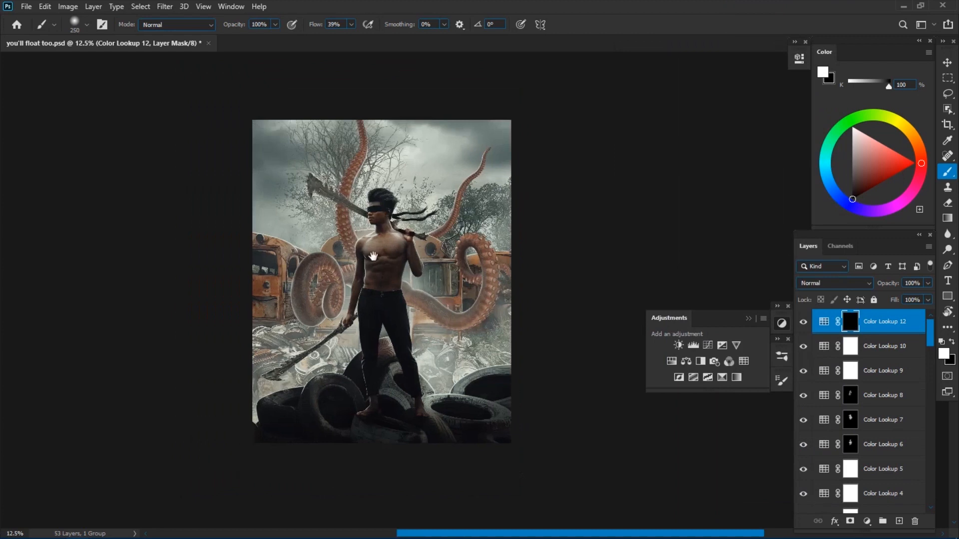
left_click_drag(384, 80, 323, 78)
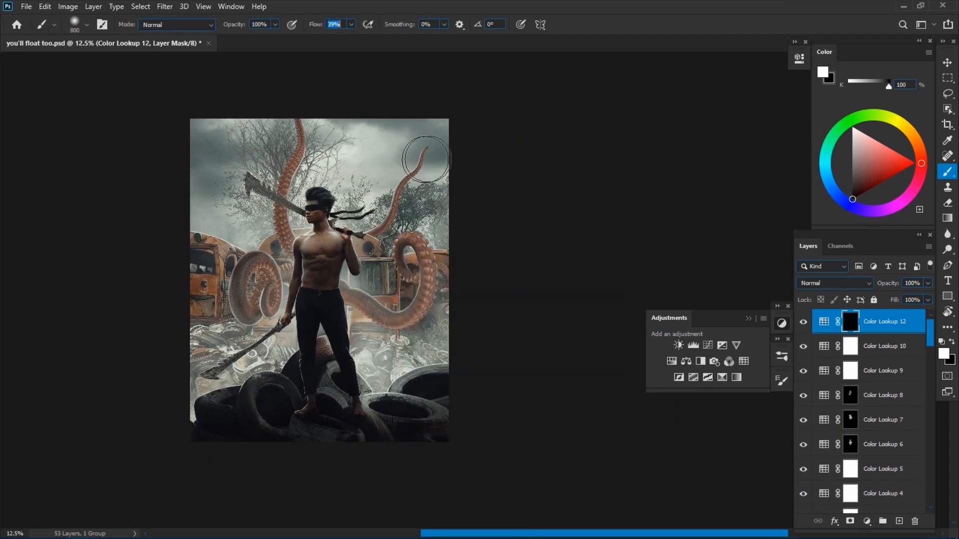
key("bracketright")
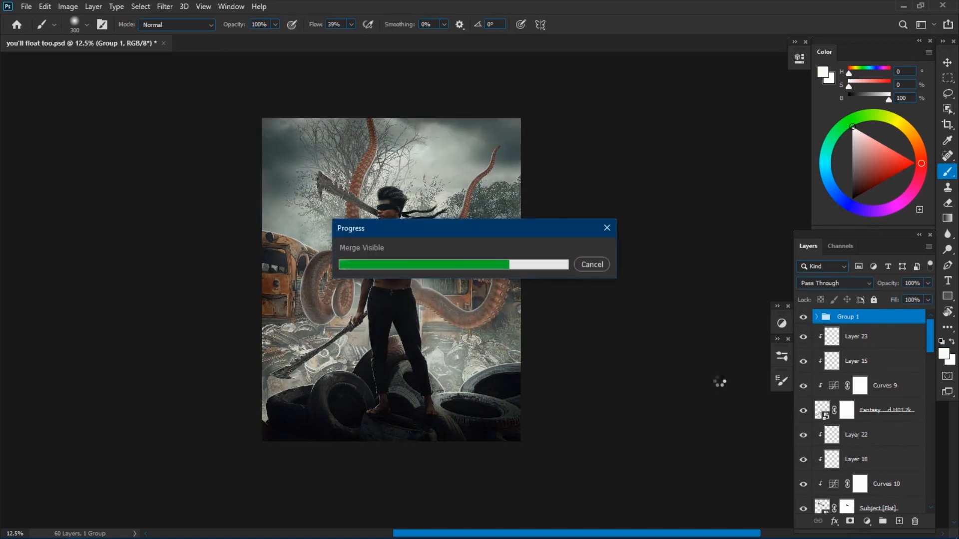
Step: Open the Camera Raw filter on the merged Layer 24 and adjust its basic tone sliders
left_click(165, 7)
left_click(202, 80)
left_click_drag(775, 287, 777, 288)
left_click_drag(776, 306, 736, 324)
left_click_drag(776, 343, 767, 343)
left_click_drag(776, 361, 790, 361)
left_click_drag(776, 381, 773, 381)
scroll(776, 406, "down", 1)
left_click_drag(882, 464, 779, 471)
Step: Lift the black point of the RGB point curve to output 6 at input 0
left_click(717, 131)
left_click(762, 163)
left_click(741, 335)
left_click_drag(703, 371, 704, 368)
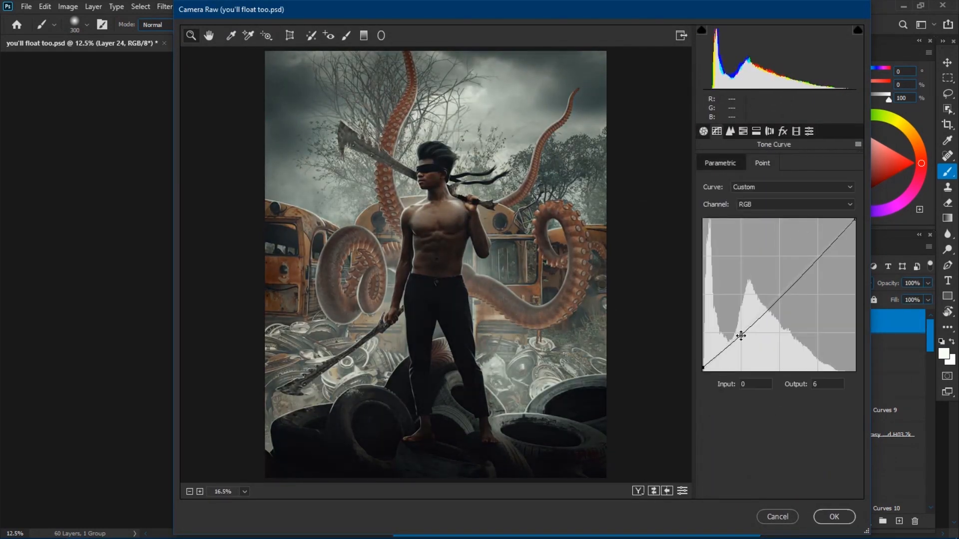
Step: Adjust the detail and camera calibration sliders in Camera Raw and apply the filter
left_click(731, 131)
left_click_drag(707, 238, 762, 227)
left_click(743, 131)
left_click(752, 163)
left_click(783, 132)
left_click(796, 132)
left_click_drag(779, 376, 835, 376)
key("Return")
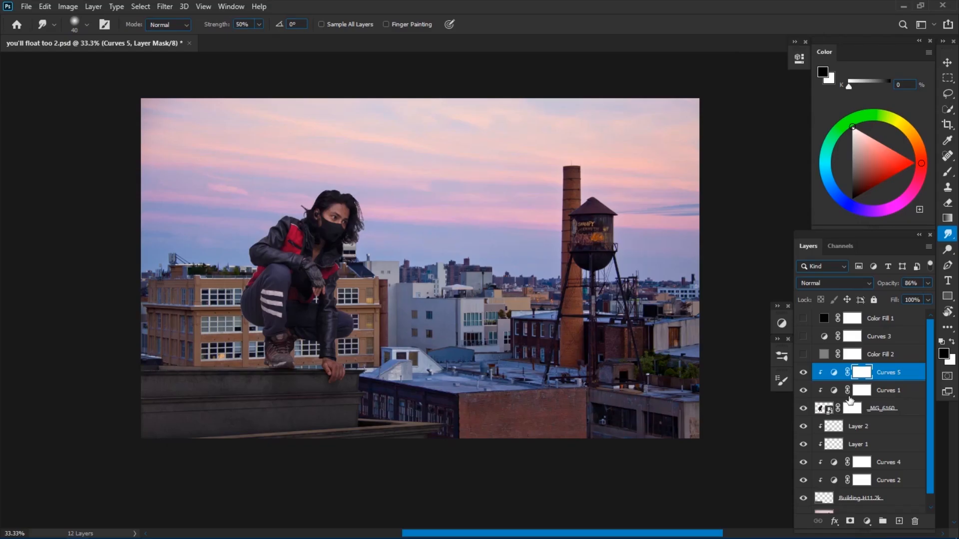
Step: In you'll float too 2.psd, paint black on the Curves 1 mask around the crouching man's shoe with a soft round brush
right_click(422, 235)
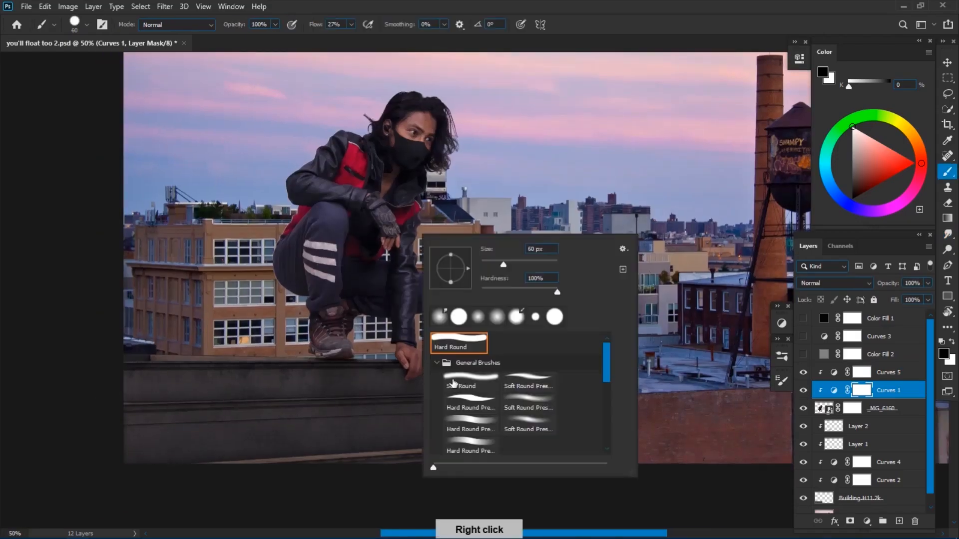
key("Escape")
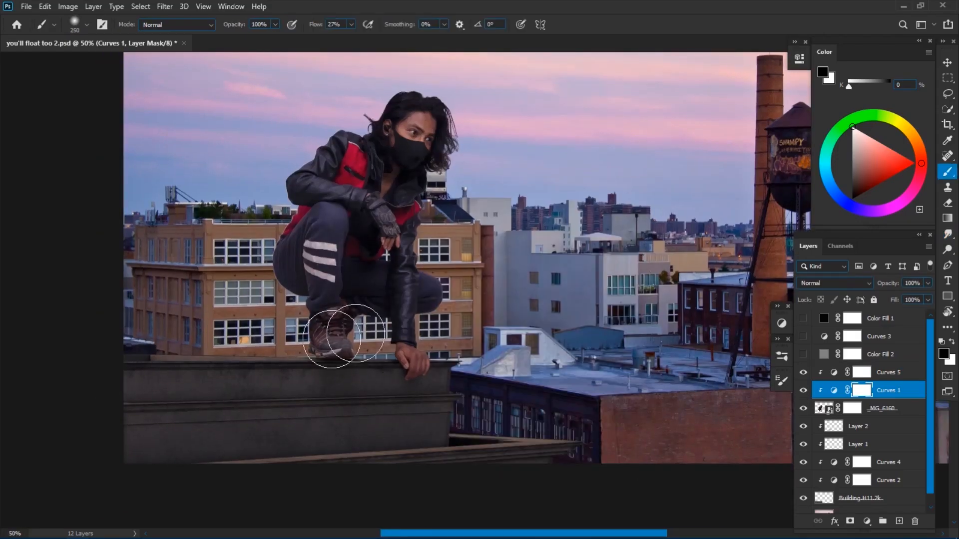
key("bracketleft")
key("bracketleft")
key("bracketleft")
scroll(311, 268, "down", 2)
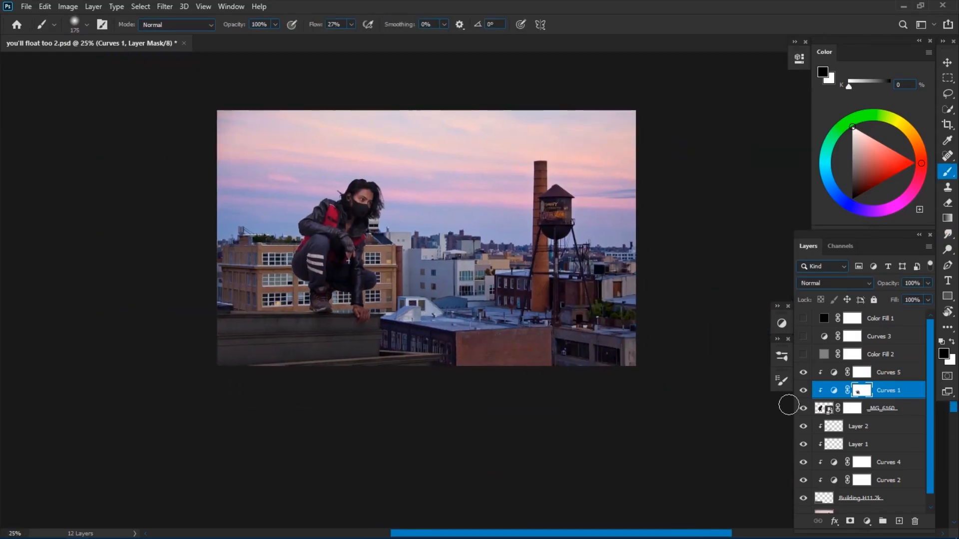
Step: Duplicate the city background layer and apply a Lens Blur to the copy
left_click(834, 431)
left_click_drag(888, 286, 903, 287)
left_click_drag(928, 417, 928, 430)
right_click(878, 505)
left_click(740, 242)
left_click(165, 7)
mouse_move(260, 144)
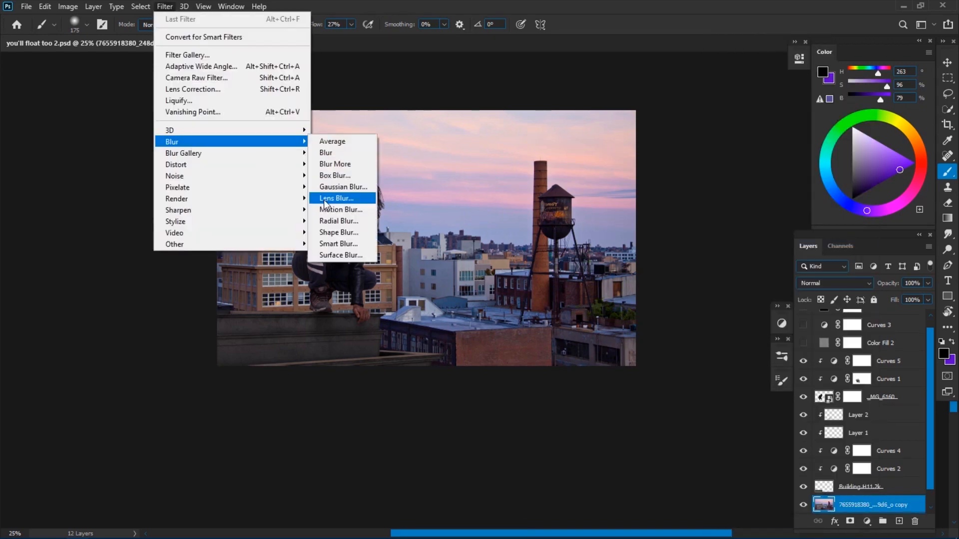
left_click(336, 198)
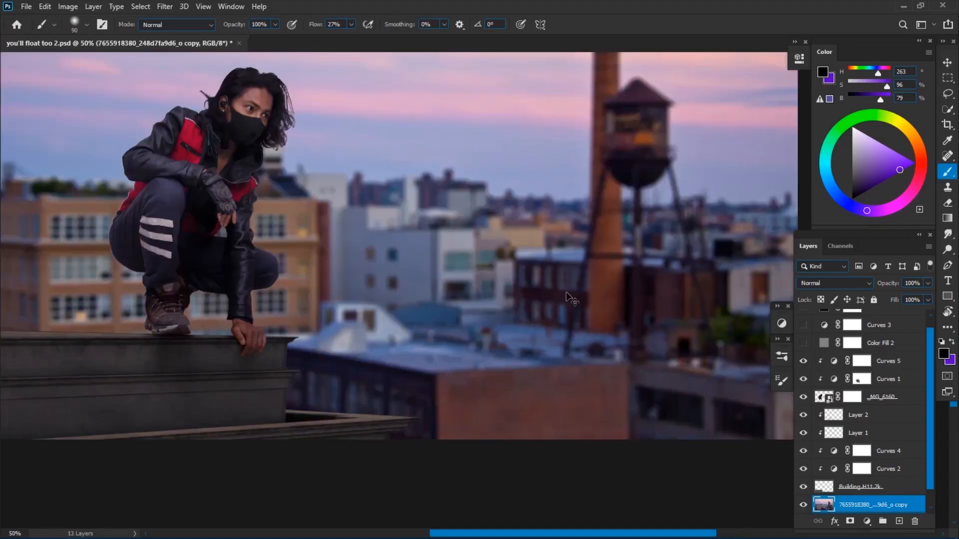
Step: Apply a Lens Blur with radius 20 to the duplicated city background
left_click(165, 7)
left_click(336, 198)
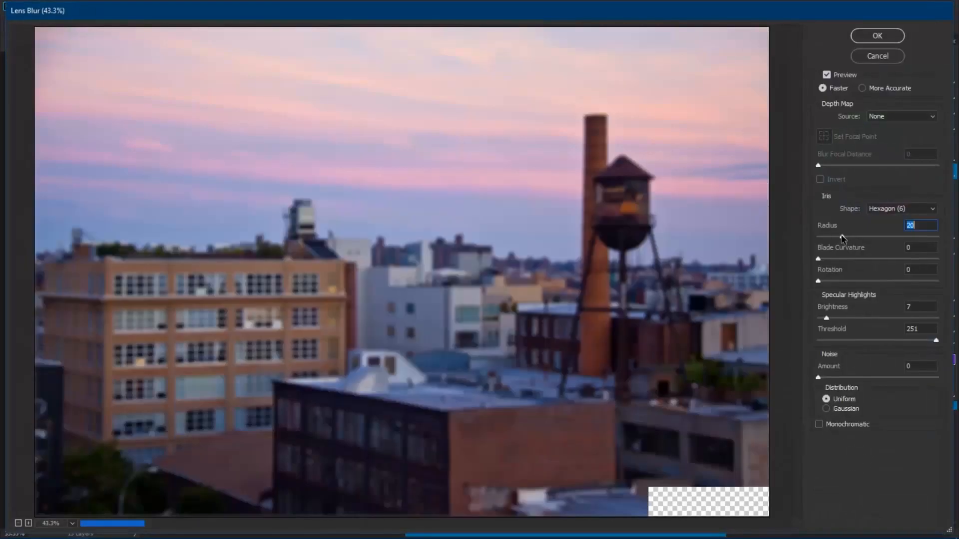
left_click(878, 36)
Step: Select the Building.H11.2k ledge layer, add a layer mask, and mask out the beige strip along its upper edge
scroll(409, 273, "up", 3)
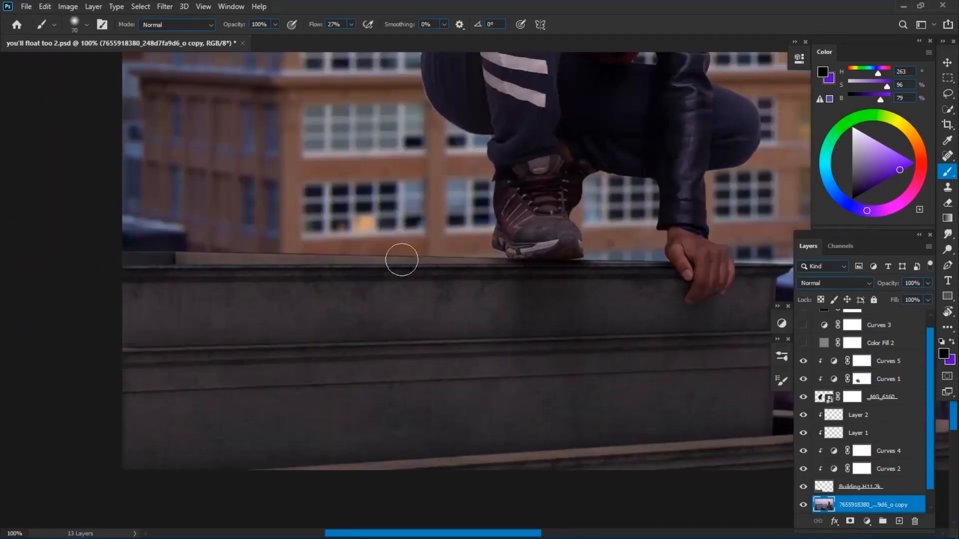
key("v")
left_click(426, 290)
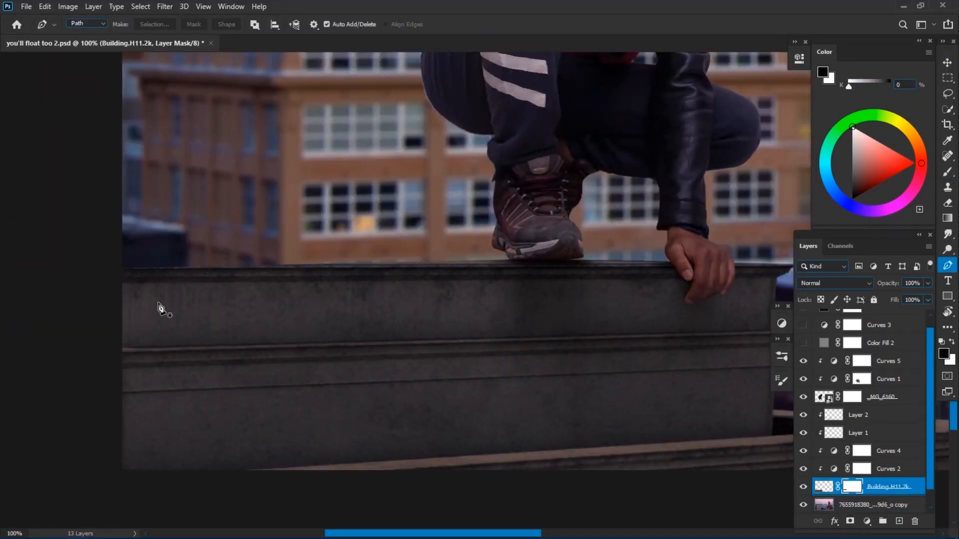
Step: Check the Curves 2 adjustment clipped to the ledge layer
scroll(249, 386, "down", 3)
key("v")
double_click(833, 469)
left_click(799, 58)
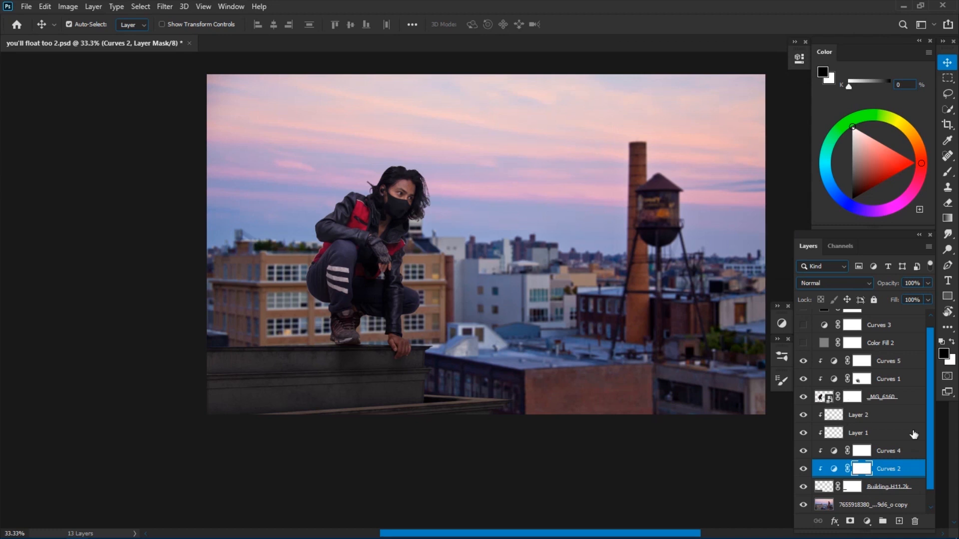
Step: Add a new layer above the blurred city copy and prepare a much larger soft round brush with white as foreground colour
left_click_drag(931, 433, 930, 448)
left_click(872, 487)
left_click(899, 522)
key("b")
scroll(475, 291, "down", 1)
key("]")
key("]")
key("]")
key("]")
key("]")
key("]")
key("]")
key("]")
key("]")
key("]")
key("d")
key("x")
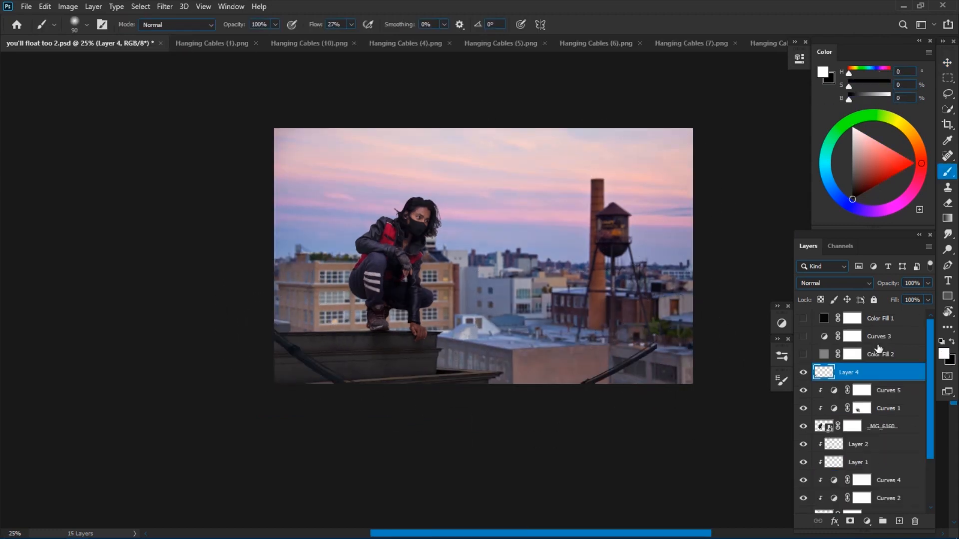
Step: Scale down and rotate the hanging cables on Layer 4 and place them on the ledge in front of the crouching man
key("ctrl+minus")
key("ctrl+t")
mouse_move(563, 510)
left_mouse_down()
mouse_move(522, 364)
mouse_move(480, 324)
mouse_move(514, 338)
mouse_move(497, 299)
left_mouse_up()
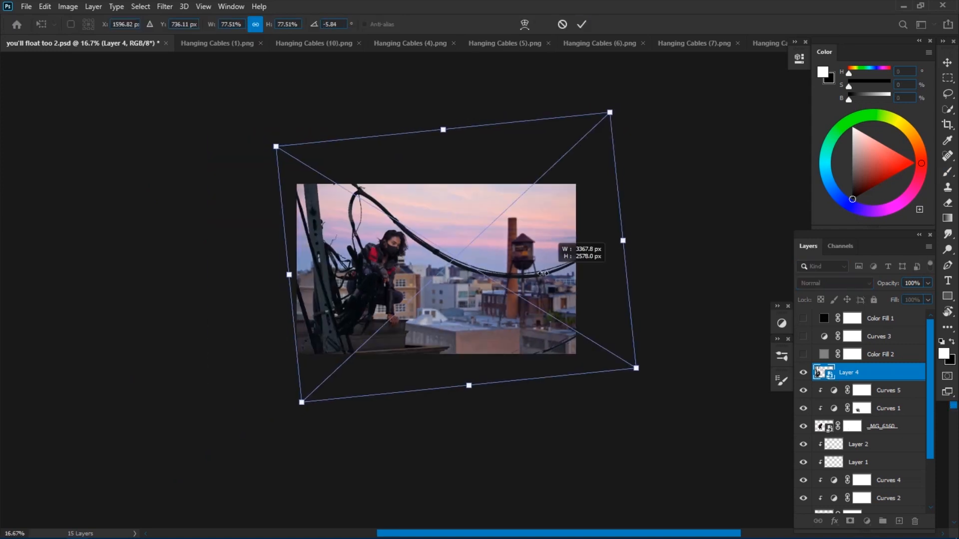
left_click_drag(555, 273, 367, 325)
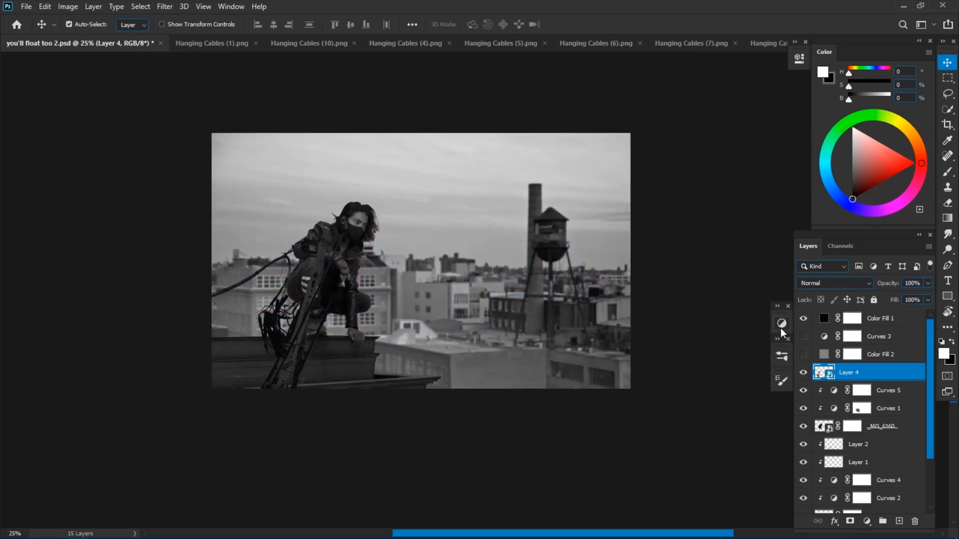
Step: Add clipped Curves adjustments to the Layer 4 cables and work on the Green and Red channels of Curves 7
left_click(781, 324)
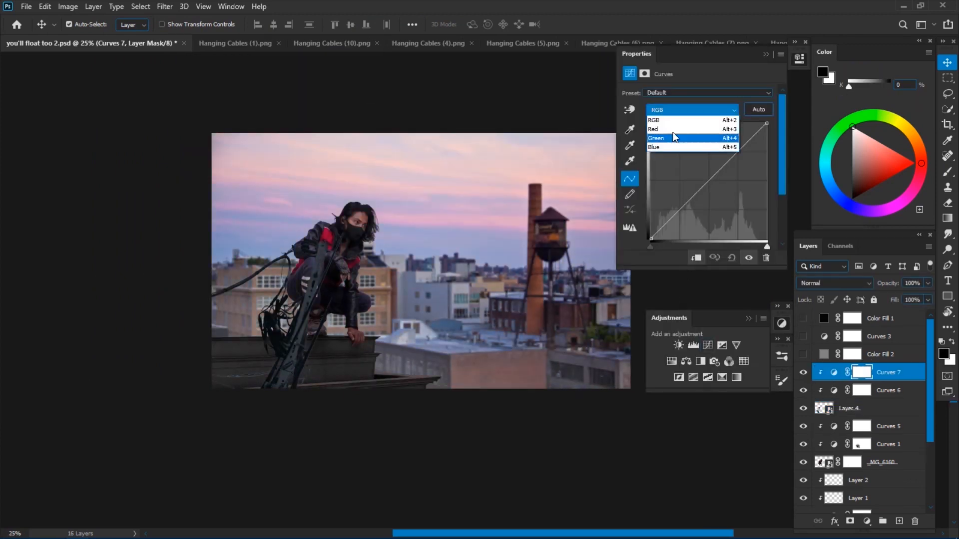
left_click(656, 138)
left_click(692, 110)
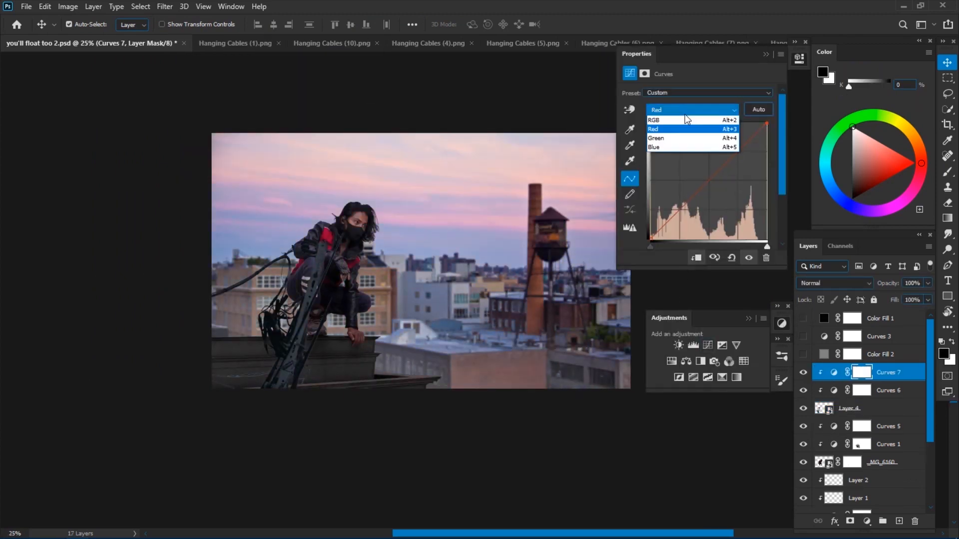
left_click(766, 55)
Step: Turn the Layer 4 cable pole upright beside the man and slightly lower the Green highlights in its Curves 7 adjustment
left_click(296, 333)
key("ctrl+t")
left_click(833, 373)
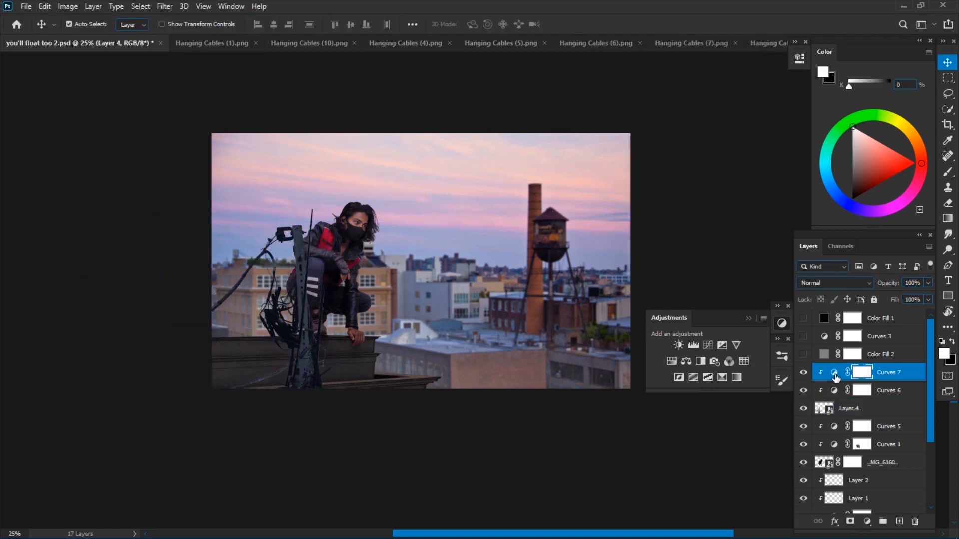
left_click(690, 139)
left_click_drag(767, 123, 768, 126)
left_click(767, 54)
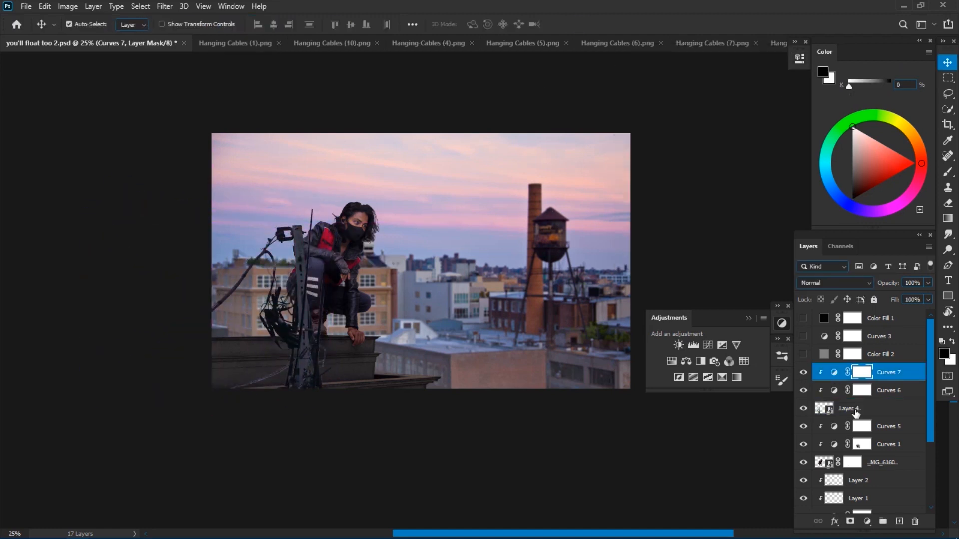
left_click(854, 410)
left_click(165, 6)
left_click(325, 172)
left_click_drag(727, 264, 700, 264)
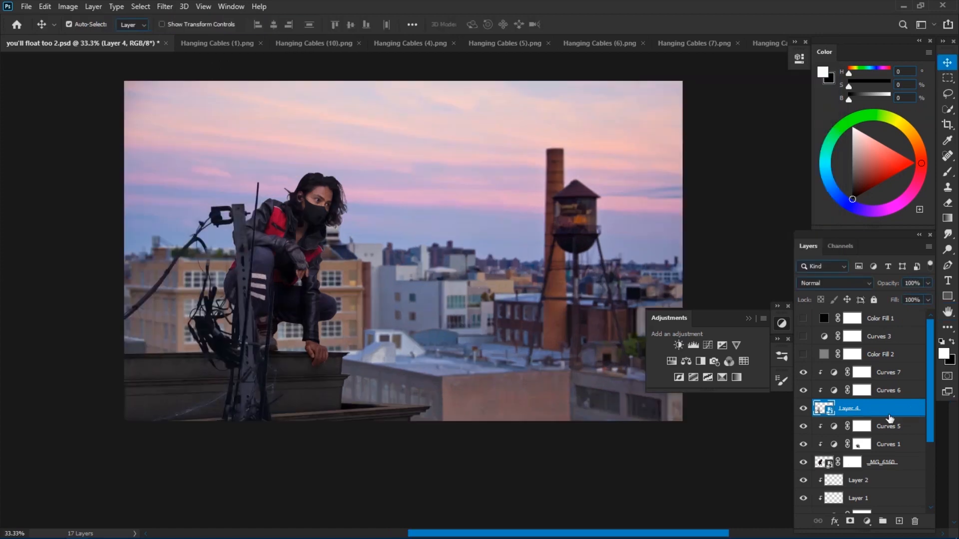
Step: Apply a Lens Blur to the cable pole on Layer 4
left_click(165, 7)
mouse_move(214, 133)
left_click(353, 201)
key("Return")
left_click_drag(310, 370, 392, 300)
scroll(392, 299, "up", 2)
scroll(392, 299, "down", 2)
left_click_drag(401, 196, 391, 305)
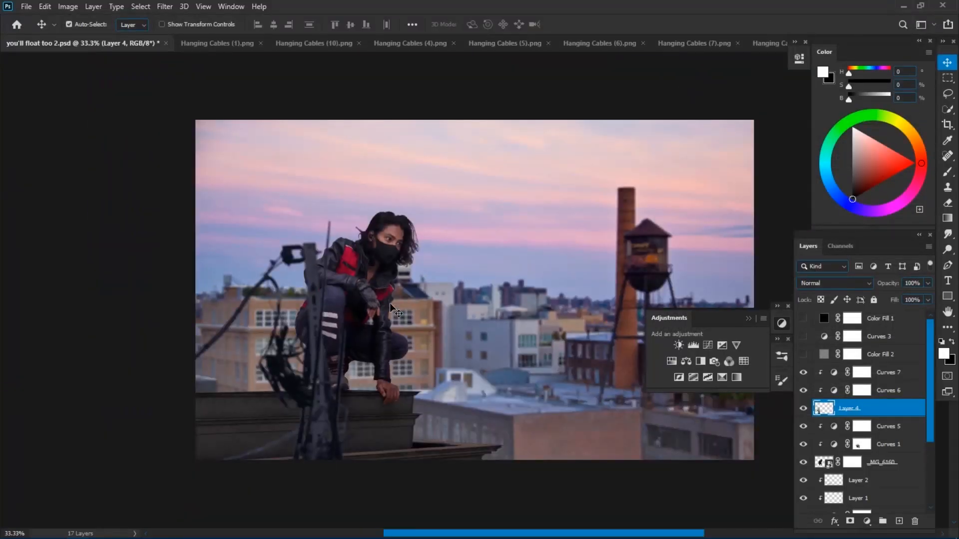
Step: Bring the Hanging Cables (1).png cables into the composite as a layer above Curves 7 and convert it to a smart object
scroll(176, 322, "down", 1)
left_click(217, 43)
left_click_drag(846, 321, 467, 200)
left_click_drag(855, 408, 870, 364)
key("t")
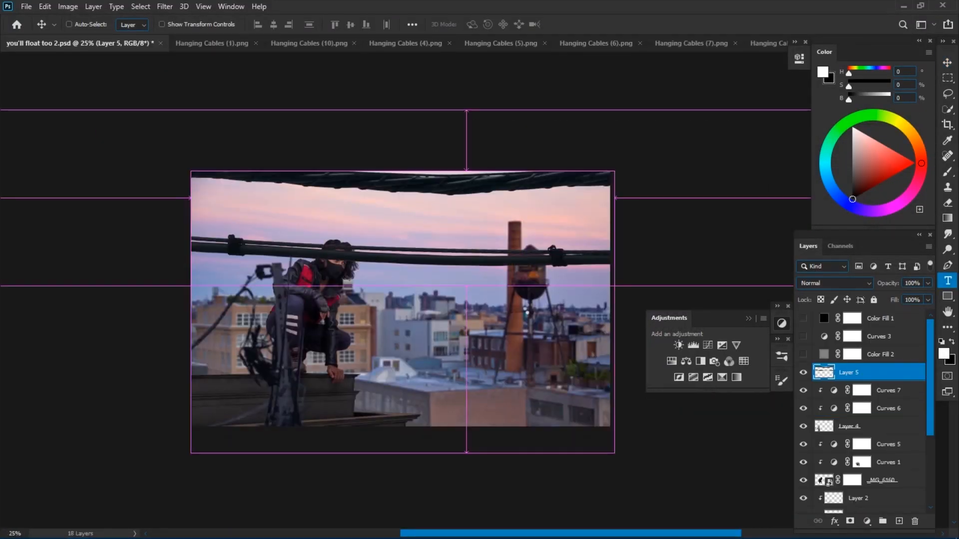
key("ctrl+minus")
right_click(885, 372)
left_click(775, 201)
Step: Scale the Layer 5 cables to about 25% and rotate them about -36° so they run diagonally above the man
key("ctrl+t")
key("ctrl+minus")
left_click_drag(180, 297, 338, 274)
left_click_drag(550, 239, 444, 253)
key("ctrl+plus")
left_click_drag(719, 236, 455, 234)
left_click_drag(466, 293, 480, 217)
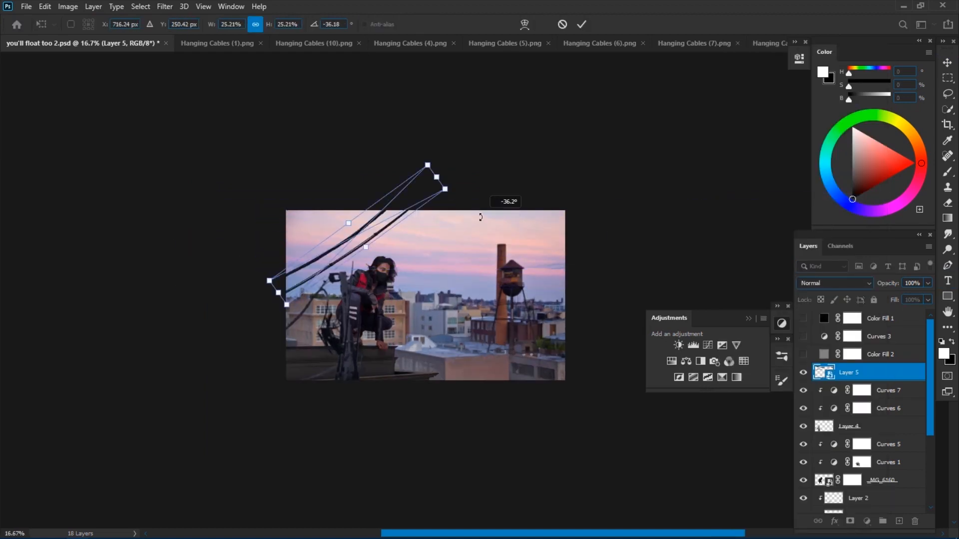
left_click(582, 26)
Step: Rasterize the Layer 5 cables
key("ctrl+plus")
right_click(855, 373)
left_click(735, 243)
Step: Add a Curves adjustment clipped to Layer 5 and raise its midtones, using the Color Fill 1 layer as a brightness check
left_click(803, 318)
left_click(707, 345)
left_click(696, 257)
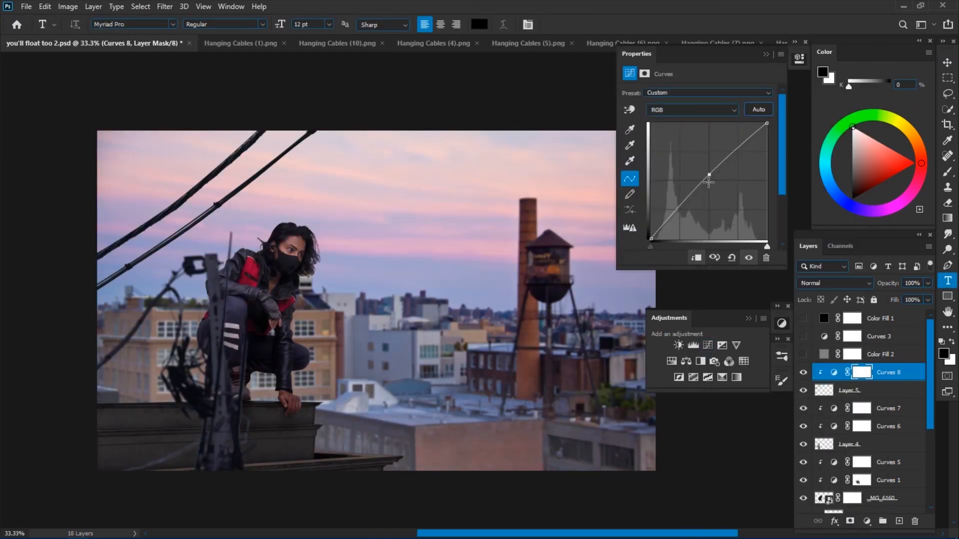
left_click(804, 319)
left_click(804, 319)
double_click(834, 372)
left_click_drag(699, 189, 698, 169)
left_click(767, 54)
Step: Apply a Lens Blur to the diagonal cables on Layer 5
left_click(850, 390)
left_click(165, 7)
mouse_move(200, 138)
left_click(324, 199)
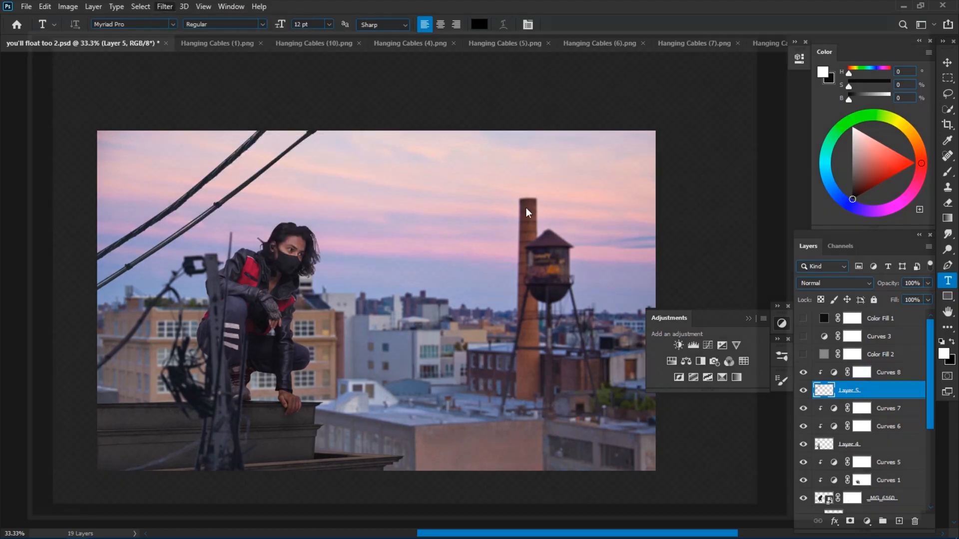
key("Return")
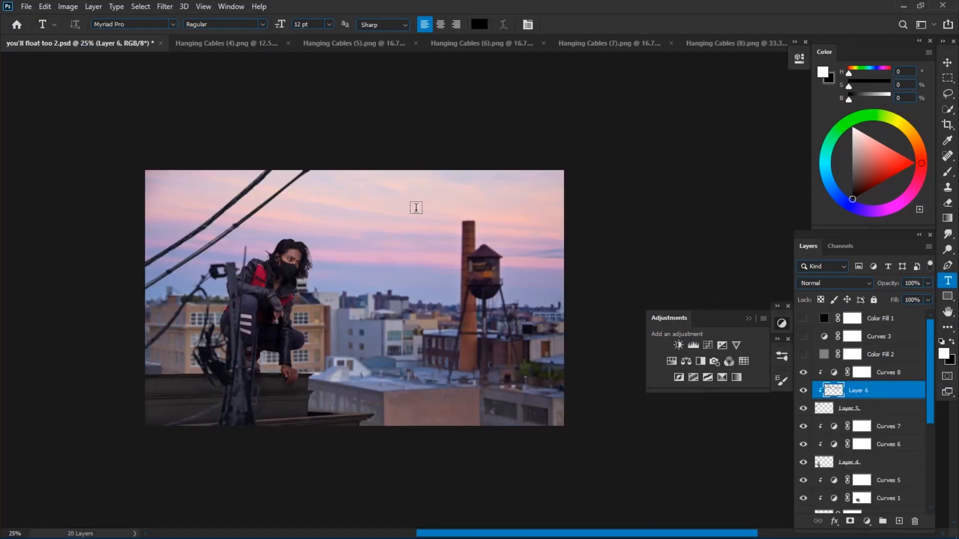
Step: Place two more cable sets, Layer 6 across the top of the sky and Layer 7 hanging beside the water tower
key("ctrl+v")
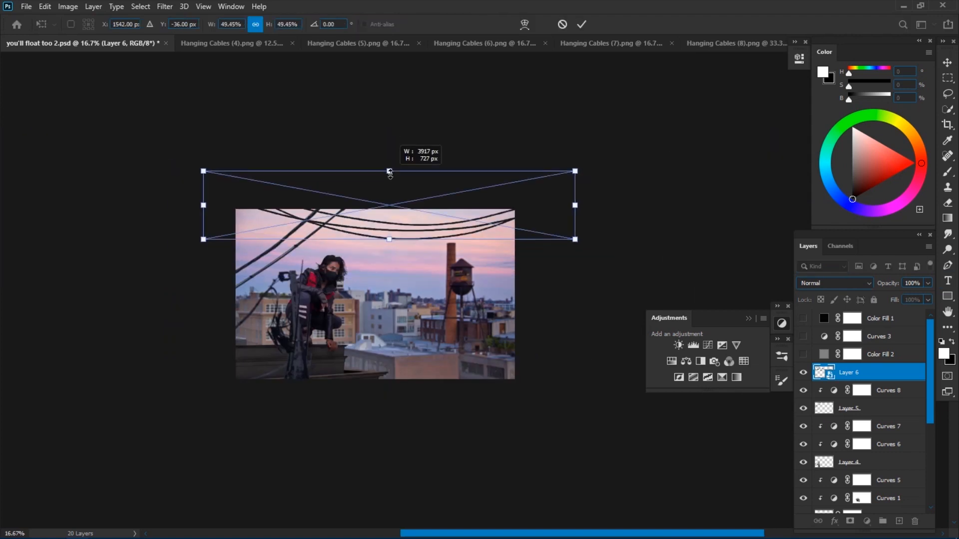
left_click_drag(423, 219, 488, 218)
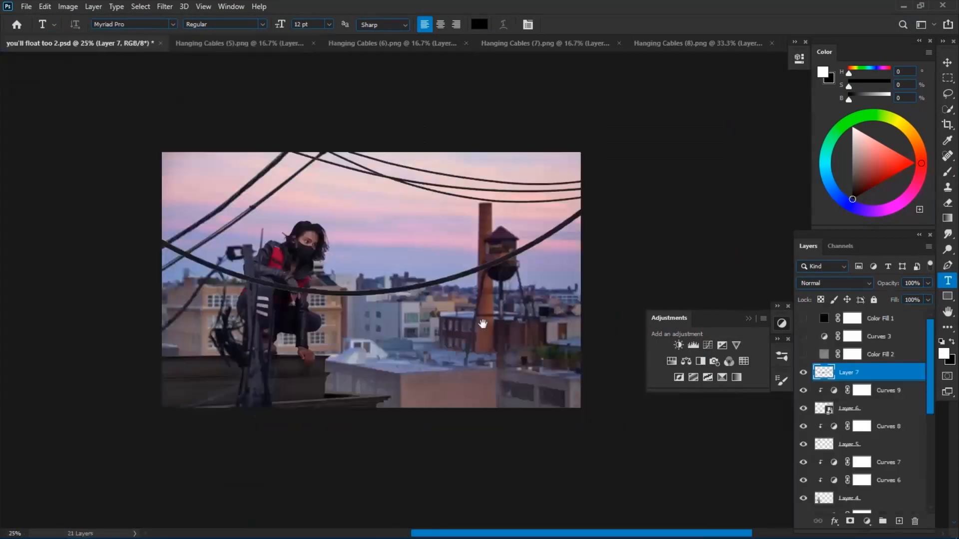
key("ctrl+t")
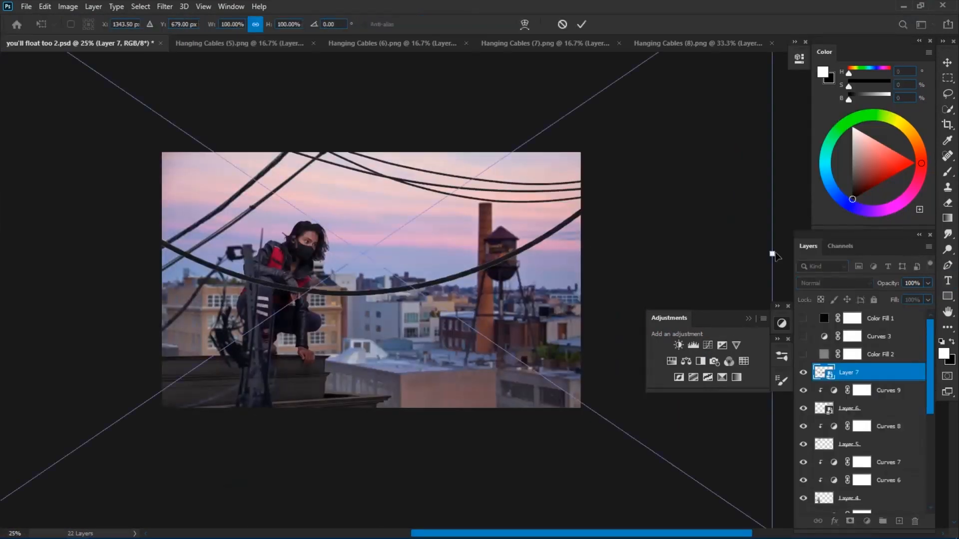
left_click_drag(478, 249, 559, 252)
left_click(582, 24)
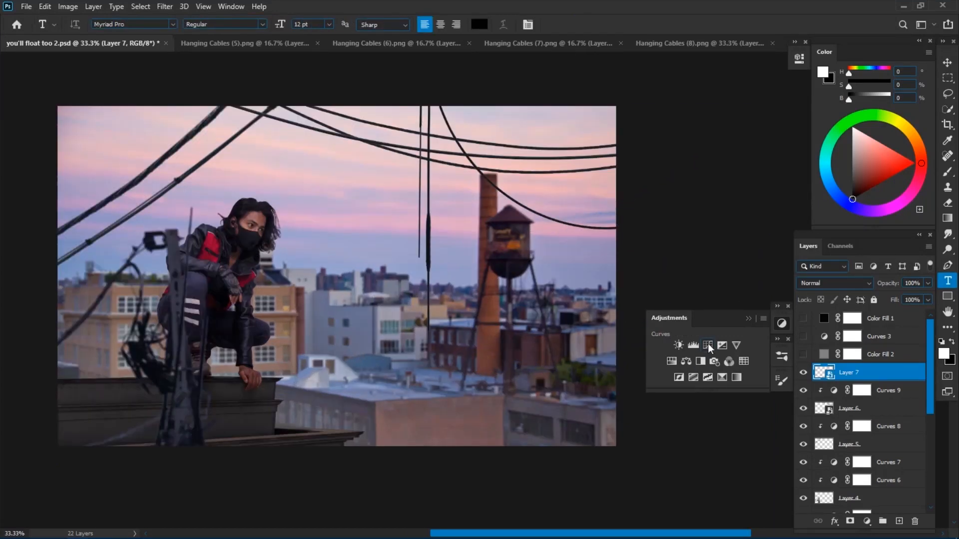
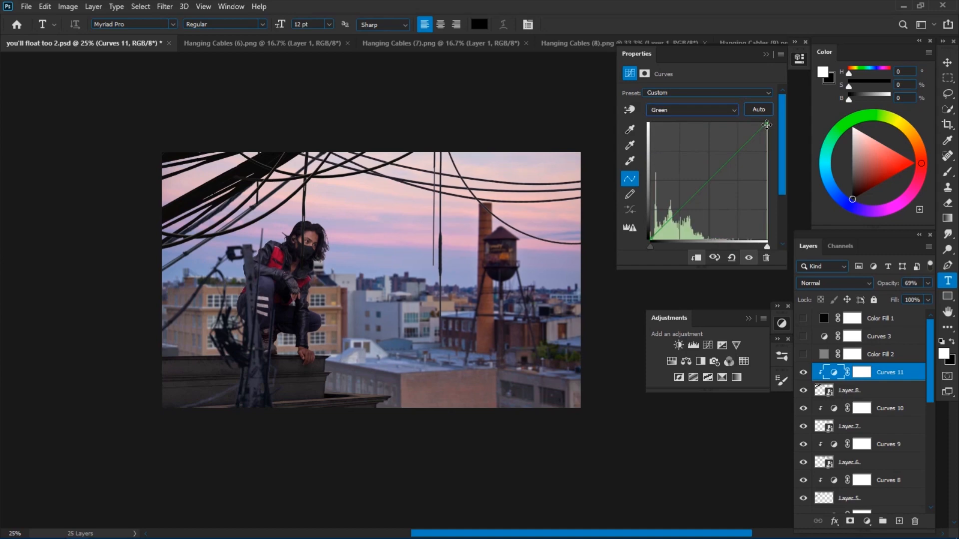
Step: Rasterize the Layer 8 cables and apply a Lens Blur with radius 24
left_click(766, 54)
right_click(849, 392)
left_click(749, 265)
left_click(165, 6)
left_click(172, 20)
left_click_drag(828, 237, 846, 238)
left_click(878, 36)
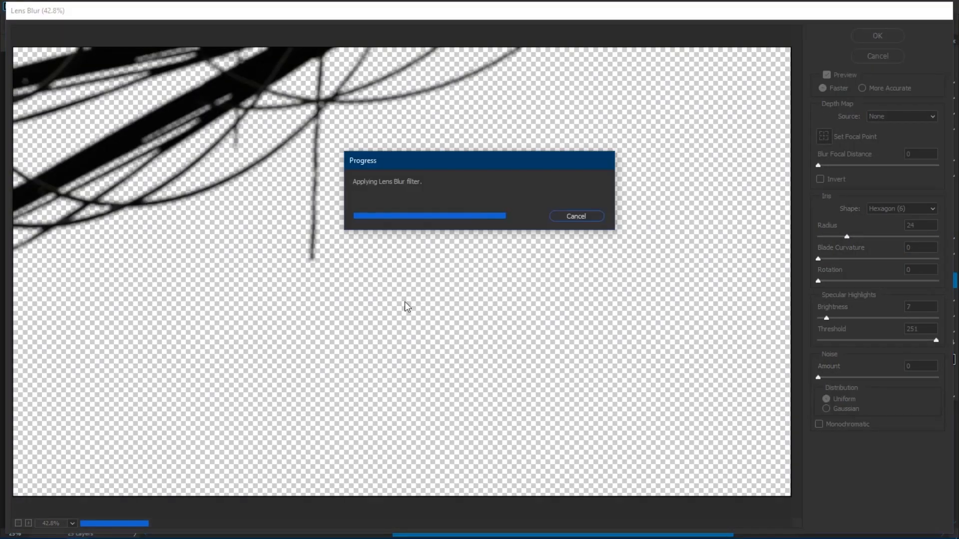
Step: Erase the lower end of the blurred Layer 8 cable hanging over the man's head and show that layer again
scroll(387, 269, "up", 1)
key("e")
left_click_drag(338, 240, 339, 201)
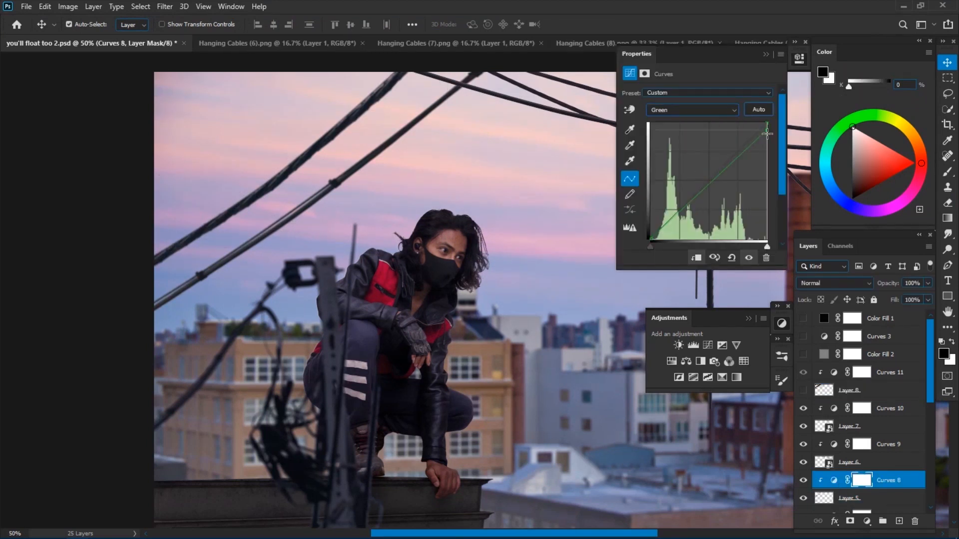
left_click(801, 390)
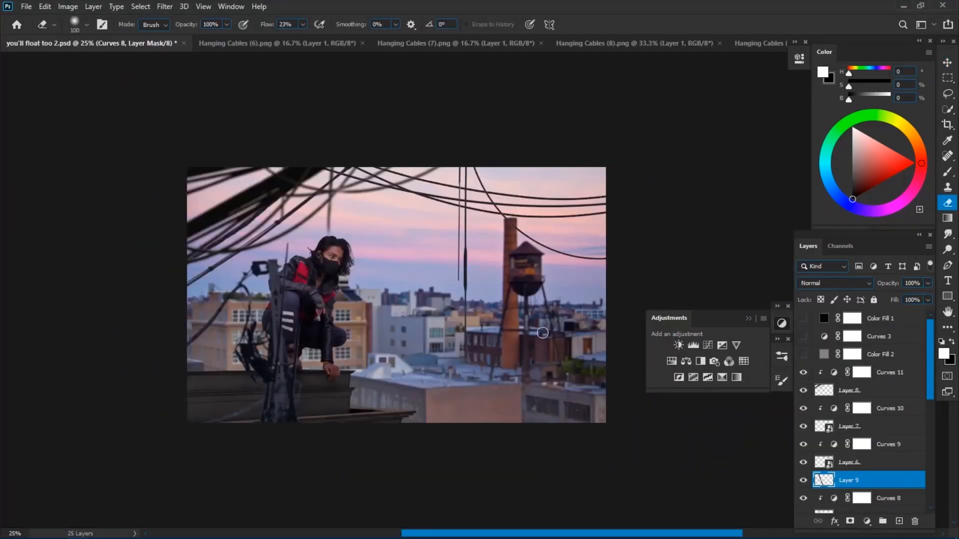
Step: Convert the Layer 9 cables to a smart object and transform them to hang in the sky near the water tower
right_click(874, 372)
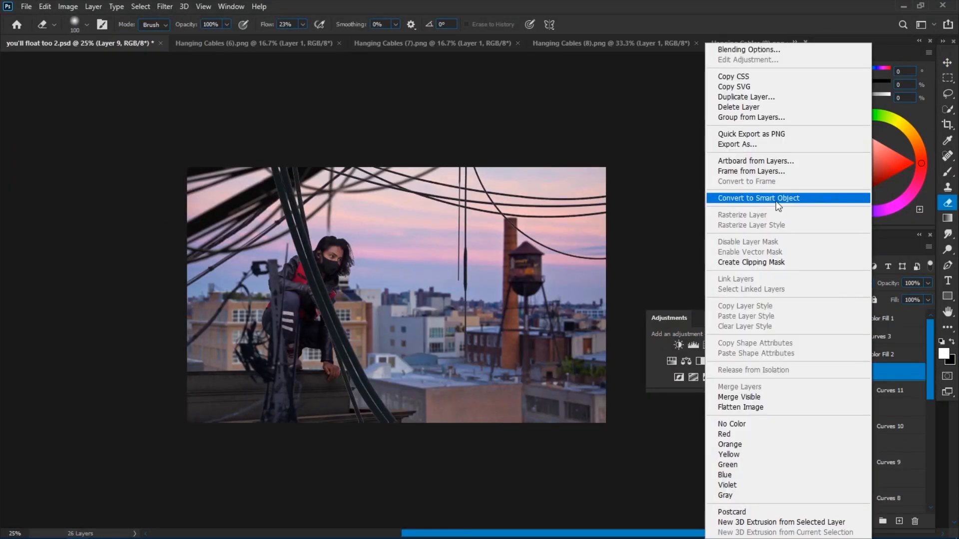
left_click(775, 201)
key("ctrl+t")
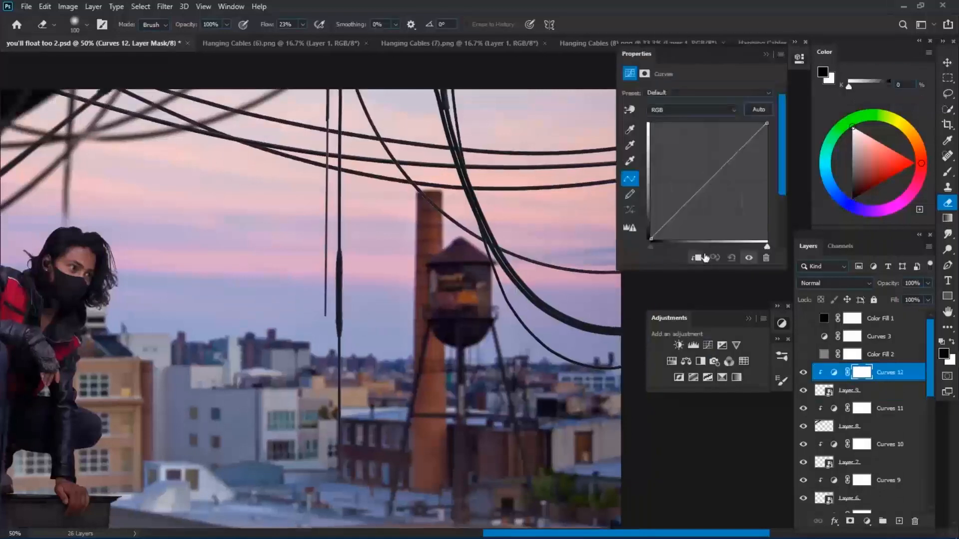
Step: Adjust the Green channel of the Curves 12 adjustment clipped to the Layer 9 cables
left_click(692, 110)
left_click(689, 133)
key("ctrl+minus")
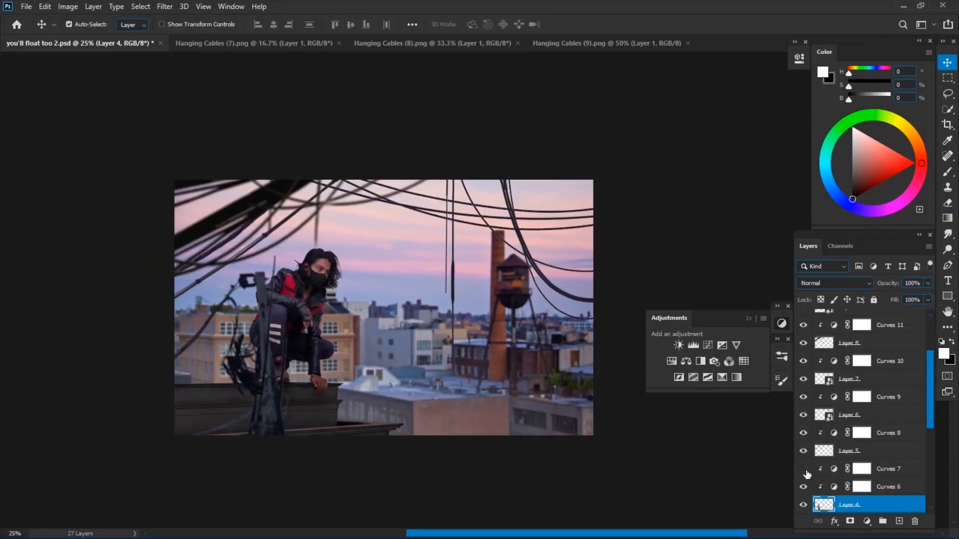
Step: Show the Curves 7 adjustment of the cable pole, rework its Green channel, and open the Curves 6 adjustment
left_click(805, 471)
double_click(834, 469)
left_click(692, 110)
left_click(689, 133)
left_click(800, 58)
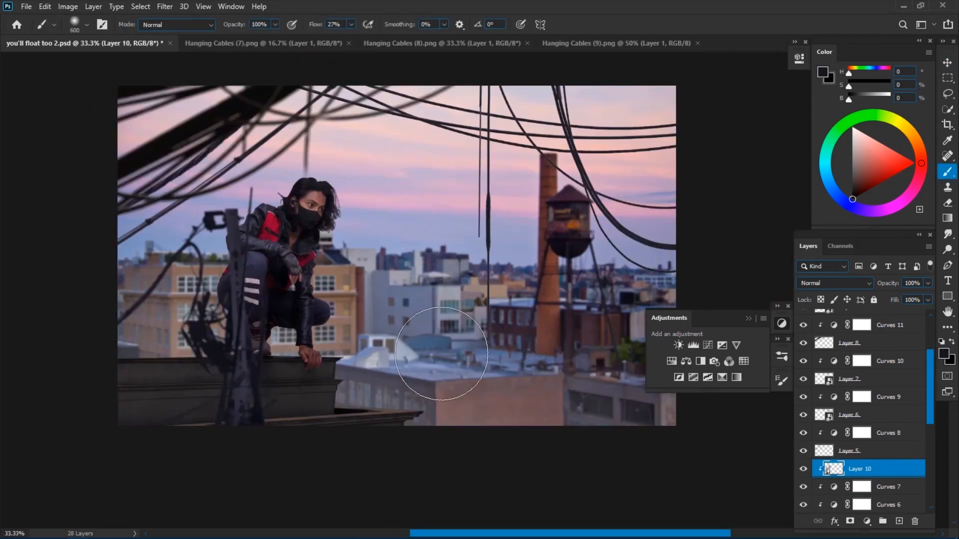
scroll(859, 425, "down", 2)
double_click(833, 433)
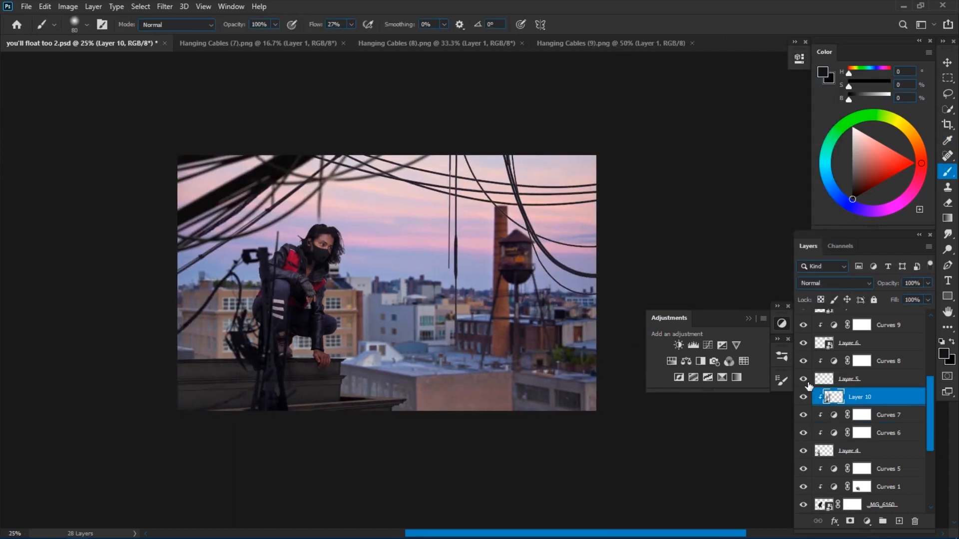
Step: Close the Hanging Cables (9).png document, look at Hanging Cables (7).png, and return to you'll float too 2.psd
left_click(553, 44)
key("ctrl+w")
left_click(310, 44)
left_click(120, 43)
scroll(883, 386, "up", 5)
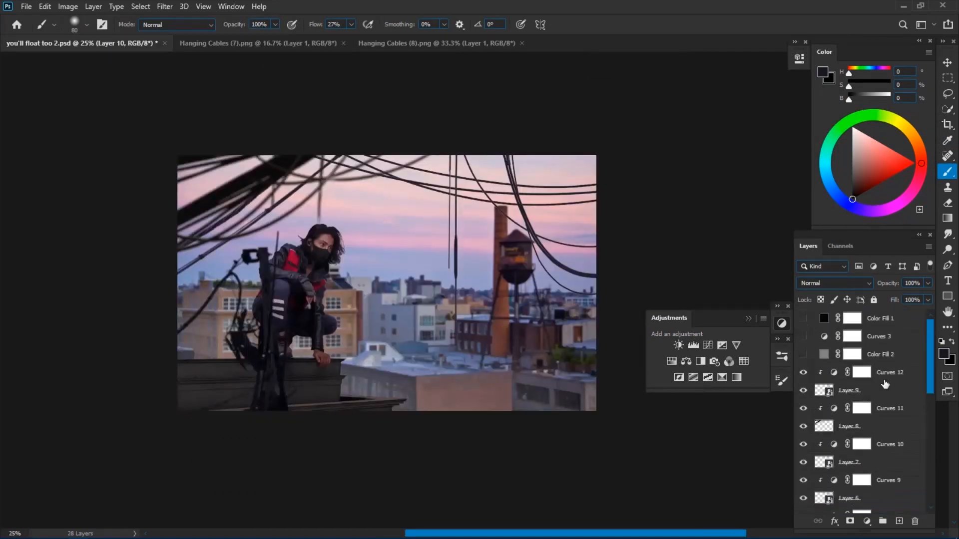
Step: Add a new layer above Layer 3, fill it with black, and set its blend mode to Color Dodge
scroll(885, 400, "down", 6)
left_click(869, 469)
left_click(899, 522)
key("shift+F5")
left_click(482, 140)
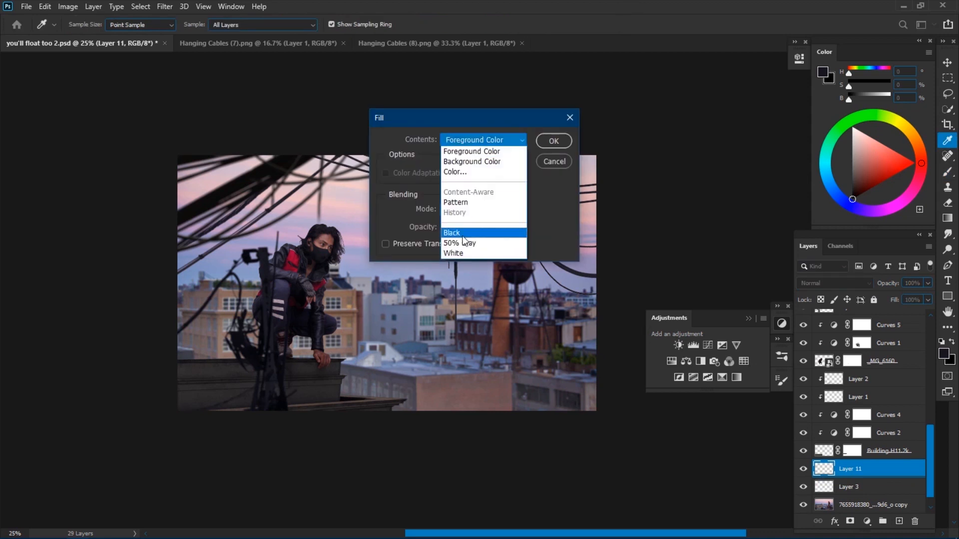
left_click(460, 232)
key("Return")
key("shift+alt+d")
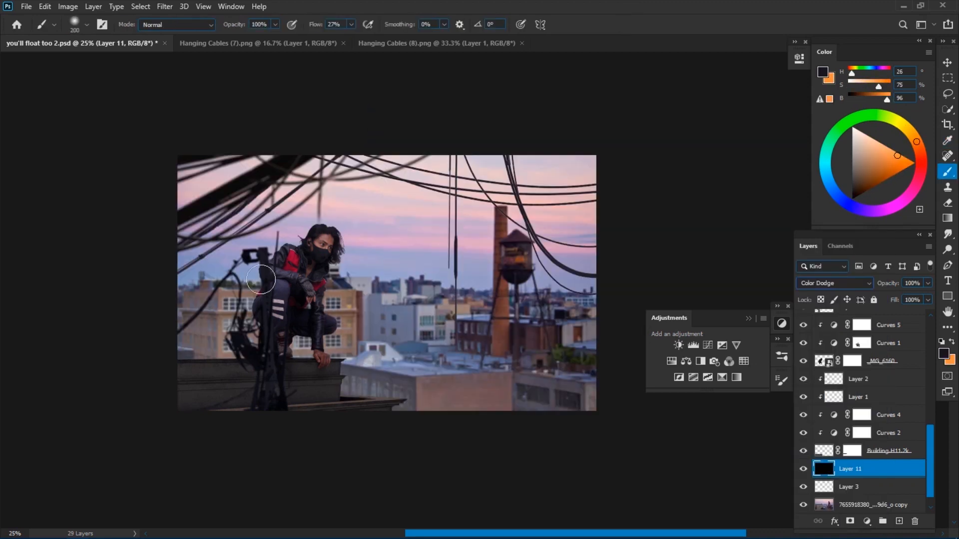
Step: Try an orange glow at the city's left edge using a larger brush at full flow, with lower fill and another blend mode
key("shift+0")
key("bracketright")
key("bracketright")
key("bracketright")
left_click(159, 294)
mouse_move(893, 301)
left_mouse_down()
mouse_move(854, 306)
mouse_move(839, 286)
left_mouse_up()
left_click(816, 287)
left_click(869, 341)
Step: Try the glow on another new layer with a changed blend mode, and delete both glow layers
left_click(900, 521)
left_click(183, 325)
left_click(836, 284)
left_click(813, 340)
left_click_drag(899, 469, 915, 521)
left_click(804, 452)
left_click(804, 452)
left_click_drag(869, 452, 915, 521)
Step: Add a fresh layer behind the ledge, change its blend mode, and undo a test dab of glow beside the man
left_click(899, 521)
left_click(822, 284)
left_click(817, 349)
left_click(418, 260)
key("ctrl+z")
Step: Set the foreground colour to a vivid orange-red
left_click(943, 353)
left_click_drag(667, 135, 668, 106)
left_click(509, 108)
left_click(773, 103)
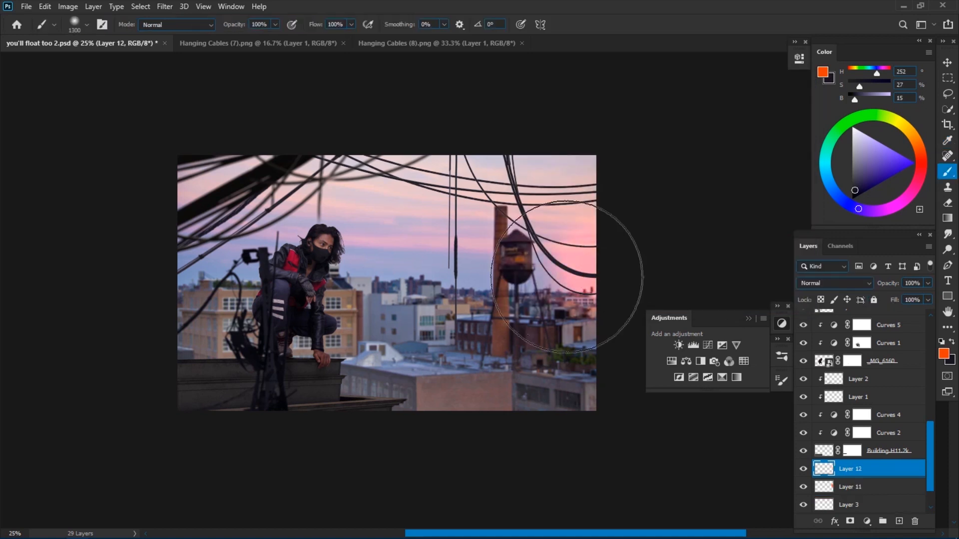
Step: Paint a very large soft orange-red glow over the water tower on Layer 12 and set the layer to Linear Dodge (Add)
key("bracketright")
key("bracketright")
key("bracketright")
left_click(563, 281)
left_click(822, 284)
left_click(825, 358)
Step: Fine-tune the colour of the Layer 12 glow with a Hue/Saturation adjustment
key("ctrl+u")
left_click_drag(707, 149, 714, 147)
key("Return")
Step: Close the remaining Hanging Cables document and save you'll float too 2.psd
left_click(343, 43)
scroll(412, 308, "up", 2)
key("ctrl+s")
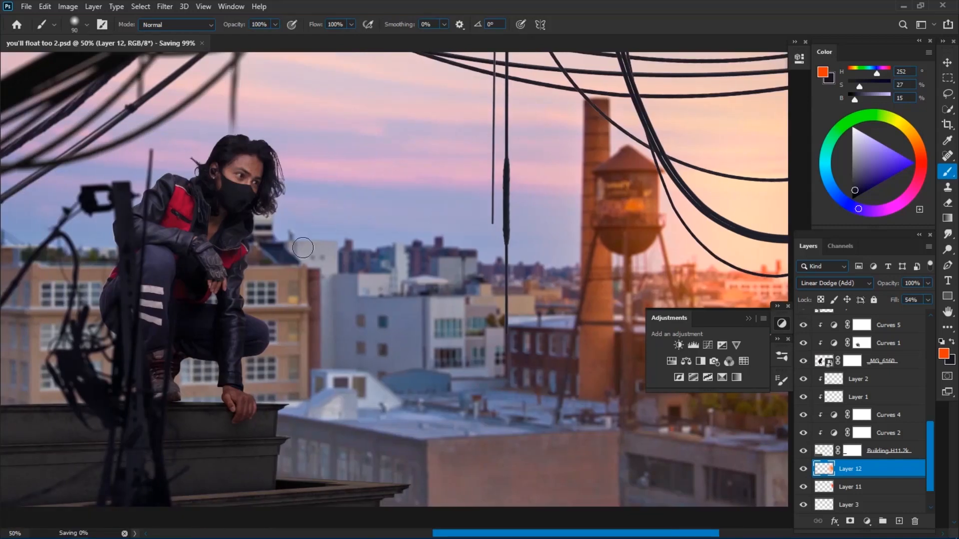
Step: Add a new layer above Curves 5, clip it to the crouching man's layer group, and ready the brush for edge lighting
left_click(888, 325)
key("ctrl+shift+n")
left_click(570, 162)
key("ctrl+alt+g")
scroll(243, 235, "up", 3)
key("b")
right_click(306, 205)
key("Return")
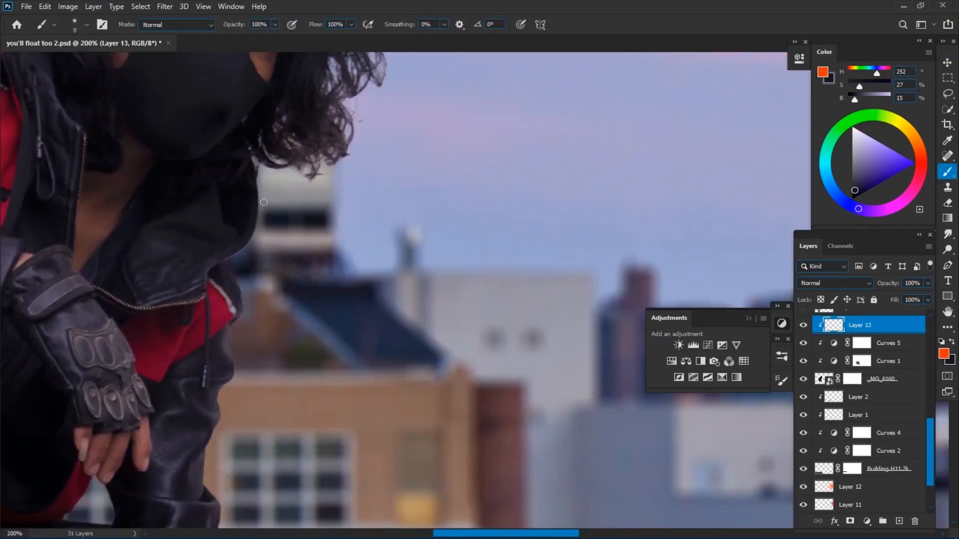
Step: Set the foreground colour to the vivid orange d95025
scroll(238, 208, "down", 3)
left_click(725, 165, "alt")
left_click(944, 354)
left_click(684, 213)
left_click_drag(675, 212, 675, 164)
left_click(684, 196)
left_click_drag(675, 251, 676, 255)
left_click(627, 130)
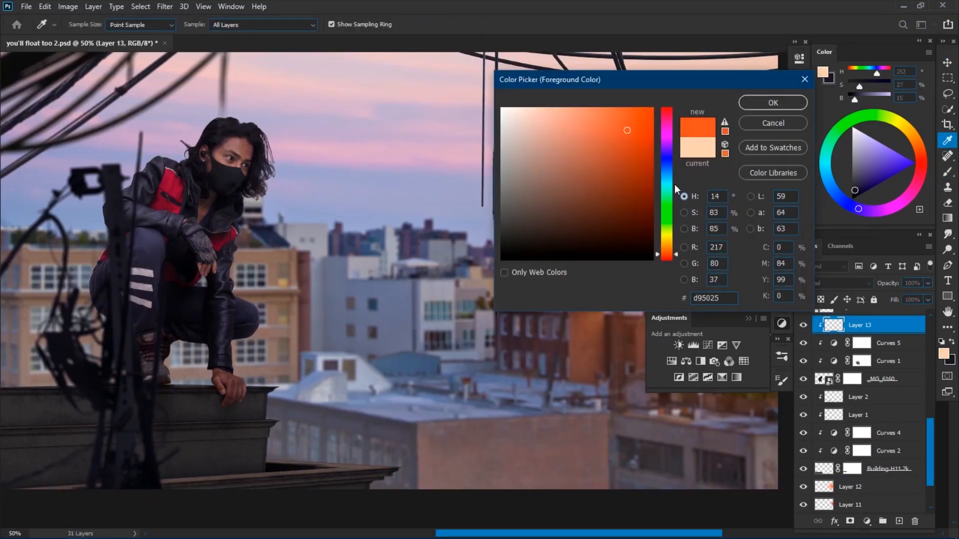
key("Return")
Step: Paint thin orange rim light on Layer 13 along the jacket hem and the upper part of the forward sleeve's outer edge
scroll(297, 276, "up", 4)
left_click_drag(434, 340, 645, 509)
mouse_move(346, 301)
left_mouse_down()
mouse_move(339, 252)
mouse_move(352, 239)
left_mouse_up()
scroll(352, 239, "down", 3)
scroll(352, 238, "up", 3)
key("bracketright")
key("bracketright")
key("bracketright")
left_click_drag(348, 325, 375, 225)
left_click_drag(374, 222, 324, 341)
Step: Set the brush flow to 80% and continue the orange rim light along the sleeve's lower folds
left_click(781, 356)
left_click(782, 356)
left_click_drag(316, 24, 306, 24)
key("bracketleft")
key("bracketleft")
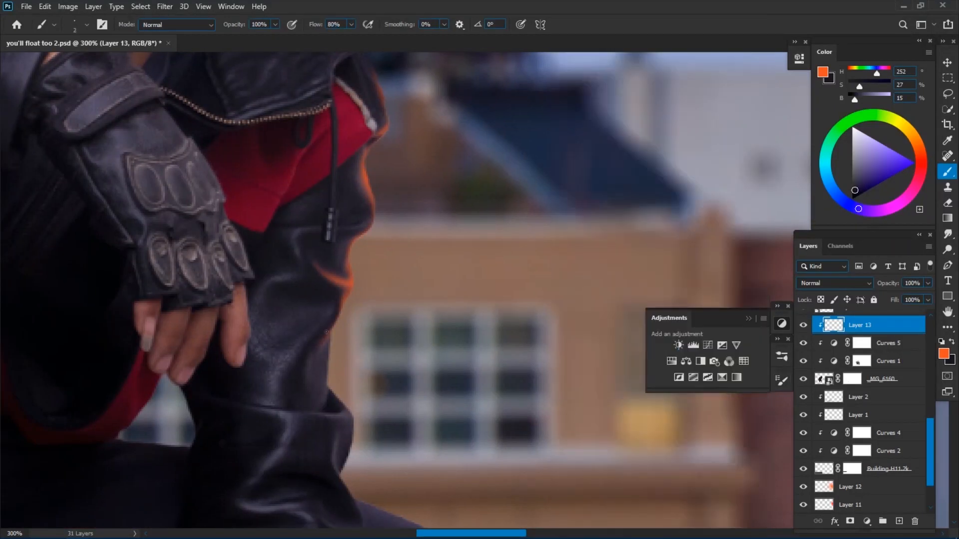
left_click_drag(350, 375, 315, 282)
key("b")
left_click_drag(291, 324, 314, 321)
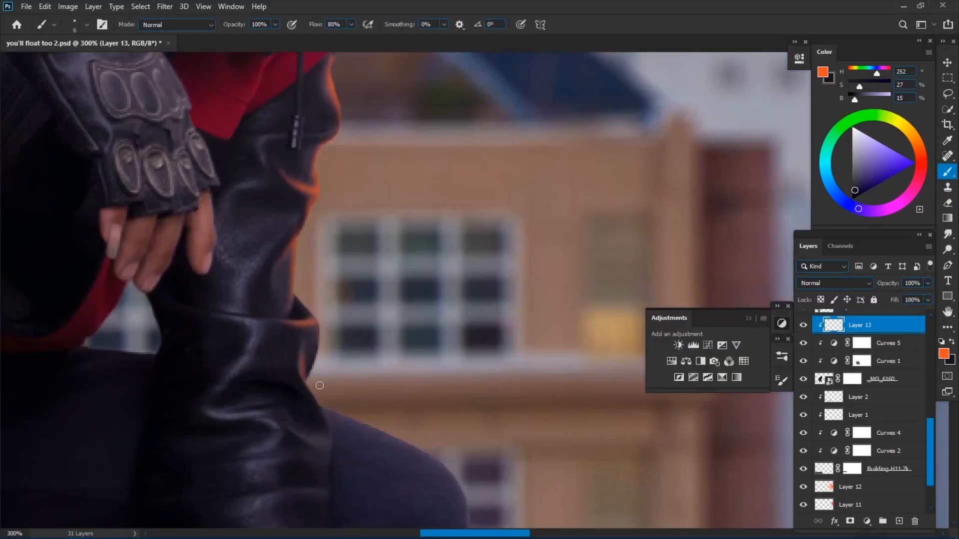
Step: Rotate the canvas and paint orange rim light around the outer knee, softening its inner edge with the eraser
scroll(331, 442, "down", 1)
left_click_drag(624, 344, 495, 265)
key("r")
left_click_drag(340, 240, 413, 152)
left_click_drag(320, 120, 349, 229)
key("b")
key("bracketright")
key("bracketright")
key("bracketright")
key("bracketright")
key("bracketright")
key("bracketright")
key("bracketright")
key("bracketright")
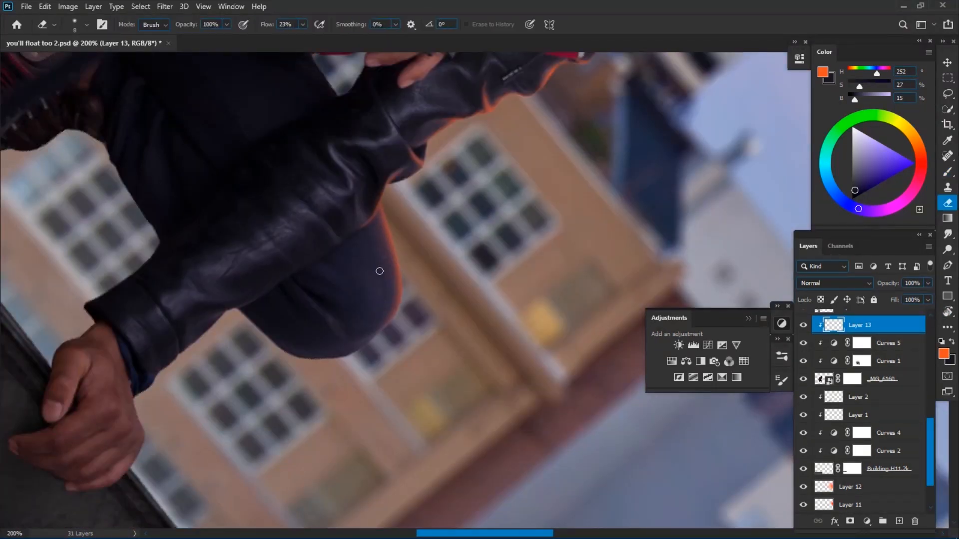
Step: Paint a fine orange rim along the underside of the forearm sleeve down to the cuff
left_click_drag(286, 273, 273, 287)
left_click_drag(270, 257, 347, 235)
scroll(357, 242, "up", 1)
key("bracketleft")
key("bracketleft")
key("bracketleft")
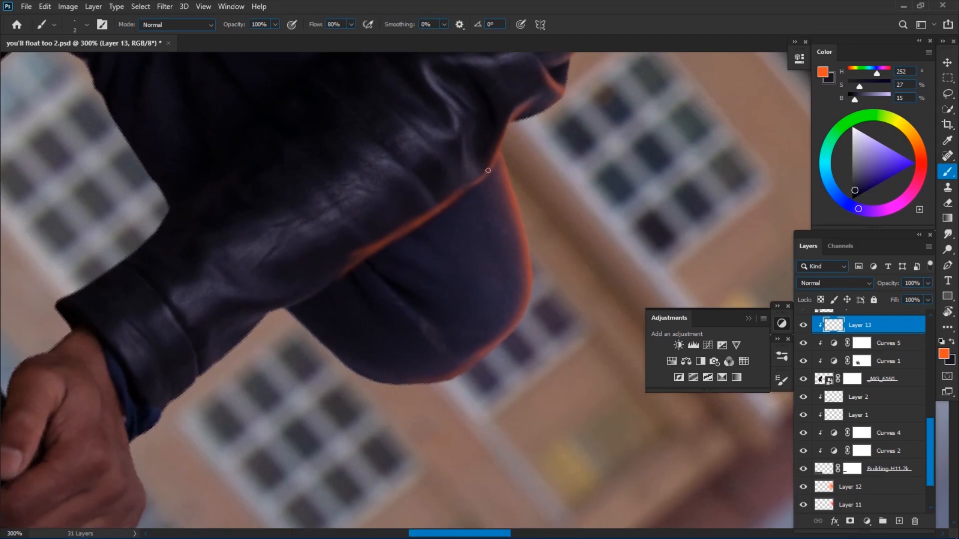
left_click_drag(300, 296, 398, 246)
key("bracketright")
left_click_drag(367, 262, 308, 316)
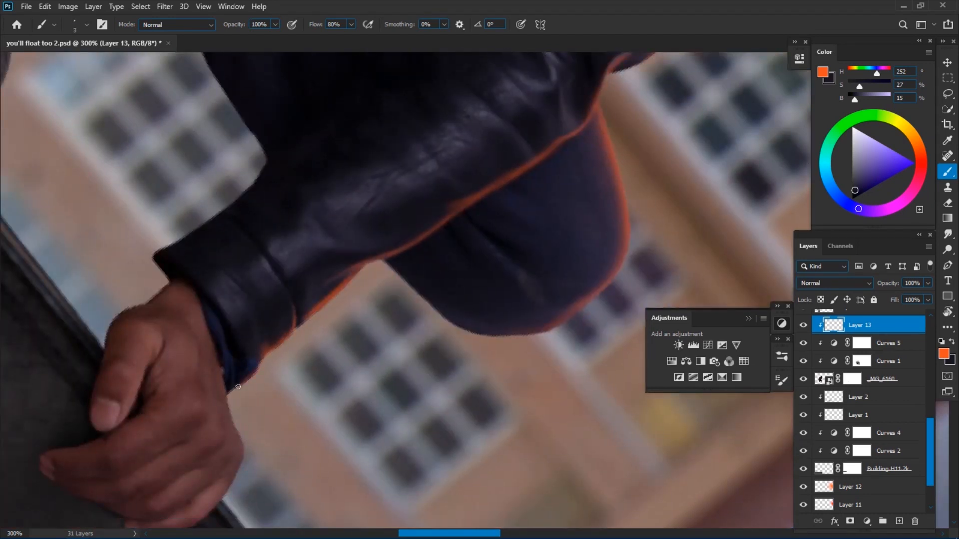
Step: Add orange rim light along the outer edge of the hand resting on the ledge and soften it with the eraser
left_click_drag(242, 384, 260, 283)
key("bracketright")
left_click_drag(260, 299, 242, 361)
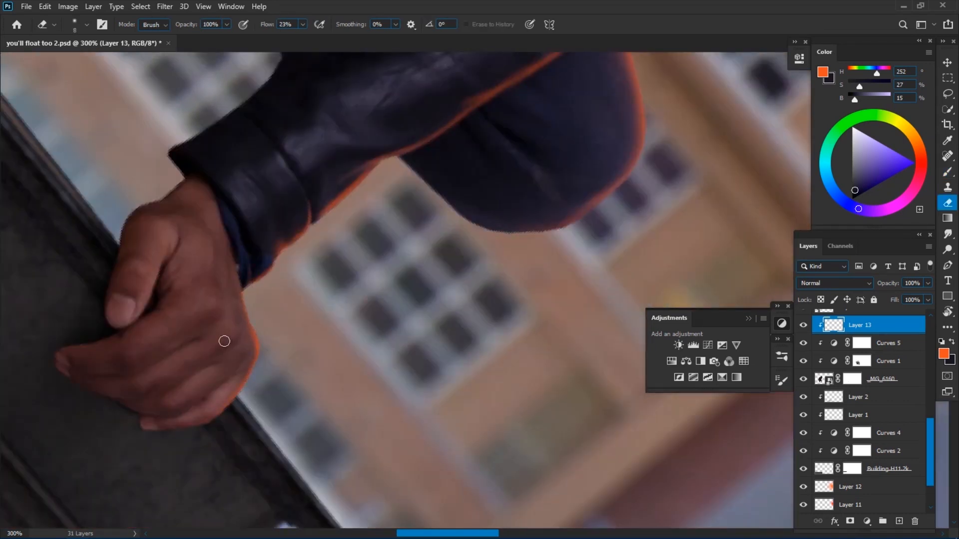
Step: Paint fine orange rim light along the gloved hand, its fingers, the jacket's open flap and the drawstring
scroll(237, 286, "down", 3)
key("r")
left_click_drag(349, 290, 374, 210)
scroll(374, 215, "up", 3)
key("bracketleft")
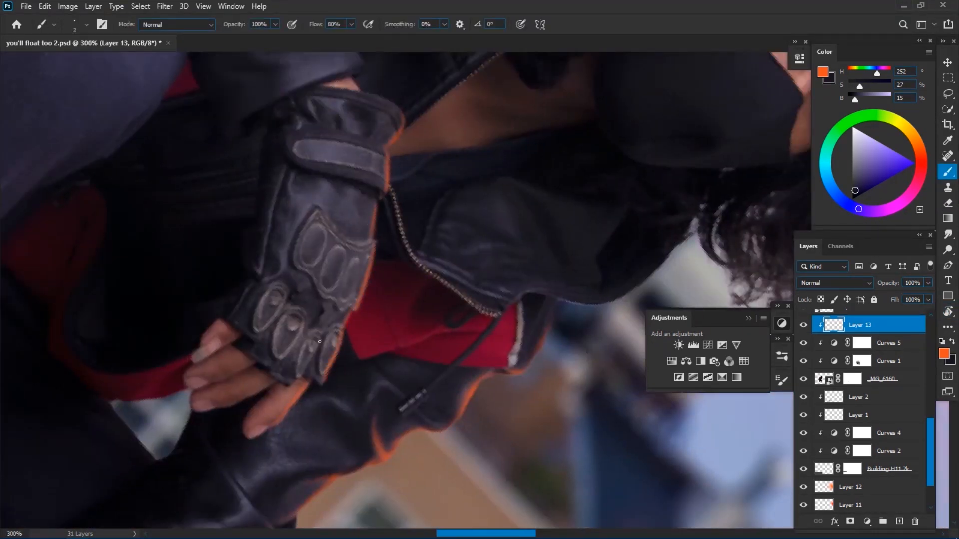
key("bracketleft")
left_click_drag(299, 374, 313, 354)
left_click_drag(638, 257, 491, 278)
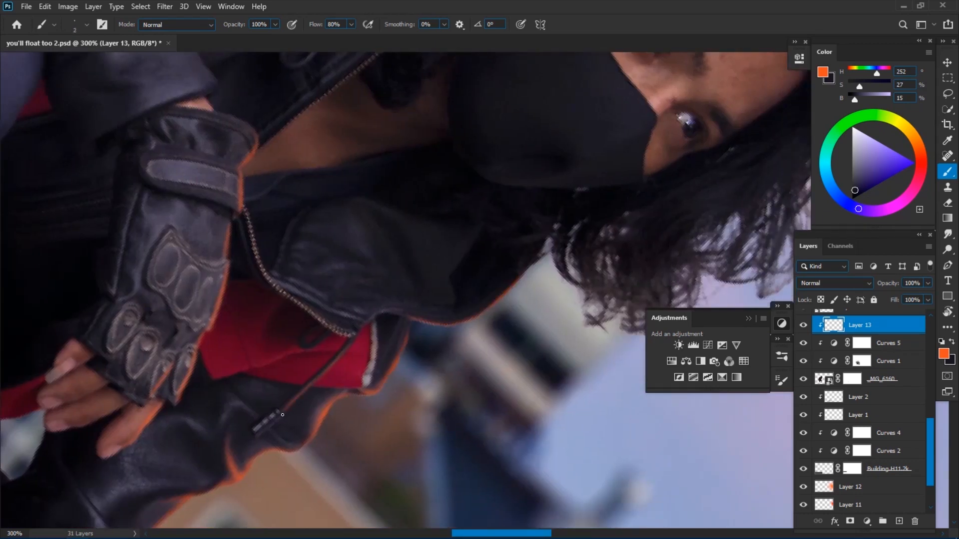
Step: Reset the canvas rotation and paint orange rim light along the heel and toe edge of the boot
key("ctrl+minus")
key("ctrl+minus")
key("r")
key("Escape")
key("b")
left_click_drag(360, 419, 329, 165)
key("ctrl+plus")
key("ctrl+plus")
key("bracketright")
key("bracketright")
left_click_drag(406, 232, 411, 280)
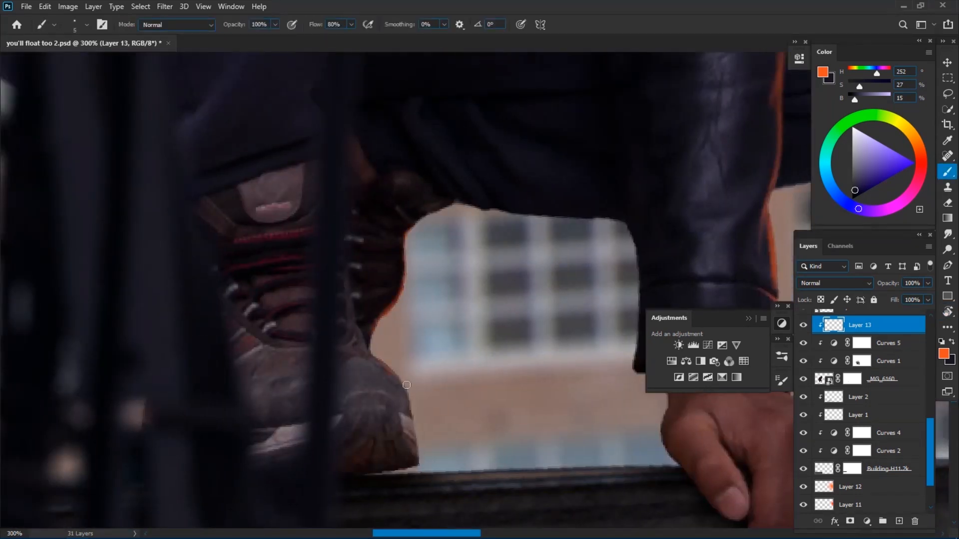
left_click_drag(392, 372, 412, 417)
key("bracketright")
key("bracketright")
Step: Create a new layer above Layer 13, clip it to the man and fill it with the orange foreground colour
key("ctrl+minus")
key("ctrl+minus")
key("ctrl+minus")
key("ctrl+minus")
left_click_drag(519, 280, 325, 359)
key("ctrl+alt+shift+n")
left_click(912, 333, "alt")
key("alt+BackSpace")
Step: Adjust the Blend If range of the orange fill layer and hide the layer with a black mask
double_click(912, 328)
left_click_drag(653, 261, 703, 261)
left_click(909, 49)
left_click(851, 522, "alt")
Step: Reveal the orange on the man's sleeve, glove and knee by painting white in the Layer 14 mask with a 90 px soft brush
key("ctrl+plus")
key("bracketright")
key("bracketright")
key("bracketright")
key("bracketright")
key("bracketright")
key("bracketright")
key("bracketright")
key("bracketright")
key("bracketright")
key("bracketright")
key("bracketright")
key("bracketright")
key("bracketright")
key("bracketright")
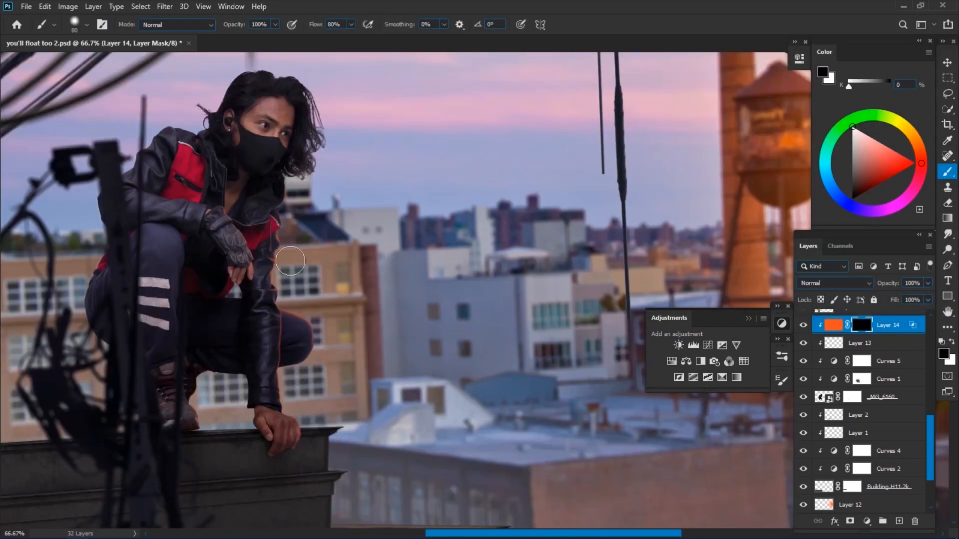
key("x")
key("bracketright")
key("bracketright")
key("bracketright")
key("bracketright")
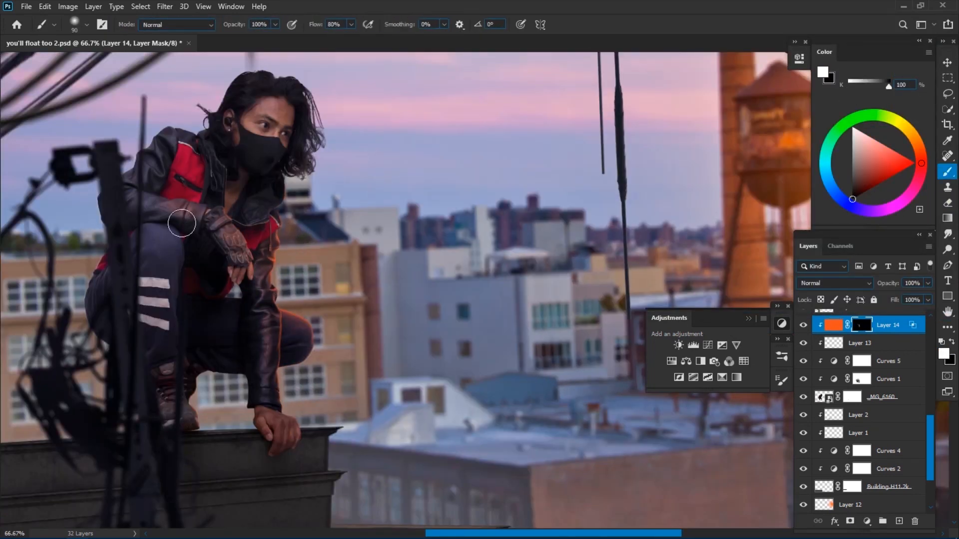
Step: Set Layer 14 to Color Dodge at 61% fill and reduce the fill of Layer 13 to 84%
key("x")
left_click(834, 284)
left_click(829, 354)
left_click(803, 326)
left_click(804, 326)
key("ctrl+minus")
left_click_drag(895, 300, 886, 298)
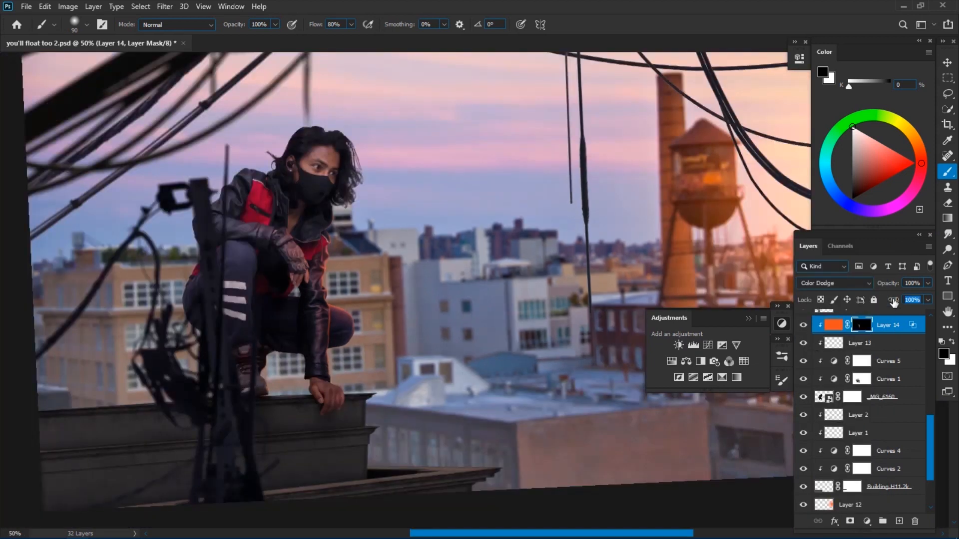
left_click(863, 342)
left_click(834, 326)
key("ctrl+minus")
key("ctrl+minus")
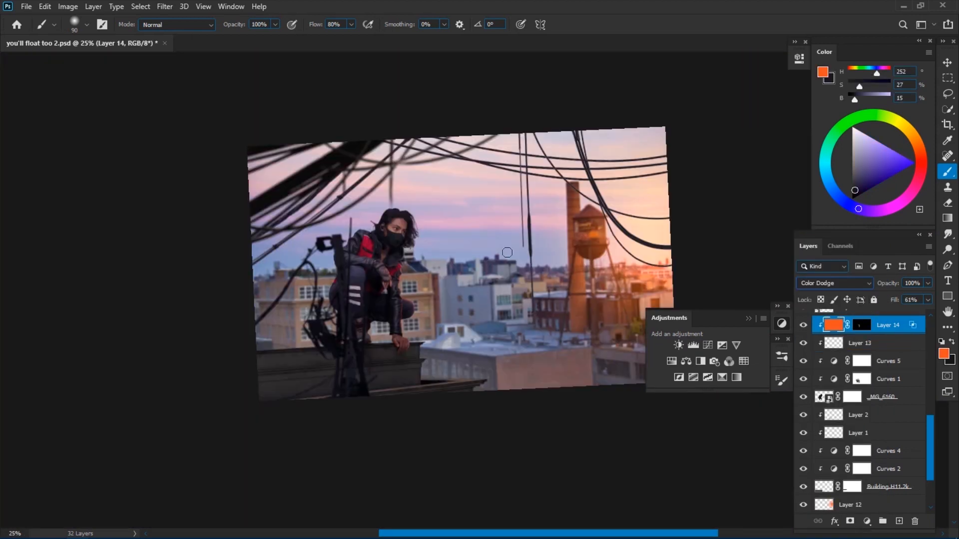
Step: Paint thin orange rim light on Layer 13 along the inner edge of the man's raised knee and shin
key("ctrl+plus")
key("ctrl+plus")
key("ctrl+plus")
key("ctrl+plus")
left_click(860, 343)
left_click_drag(370, 289, 452, 344)
key("ctrl+plus")
key("bracketleft")
key("bracketleft")
key("bracketleft")
key("bracketleft")
key("bracketleft")
key("bracketleft")
key("bracketleft")
key("bracketleft")
key("bracketleft")
key("bracketleft")
key("bracketleft")
key("bracketleft")
key("bracketleft")
key("bracketleft")
key("bracketleft")
key("bracketleft")
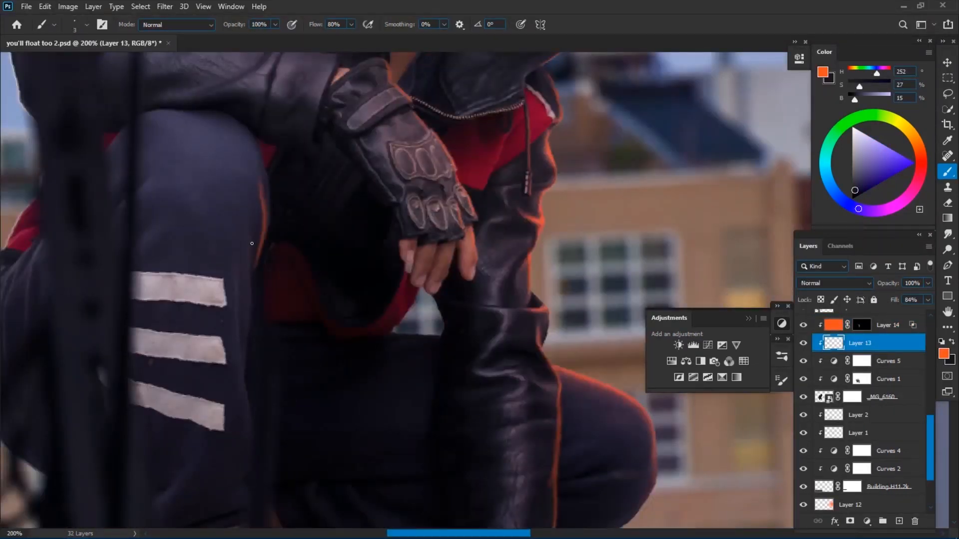
left_click_drag(240, 344, 229, 245)
left_click_drag(230, 256, 239, 311)
Step: Add orange rim light along the lower edge of the black face mask, refine it with a small soft eraser, and save the document
key("ctrl+minus")
key("ctrl+minus")
key("ctrl+minus")
key("ctrl+plus")
mouse_move(499, 200)
left_mouse_down()
mouse_move(338, 242)
mouse_move(427, 303)
left_mouse_up()
key("ctrl+plus")
key("ctrl+plus")
key("ctrl+plus")
key("bracketleft")
key("bracketleft")
key("e")
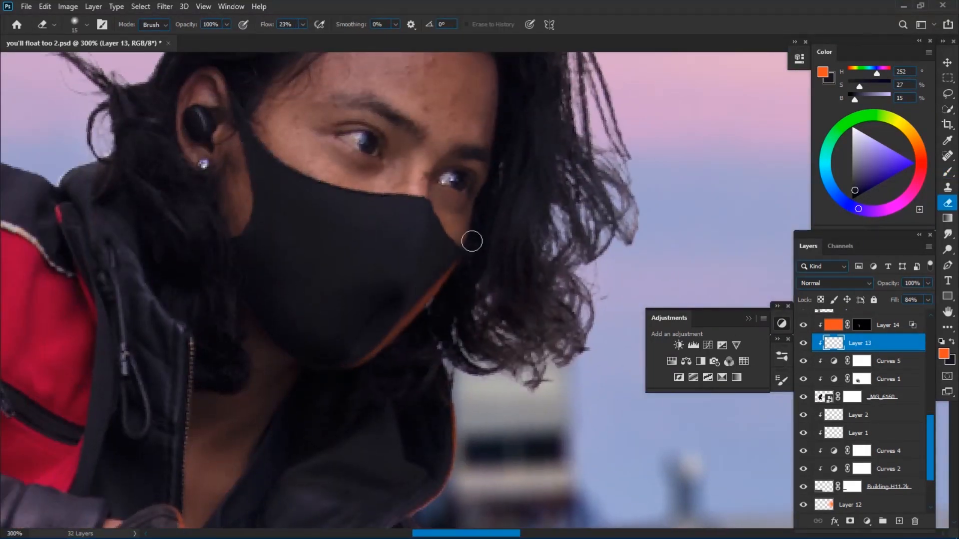
key("ctrl+0")
key("ctrl+s")
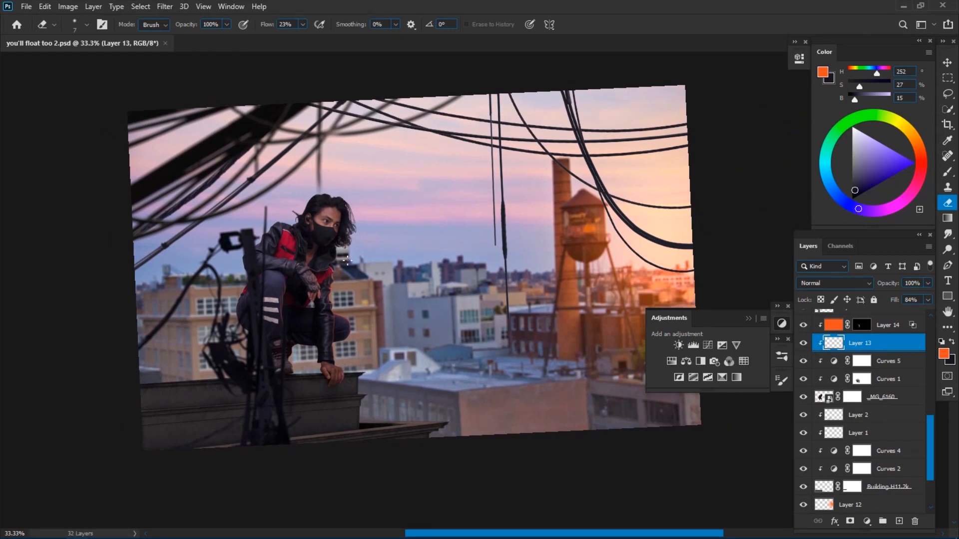
Step: Create a new layer above Layer 14 and set up a 3 px brush at 100% flow in the dark hair colour
left_click(888, 326)
key("ctrl+shift+n")
key("Return")
key("b")
key("ctrl+plus")
key("ctrl+plus")
key("ctrl+plus")
key("ctrl+plus")
key("shift+0")
key("bracketleft")
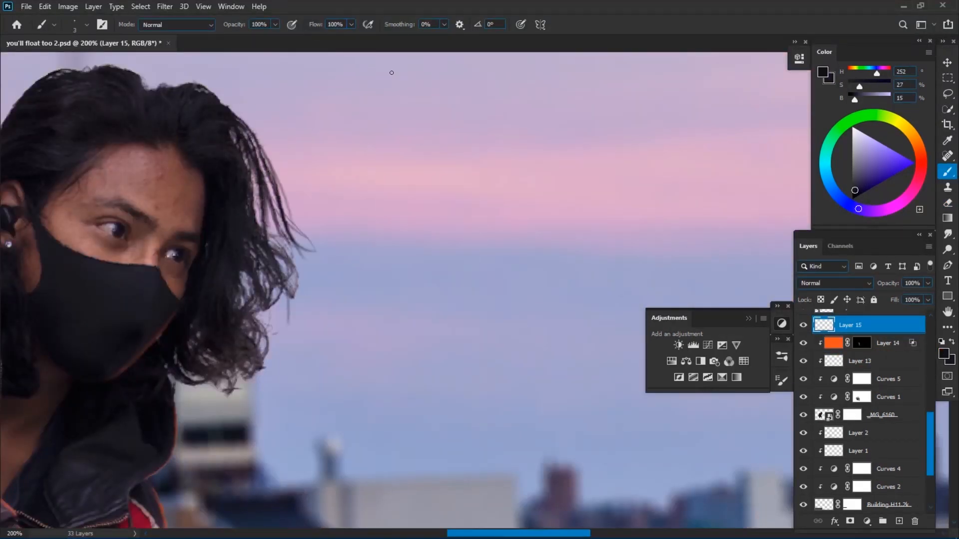
Step: Try a test hair stroke over the sky with a larger brush and undo it
key("bracketright")
key("bracketright")
key("bracketright")
key("bracketright")
key("bracketright")
key("bracketright")
key("bracketright")
left_click_drag(422, 133, 389, 256)
right_click(373, 345)
left_click(359, 294)
key("ctrl+z")
Step: Test thinner strokes over the sky, undoing each one, and set the brush smoothing to 9%
key("shift+bracketleft")
key("shift+bracketleft")
key("shift+bracketleft")
key("shift+bracketleft")
left_click_drag(377, 146, 410, 219)
key("bracketright")
key("bracketright")
key("bracketright")
key("bracketright")
key("bracketright")
key("ctrl+z")
left_click(68, 6)
left_click(86, 95)
key("Escape")
left_click_drag(391, 159, 421, 269)
right_click(407, 193)
key("ctrl+z")
Step: Paint thin dark strands around the loose hair beside the face on Layer 15 and compare with the layer hidden
left_click_drag(274, 345, 284, 429)
left_click_drag(237, 433, 245, 308)
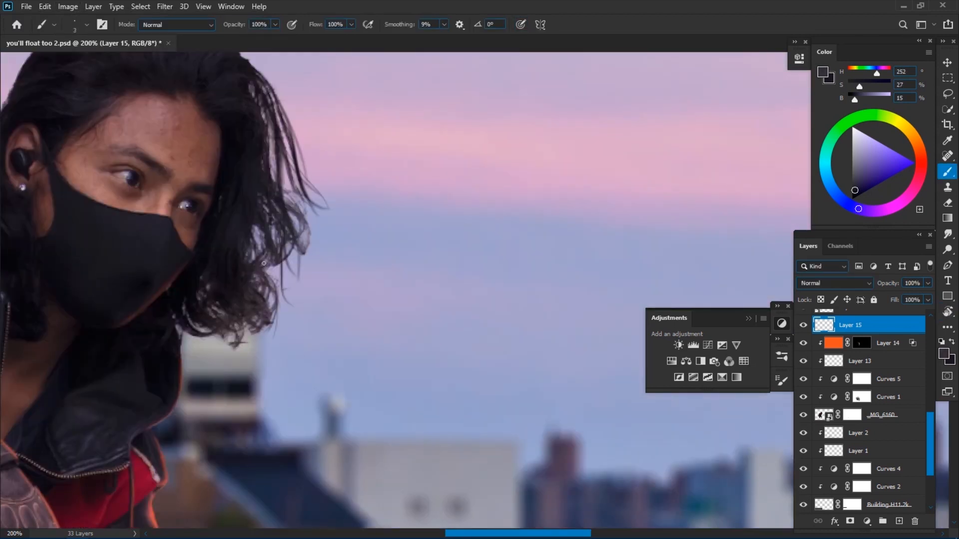
left_click(193, 278, "alt")
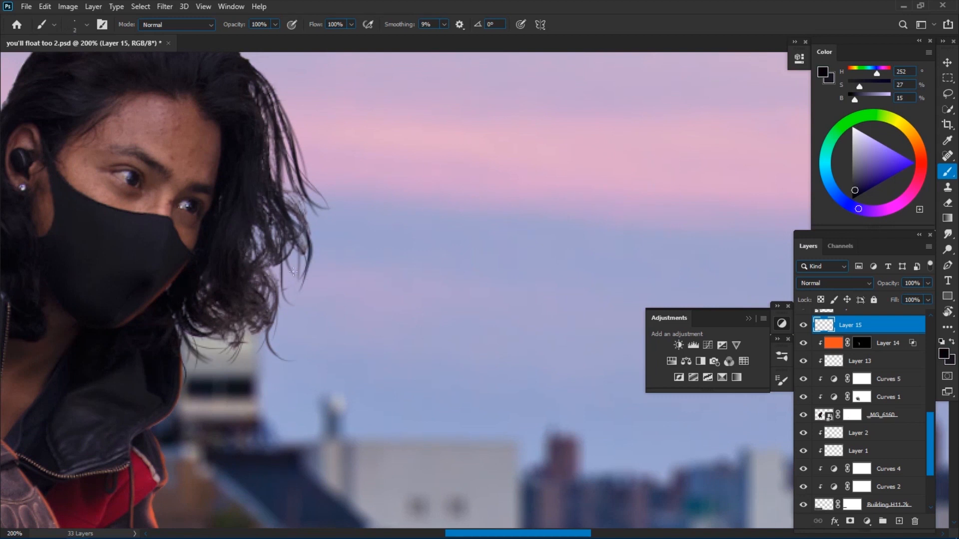
scroll(315, 231, "down", 1)
left_click(803, 325)
left_click(803, 326)
scroll(304, 250, "up", 1)
Step: Paint fine flyaway strands along the crown of the man's hair with a 2 px brush
key("bracketright")
left_click_drag(226, 190, 286, 257)
left_click_drag(121, 195, 221, 223)
key("bracketleft")
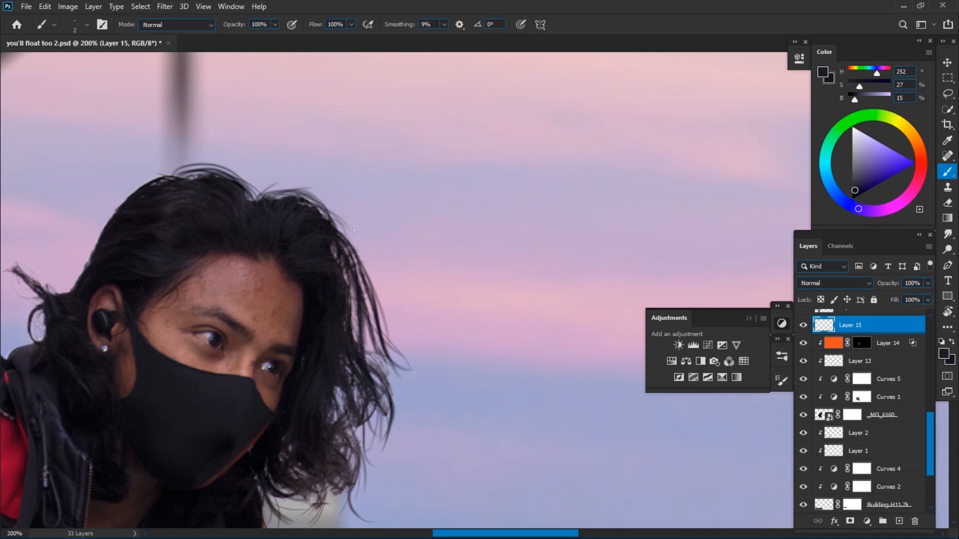
left_click_drag(179, 189, 338, 193)
key("bracketleft")
left_click_drag(313, 183, 270, 214)
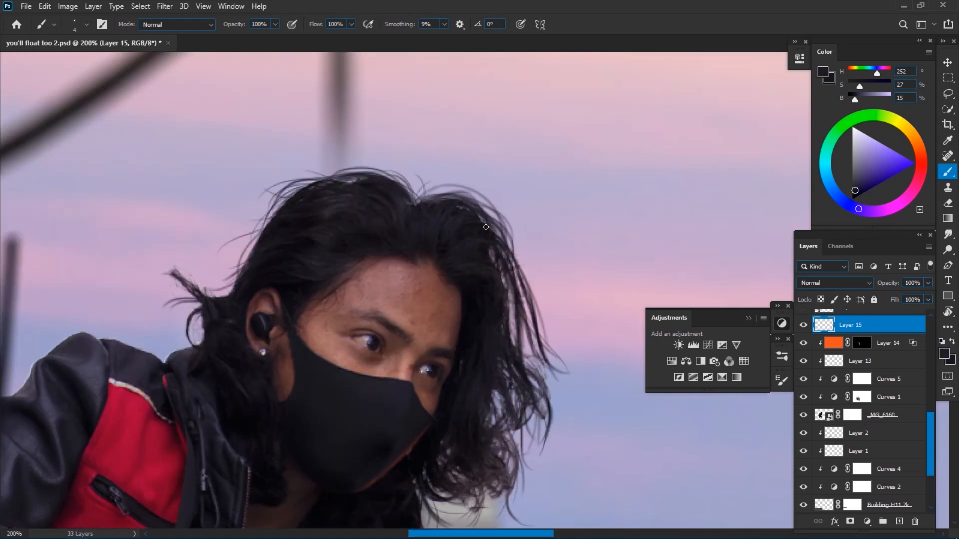
Step: Fill out the hair's outer edge facing the water tower with dark strands and compare with Layer 15 hidden
left_click_drag(512, 416, 507, 223)
key("ctrl+minus")
key("ctrl+minus")
left_click_drag(520, 301, 471, 308)
left_click(803, 325)
left_click(803, 326)
Step: Try light orange strands on the outer hair with a 1 px brush, and undo them
key("ctrl+plus")
key("ctrl+plus")
left_click_drag(386, 194, 338, 283)
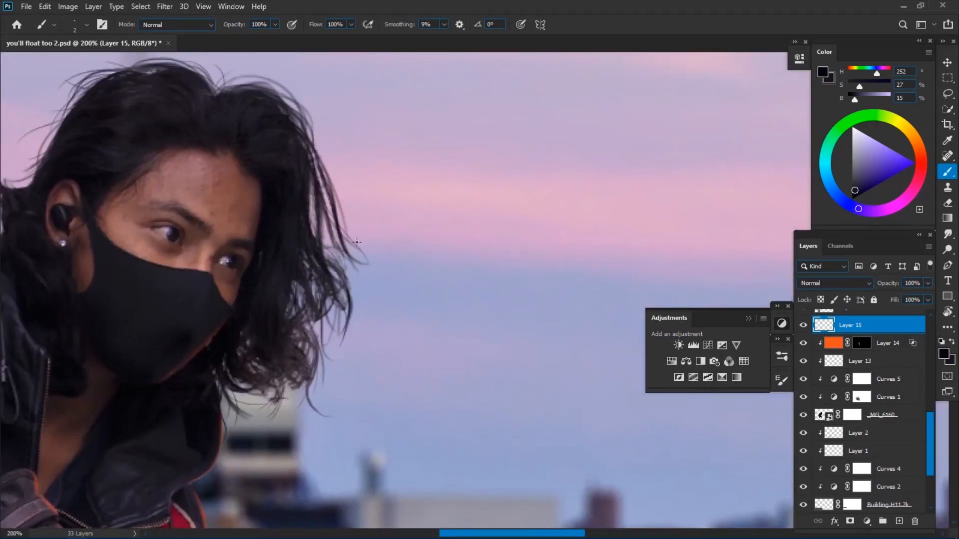
key("d")
key("x")
left_click(228, 428, "alt")
left_click(944, 353)
left_click(611, 108)
left_click(773, 103)
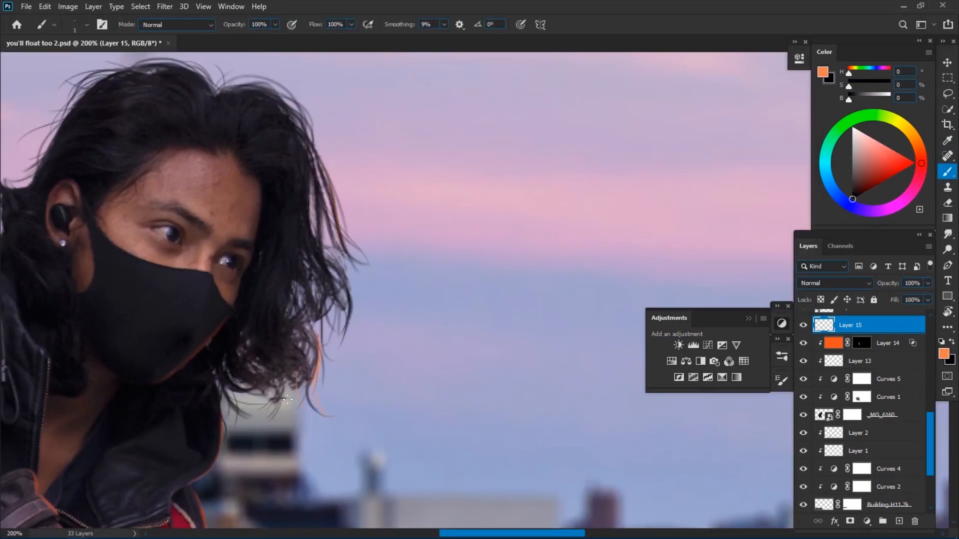
key("ctrl+minus")
key("ctrl+minus")
key("ctrl+z")
key("ctrl+z")
Step: Paint more long dark flyaway strands around the crown and loose ends of the hair, and save the document
key("ctrl+plus")
key("ctrl+plus")
key("ctrl+plus")
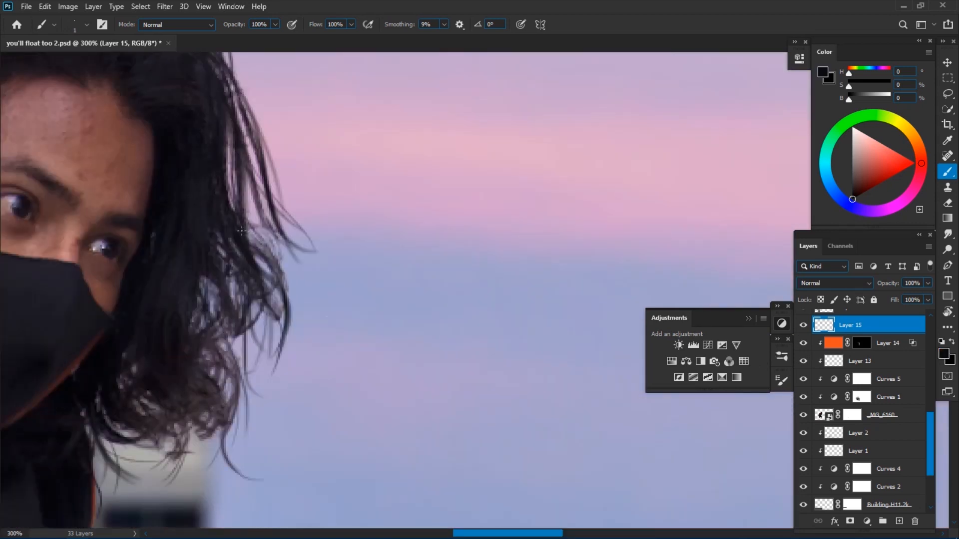
key("ctrl+minus")
key("bracketright")
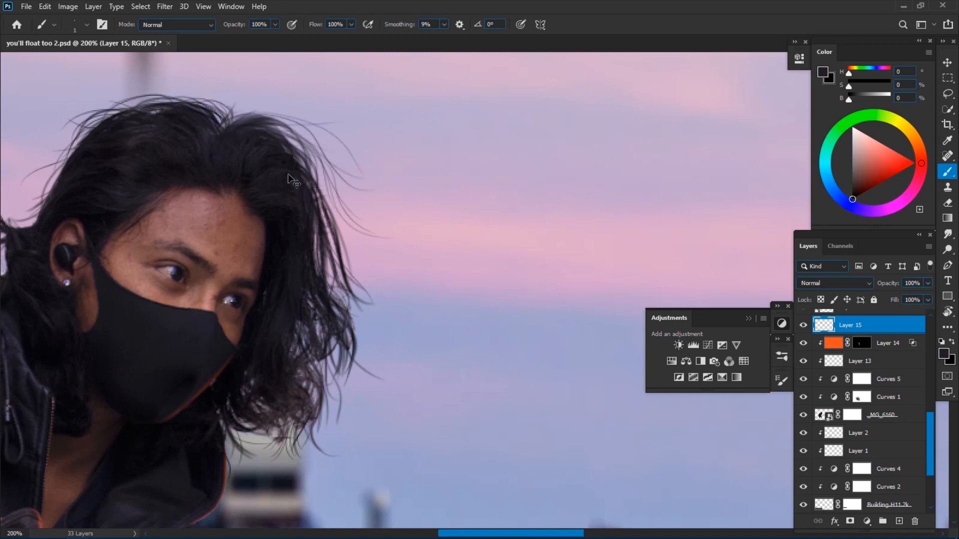
key("ctrl+minus")
key("ctrl+minus")
key("ctrl+minus")
key("ctrl+minus")
key("ctrl+minus")
key("ctrl+s")
Step: Add an Exposure adjustment layer directly above Layer 3 to darken the city background
left_click(867, 469)
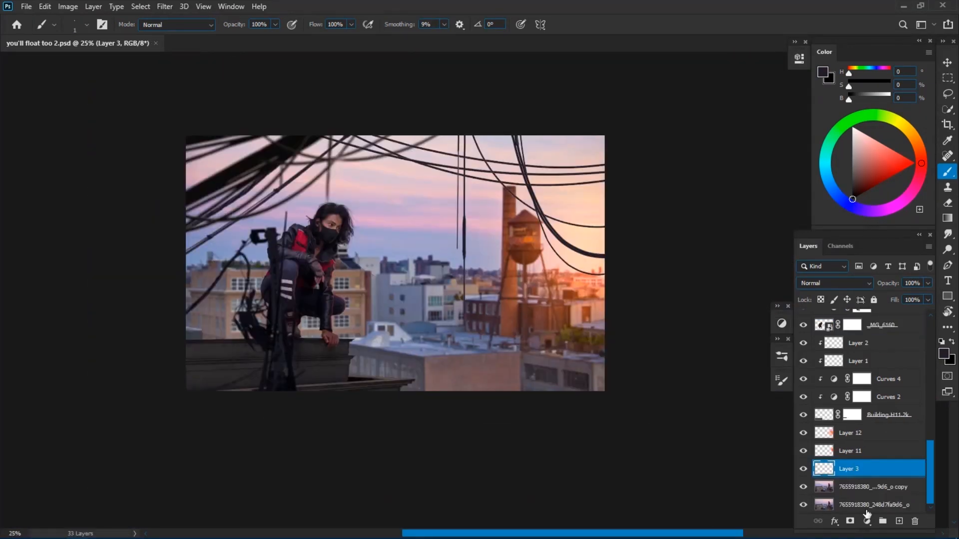
left_click(782, 324)
left_click(722, 344)
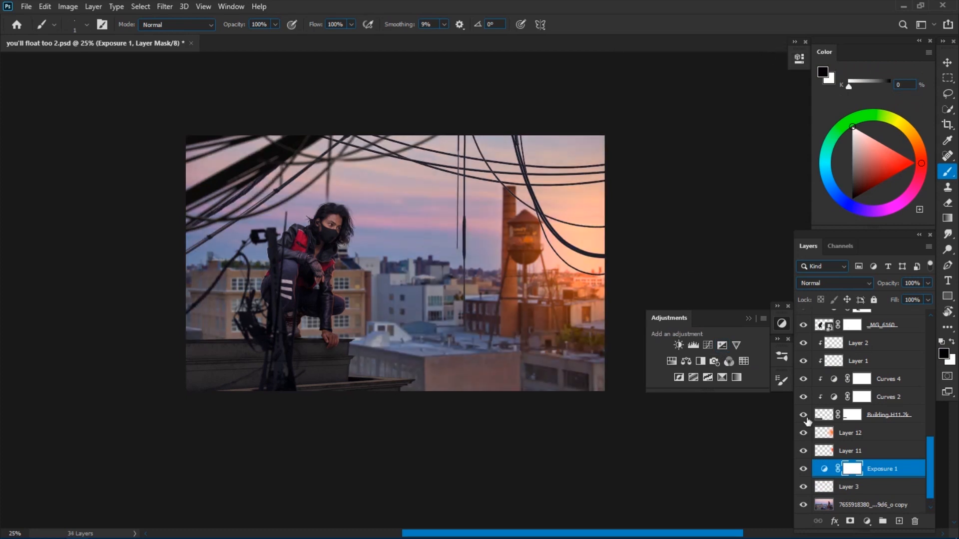
left_click_drag(829, 489, 804, 471)
Step: Lasso the upper half of the Tengu mask above the nose and hide that area with an inverted layer mask
scroll(860, 445, "up", 10)
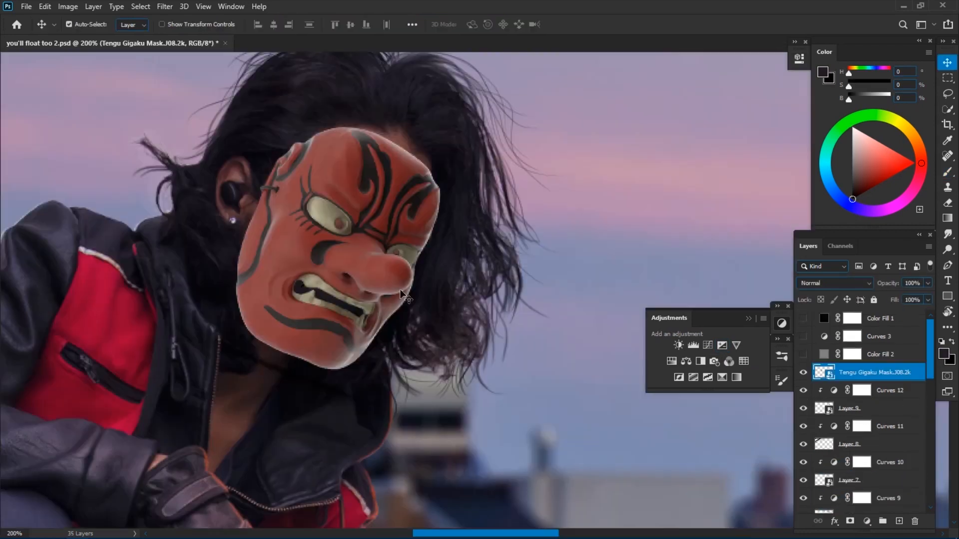
key("l")
left_click_drag(415, 271, 322, 242)
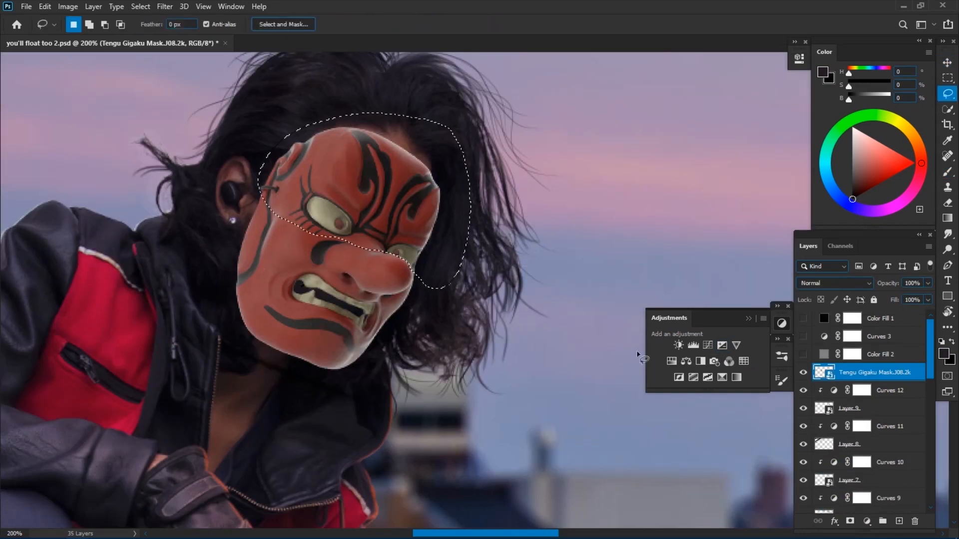
left_click(850, 522)
key("ctrl+i")
Step: Reposition the half Tengu mask over the man's lower face and rotate it about -4°
key("v")
key("ctrl+t")
left_click_drag(636, 256, 631, 280)
key("Return")
key("ctrl+minus")
key("ctrl+minus")
key("ctrl+minus")
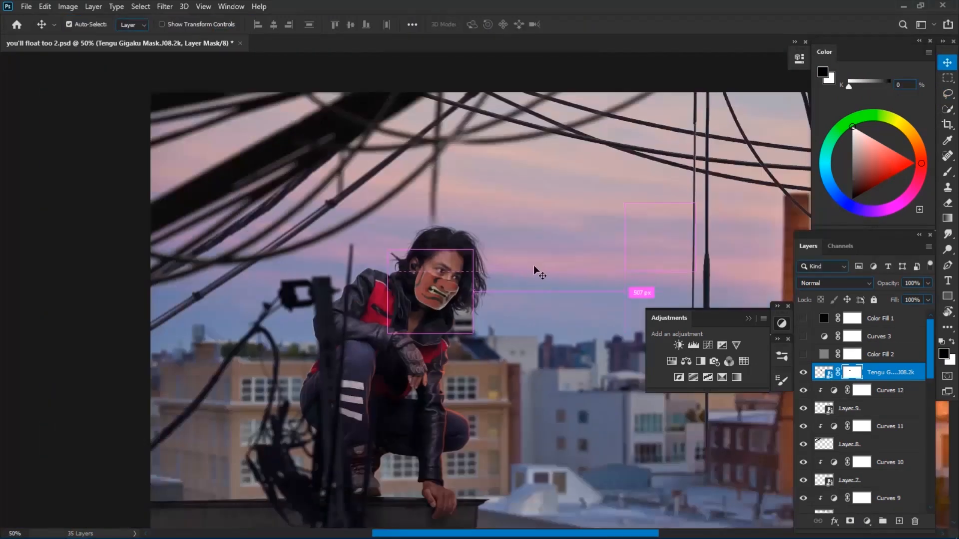
key("ctrl+plus")
key("ctrl+t")
left_click_drag(509, 335, 513, 329)
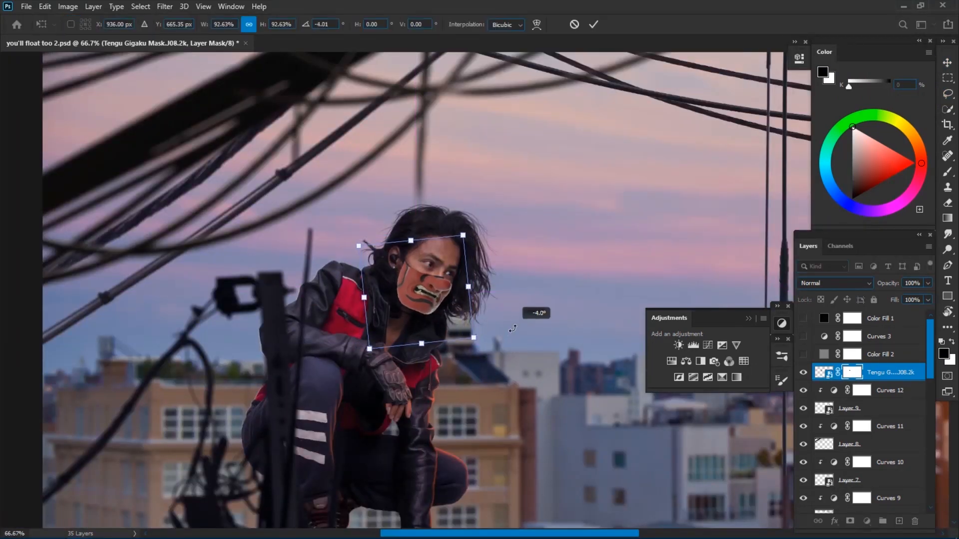
left_click(593, 24)
Step: Disable the Tengu layer mask, trace the lower-face part of the Tengu mask with the Pen tool and convert the path to a selection
scroll(451, 291, "up", 3)
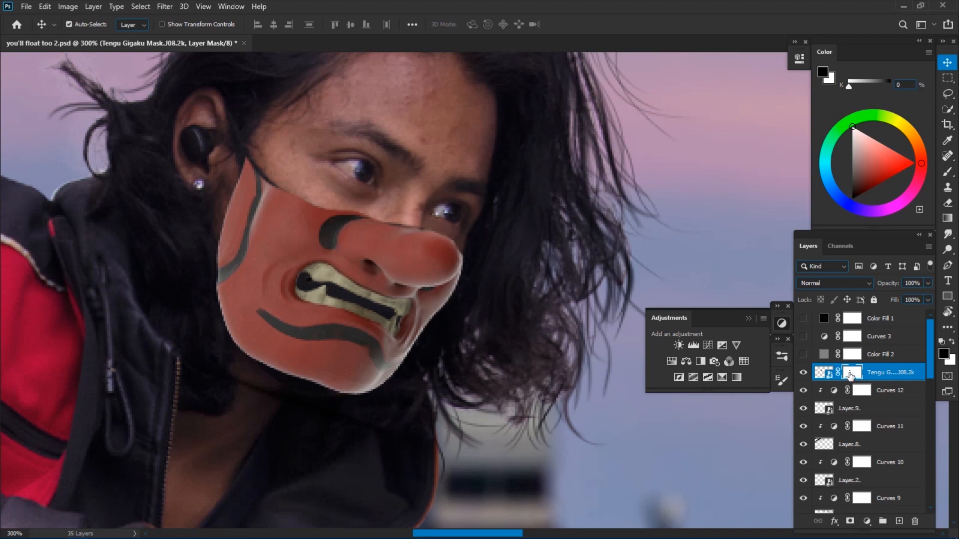
left_click(852, 373, "shift")
key("p")
left_click(409, 231)
left_click_drag(457, 249, 466, 269)
key("ctrl+Return")
Step: Delete the old Tengu layer mask, create a new one from the selection and apply it to the layer
right_click(852, 374)
left_click(867, 394)
left_click(850, 522)
right_click(853, 374)
left_click(867, 406)
Step: Warp the Tengu mask's cheek, chin and nose to fit the man's lower face
key("ctrl+t")
left_click(537, 24)
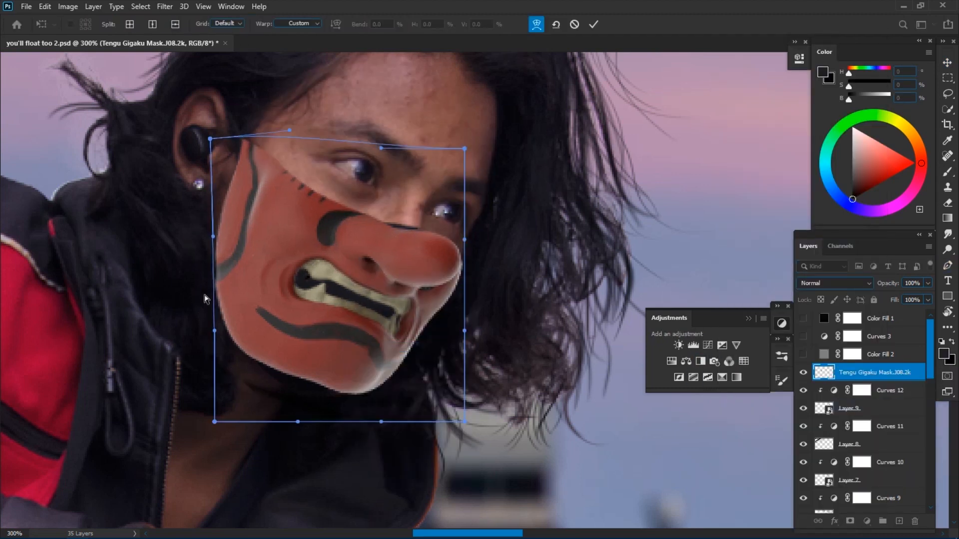
left_click_drag(219, 300, 227, 311)
left_click_drag(371, 382, 356, 388)
left_click_drag(441, 262, 448, 267)
key("Return")
key("e")
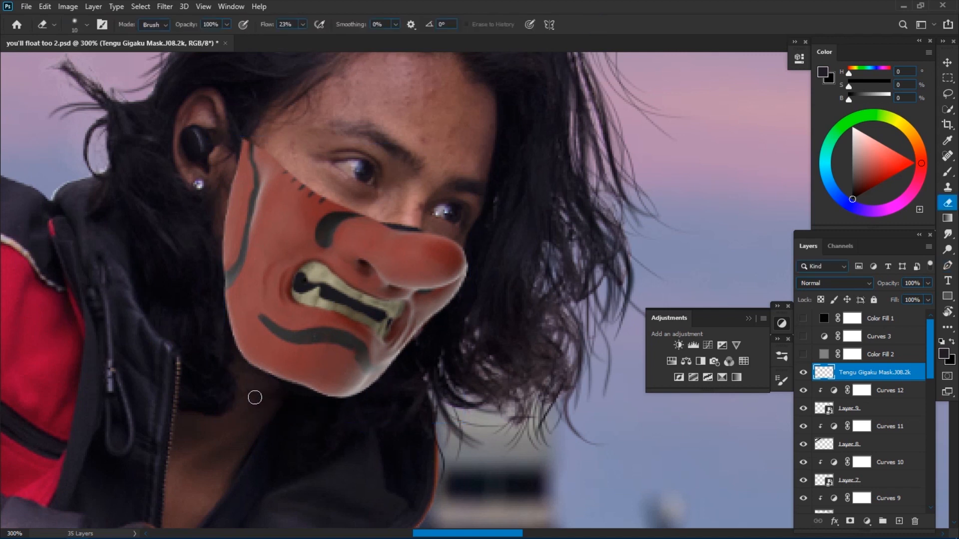
Step: Nudge the Tengu mask slightly upward on the man's face with Free Transform
key("ctrl+minus")
key("ctrl+minus")
key("ctrl+minus")
key("ctrl+plus")
key("ctrl+t")
left_click_drag(478, 325, 477, 319)
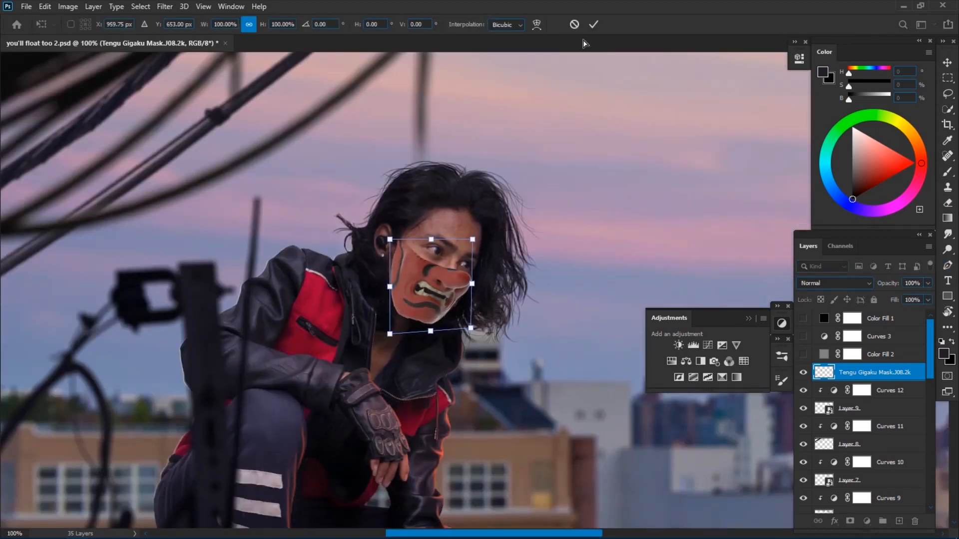
key("Return")
Step: Clip a Curves adjustment to the Tengu mask, darken its blacks slightly against the black-and-white check view and compare it on and off
key("ctrl+minus")
key("ctrl+minus")
key("ctrl+minus")
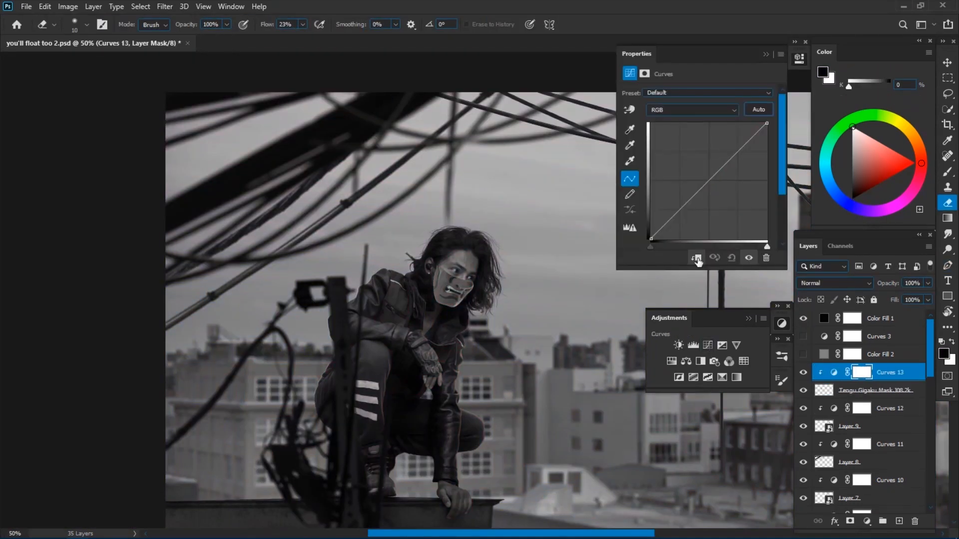
left_click_drag(650, 240, 660, 240)
left_click(766, 54)
left_click(804, 318)
key("ctrl+plus")
left_click(803, 373)
left_click(803, 373)
key("ctrl+minus")
key("ctrl+minus")
left_click_drag(552, 389, 488, 380)
left_click(804, 373)
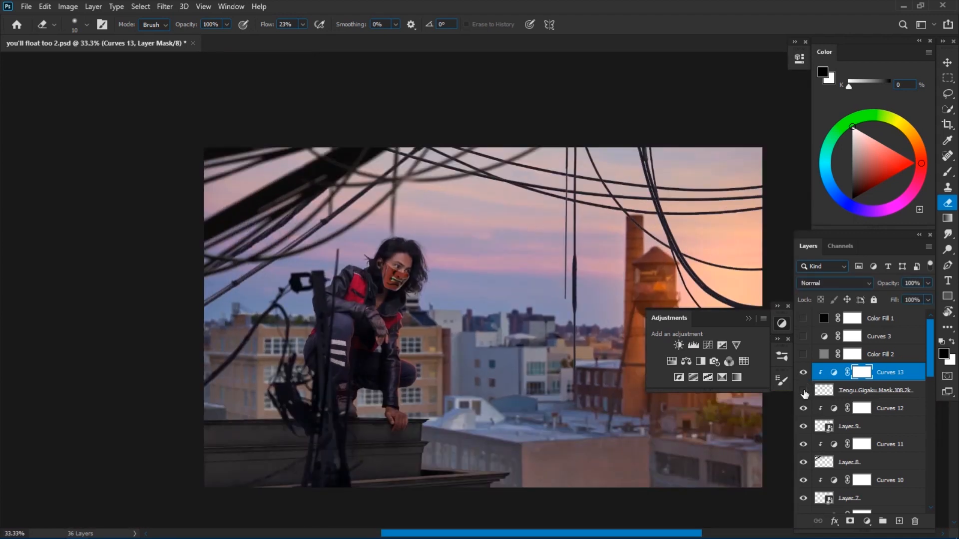
Step: Add a new layer beneath the Tengu mask and set its blend mode to Multiply
key("ctrl+plus")
key("ctrl+plus")
key("ctrl+plus")
key("ctrl+plus")
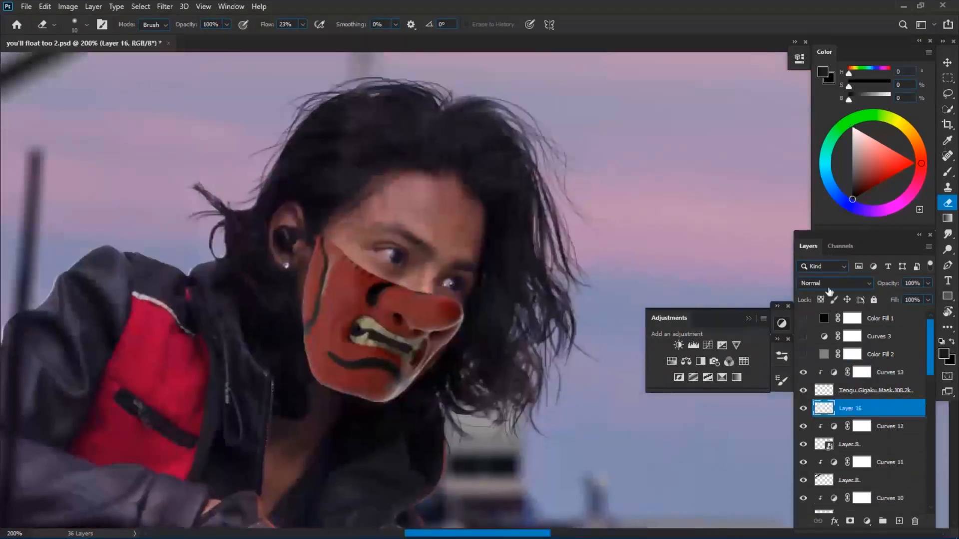
left_click(453, 225, "alt")
left_click(452, 221)
left_click(422, 256, "alt")
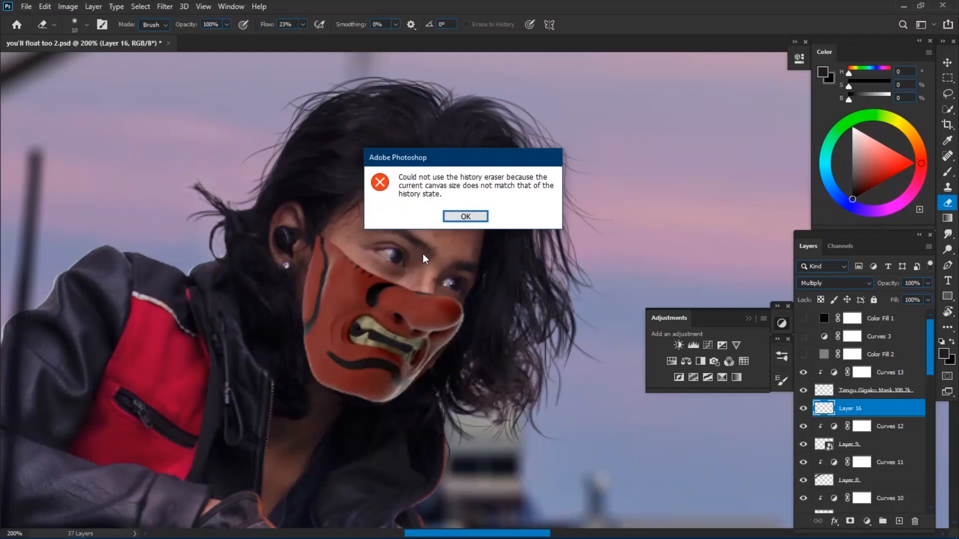
left_click(455, 219)
Step: Sample a skin tone, adjust it to a dark reddish brown and paint shadow along the mask's upper edge with the Brush
key("b")
left_click(424, 258, "alt")
key("ctrl+plus")
left_click(943, 353)
left_click(564, 210)
left_click(774, 91)
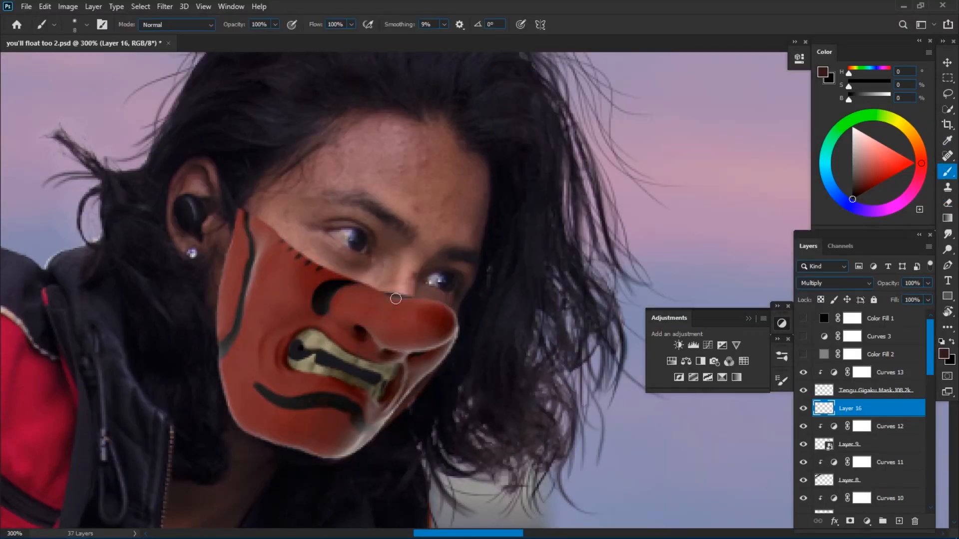
Step: Lock the Tengu mask layer's transparent pixels and add a clipped Soft Light layer above it for red shading
key("alt+bracketright")
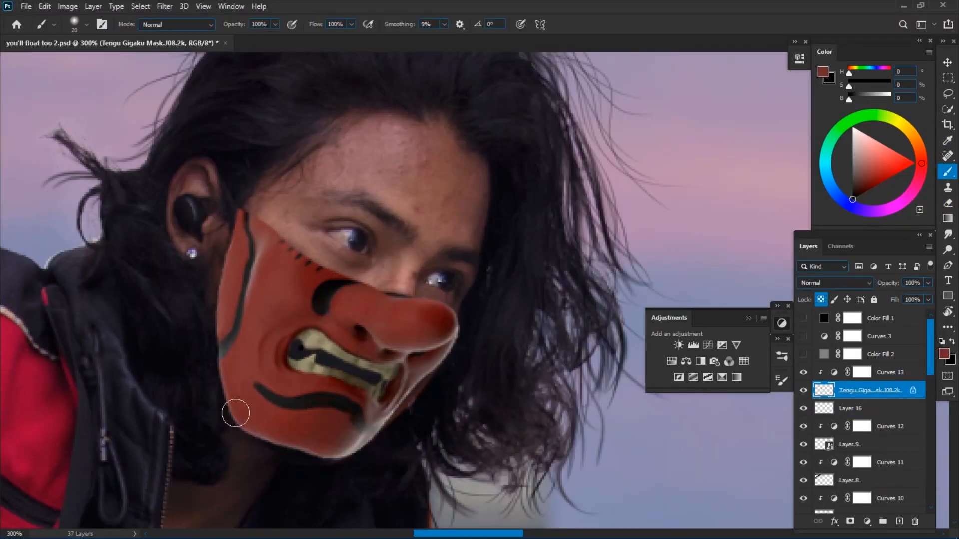
key("ctrl+minus")
left_click(899, 522)
left_click(834, 283)
left_click(825, 391)
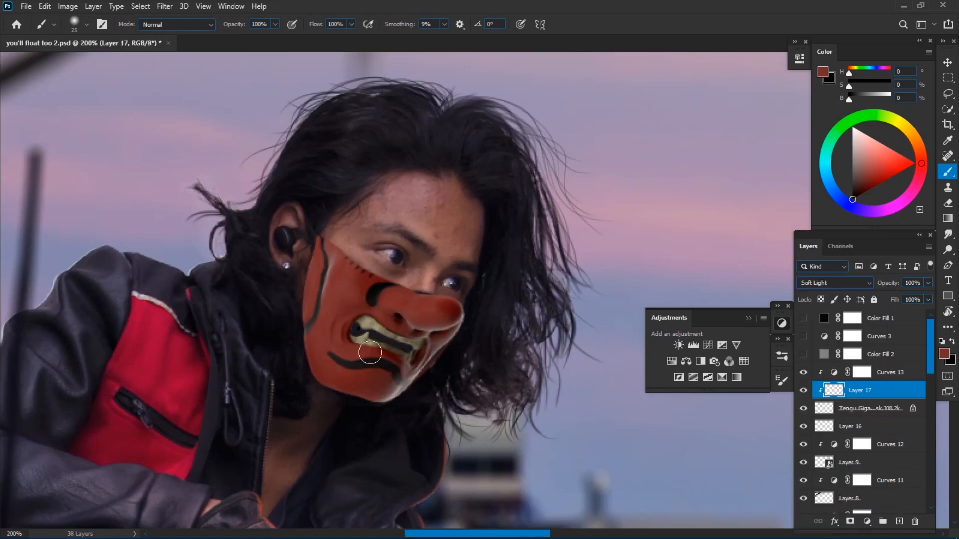
key("ctrl+minus")
key("ctrl+plus")
Step: Add another clipped layer in Color mode and paint saturated orange along the mask's bright chin and nose edges
key("ctrl+alt+shift+n")
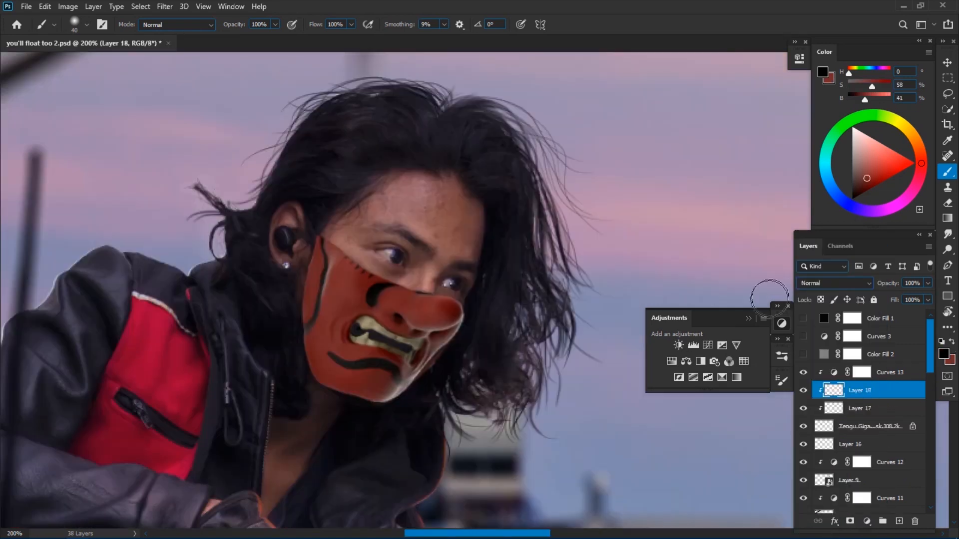
left_click(809, 283)
left_click(819, 485)
left_click(921, 151)
left_click(911, 160)
key("x")
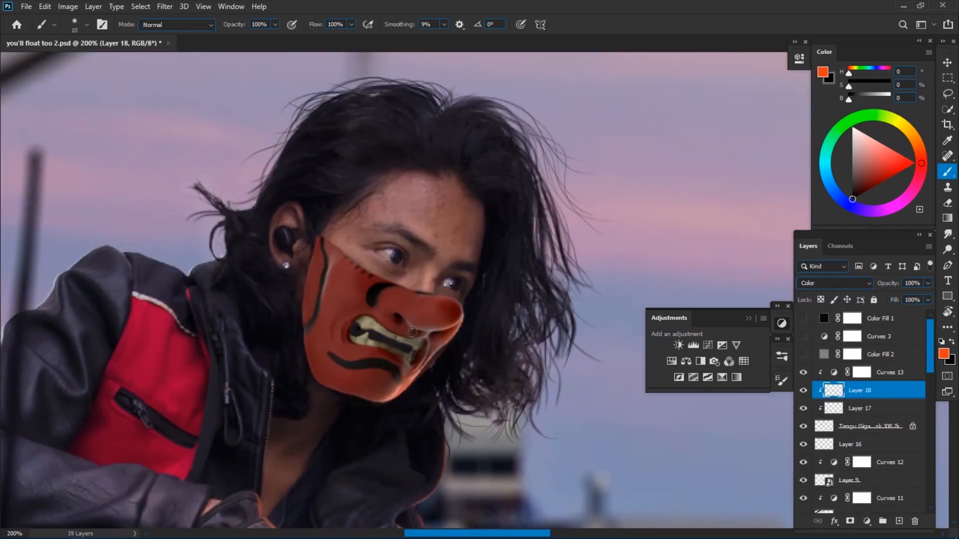
Step: Protect dark areas from the orange Color layer by splitting its underlying Blend If shadow slider to 27 / 29
key("ctrl+minus")
key("ctrl+minus")
double_click(923, 391)
key("ctrl+plus")
left_click_drag(340, 342, 476, 305)
left_click_drag(653, 259, 670, 259)
left_click_drag(672, 259, 676, 259)
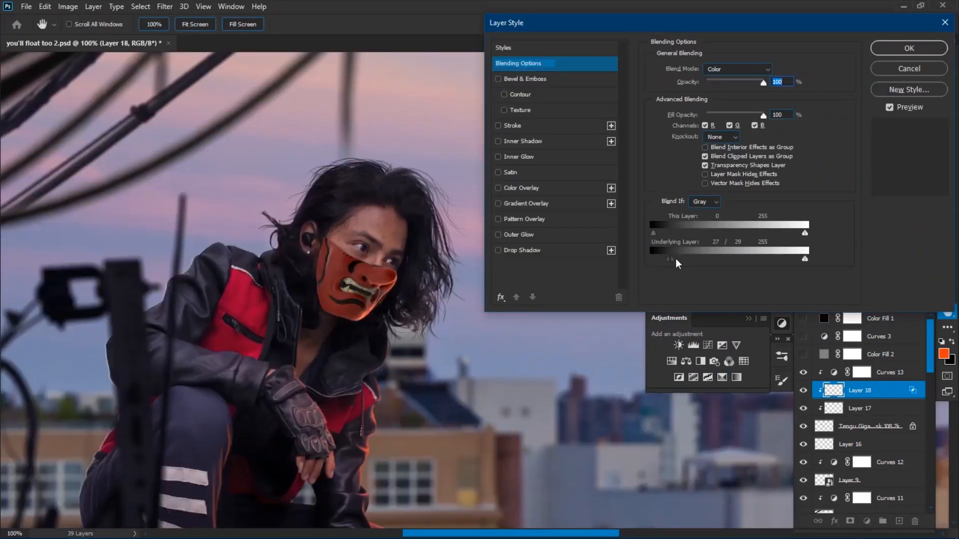
key("Return")
Step: Add a layer directly beneath the Tengu mask and paint dark shadow along the mask's lower edge with a small brush
key("b")
key("ctrl+plus")
key("ctrl+plus")
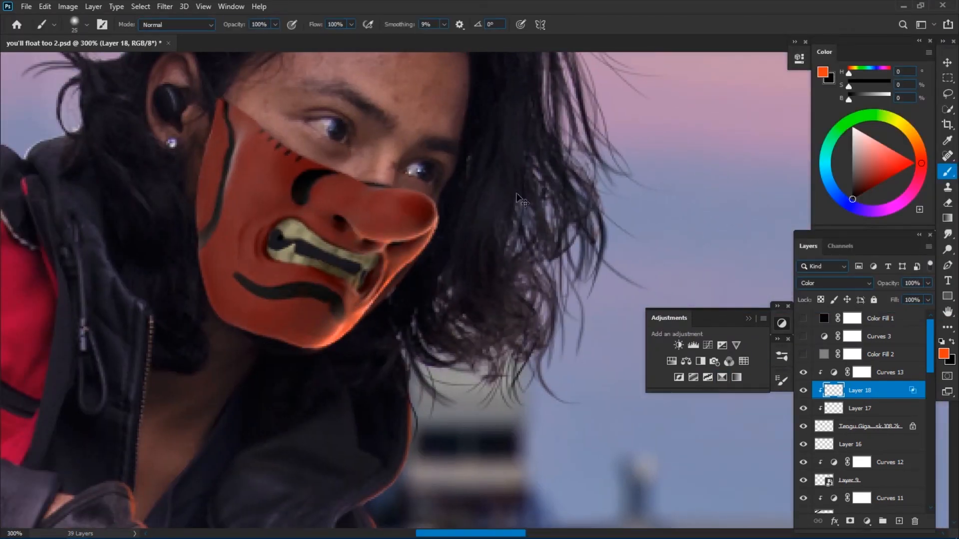
left_click_drag(516, 197, 686, 180)
left_click(869, 426)
left_click(899, 521, "ctrl")
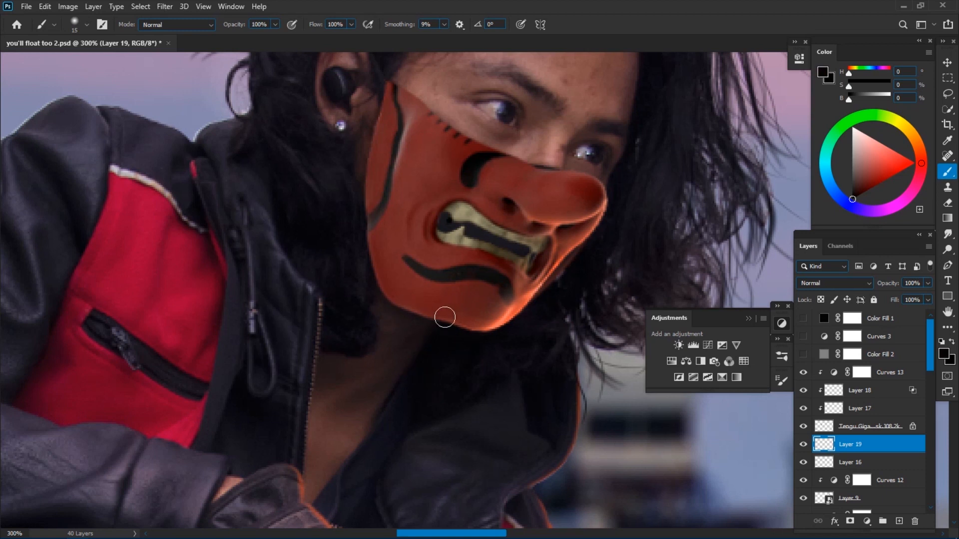
left_click_drag(444, 317, 368, 457)
key("bracketleft")
key("bracketleft")
key("bracketleft")
left_click(482, 290, "alt")
Step: Save the document and touch up the shadow beside the mask with a smaller brush and a newly sampled colour
key("ctrl+minus")
key("ctrl+minus")
key("ctrl+minus")
key("ctrl+minus")
key("ctrl+s")
key("ctrl+plus")
key("ctrl+plus")
key("ctrl+plus")
key("ctrl+plus")
key("bracketleft")
left_click(441, 282, "alt")
key("ctrl+0")
Step: Add a Soft Light layer above the mask's Curves adjustment and make white the brush colour
left_click(889, 372)
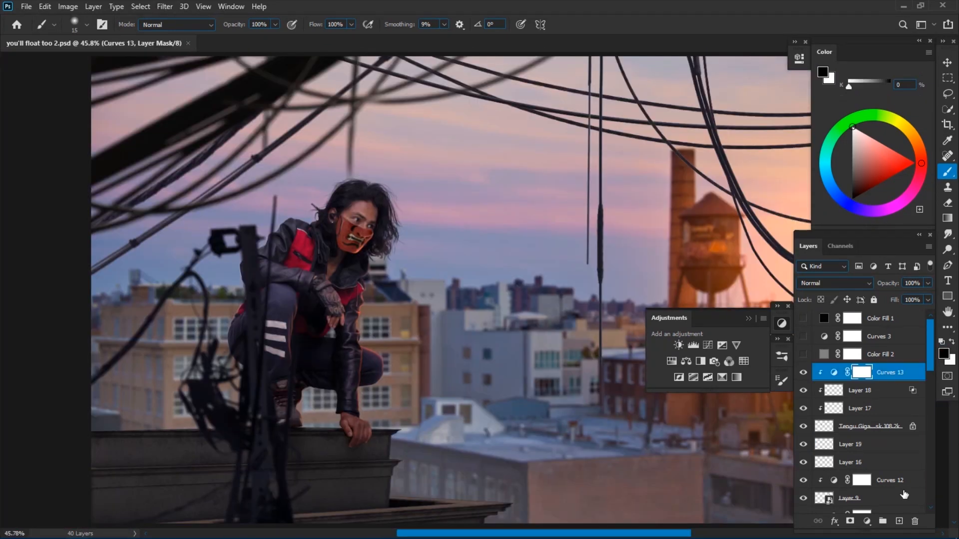
left_click(899, 521)
left_click(835, 283)
left_click(819, 379)
key("ctrl+plus")
key("ctrl+plus")
key("ctrl+plus")
key("ctrl+plus")
key("d")
key("x")
Step: Paint soft white highlights on the man's face at 29% flow on the Soft Light layer
left_click_drag(200, 75, 450, 220)
key("bracketright")
key("bracketright")
key("bracketright")
key("bracketright")
key("bracketright")
key("bracketright")
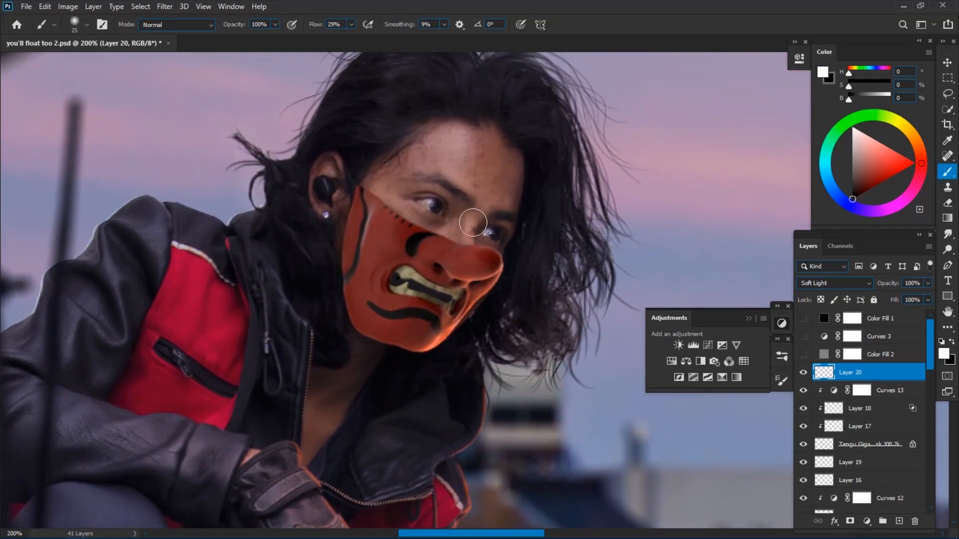
left_click_drag(395, 200, 406, 155)
Step: Enlarge the brush and paint black on the Soft Light layer to deepen the shaded areas of the mask and the man's body
key("bracketright")
key("bracketright")
key("bracketright")
key("bracketright")
key("bracketright")
key("bracketright")
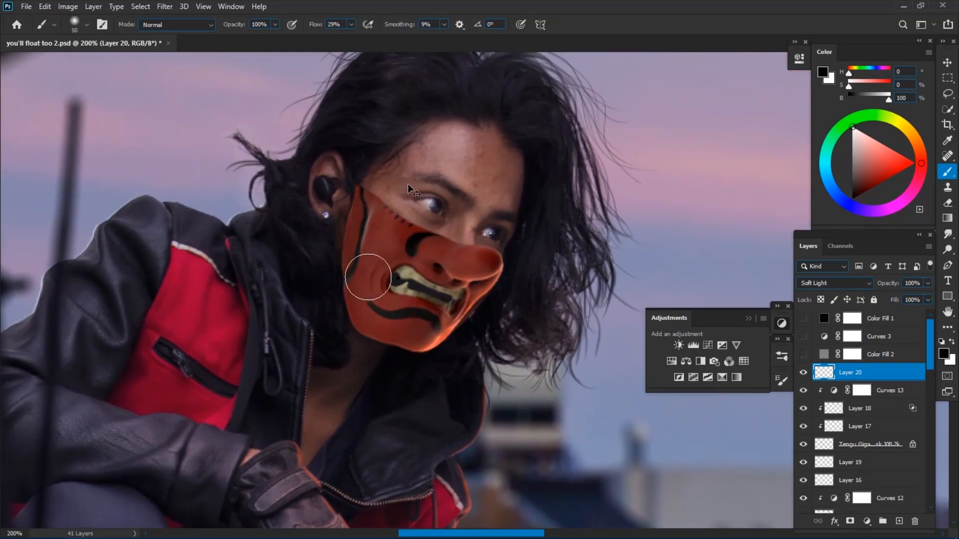
key("ctrl+minus")
left_click_drag(345, 395, 410, 262)
key("bracketright")
key("bracketright")
key("bracketright")
key("bracketright")
key("bracketright")
mouse_move(352, 269)
left_mouse_down()
mouse_move(350, 421)
mouse_move(319, 276)
left_mouse_up()
key("bracketleft")
key("bracketleft")
key("bracketleft")
key("bracketright")
key("bracketright")
key("bracketright")
key("bracketright")
left_click_drag(473, 321, 472, 400)
left_click_drag(406, 90, 299, 338)
Step: Switch to white, reduce the brush size and brighten the area around the man's ear and face
key("x")
key("bracketleft")
key("bracketleft")
key("bracketleft")
key("bracketleft")
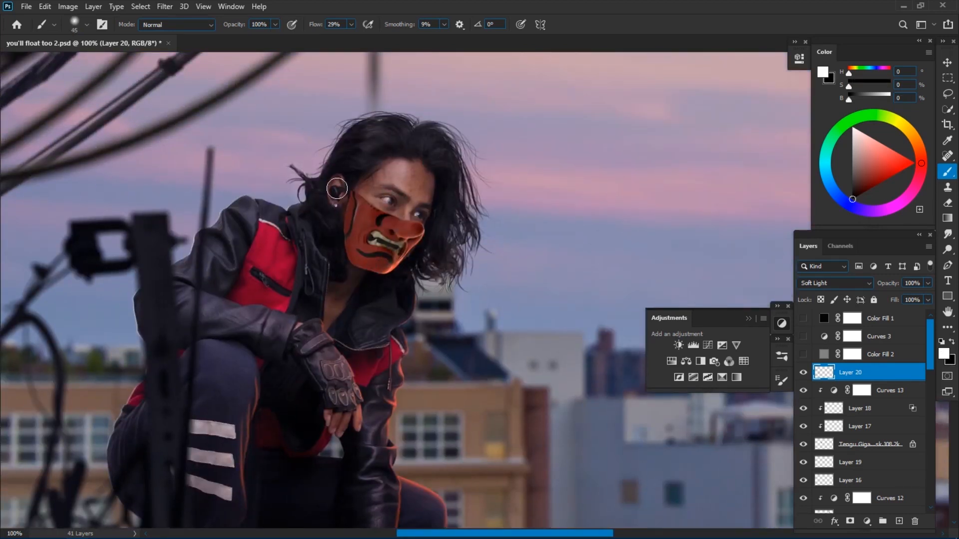
key("ctrl+minus")
key("ctrl+minus")
key("ctrl+minus")
key("ctrl+minus")
key("ctrl+plus")
key("ctrl+plus")
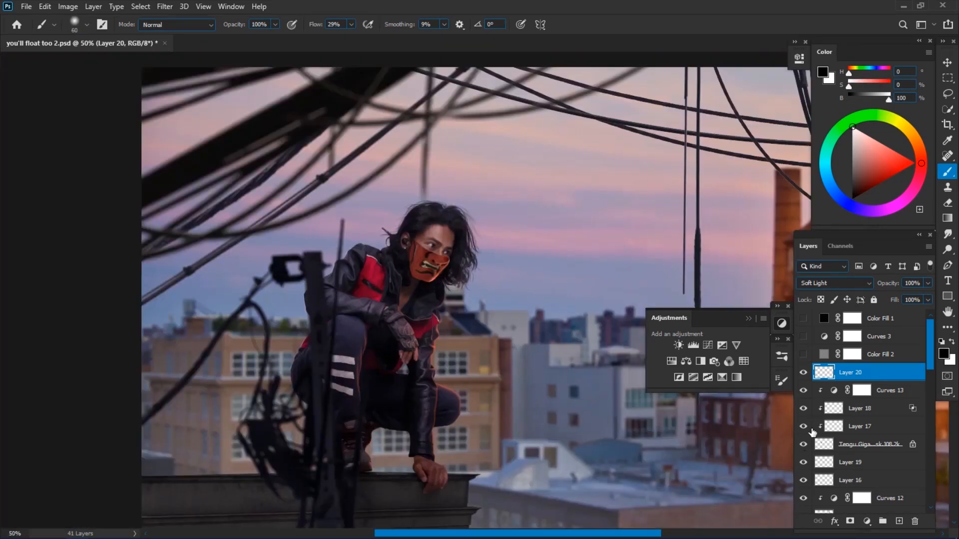
Step: Merge the Tengu mask layer with its clipped layers up to Curves 13
key("ctrl+minus")
key("ctrl+minus")
key("ctrl+minus")
key("ctrl+plus")
key("ctrl+plus")
key("ctrl+plus")
key("ctrl+plus")
key("ctrl+plus")
left_click_drag(463, 368, 536, 427)
key("ctrl+plus")
left_click(869, 444)
left_click(884, 391, "shift")
key("ctrl+e")
Step: Warp the merged Tengu mask, moving its outer cheek and jaw side inward and upward
key("ctrl+t")
left_click_drag(370, 296, 377, 277)
left_click_drag(359, 409, 367, 392)
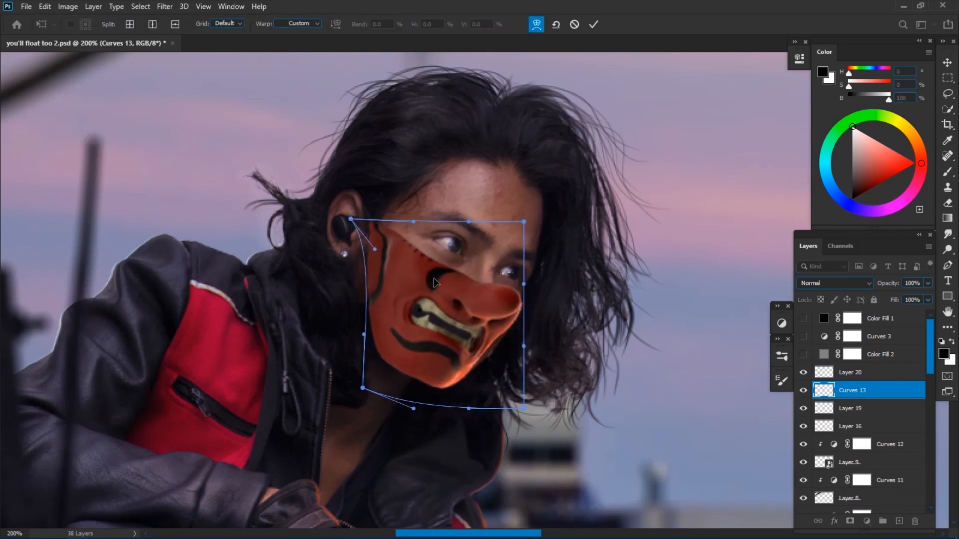
key("Return")
Step: Warp the Tengu mask again, pulling its upper ear-side corner and cheek slightly upward and inward
key("ctrl+minus")
key("ctrl+minus")
key("ctrl+minus")
key("ctrl+plus")
key("ctrl+plus")
key("ctrl+plus")
key("ctrl+t")
right_click(412, 273)
left_click(433, 355)
left_click_drag(366, 219, 375, 204)
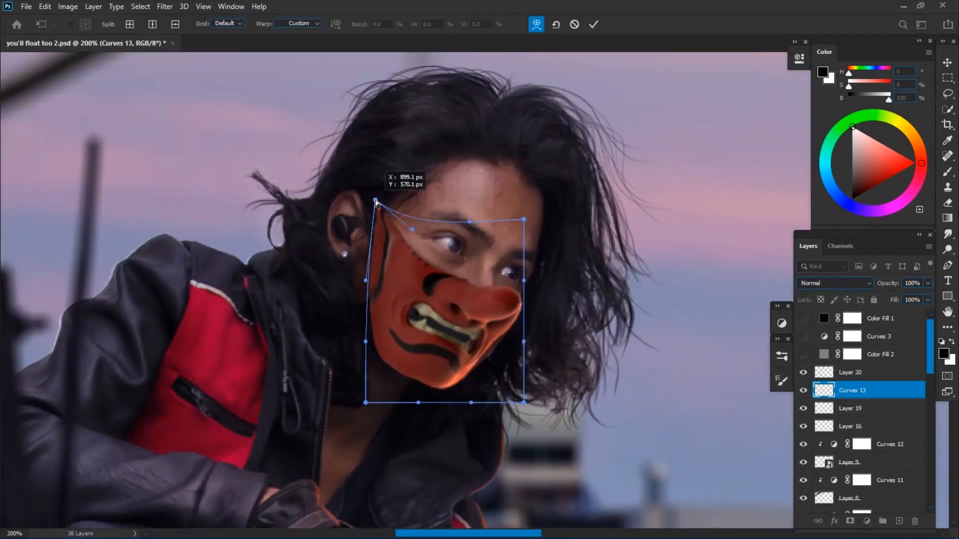
left_click_drag(422, 281, 428, 273)
key("Return")
Step: Add a new layer above Layer 20 and choose a brush reduced to about 3 px for fine details near the mask
left_click(875, 409)
left_click(352, 279, "alt")
key("ctrl+minus")
key("ctrl+plus")
left_click(869, 372)
left_click(900, 522)
right_click(354, 213)
left_click(400, 401)
key("bracketleft")
key("bracketleft")
key("bracketleft")
key("bracketleft")
key("bracketleft")
key("bracketleft")
key("bracketleft")
key("bracketleft")
key("bracketleft")
key("bracketleft")
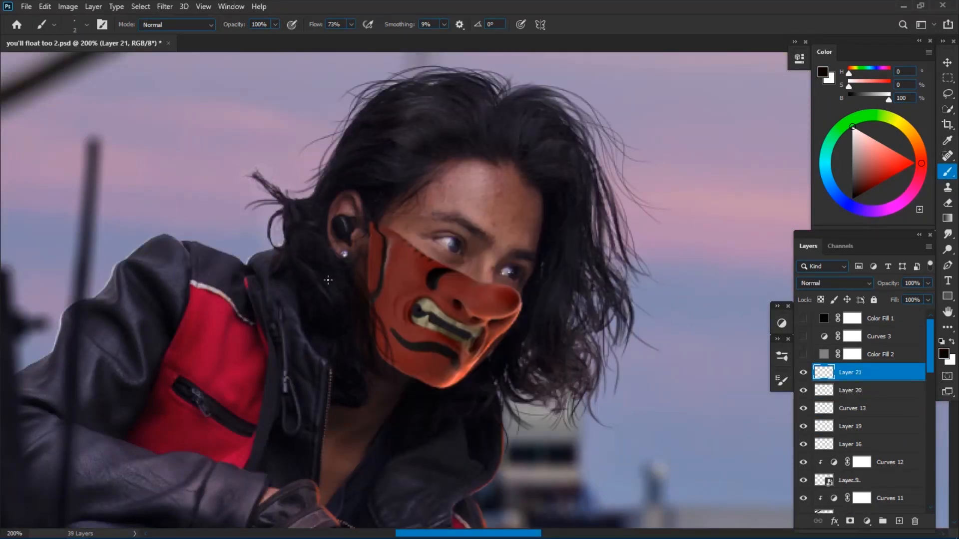
key("ctrl+minus")
key("ctrl+minus")
key("ctrl+minus")
key("ctrl+minus")
key("bracketright")
key("bracketright")
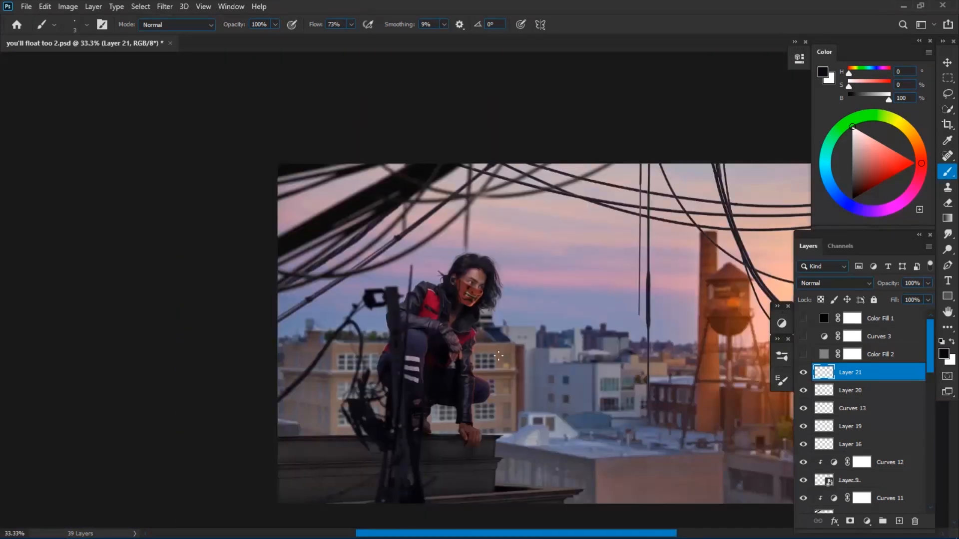
key("ctrl+plus")
key("ctrl+plus")
key("ctrl+plus")
key("ctrl+plus")
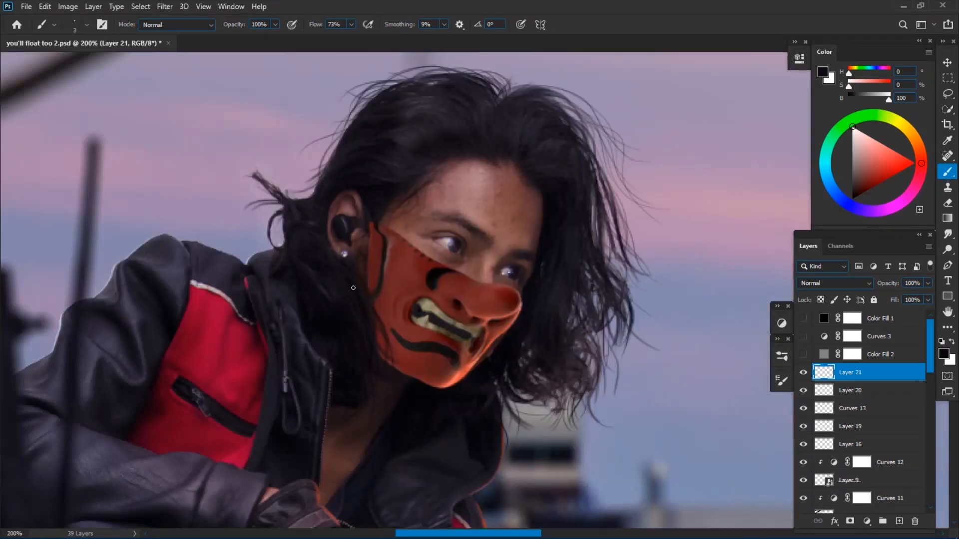
key("bracketright")
Step: Add a new layer clipped to the man above Layer 14 and choose a soft round brush
key("ctrl+minus")
key("ctrl+minus")
key("ctrl+minus")
left_click_drag(930, 367, 926, 457)
left_click(887, 388)
key("ctrl+shift+alt+n")
key("ctrl+alt+g")
right_click(434, 345)
double_click(526, 394)
Step: Try a black dab on the clipped layer, undo it and enlarge the soft brush to 250 px
key("ctrl+plus")
key("bracketright")
key("bracketright")
key("bracketright")
key("bracketright")
key("bracketright")
key("bracketright")
key("bracketright")
key("bracketright")
left_click(373, 351)
key("ctrl+z")
key("ctrl+minus")
key("ctrl+minus")
key("bracketright")
key("bracketright")
key("bracketright")
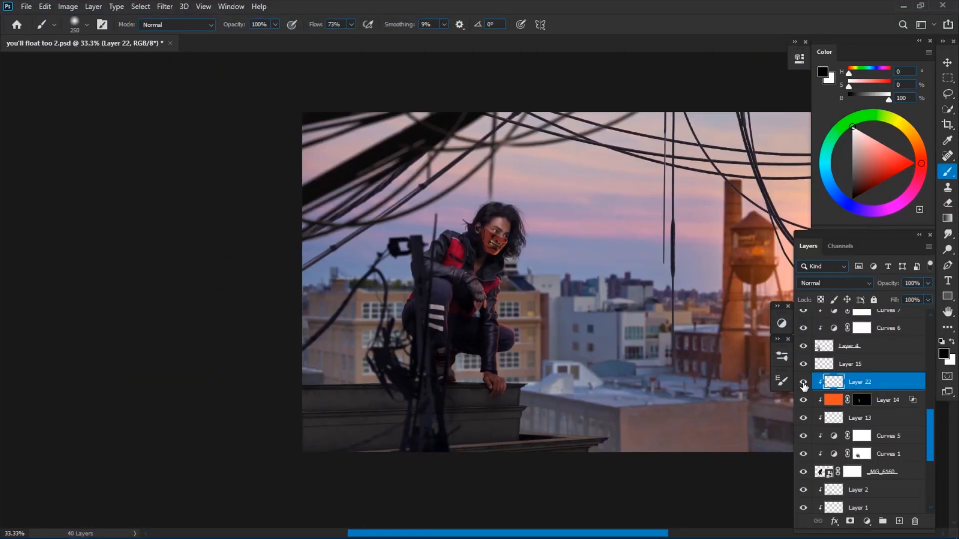
Step: Darken the rooftop ledge by lowering the highlight end of its Curves 2 adjustment, and save the document
key("v")
left_click(505, 420)
scroll(842, 450, "down", 3)
double_click(834, 464)
left_click_drag(766, 150, 768, 178)
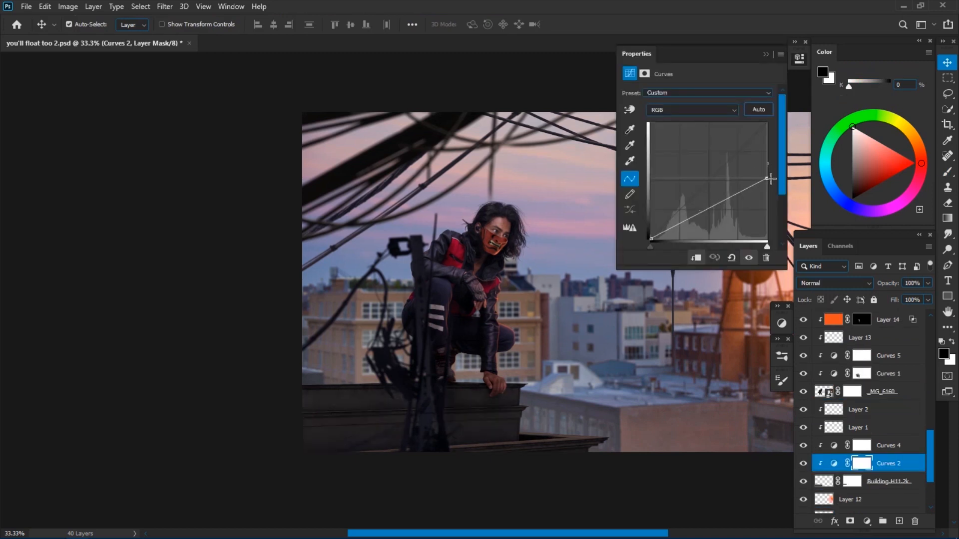
left_click(772, 53)
key("ctrl+minus")
left_click(817, 416)
left_click_drag(500, 250, 430, 276)
key("ctrl+s")
Step: Place particle overlay 12 above Layer 21 across the canvas in Screen mode, and adjust its Hue/Saturation
scroll(910, 338, "up", 10)
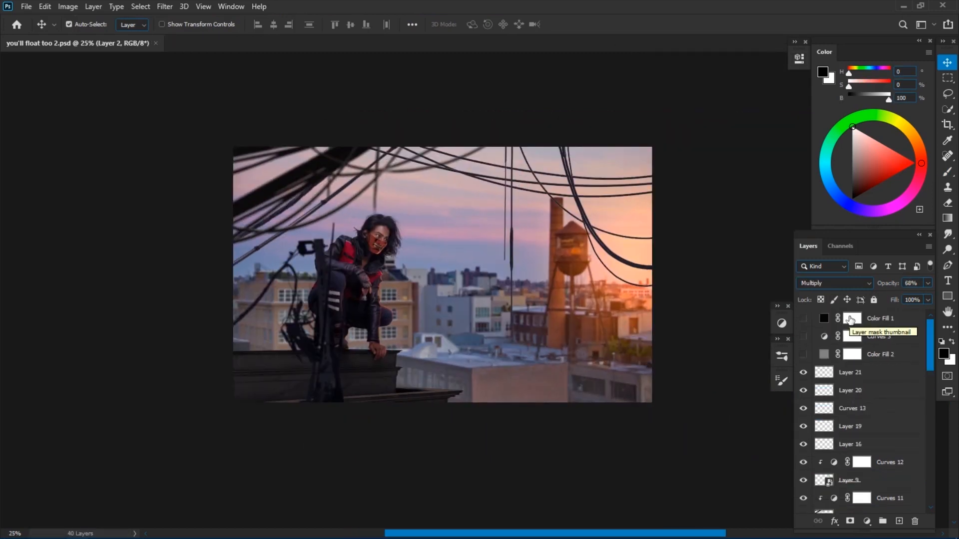
left_click(851, 372)
left_click_drag(549, 254, 462, 381)
left_click_drag(569, 360, 655, 416)
key("Return")
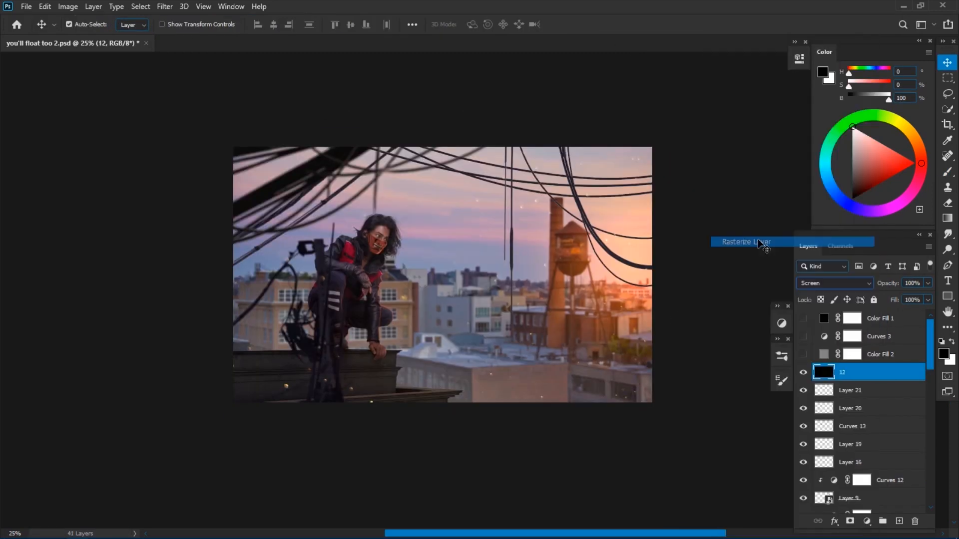
key("ctrl+u")
key("Return")
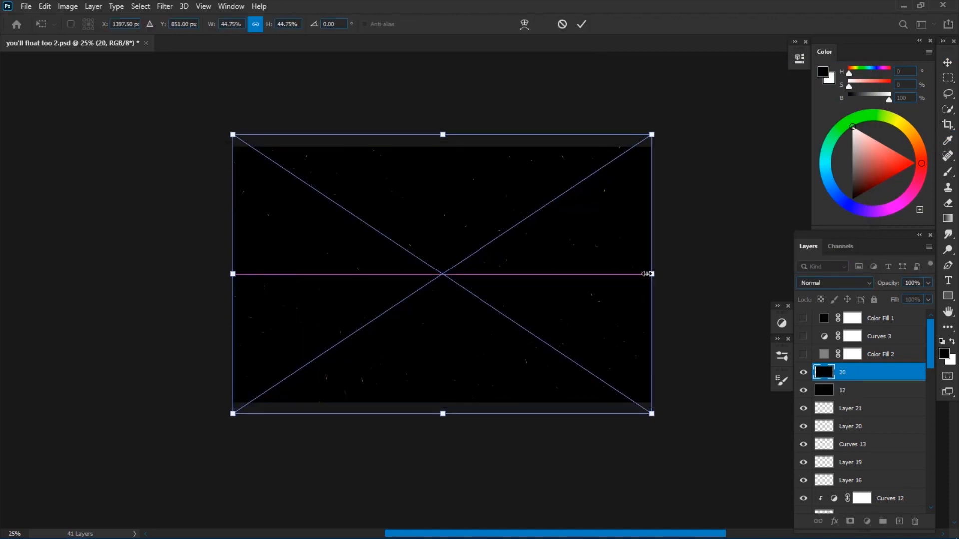
Step: Place particle overlay 20 at 44.75% scale over the canvas and adjust its Hue/Saturation
key("Return")
key("ctrl+u")
left_click_drag(732, 178, 719, 178)
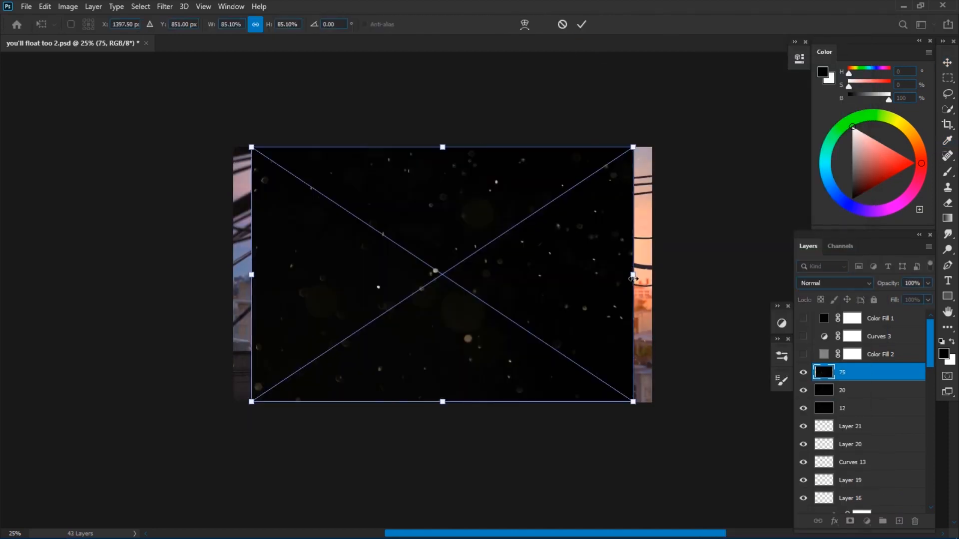
Step: Scale particle overlay 75 to the full canvas width and set its blend mode to Screen
left_click_drag(633, 278, 652, 278)
right_click(631, 274)
left_click(665, 454)
left_click(581, 25)
left_click(835, 283)
left_click(824, 341)
Step: Adjust the Levels and Hue/Saturation of particle overlay 75
key("ctrl+t")
right_click(533, 292)
key("ctrl+l")
key("Return")
key("ctrl+u")
left_click_drag(709, 170, 728, 170)
key("Return")
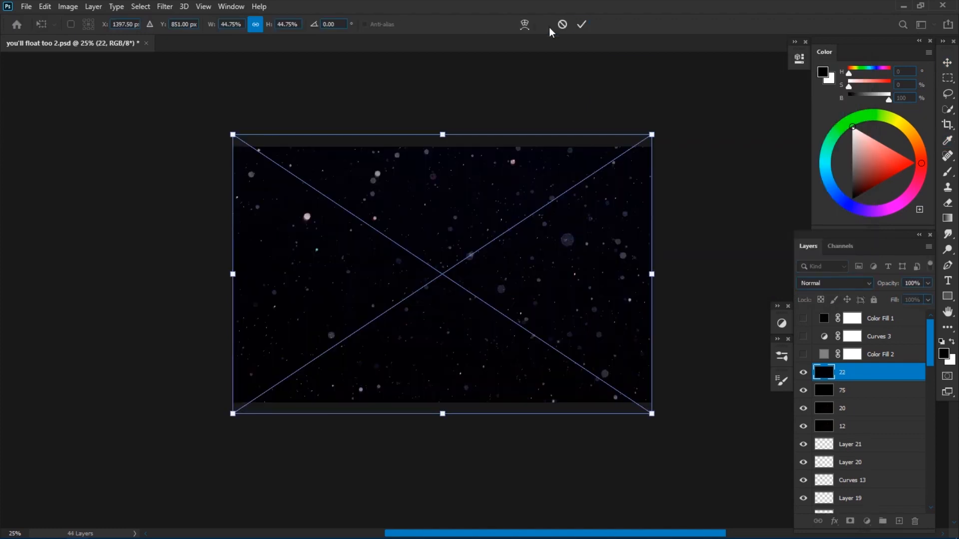
Step: Place particle overlay 22 at 44.75% scale over the canvas and set its blend mode to Screen
left_click(582, 25)
left_click(835, 283)
left_click(819, 341)
right_click(850, 372)
Step: Colorize particle overlay 22 with a strongly saturated red and set its Levels midtone to 0.72
key("ctrl+u")
left_click(822, 220)
left_click_drag(675, 178, 756, 178)
key("Return")
key("ctrl+l")
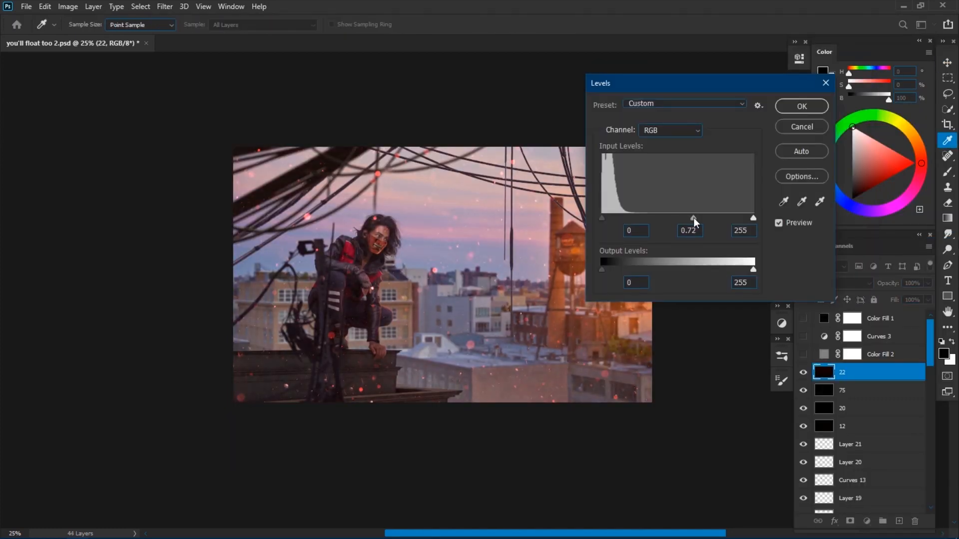
key("Return")
Step: Group particle overlays 12, 20, 75 and 22, and compare the image with the group hidden and shown
left_click(843, 425, "shift")
left_click(842, 426)
left_click(850, 378, "shift")
key("ctrl+g")
left_click(804, 372)
left_click(804, 372)
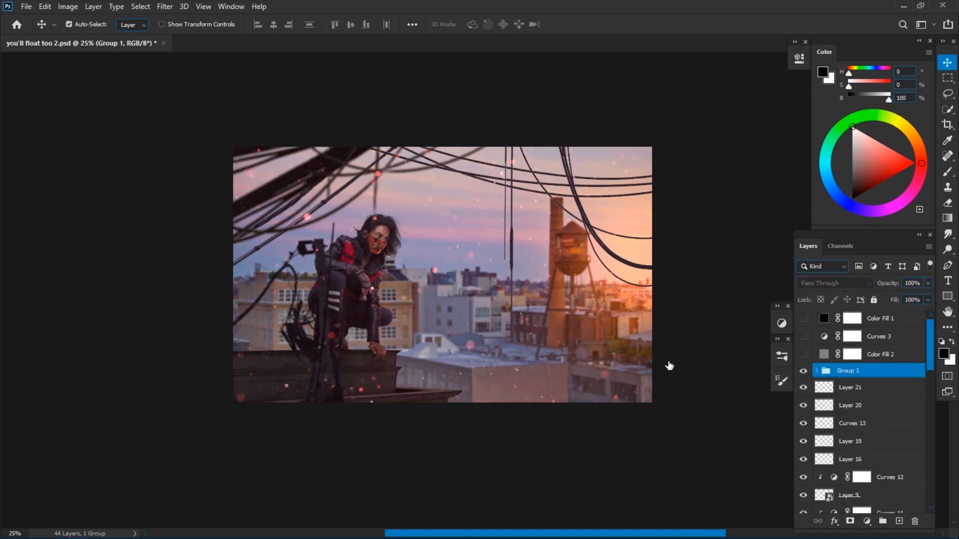
Step: Place overlay 42 above Group 1, scaled to cover the canvas, and set its blend mode to Screen
key("ctrl+minus")
left_click_drag(580, 279, 596, 280)
left_click(581, 24)
key("shift+alt+s")
key("ctrl+plus")
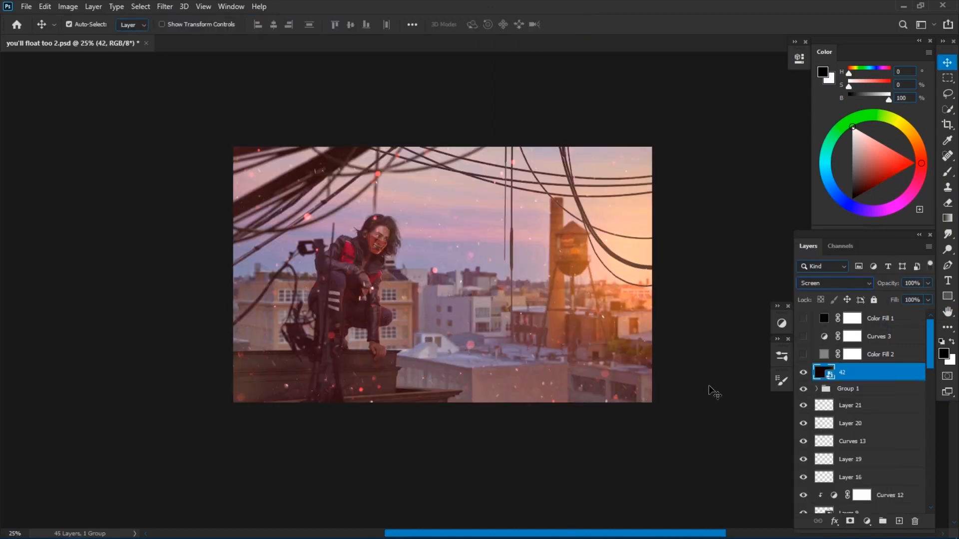
Step: Expand Group 1 and lower the opacity of particle overlay 22
left_click(822, 389)
left_click(817, 389)
left_click(839, 405)
left_click_drag(896, 286, 867, 285)
Step: Move overlay 42 to the top of Group 1 and set it to Linear Dodge (Add) with 58% fill
left_click(866, 376)
left_click_drag(865, 375, 863, 397)
left_click(835, 283)
left_click(822, 358)
left_click(803, 388)
left_click(804, 388)
left_click(831, 284)
left_click(820, 358)
left_click_drag(893, 301, 878, 302)
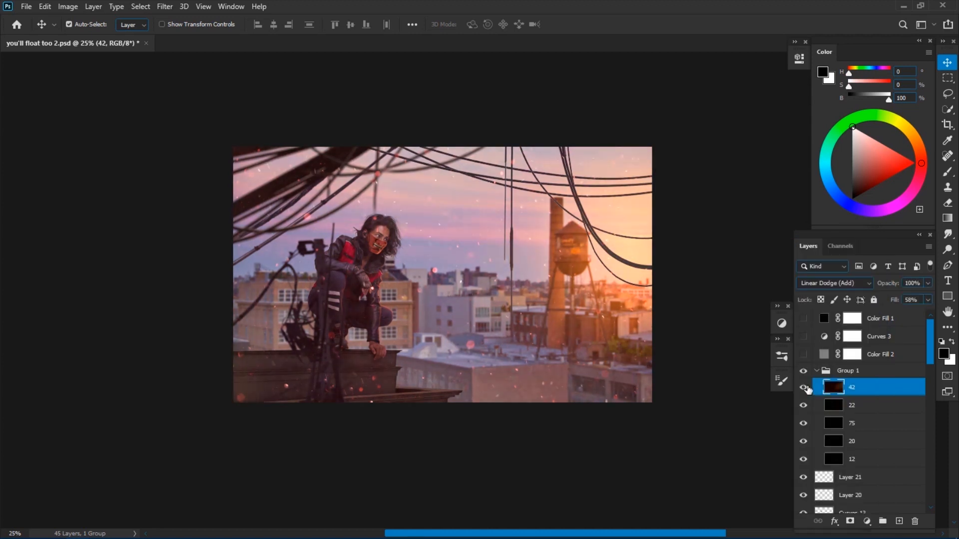
Step: Try overlay 57 at the top of Group 1, flipped horizontally and vertically and scaled beyond the canvas edges
right_click(597, 325)
left_click(624, 510)
right_click(612, 283)
left_click(641, 467)
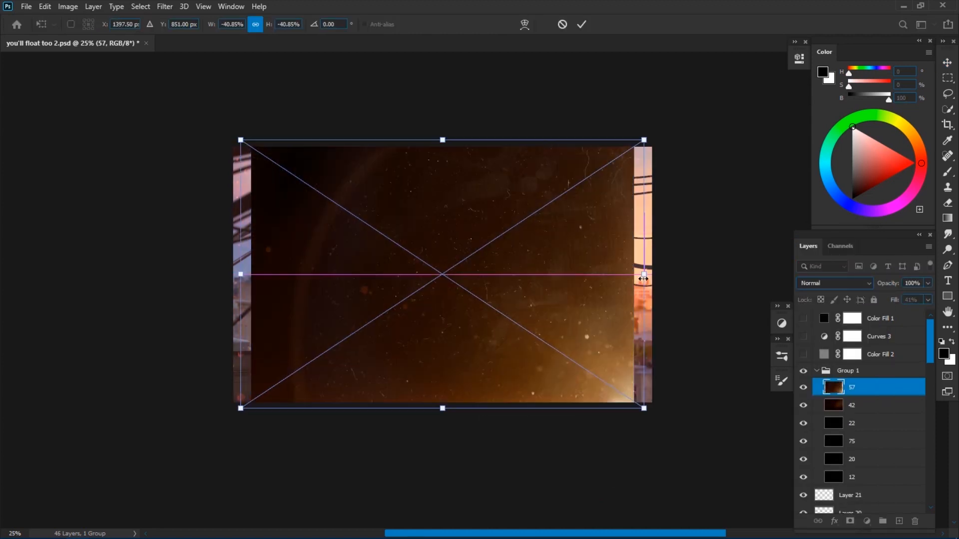
left_click_drag(633, 275, 671, 276)
key("Return")
left_click(815, 286)
left_click(807, 464)
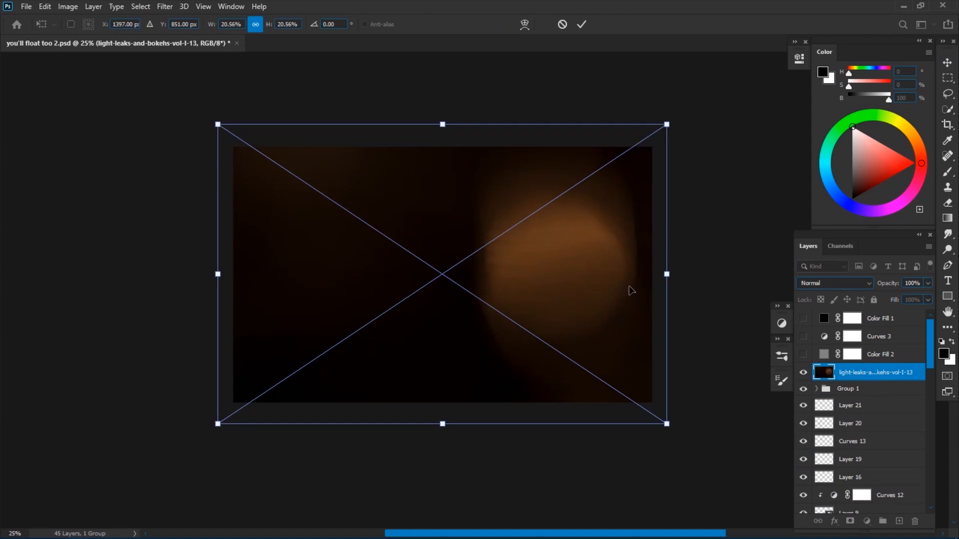
Step: Place the vol-I-13 light leak above Group 1 at 20.56% scale and set it to Linear Dodge (Add)
key("Return")
left_click(833, 284)
left_click(820, 358)
right_click(852, 375)
left_click(809, 252)
left_click(804, 373)
left_click(803, 373)
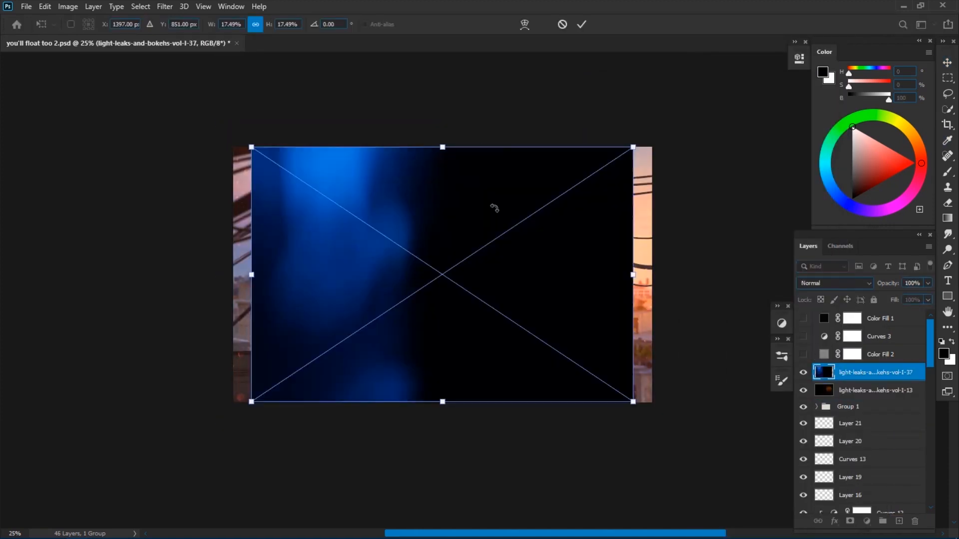
Step: Place the vol-I-37 light leak in Screen mode with its glow over the water tower, and colorize it red with hue 0
left_click_drag(525, 314, 533, 314)
key("Return")
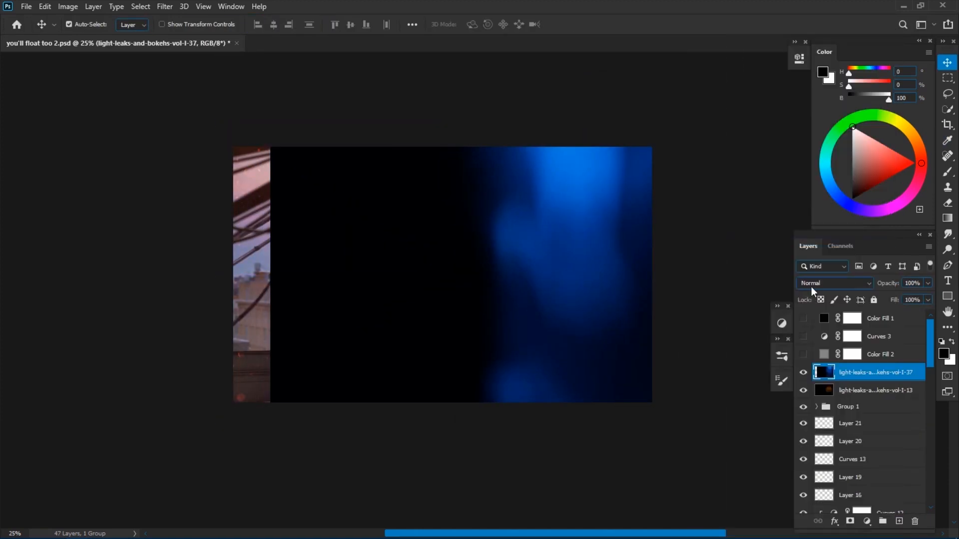
key("shift+alt+s")
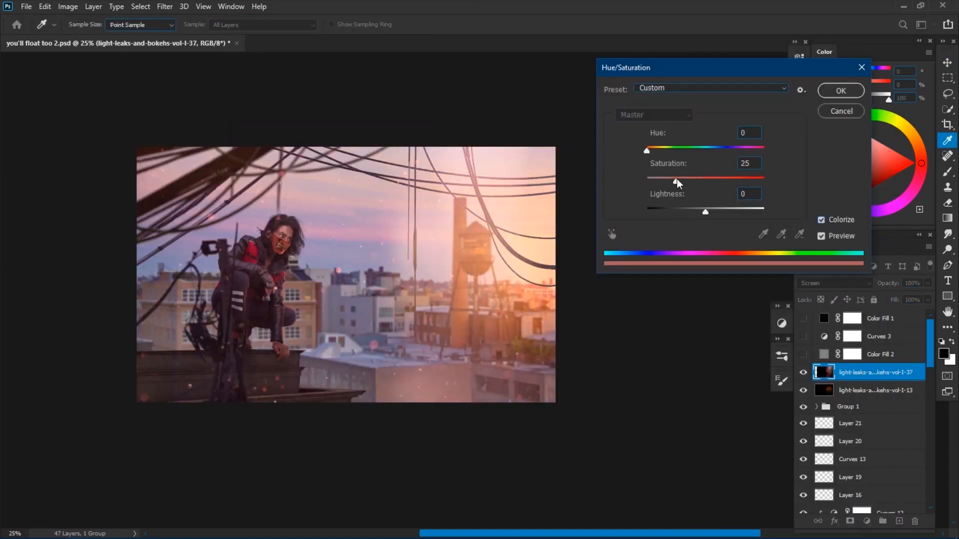
key("Return")
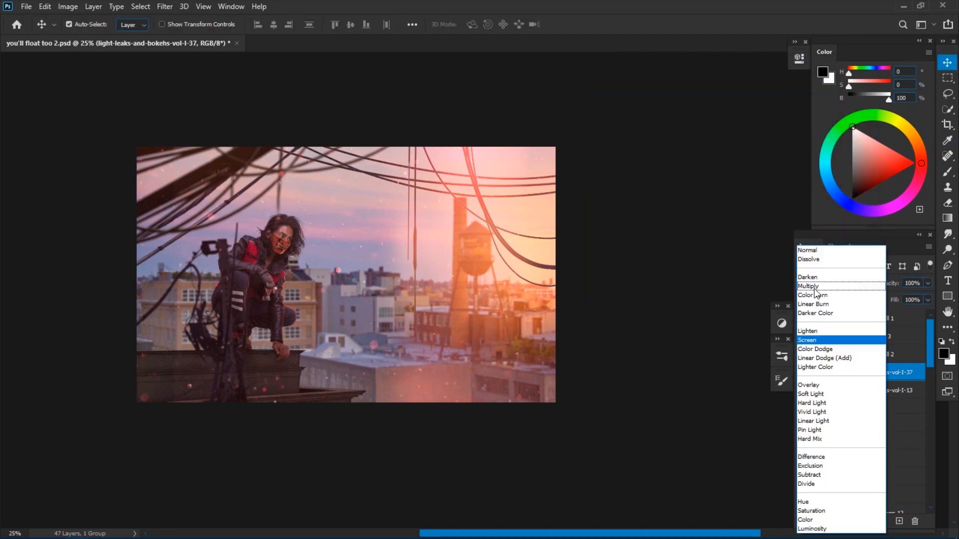
Step: Set the vol-I-37 light leak to Color Dodge and lower its fill, comparing the image with it hidden and shown
left_click(816, 283)
left_click(821, 350)
left_click_drag(895, 300, 853, 302)
left_click(803, 375)
left_click(803, 375)
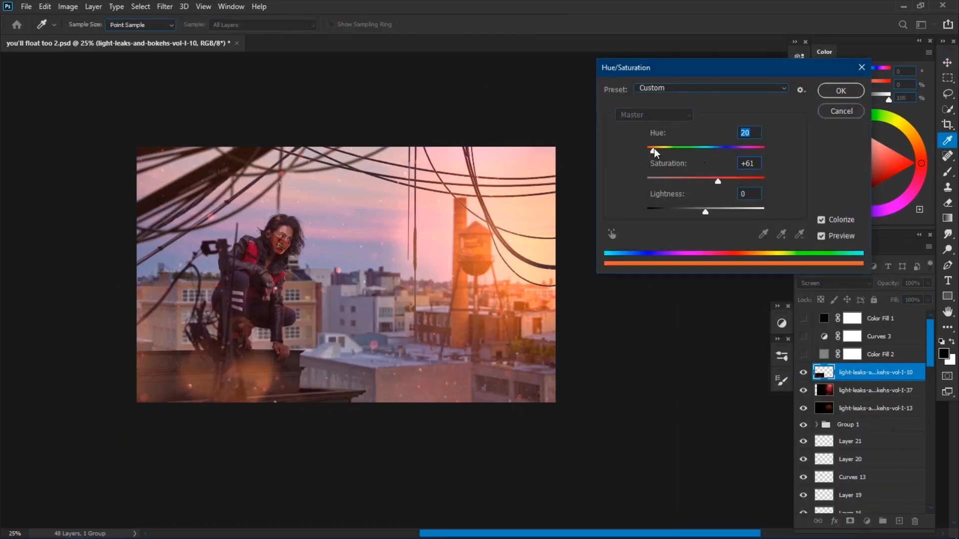
Step: Colorize the vol-I-10 light leak over the rooftop ledge with hue 20 and saturation 61
key("Return")
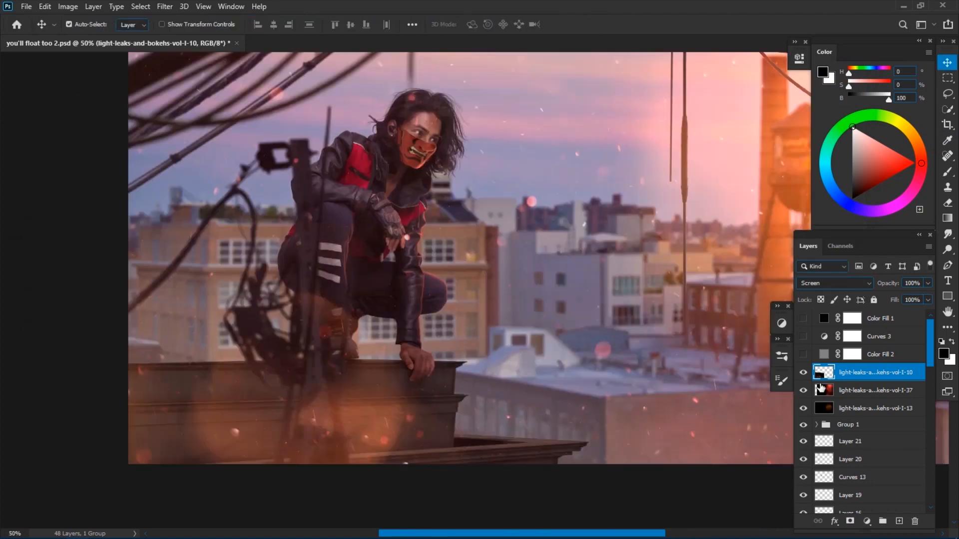
Step: Apply a Levels adjustment to the vol-I-10 light leak
key("ctrl+l")
key("Return")
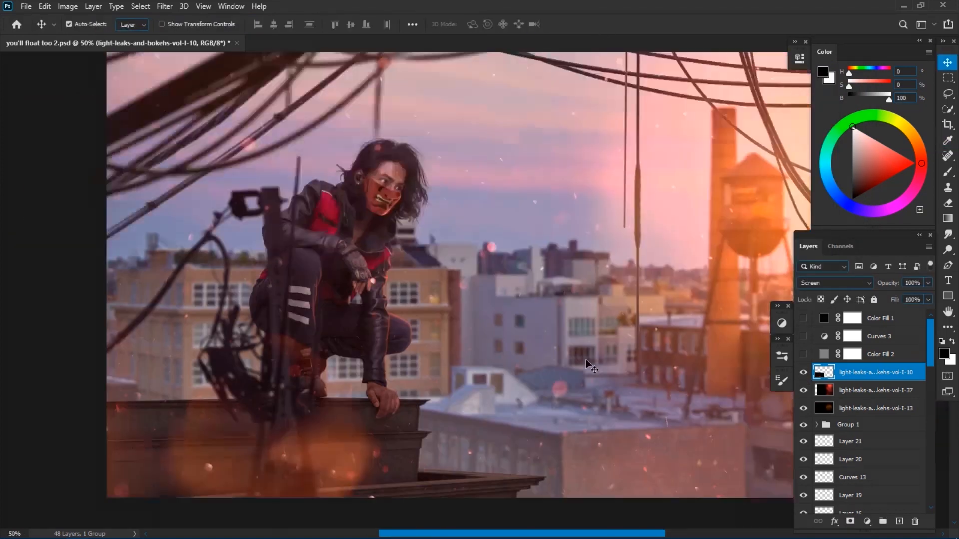
Step: Try to move the three light leak layers down around Group 1 in the layer stack
left_click(876, 409, "shift")
left_click_drag(876, 408, 854, 428)
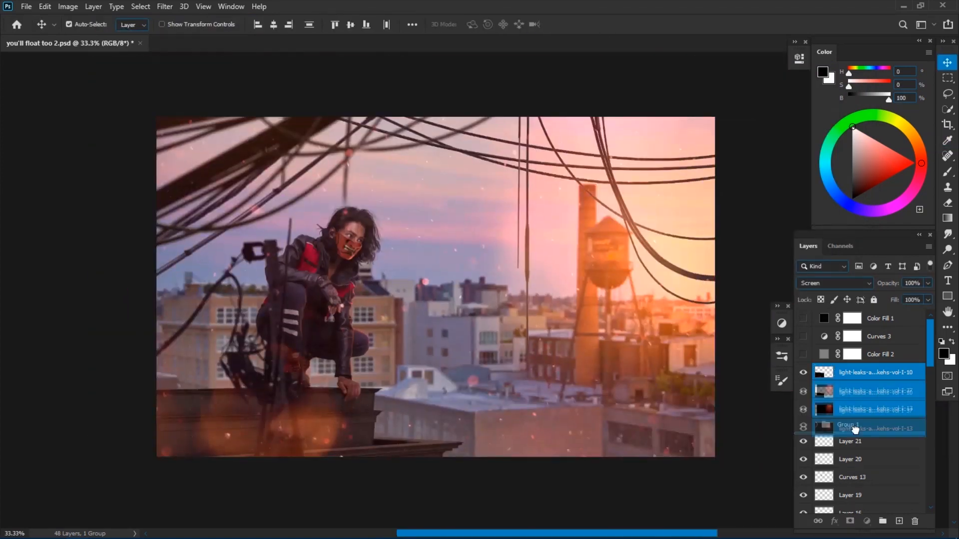
key("ctrl+z")
left_click(849, 425)
left_click(816, 425)
left_click_drag(876, 392, 803, 355)
key("ctrl+z")
Step: Compare the image with Group 1 and the three light leaks hidden and shown, and save the document
left_click(817, 407)
left_click_drag(805, 407, 803, 354)
key("ctrl+minus")
key("ctrl+s")
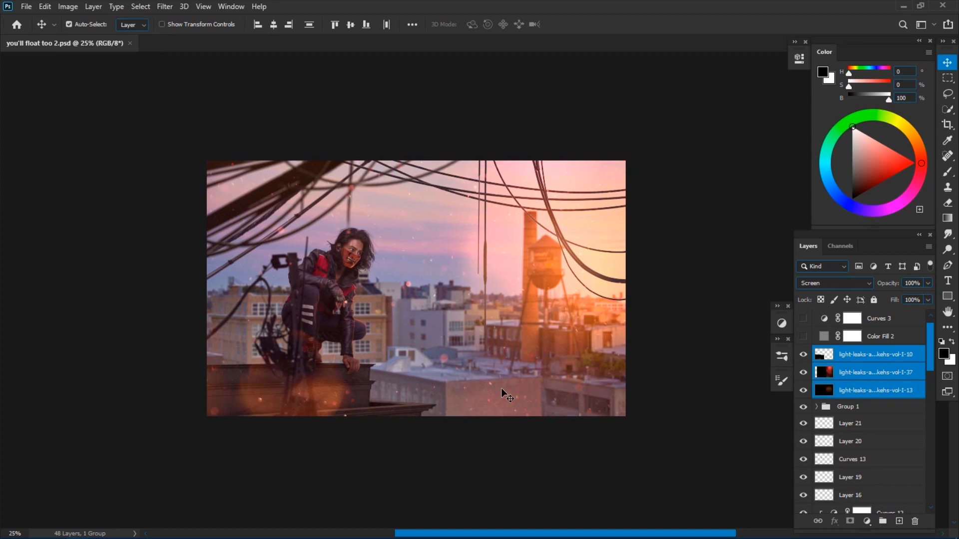
Step: Add a Color Lookup adjustment layer above the vol-I-10 light leak
left_click(876, 354)
left_click(782, 323)
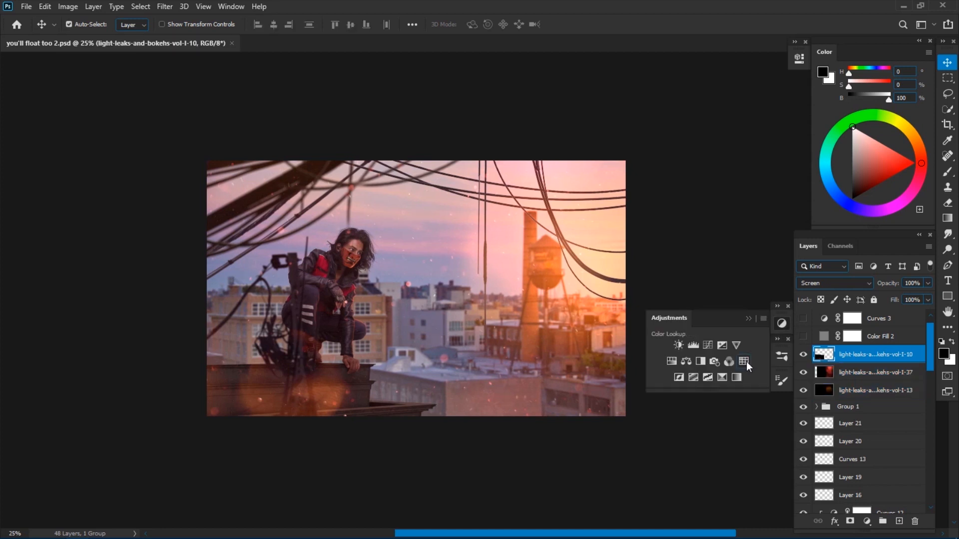
left_click(744, 361)
left_click(881, 337)
Step: Create a new layer above Layer 2 and clip it to the building ledge
left_click_drag(930, 367, 924, 461)
left_click(867, 407)
key("ctrl+shift+n")
left_click(578, 161)
key("ctrl+alt+g")
Step: Set the foreground color to a warm orange for the rim light on the rooftop ledge
key("ctrl+plus")
key("ctrl+plus")
key("ctrl+plus")
left_click_drag(265, 369, 324, 282)
left_click(944, 354)
left_click(684, 197)
left_click(666, 252)
left_click(579, 108)
left_click(685, 213)
left_click(684, 196)
left_click(672, 252)
key("Return")
Step: Paint a thin orange rim light along the ledge's stepped edges beside the man's hand
key("b")
key("ctrl+plus")
key("ctrl+plus")
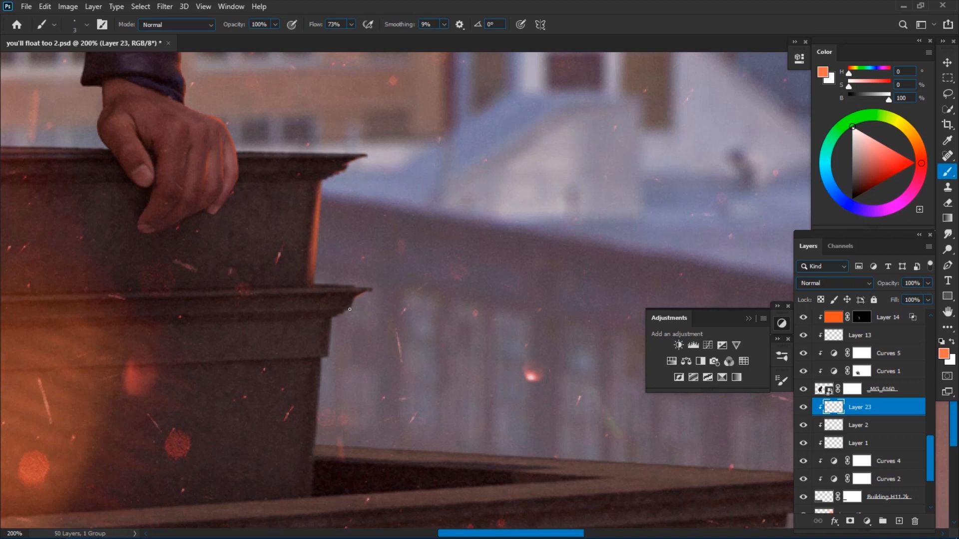
key("b")
key("ctrl+minus")
mouse_move(410, 375)
left_mouse_down()
mouse_move(321, 366)
mouse_move(185, 287)
left_mouse_up()
key("ctrl+plus")
mouse_move(399, 300)
left_mouse_down()
mouse_move(494, 327)
mouse_move(569, 165)
mouse_move(595, 189)
left_mouse_up()
Step: Rotate the canvas, paint the orange rim light along the lower ledge's outer edge, and restore the canvas rotation
key("r")
key("b")
left_click_drag(400, 203, 346, 317)
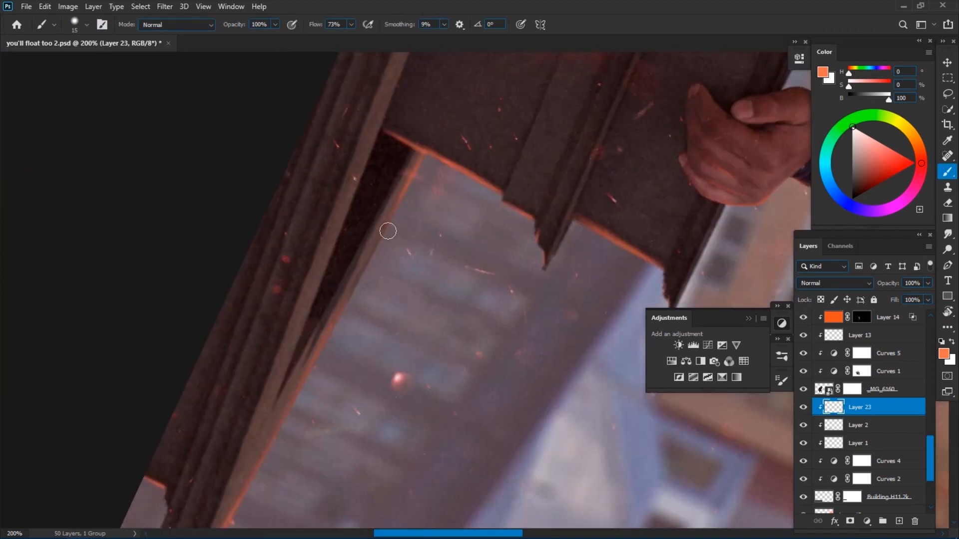
left_click_drag(428, 154, 333, 327)
left_click_drag(306, 420, 394, 238)
key("r")
key("Escape")
key("ctrl+minus")
key("ctrl+minus")
key("ctrl+minus")
key("ctrl+minus")
key("ctrl+minus")
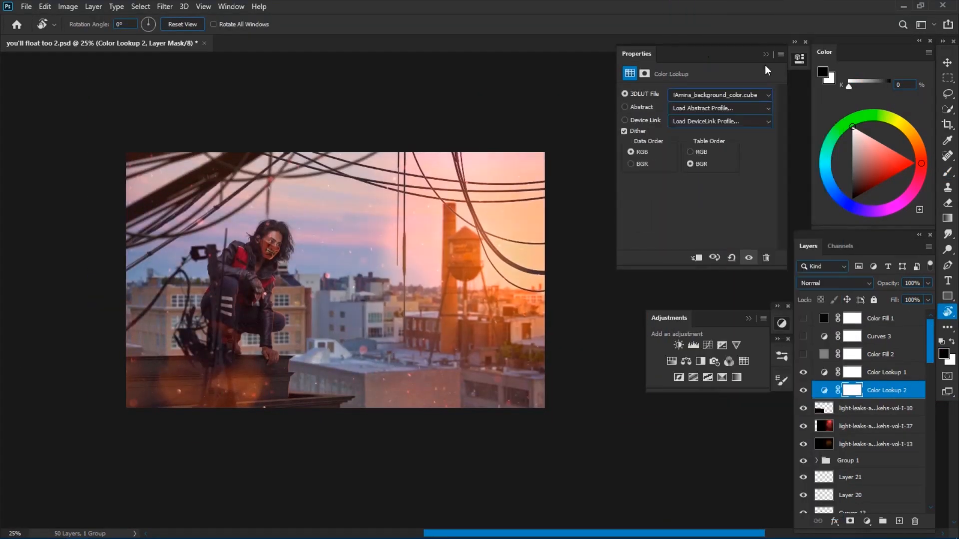
Step: Lower the opacity of the !Amina_background_color.cube Color Lookup and stack further Color Lookup adjustments over it
left_click_drag(889, 283, 860, 283)
left_click(744, 362)
left_click(779, 354)
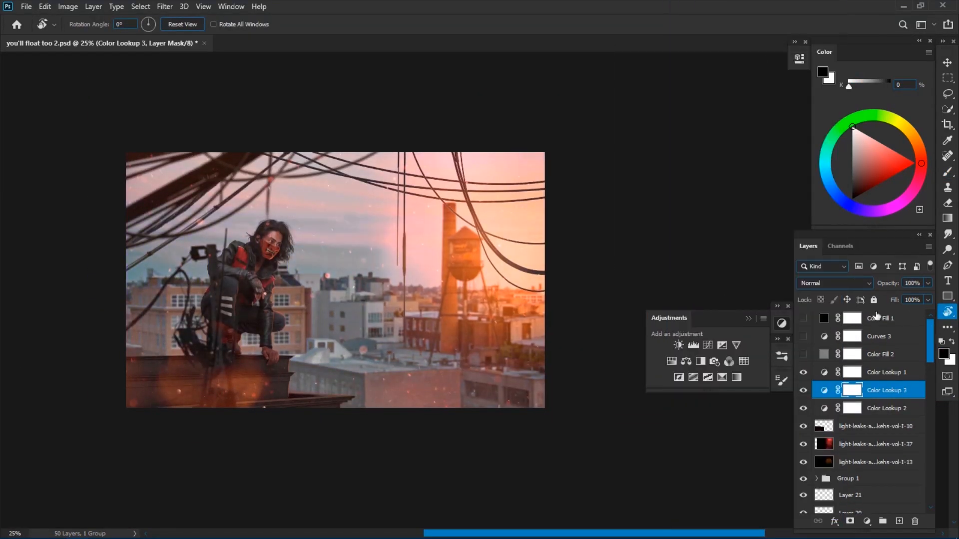
left_click(744, 362)
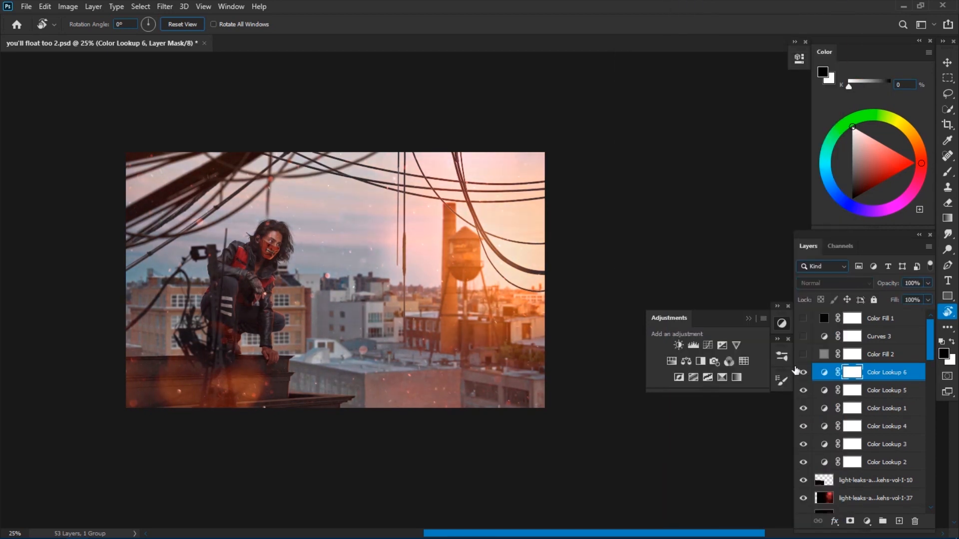
Step: Add more Color Lookup adjustments on top of the stack, choosing 3DLUT files that darken and warm the image
key("b")
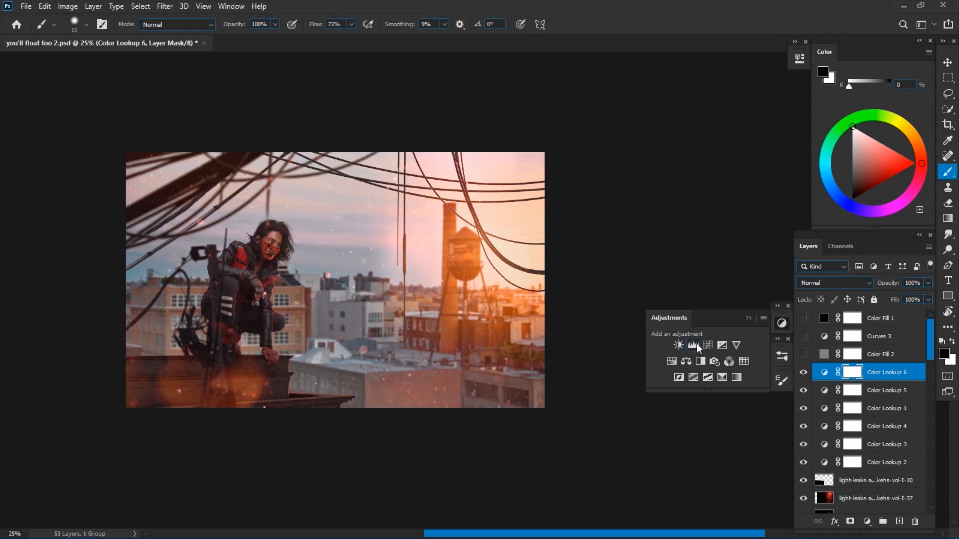
left_click(743, 361)
left_click(720, 95)
left_click(720, 110)
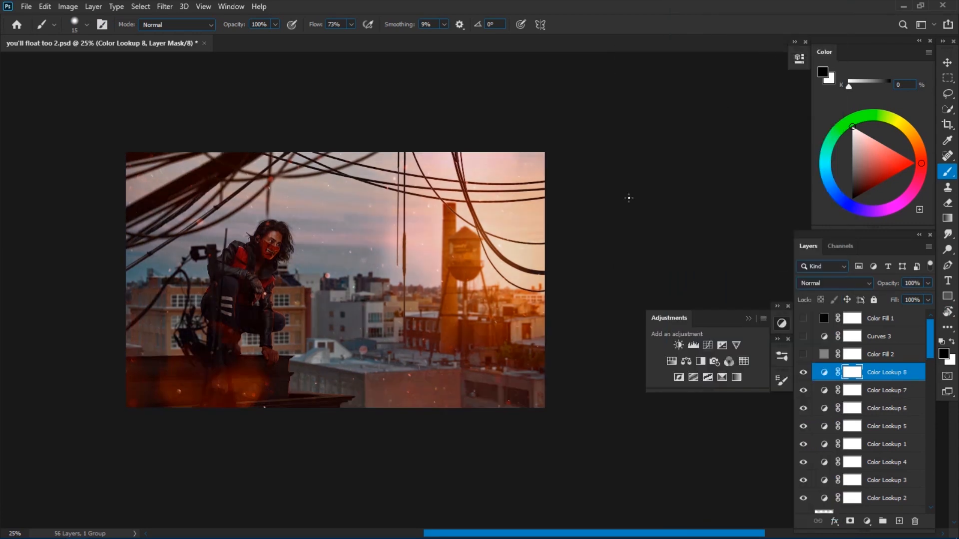
Step: Invert the topmost Color Lookup's mask and paint the effect back with a large white brush around the image borders
key("ctrl+i")
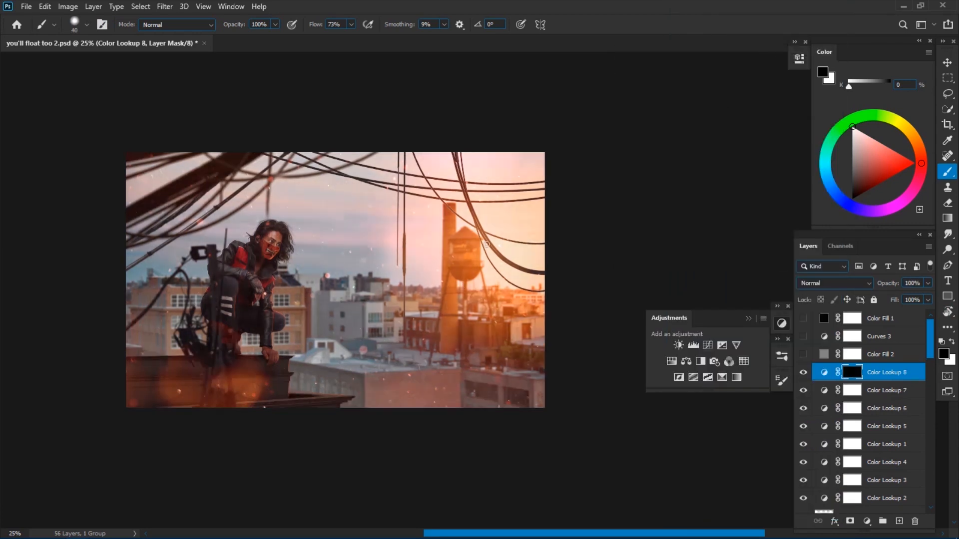
key("x")
key("bracketright")
key("bracketright")
key("bracketright")
key("bracketright")
key("bracketright")
key("bracketright")
key("bracketright")
key("bracketright")
mouse_move(369, 137)
left_mouse_down()
mouse_move(265, 133)
mouse_move(151, 422)
left_mouse_up()
Step: Paint more of the topmost Color Lookup's effect back over the dark foreground side and set the layer's opacity to 41%
key("bracketleft")
key("bracketleft")
key("bracketleft")
key("bracketleft")
key("bracketleft")
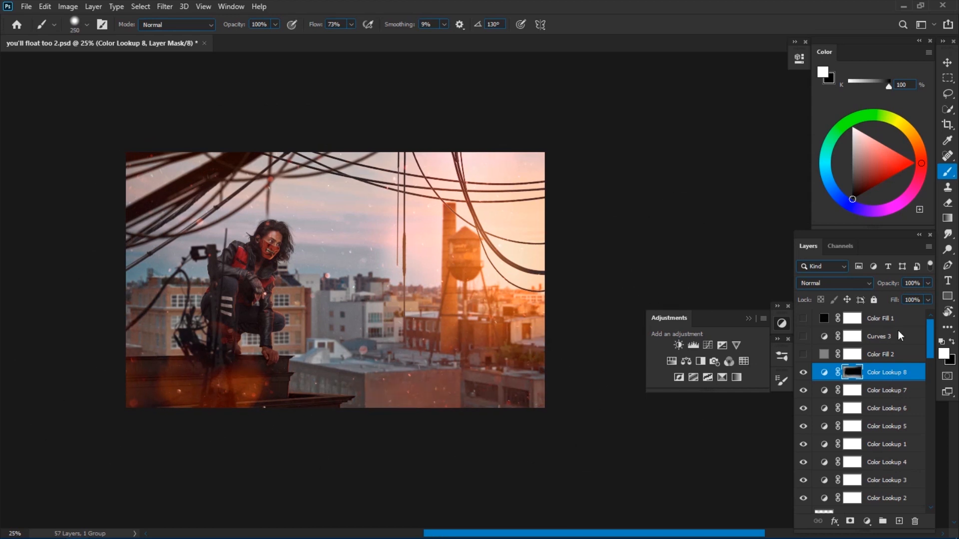
key("bracketright")
key("bracketright")
key("bracketright")
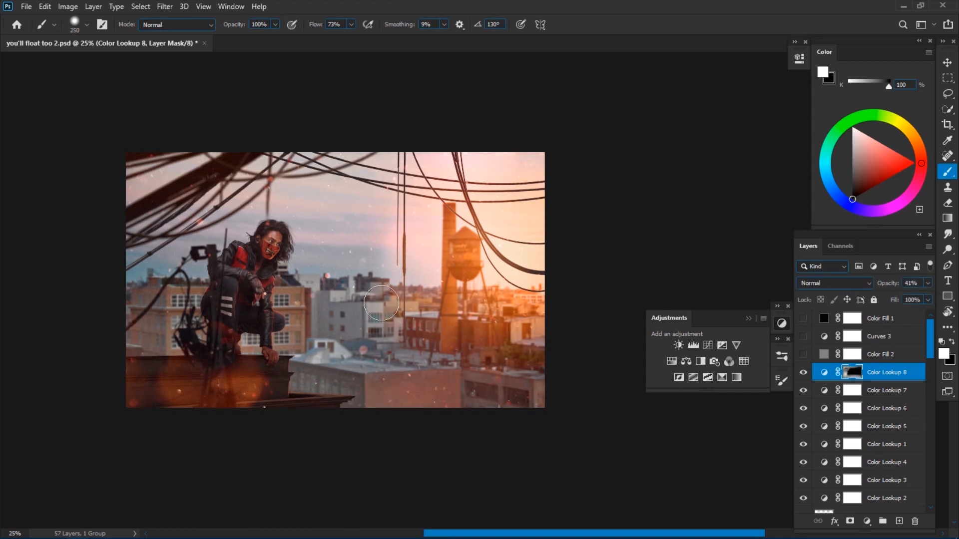
Step: Add a Color Lookup with a 3DLUT file, move it directly below the building ledge layer, and set it to Lighten
left_click(744, 364)
left_click(726, 95)
left_click(728, 199)
left_click(768, 55)
left_click_drag(829, 375, 819, 439)
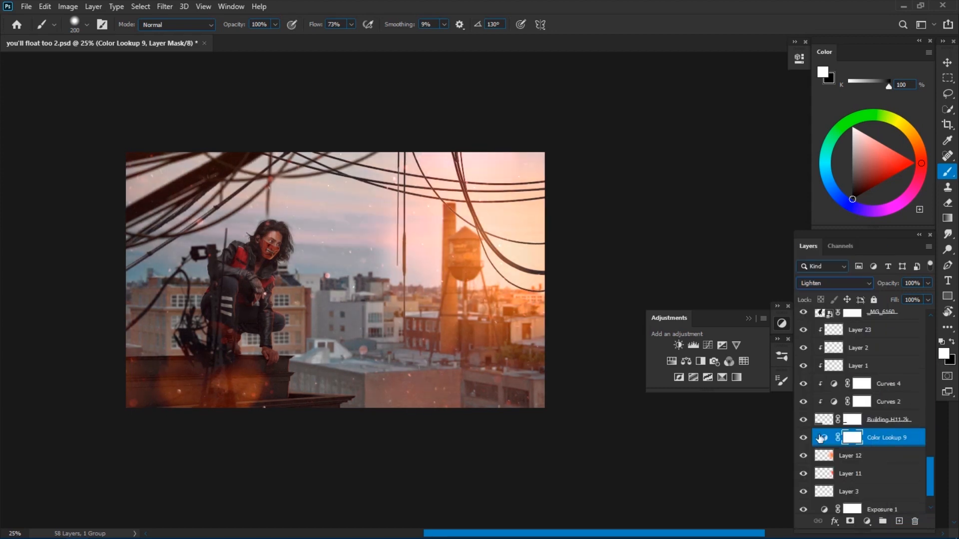
Step: Add another Color Lookup above the masked Color Lookup 8 and load a 3DLUT that intensifies the orange tones
left_click_drag(930, 468, 931, 327)
left_click(886, 373)
left_click(744, 361)
left_click(724, 95)
left_click(722, 169)
left_click(768, 55)
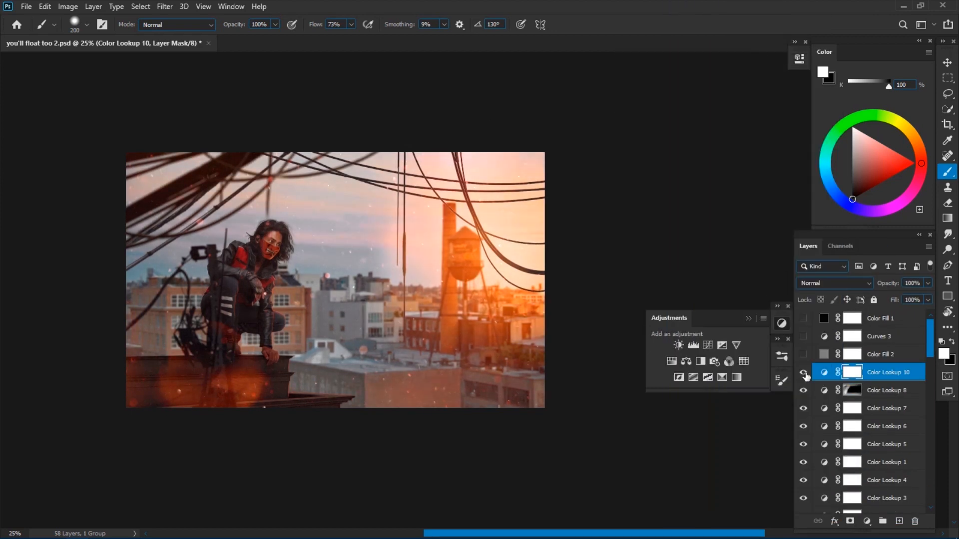
Step: Try a Selective Color adjustment with Reds at Cyan -15, Magenta -2 and Yellow +6, and delete it
left_click(723, 378)
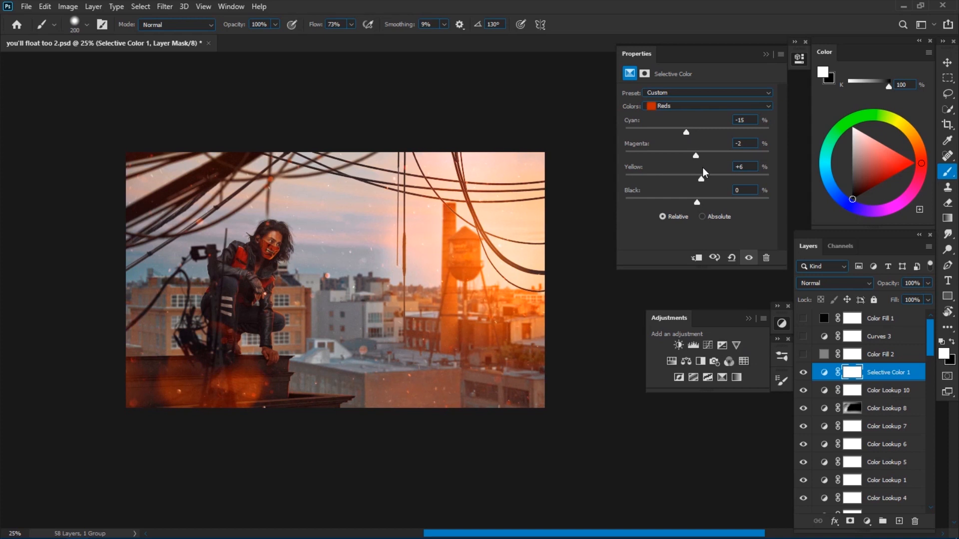
left_click(734, 106)
left_click(735, 143)
left_click(766, 55)
key("Delete")
Step: Add a final Color Lookup adjustment and load a different 3DLUT file that mutes the sky
left_click(743, 362)
left_click(724, 94)
left_click(703, 332)
left_click(766, 55)
Step: Group the Color Lookup adjustments and compare the image with the group hidden and shown
left_click(748, 319)
key("ctrl+g")
left_click(803, 318)
left_click(803, 318)
Step: Stamp all visible layers into a new layer at the top of the stack
key("ctrl+alt+shift+e")
left_click(172, 7)
left_click(433, 202)
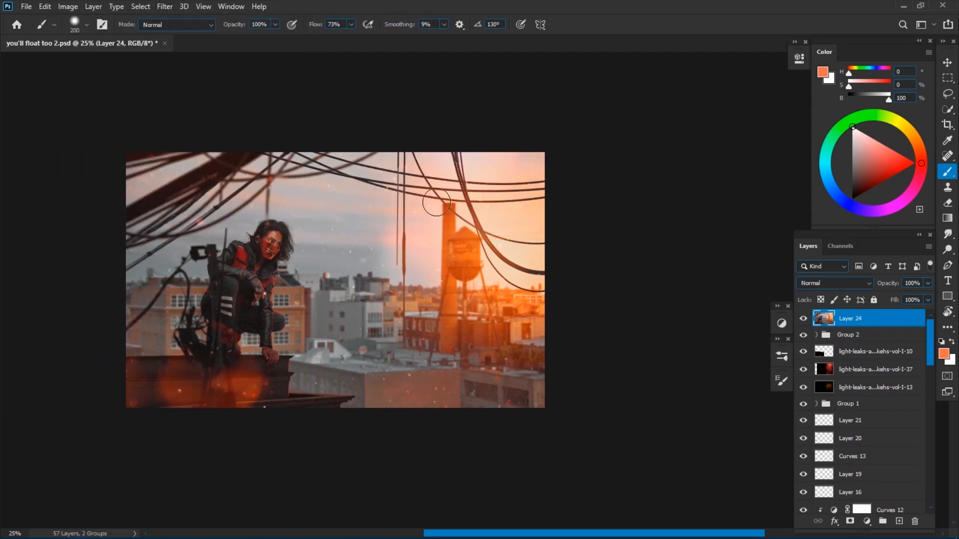
left_click_drag(422, 211, 466, 213)
Step: In the Camera Raw filter, set Exposure -0.35, Contrast +14, Highlights -20, Shadows -28 and Whites +24, with slightly higher Clarity and lower Saturation
left_click(166, 7)
left_click(202, 78)
left_click_drag(785, 288, 779, 288)
left_click_drag(784, 307, 754, 362)
left_click_drag(766, 325, 770, 326)
left_click_drag(754, 362, 801, 363)
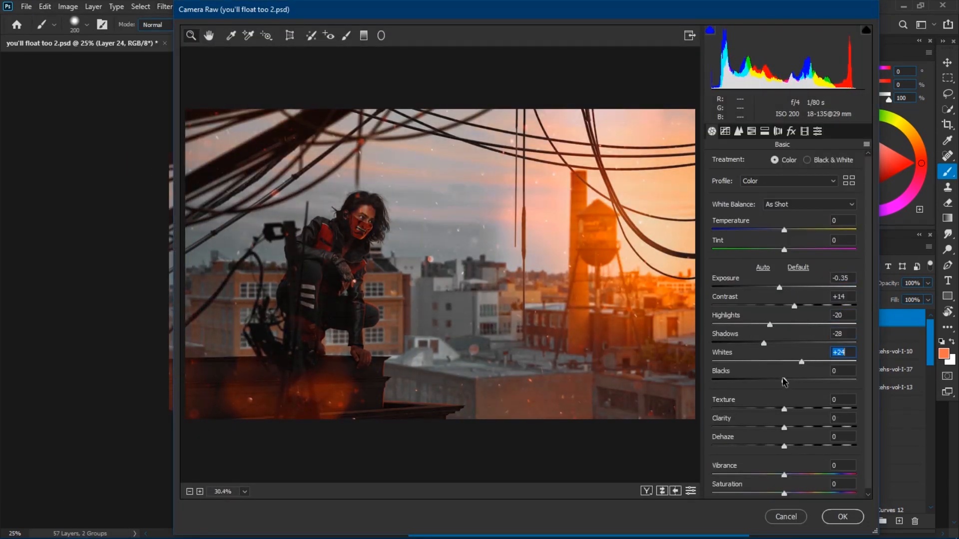
left_click_drag(784, 428, 788, 428)
left_click_drag(784, 494, 782, 494)
Step: Shape the Camera Raw tone curve at its dark, middle and bright points, and compare the image before and after
left_click(726, 131)
left_click(751, 333)
left_click_drag(712, 371, 711, 367)
left_click_drag(788, 295, 788, 298)
left_click_drag(827, 257, 821, 253)
left_click(690, 491)
left_click(690, 492)
Step: Raise the Camera Raw sharpening amount and its masking
left_click(738, 132)
left_click_drag(716, 181, 741, 182)
left_click_drag(715, 240, 817, 240)
Step: Add a little grain, adjust the camera calibration, and apply the Camera Raw filter
left_click(792, 132)
left_click_drag(715, 184, 727, 184)
left_click(804, 132)
left_click_drag(788, 377, 833, 379)
key("Return")
scroll(476, 261, "up", 3)
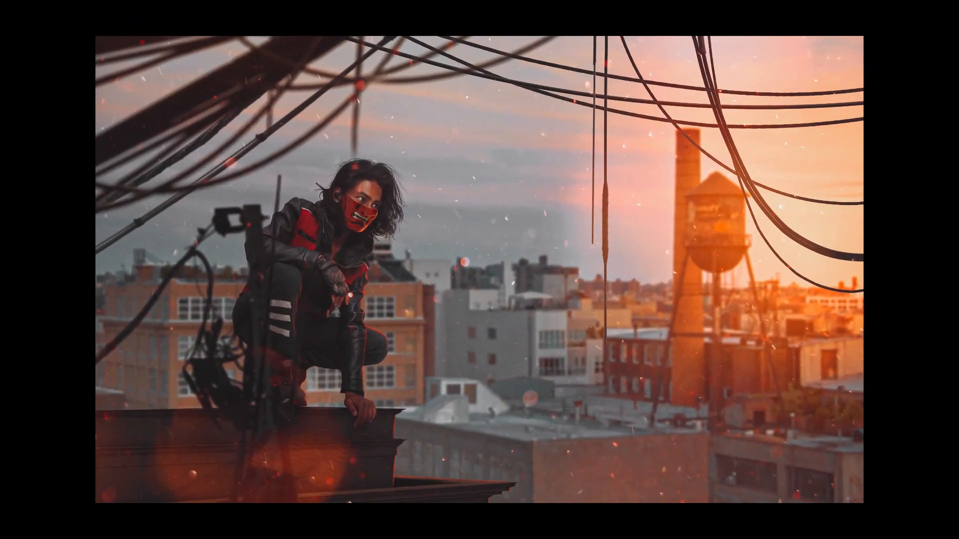